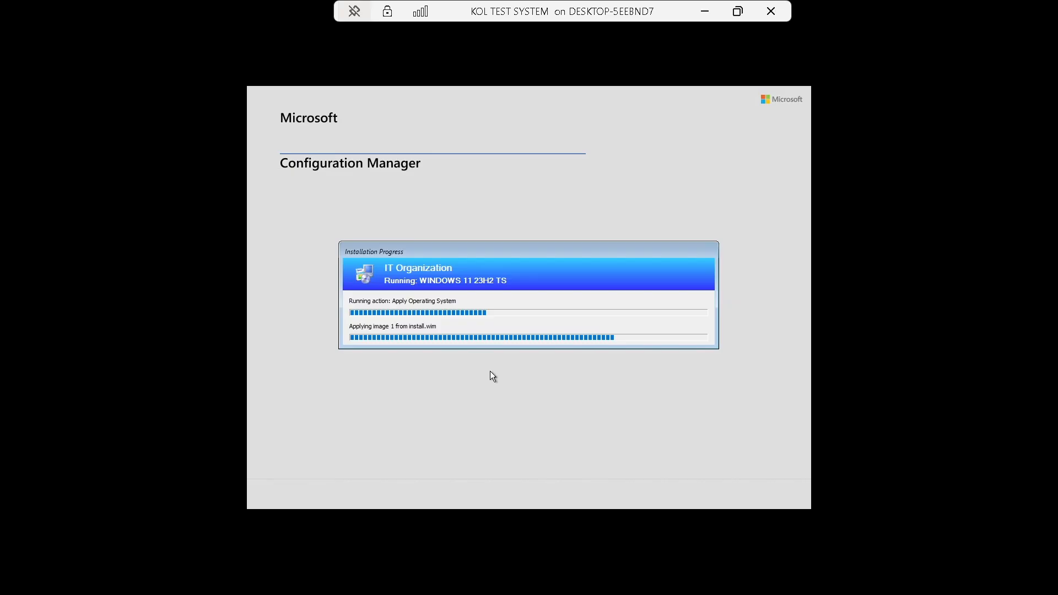
# Minimize the KOL TEST SYSTEM VM, restore it to check image progress, then minimize it again.
pyautogui.click(704, 13)
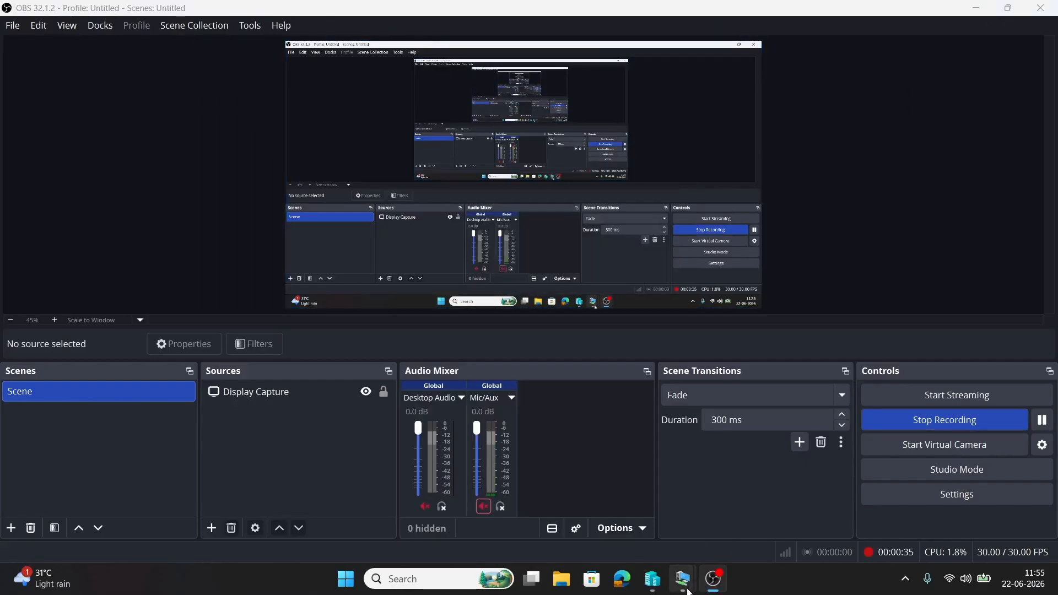
pyautogui.moveTo(683, 579)
pyautogui.click(999, 507)
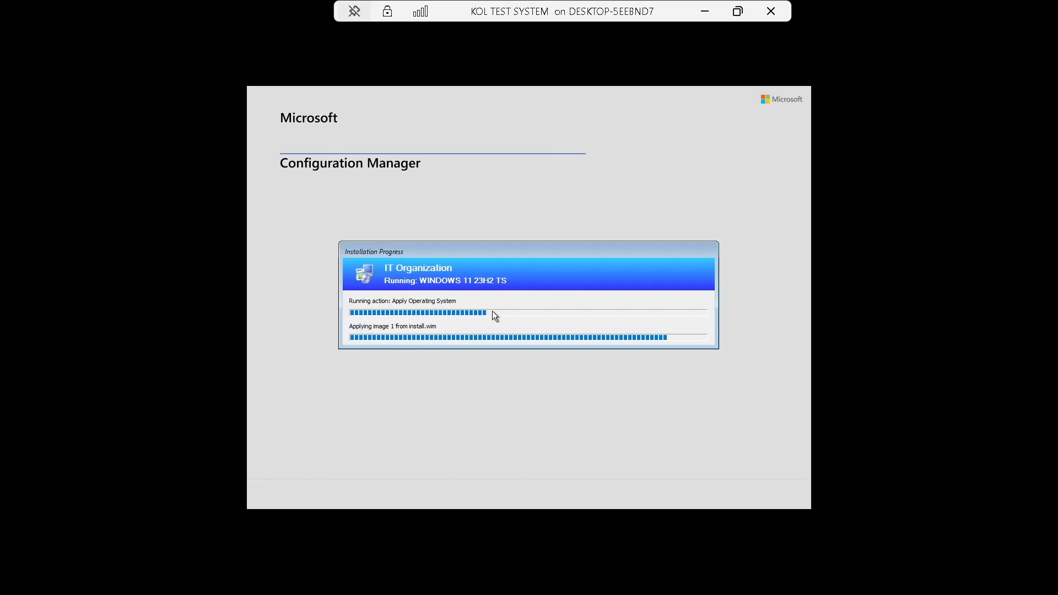
pyautogui.click(707, 16)
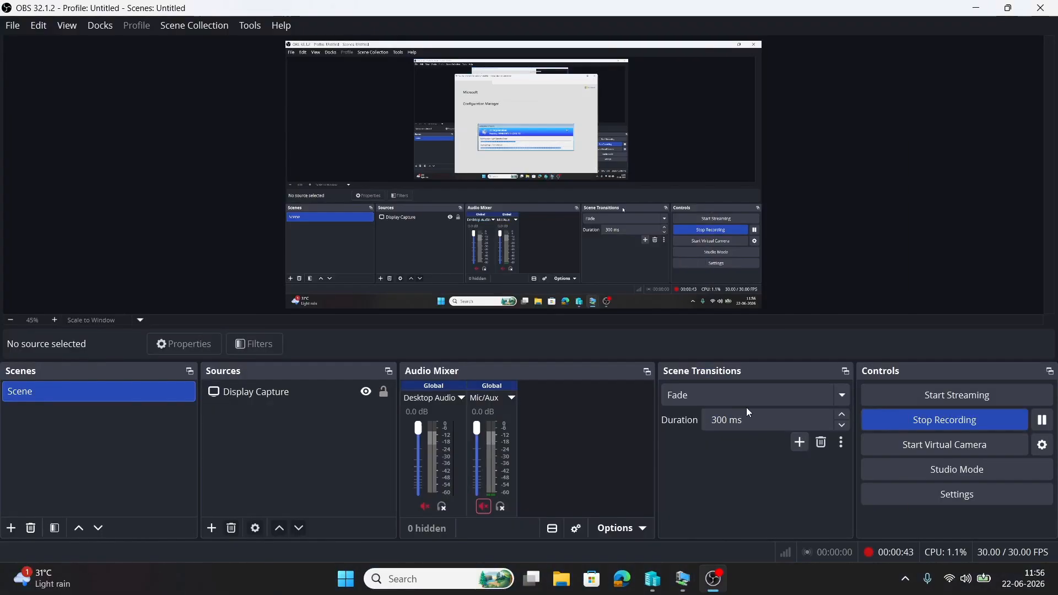
# Review earlier SMSPXE.log boot requests on SCCM KOL1, then show the console's Software Library workspace.
pyautogui.moveTo(683, 579)
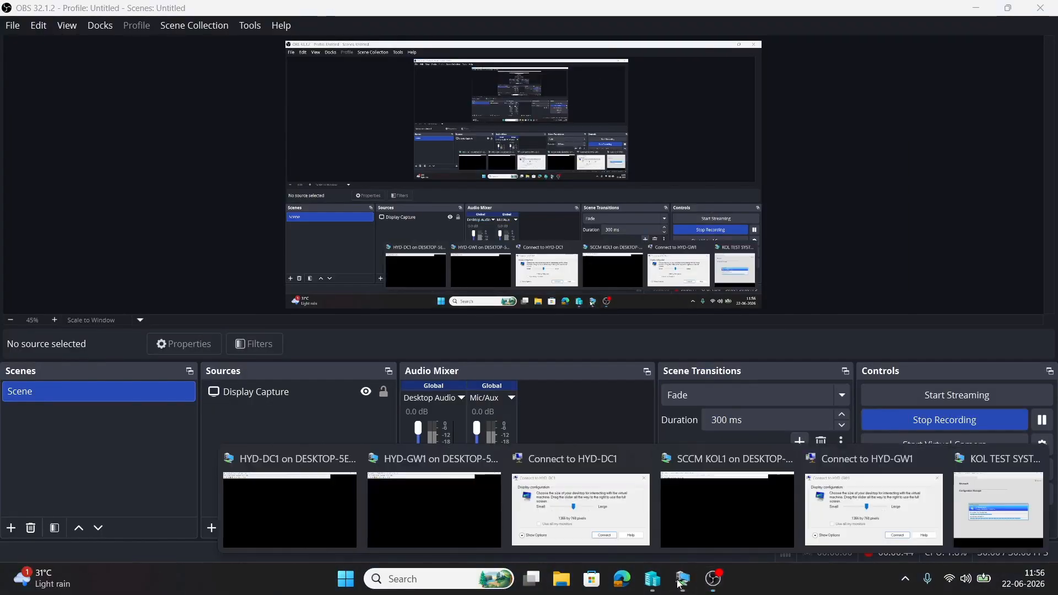
pyautogui.click(719, 501)
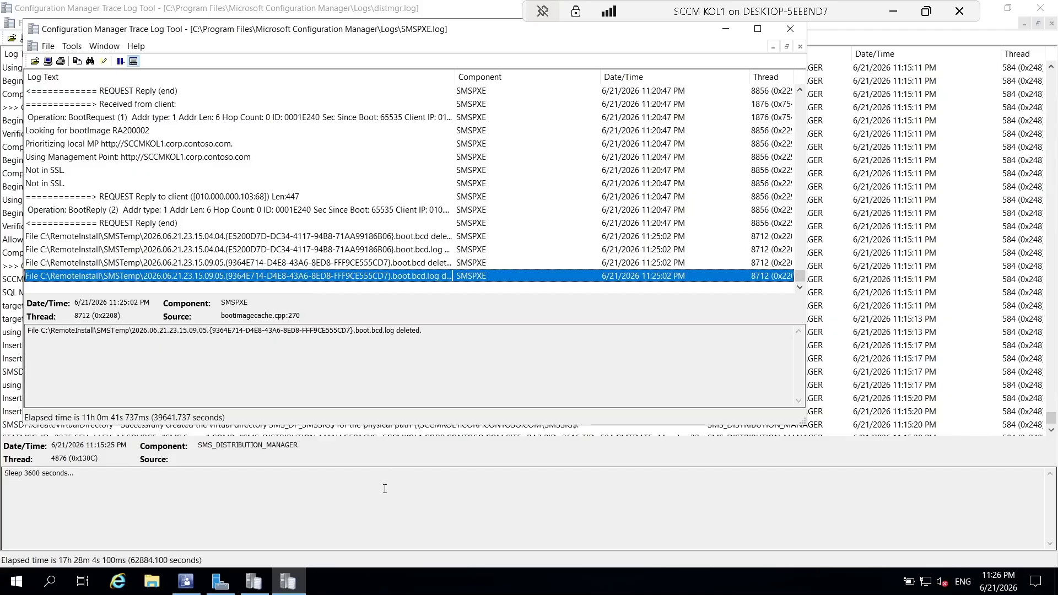
pyautogui.scroll(4, 356, 223)
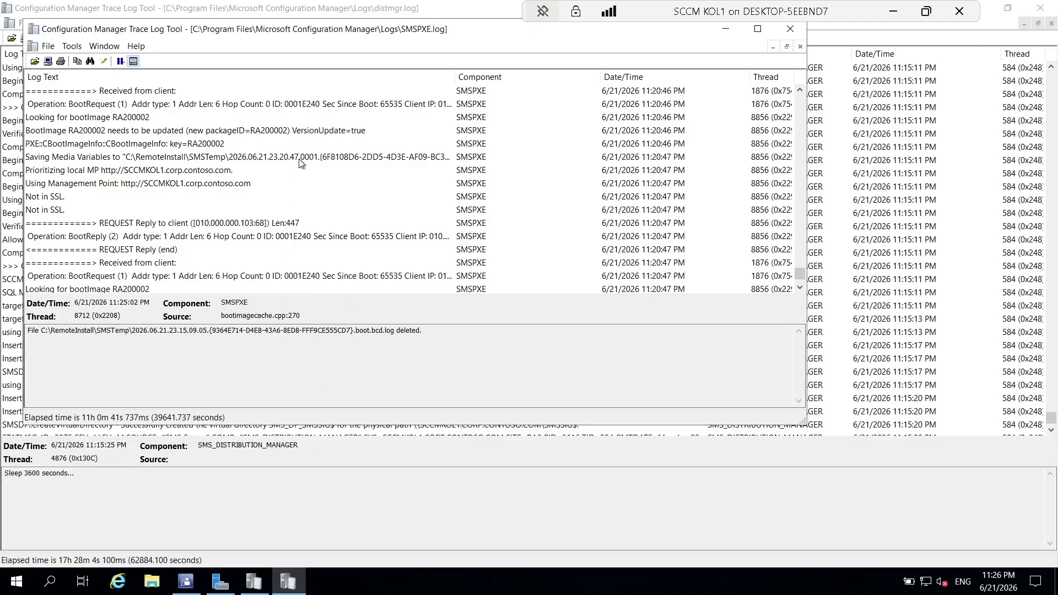
pyautogui.click(186, 581)
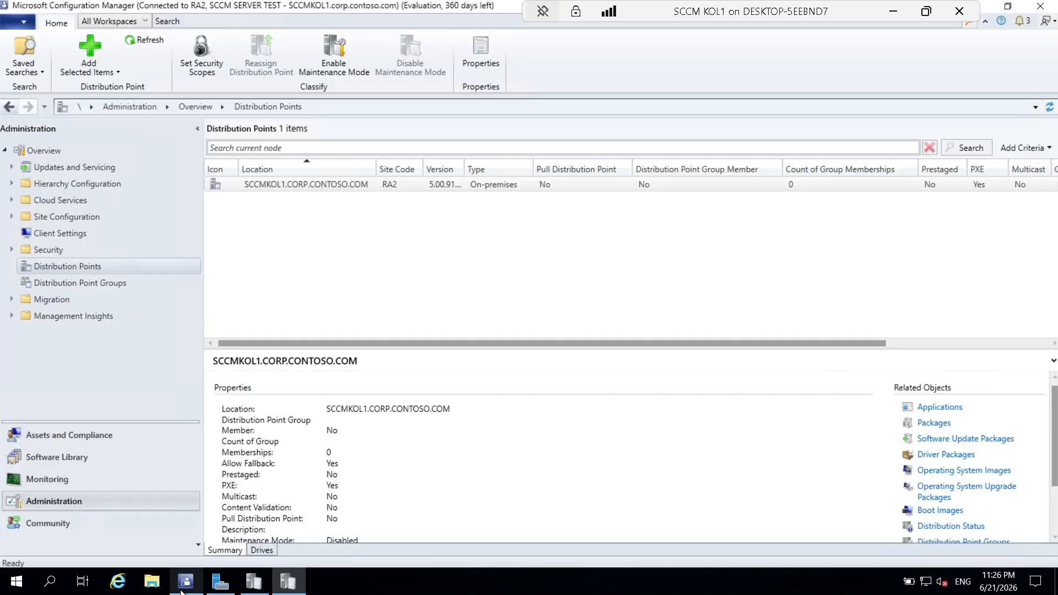
pyautogui.click(58, 460)
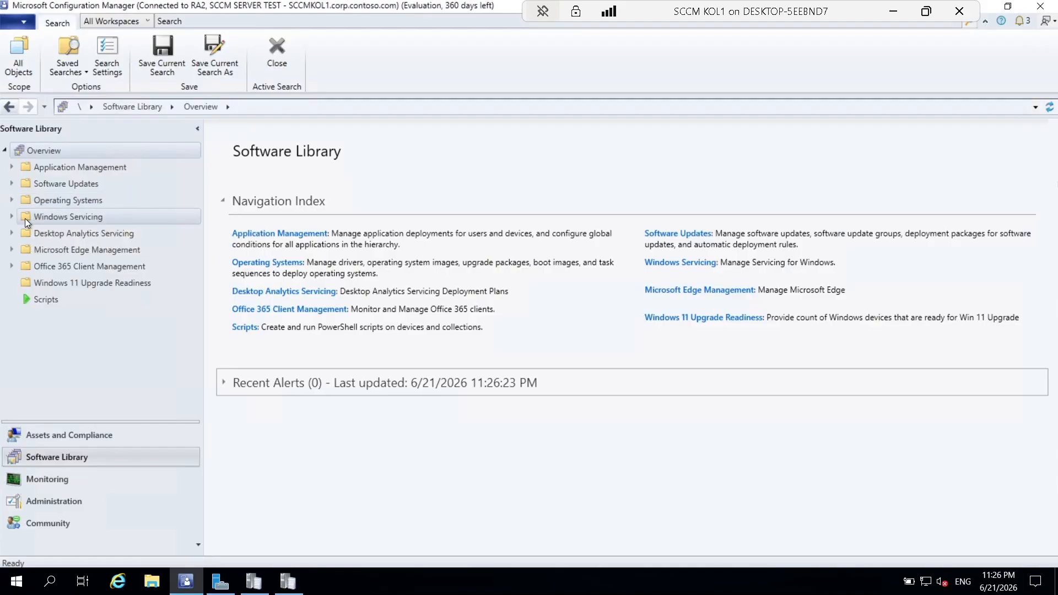
# Show the deployments of WINDOWS 11 23H2 TS under Operating Systems > Task Sequences.
pyautogui.click(11, 200)
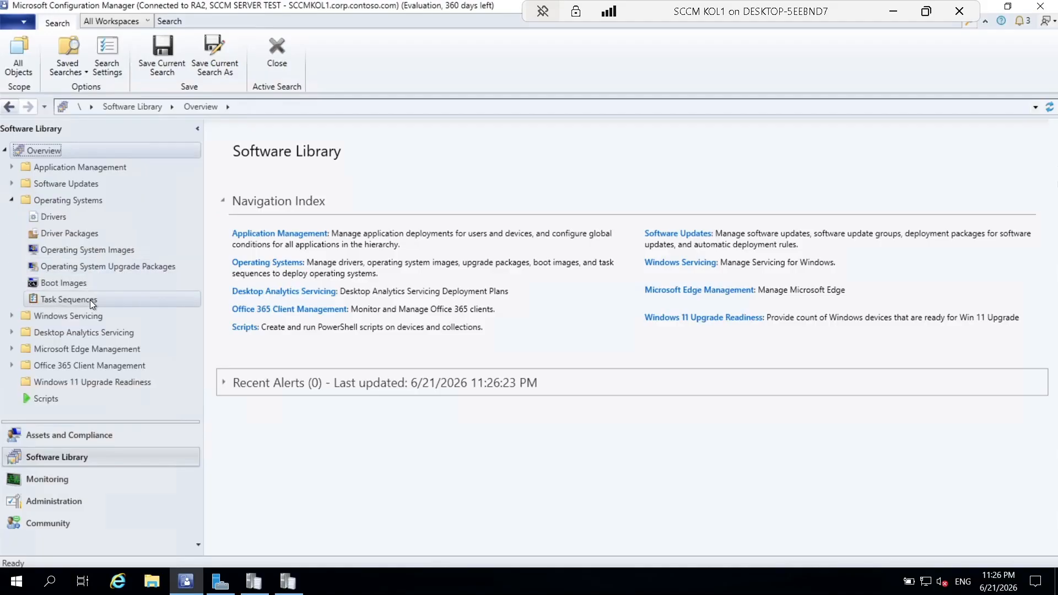
pyautogui.click(90, 300)
pyautogui.click(339, 187)
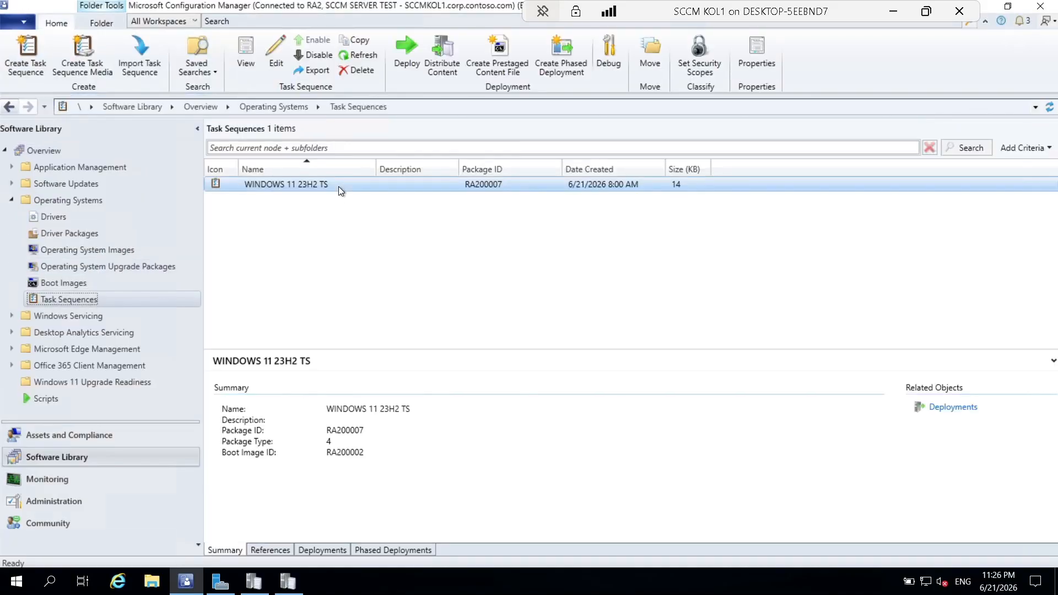
pyautogui.click(326, 550)
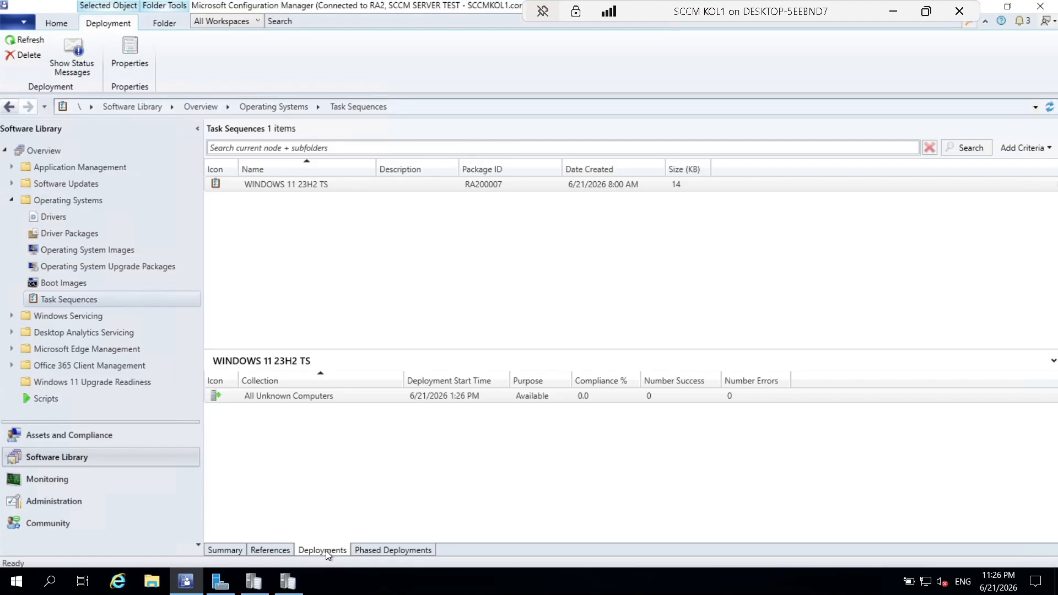
# Close Server Manager from the taskbar and exit the full-screen SCCM KOL1 session.
pyautogui.rightClick(228, 589)
pyautogui.click(220, 556)
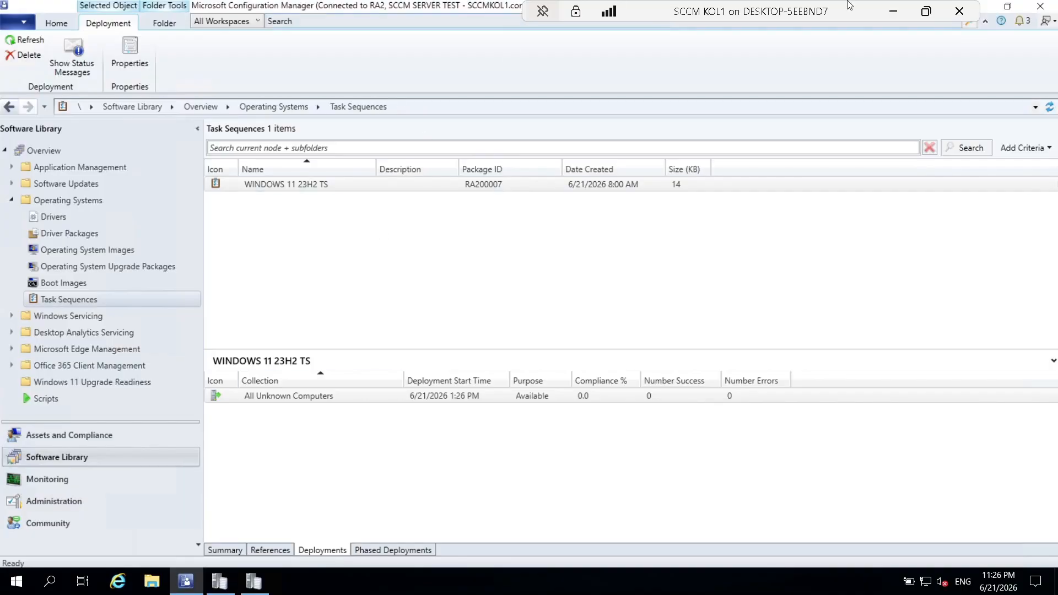
pyautogui.click(894, 12)
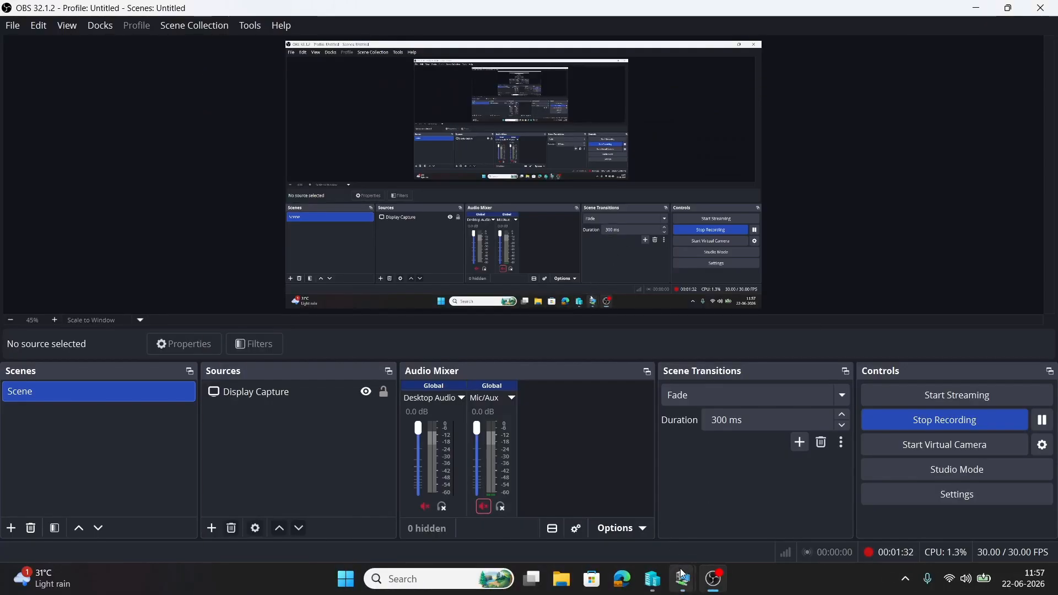
# Inspect Apply Network Settings: domain corp.contoso.com and the PXE CLIENT OU, then return to the host.
pyautogui.moveTo(683, 579)
pyautogui.click(729, 528)
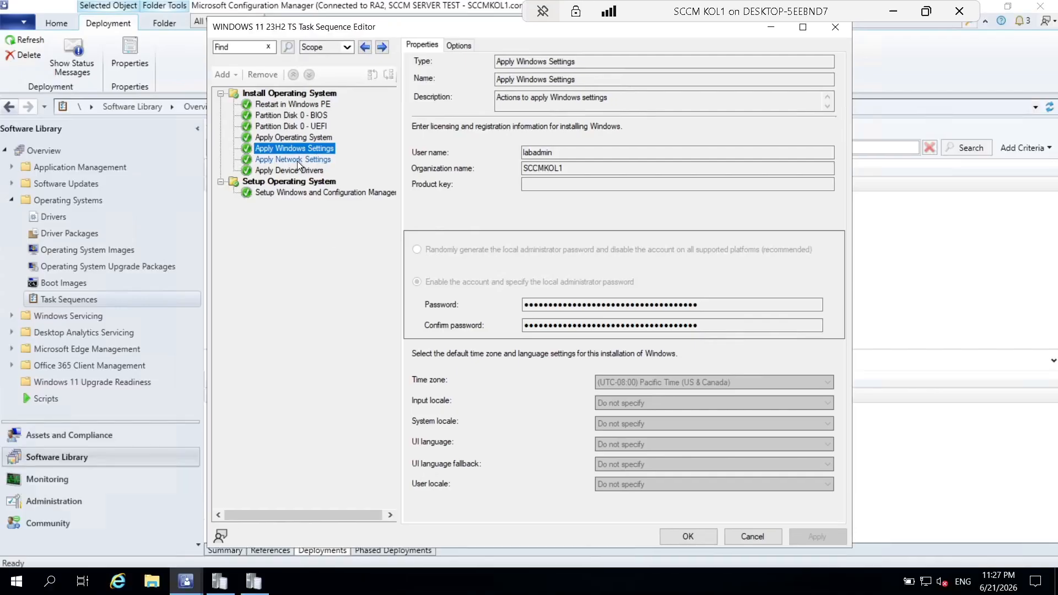
pyautogui.click(318, 158)
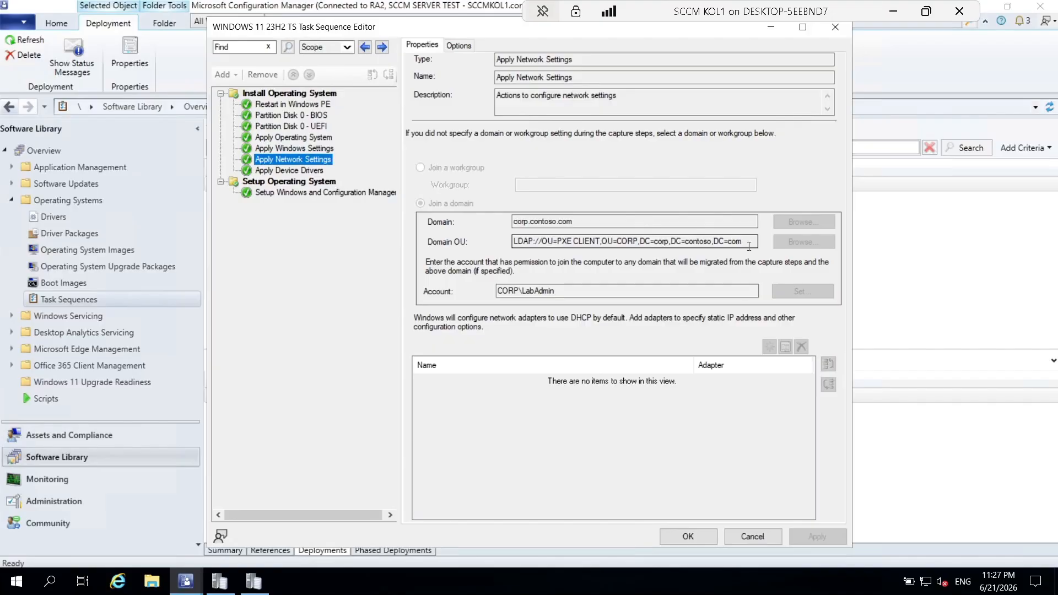
pyautogui.moveTo(749, 243); pyautogui.dragTo(509, 253)
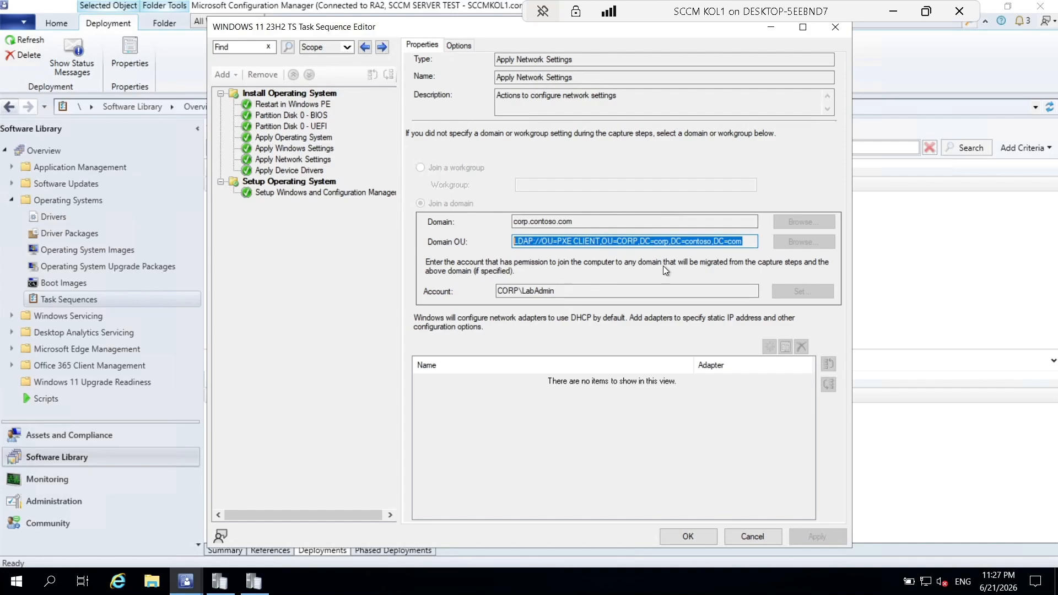
pyautogui.click(751, 243)
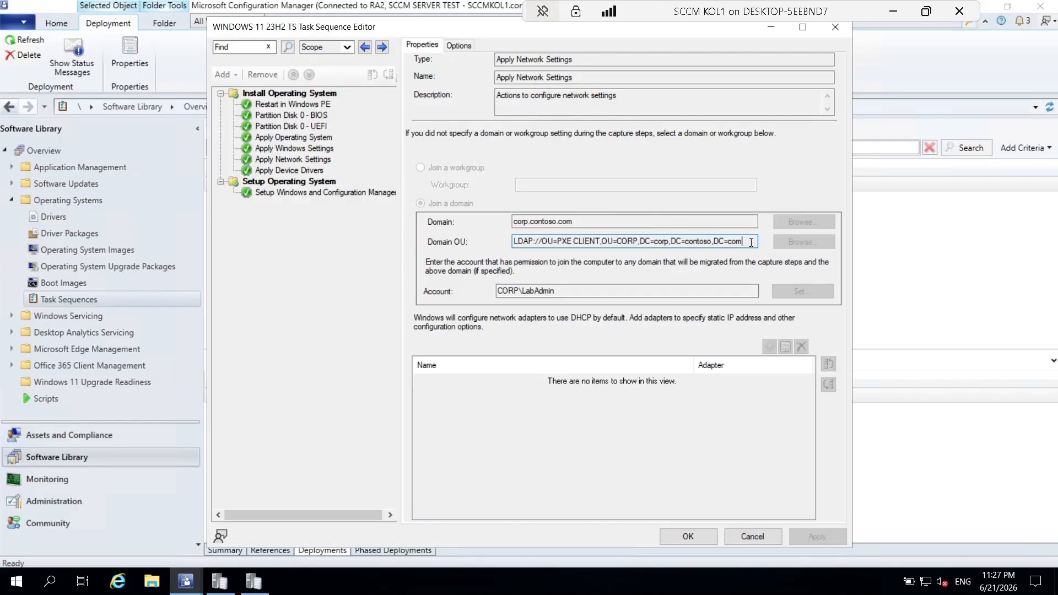
pyautogui.click(893, 11)
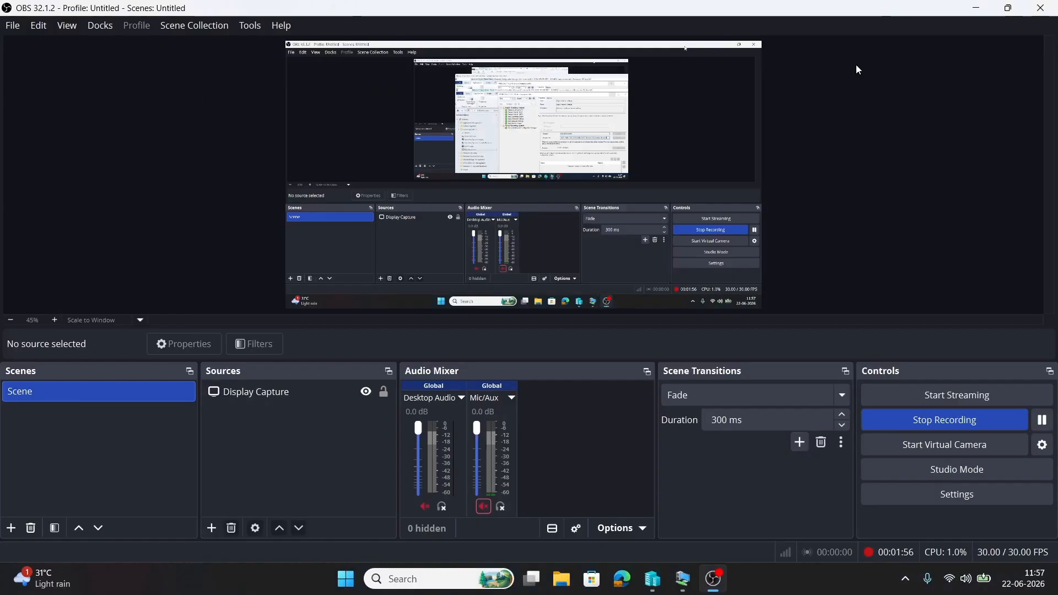
# Open the HYD-DC1 VM, send Ctrl+Alt+Delete, and sign in with the domain administrator password.
pyautogui.moveTo(683, 579)
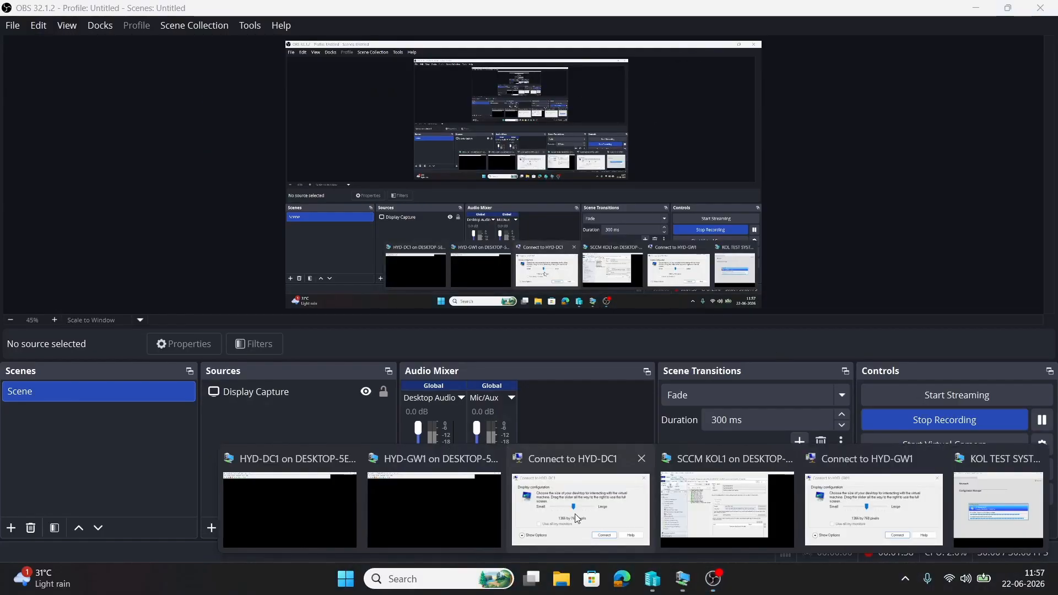
pyautogui.click(277, 504)
pyautogui.click(869, 305)
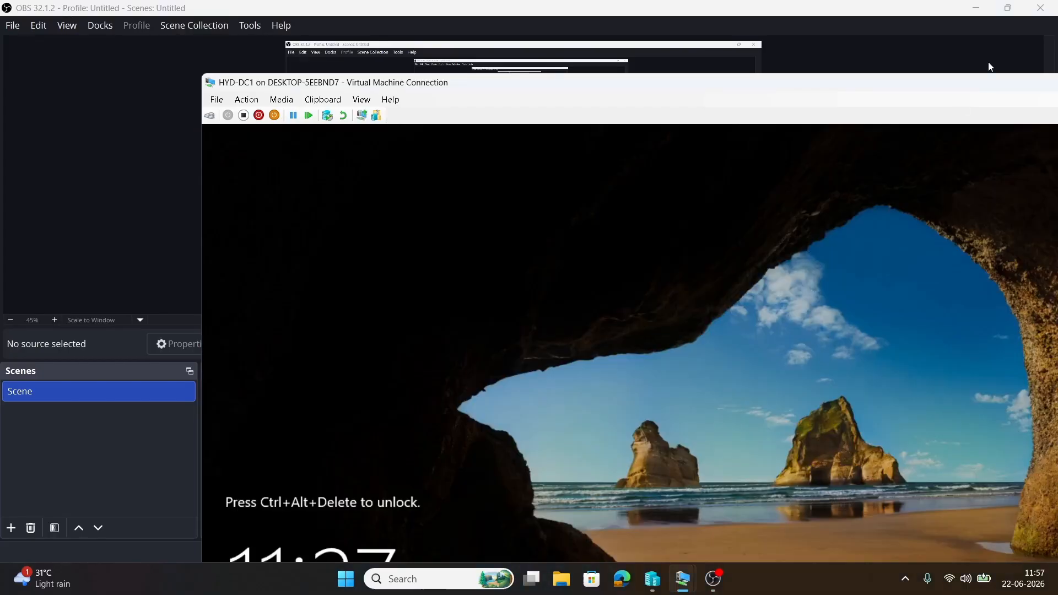
pyautogui.click(927, 91)
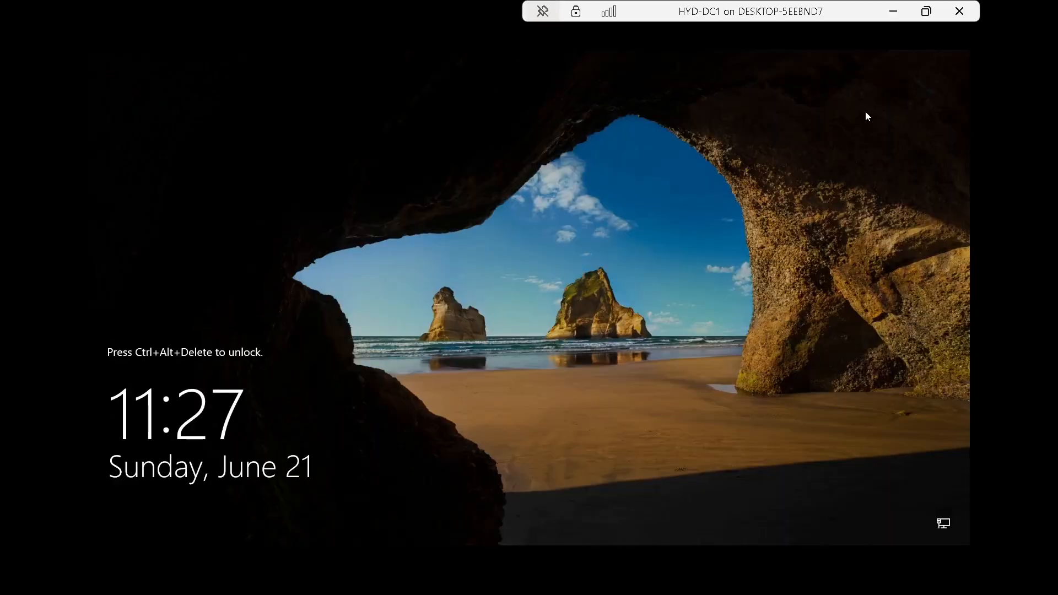
pyautogui.click(925, 11)
pyautogui.click(246, 100)
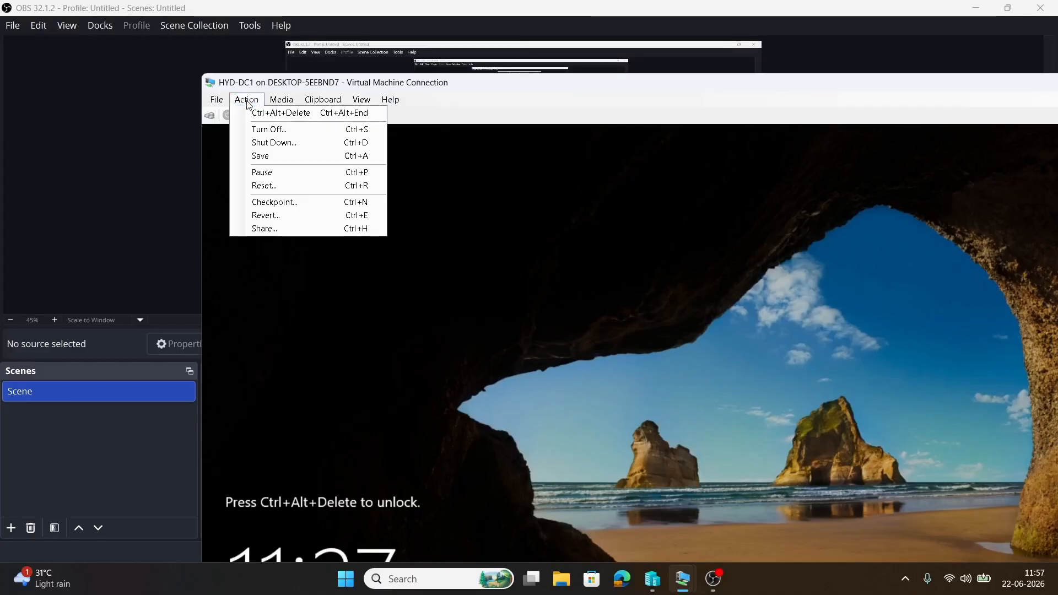
pyautogui.click(279, 113)
pyautogui.doubleClick(679, 83)
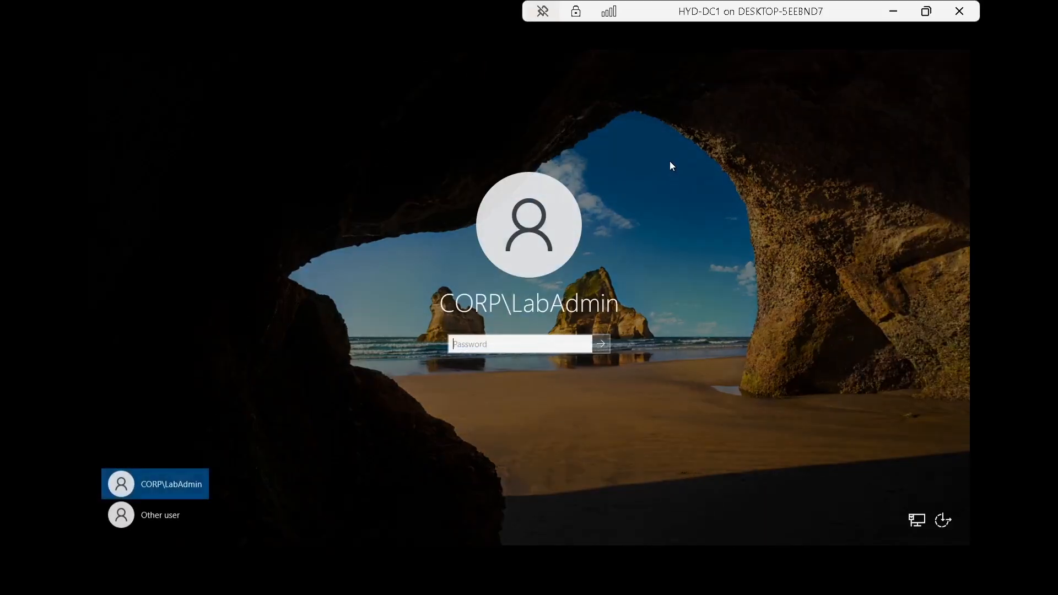
pyautogui.write('•')
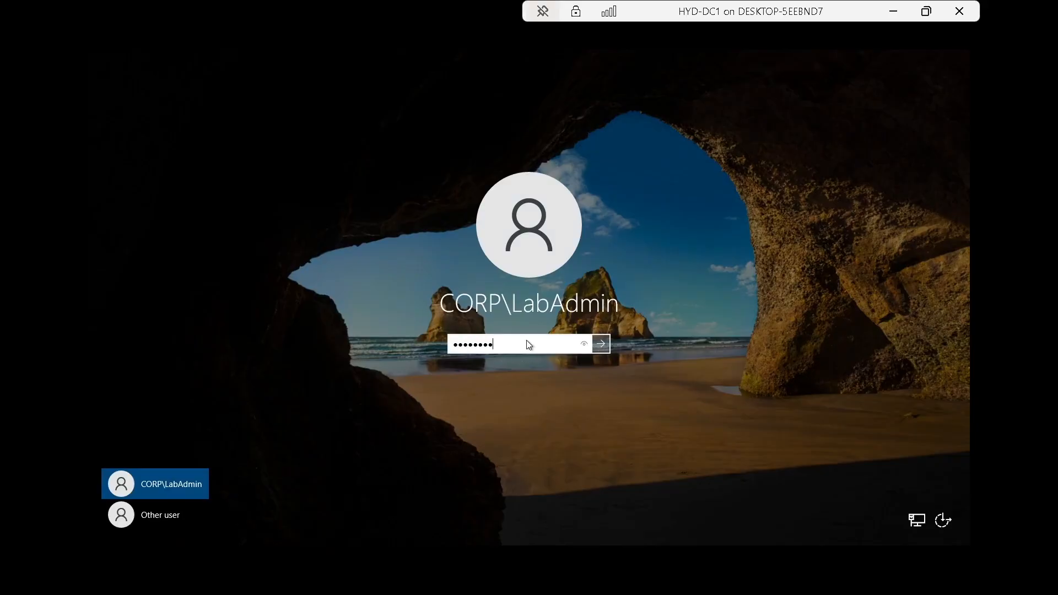
pyautogui.press('Return')
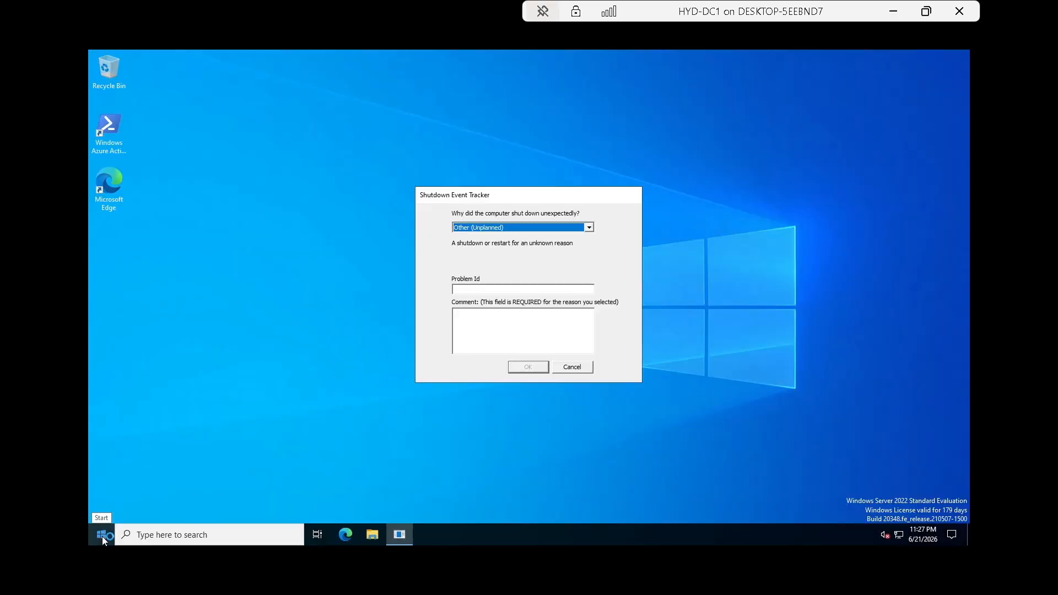
# Dismiss the shutdown reason prompt, launch Server Manager, close the Windows Admin Center popup, open Tools.
pyautogui.click(586, 368)
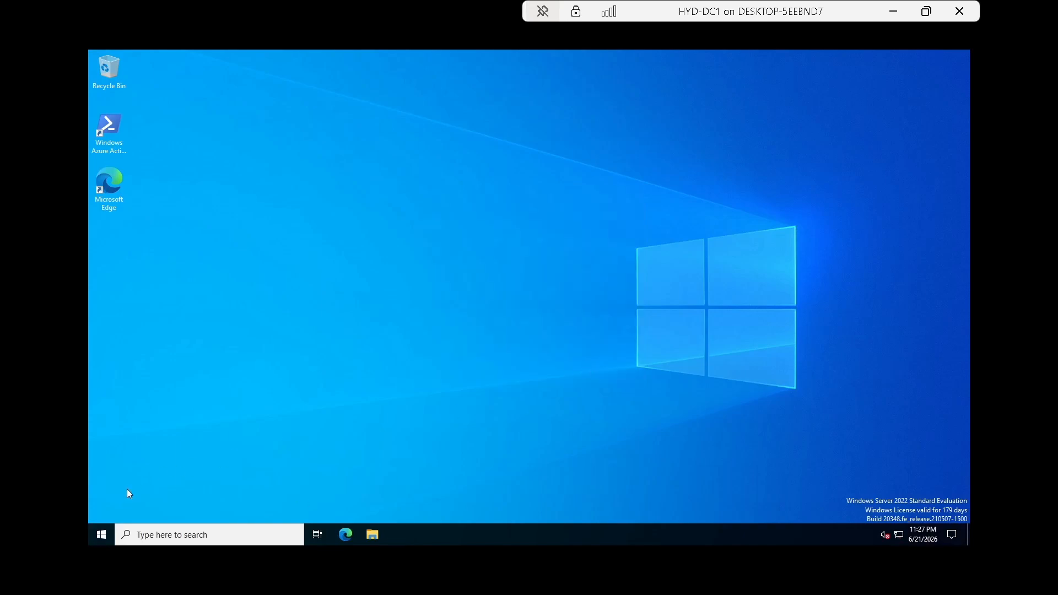
pyautogui.click(94, 537)
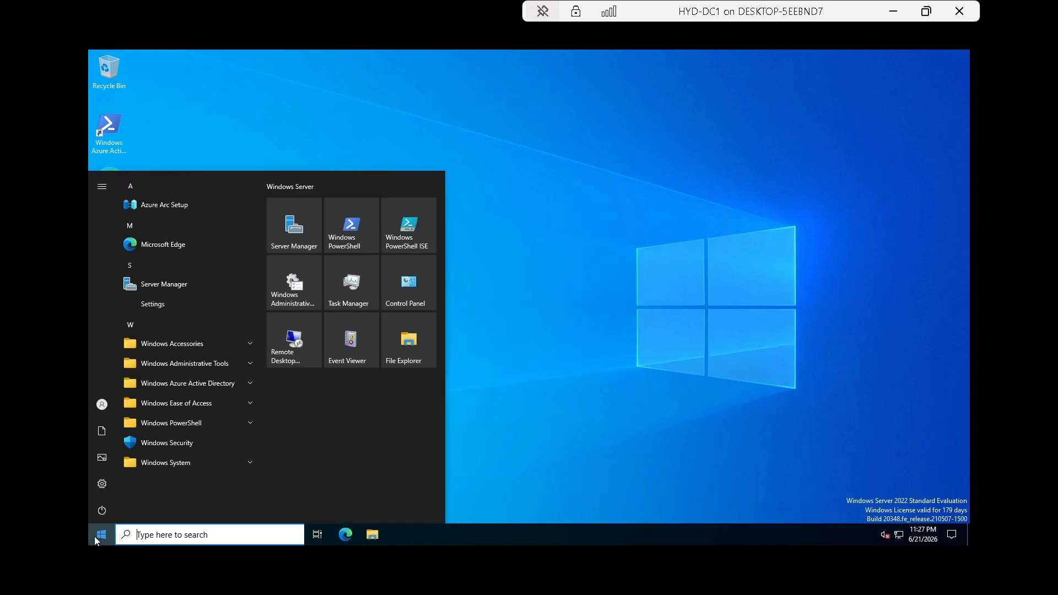
pyautogui.click(293, 235)
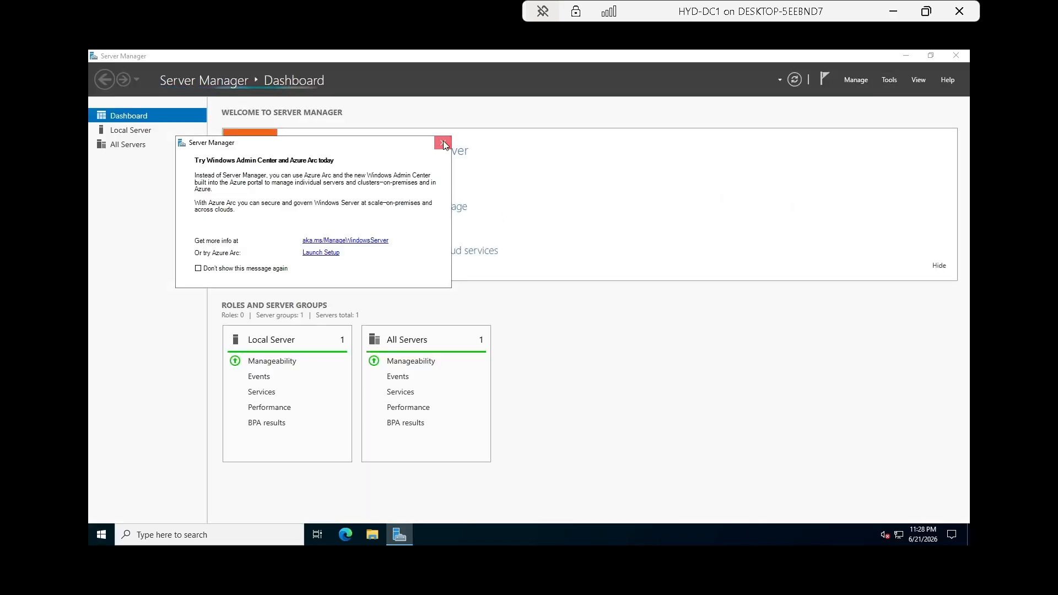
pyautogui.click(443, 143)
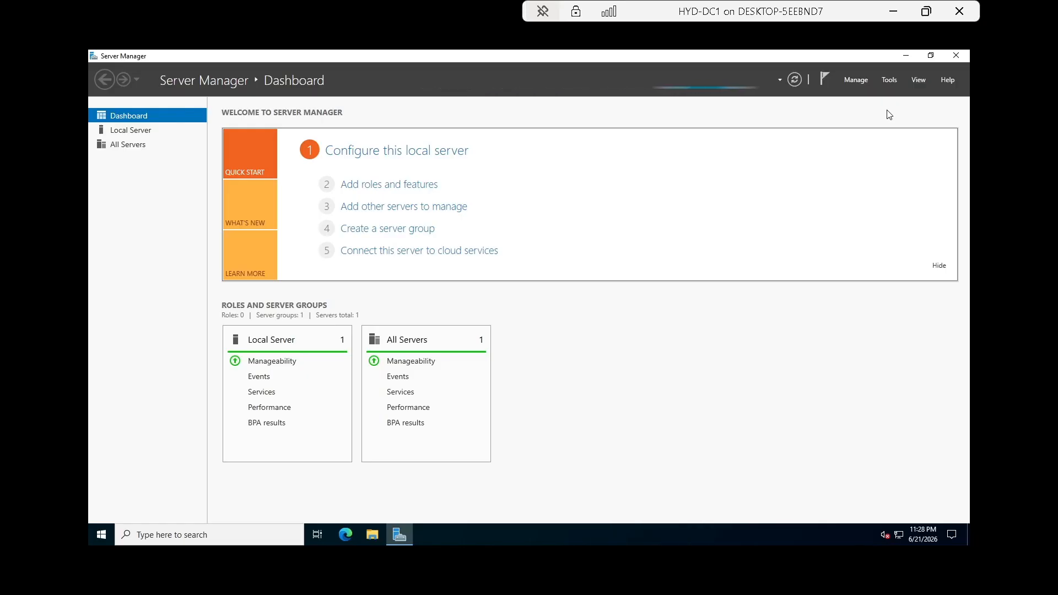
pyautogui.click(893, 80)
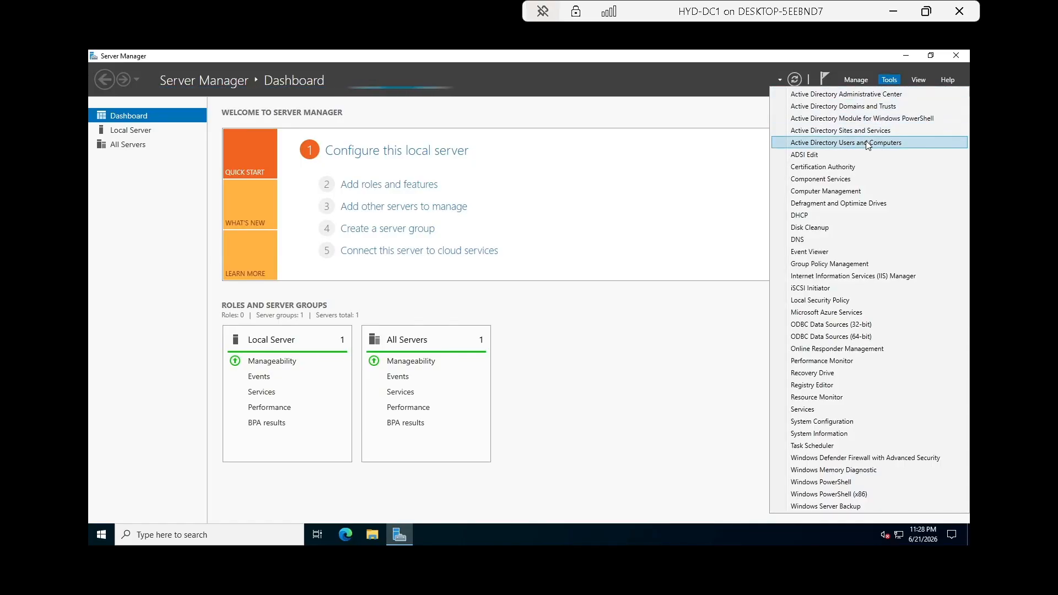
# Launch Active Directory Users and Computers and open the CORP > PXE CLIENT OU.
pyautogui.click(865, 142)
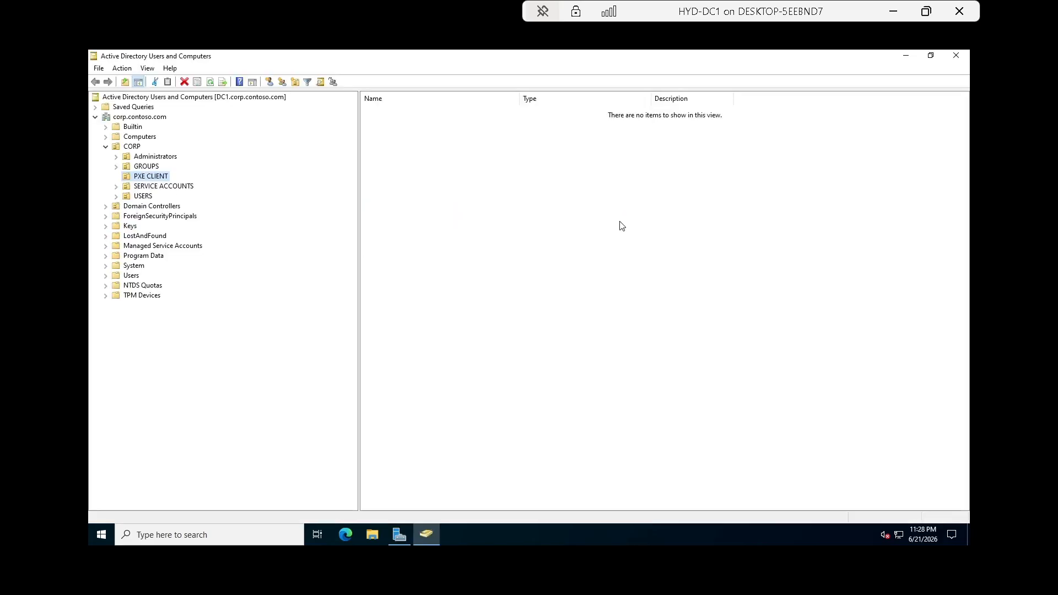
pyautogui.click(151, 121)
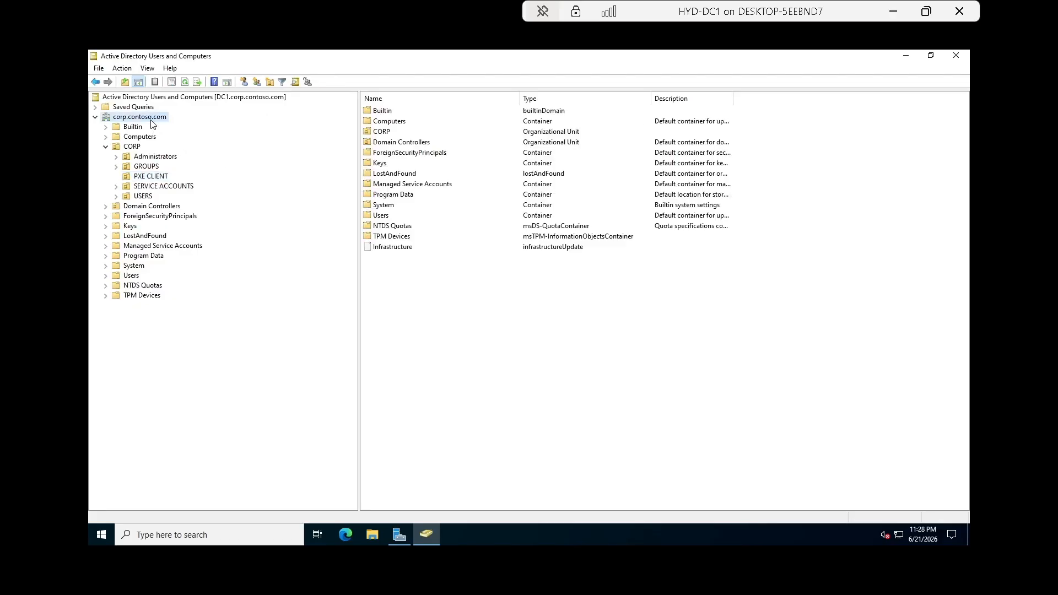
pyautogui.click(147, 177)
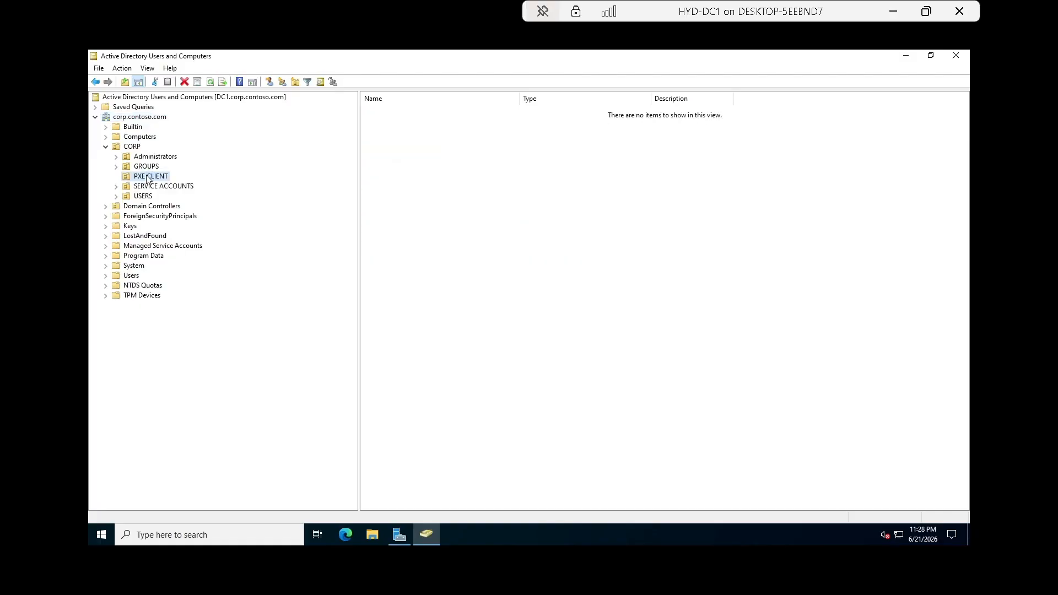
# Check PXE CLIENT's Object tab properties, cancel, and refresh the still-empty OU.
pyautogui.rightClick(146, 175)
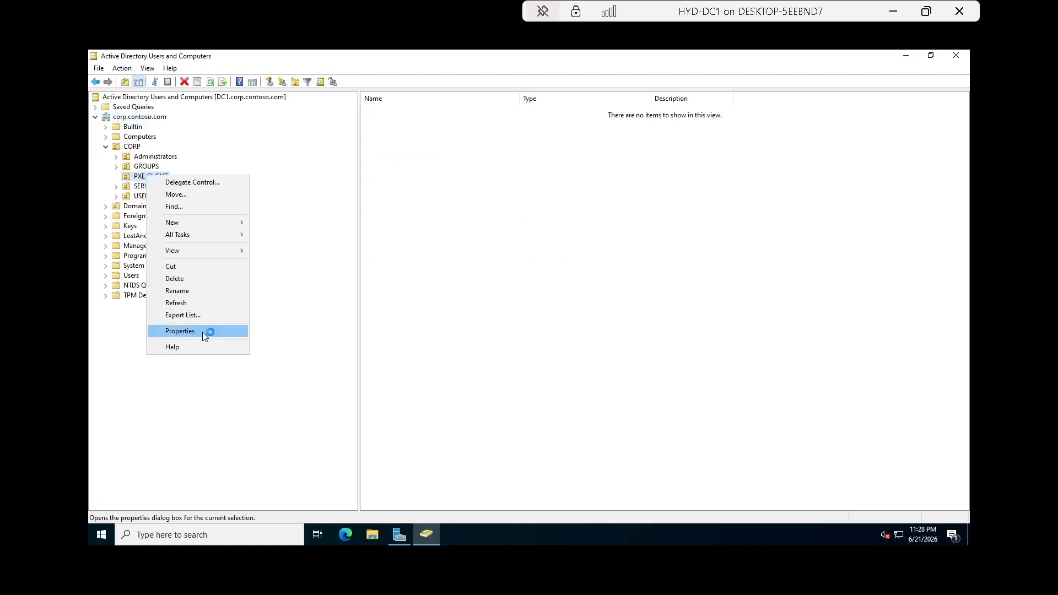
pyautogui.click(180, 332)
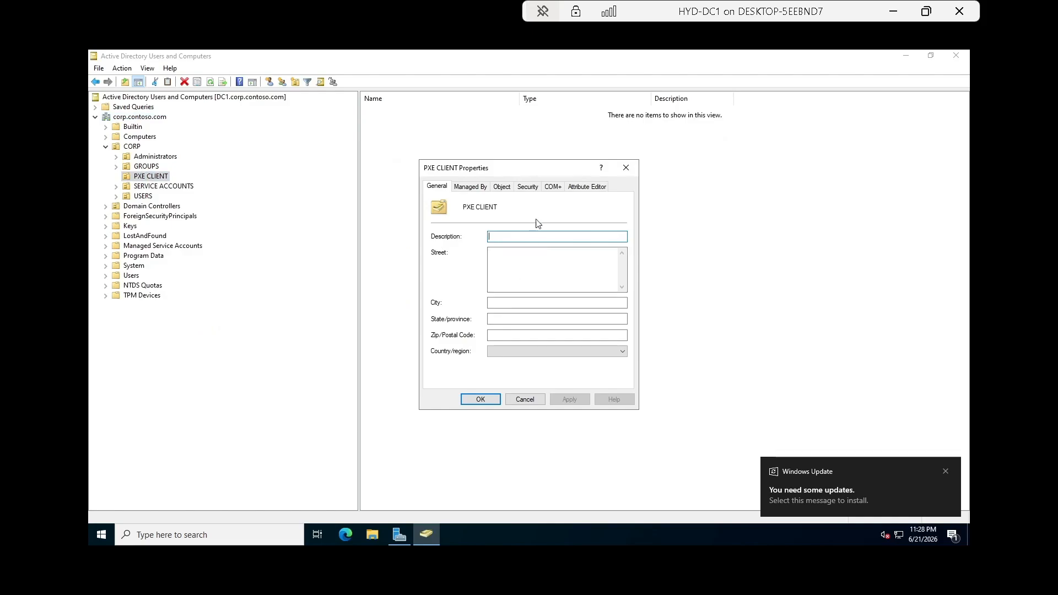
pyautogui.click(502, 187)
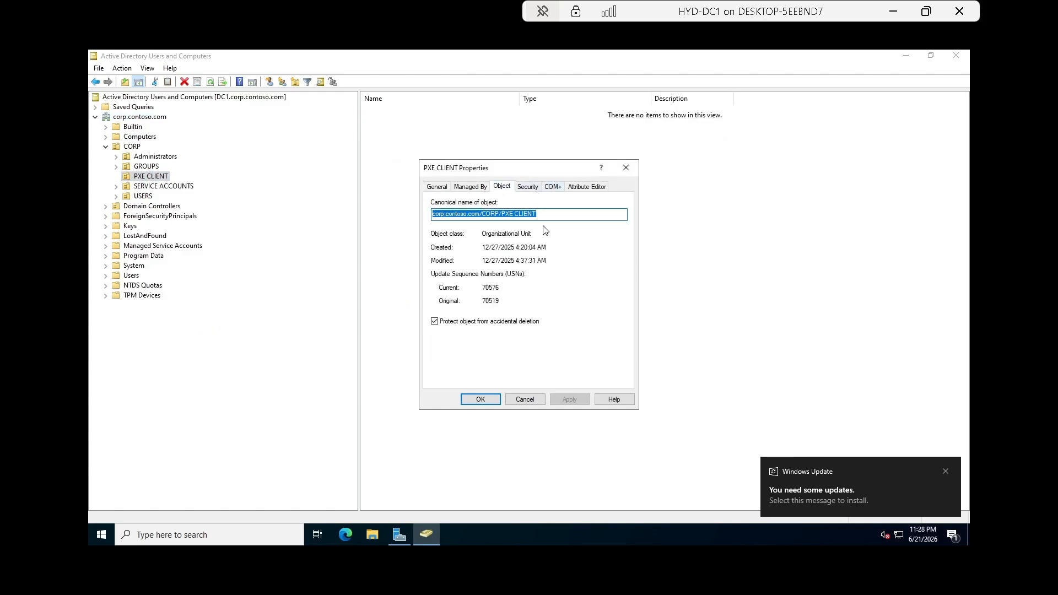
pyautogui.click(539, 402)
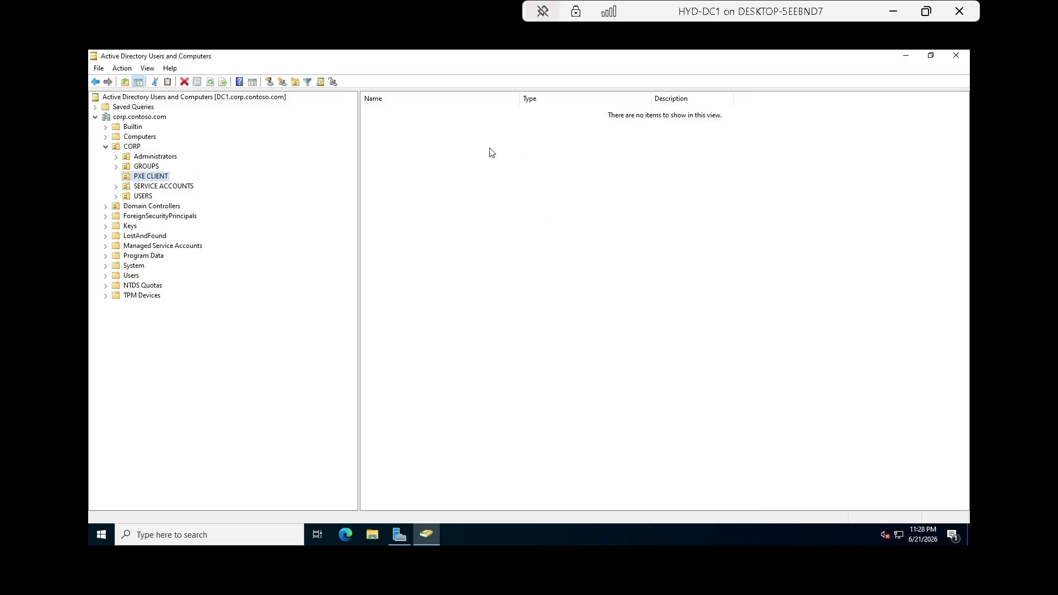
pyautogui.rightClick(497, 311)
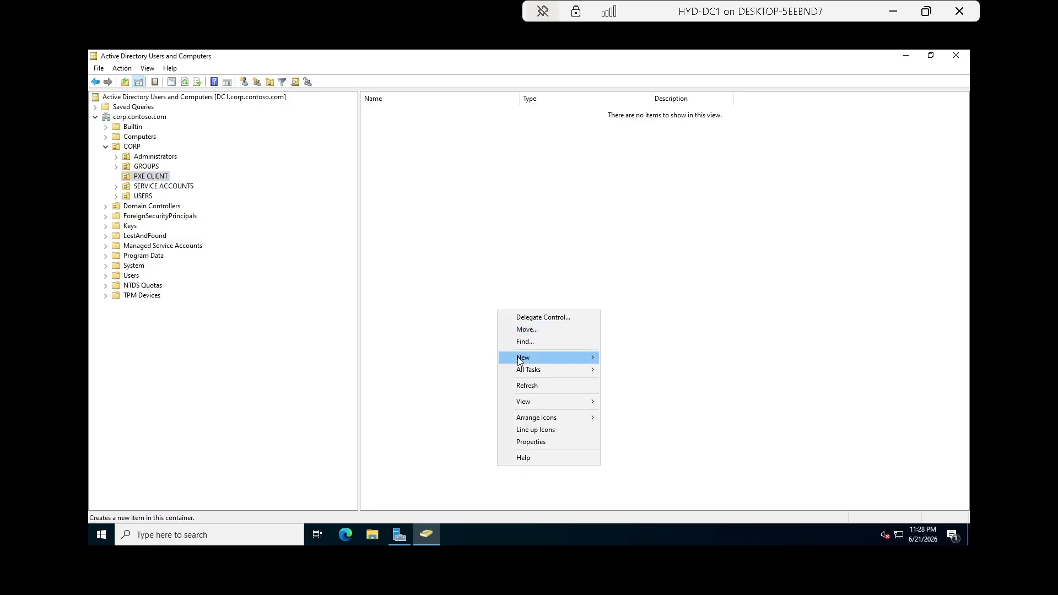
pyautogui.click(537, 388)
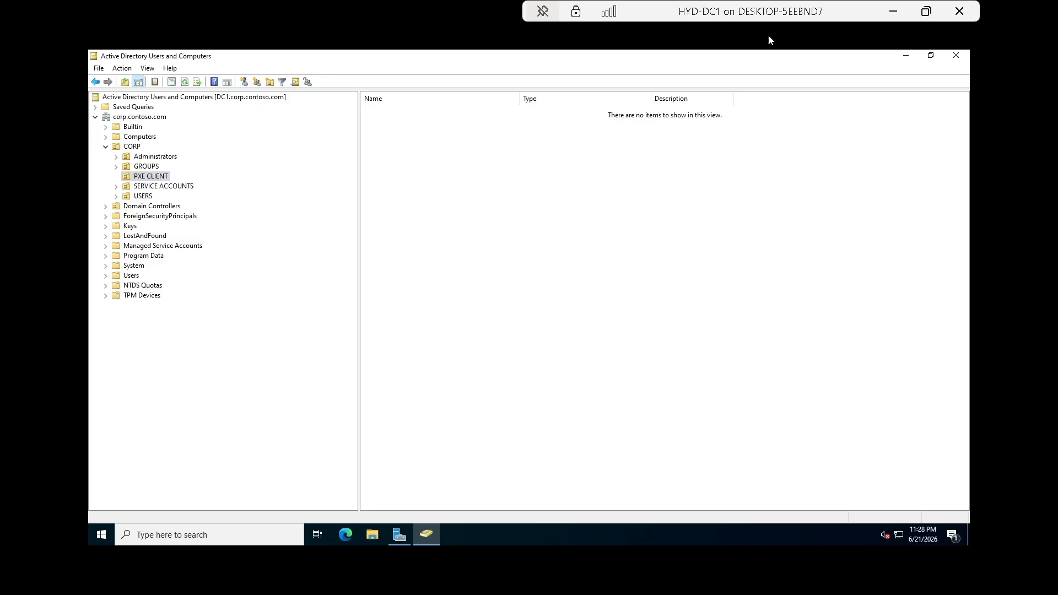
# Check the KOL TEST SYSTEM installation progress, then switch back to the HYD-DC1 session.
pyautogui.click(894, 12)
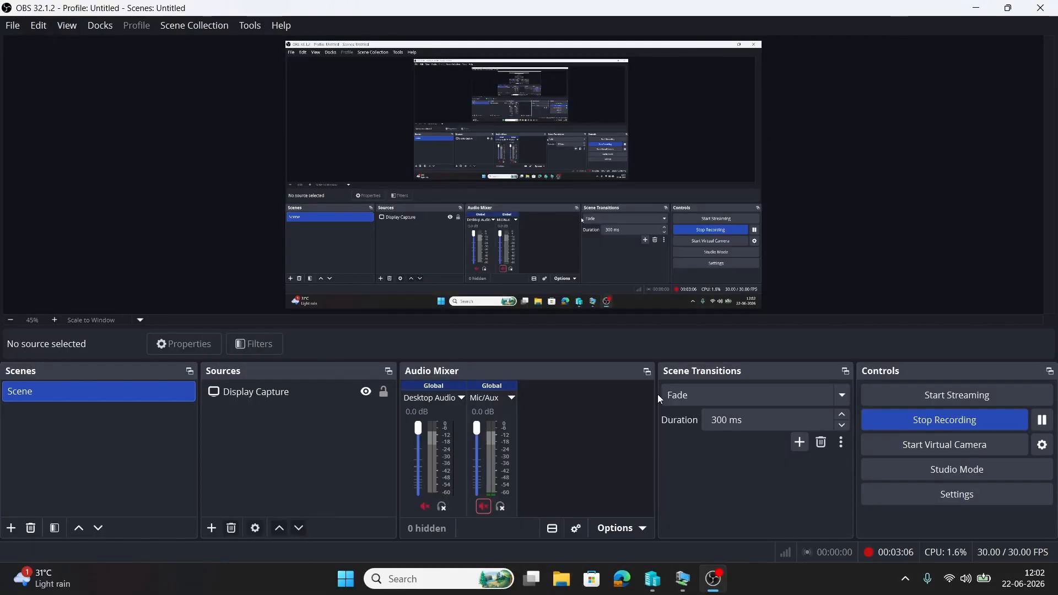
pyautogui.moveTo(682, 576)
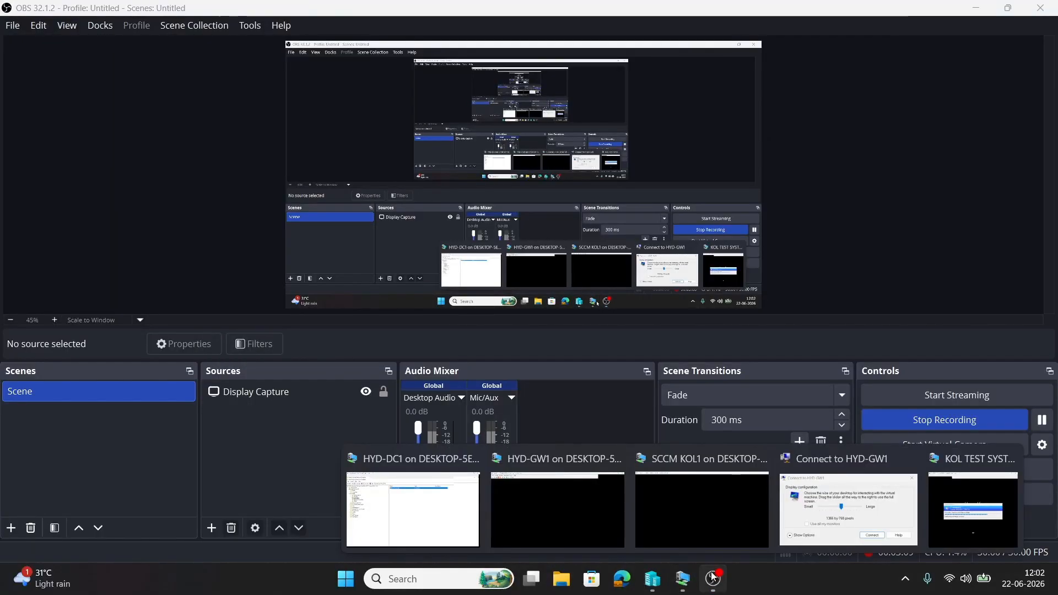
pyautogui.click(959, 508)
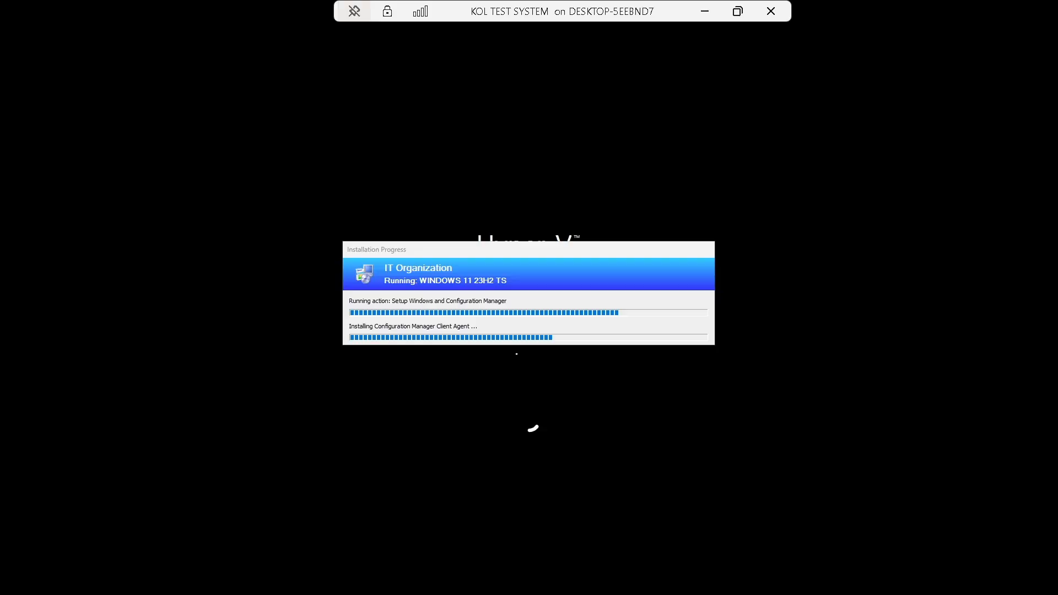
pyautogui.click(709, 11)
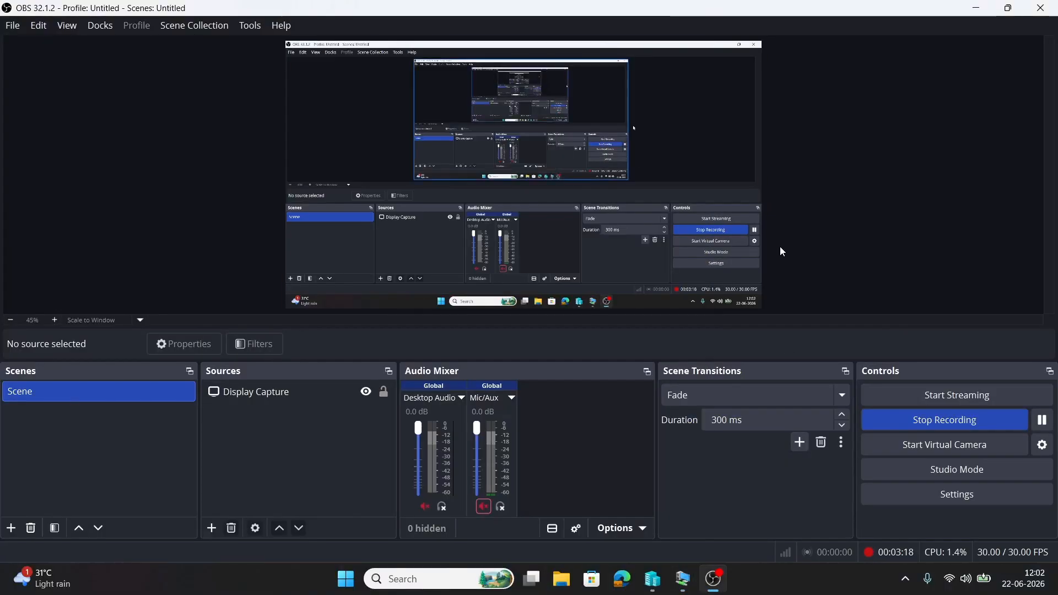
pyautogui.moveTo(683, 578)
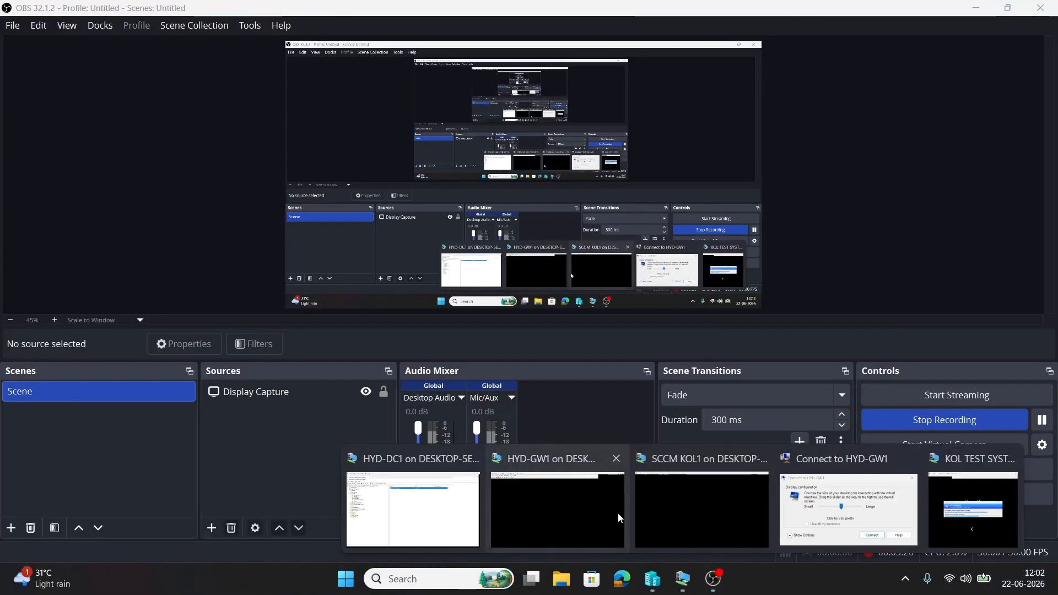
pyautogui.click(440, 514)
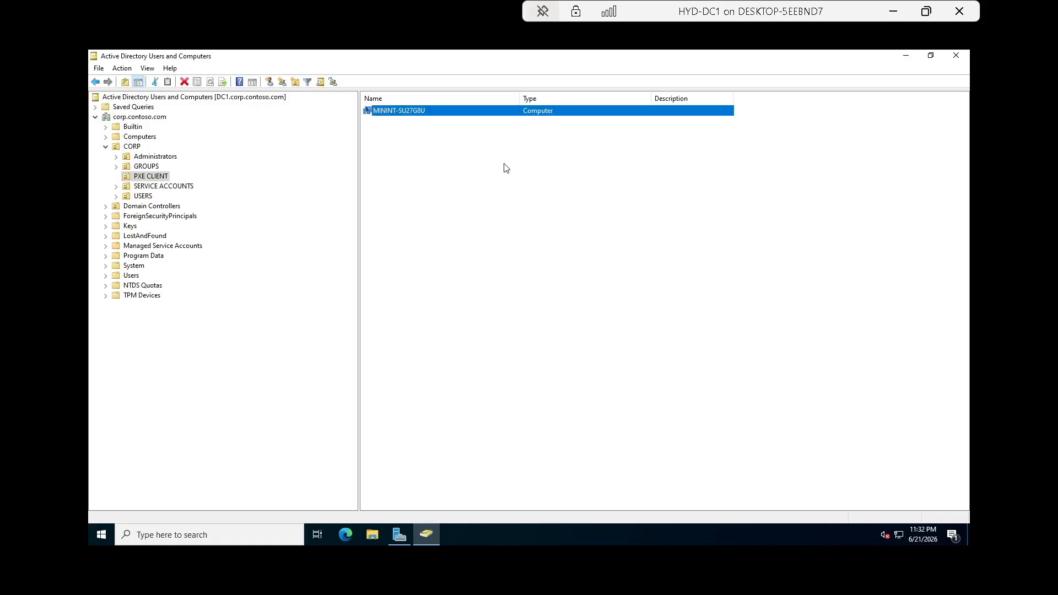
# Refresh PXE CLIENT repeatedly, select the new computer MININT-SU27G8U, and minimise HYD-DC1.
pyautogui.rightClick(441, 188)
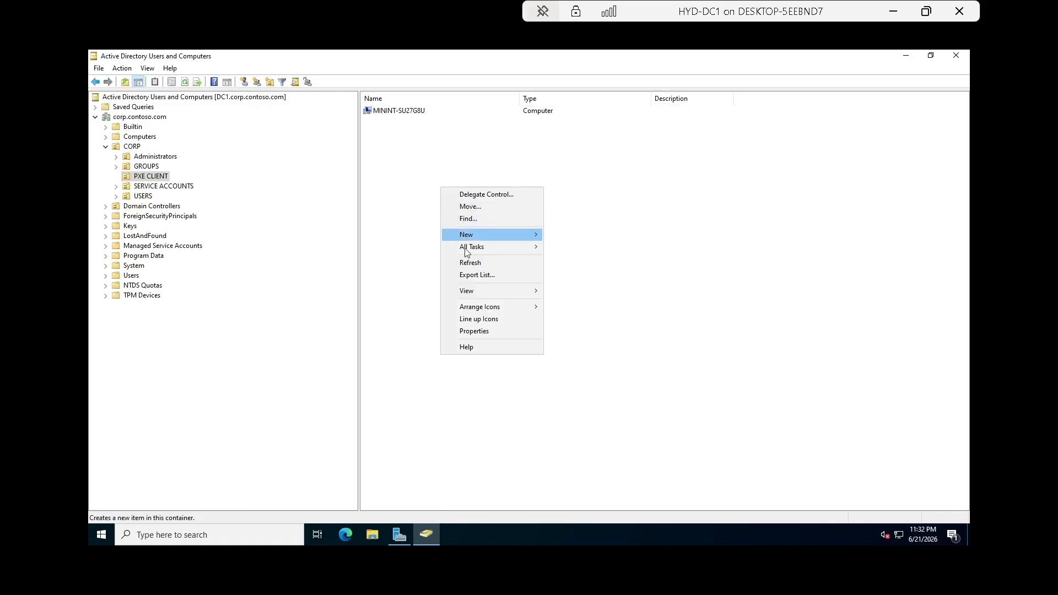
pyautogui.click(472, 262)
pyautogui.click(400, 113)
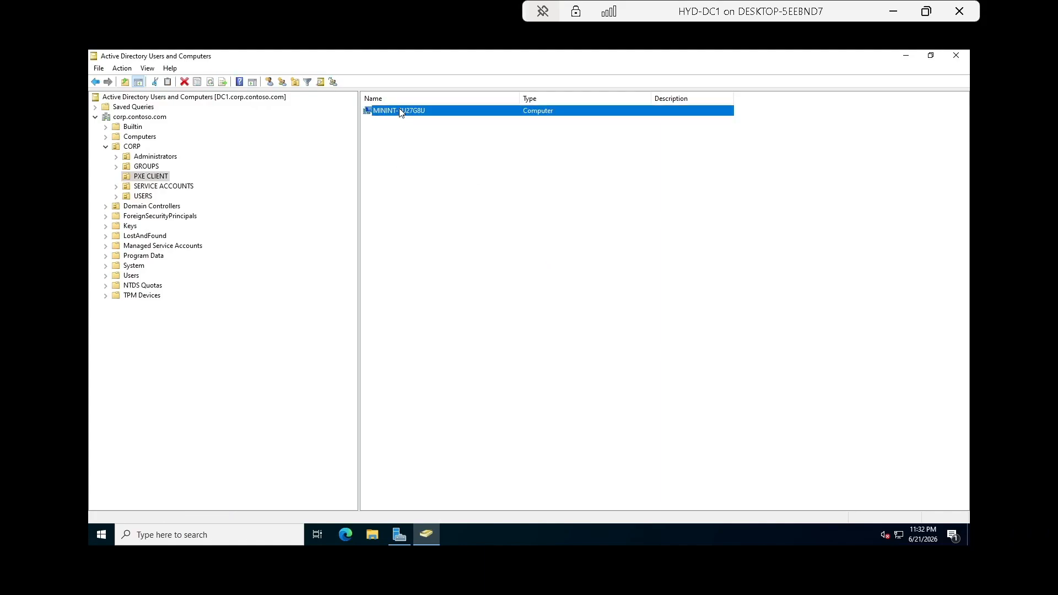
pyautogui.rightClick(423, 191)
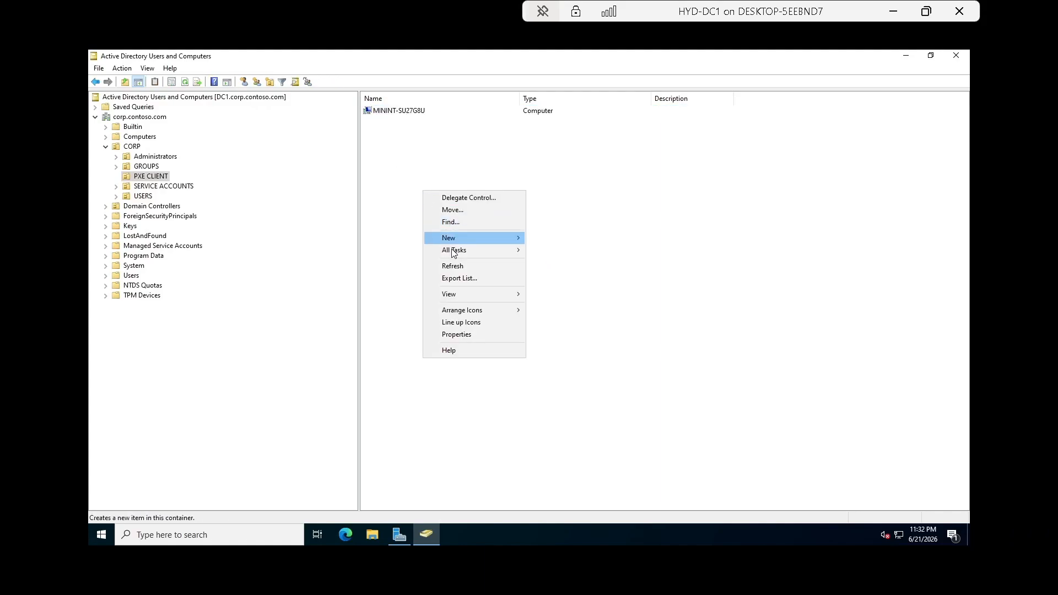
pyautogui.click(455, 268)
pyautogui.click(403, 113)
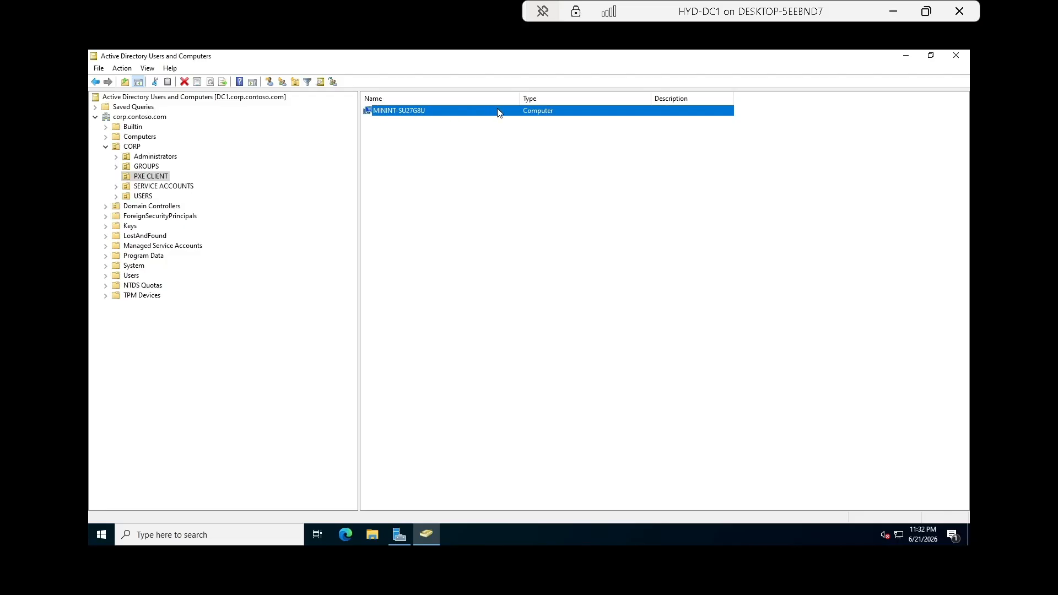
pyautogui.rightClick(439, 197)
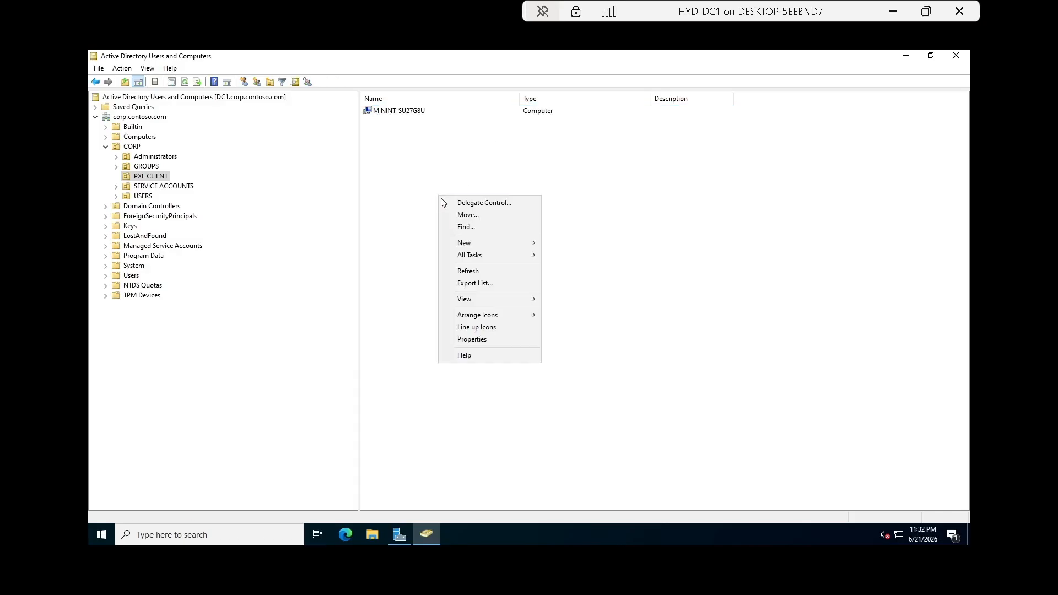
pyautogui.click(468, 271)
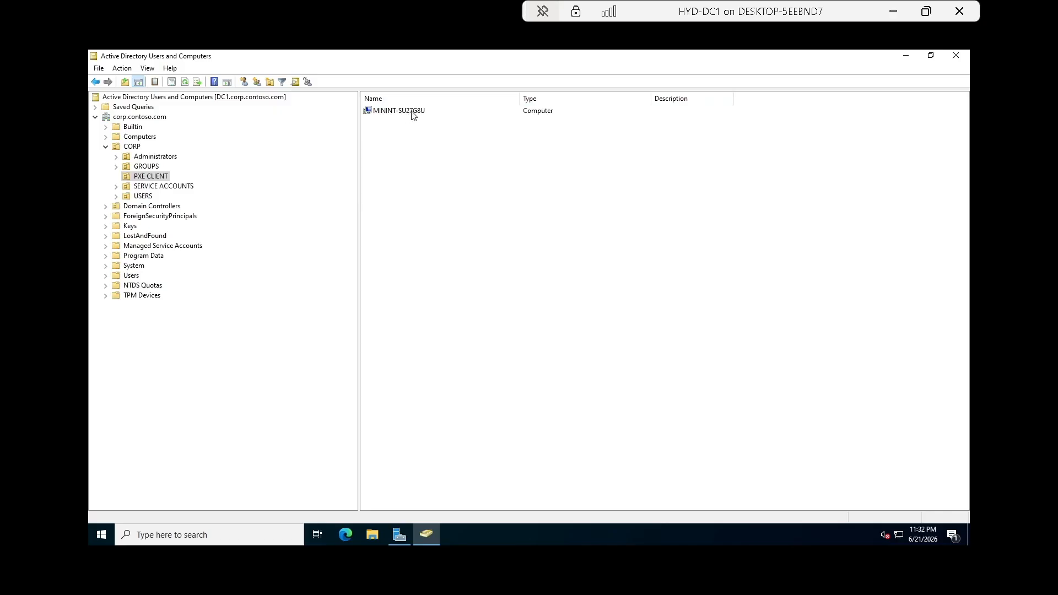
pyautogui.click(898, 20)
# On KOL TEST SYSTEM, pass the lock screen and enter the CORP account username and password.
pyautogui.moveTo(684, 580)
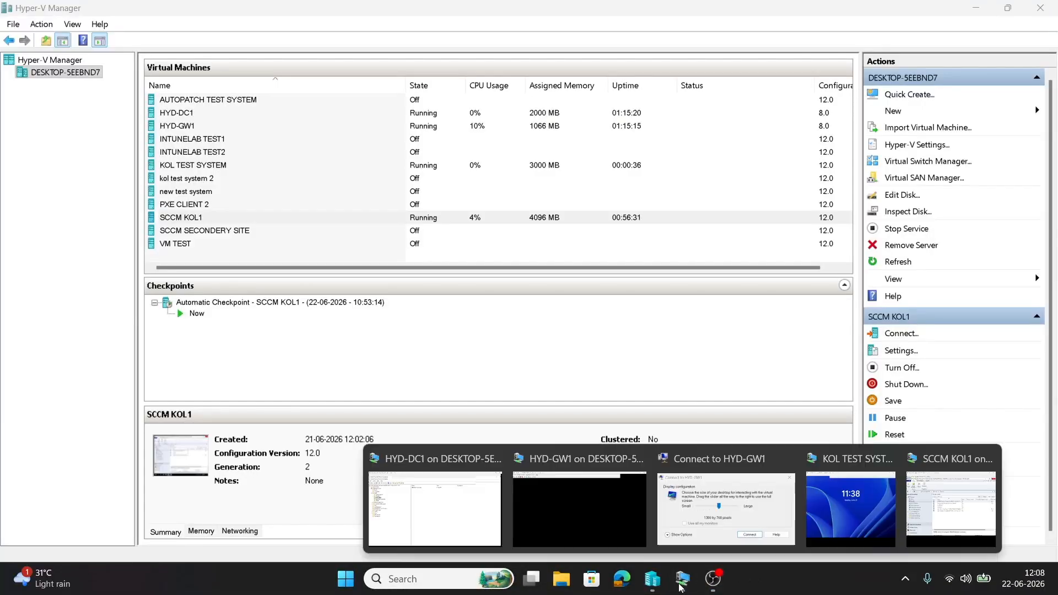
pyautogui.click(855, 512)
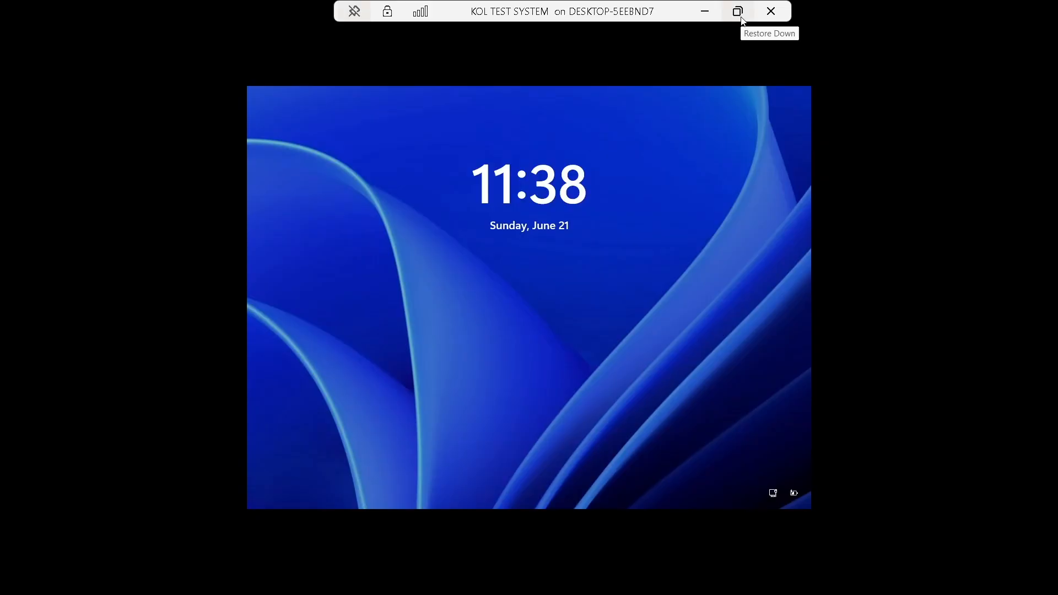
pyautogui.click(575, 300)
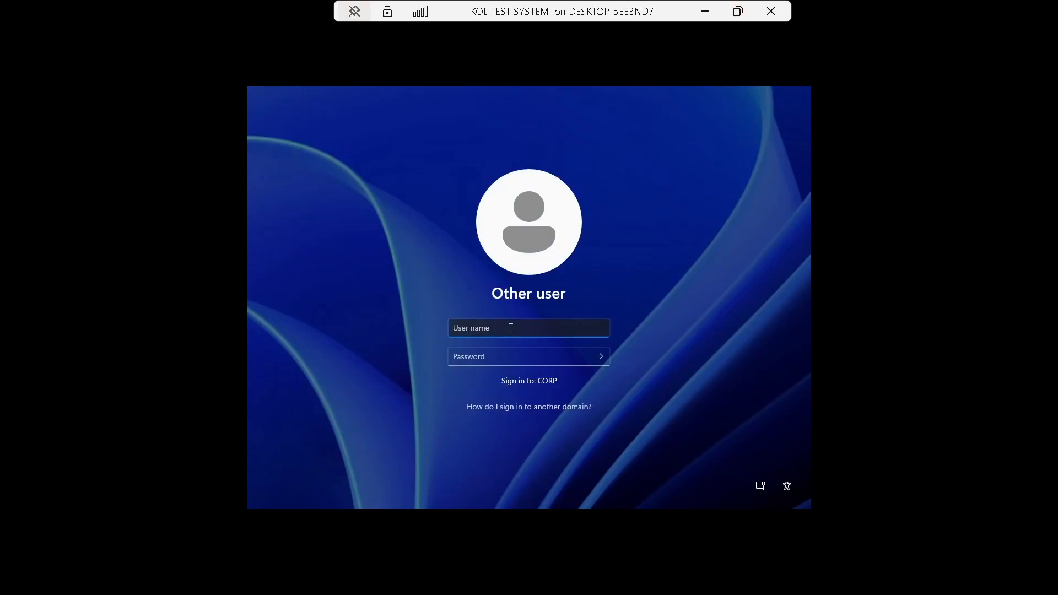
pyautogui.write('somu')
pyautogui.press('Tab')
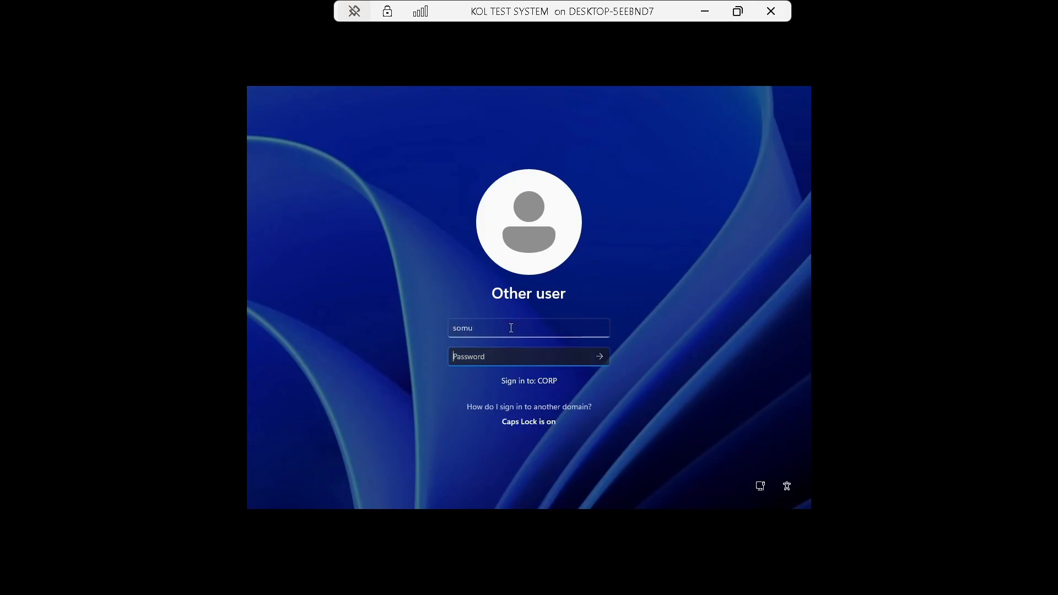
pyautogui.write('*')
pyautogui.press('Return')
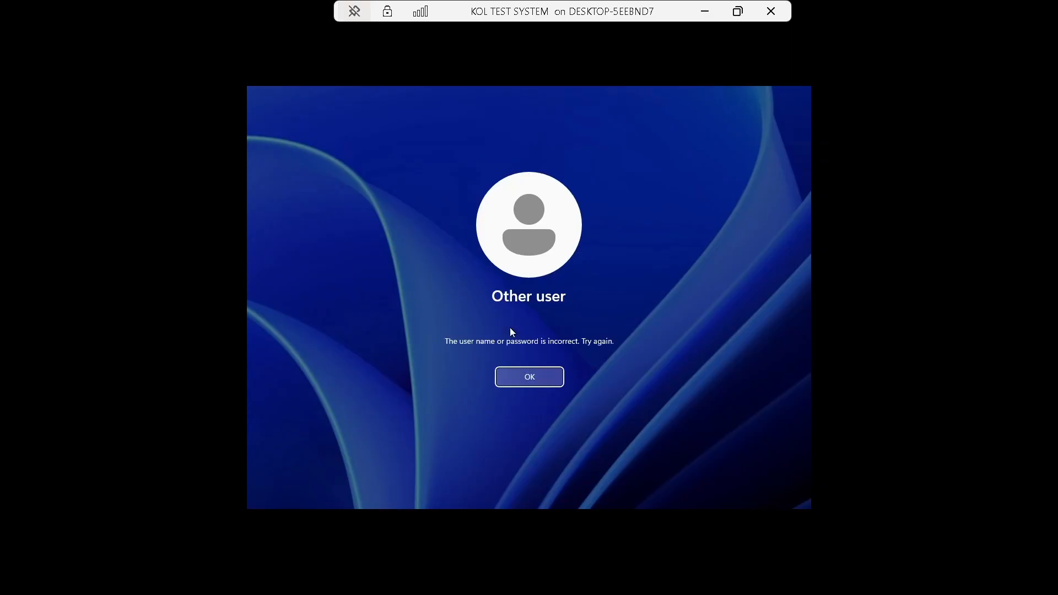
# Dismiss the incorrect-password error and sign in with the re-entered password.
pyautogui.press('Return')
pyautogui.write('********')
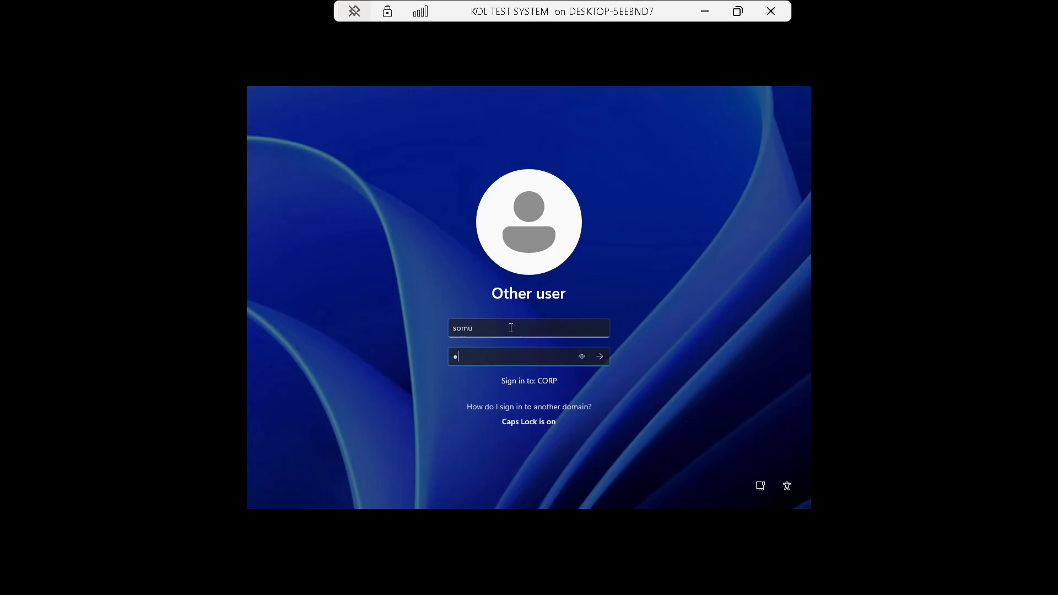
pyautogui.press('Return')
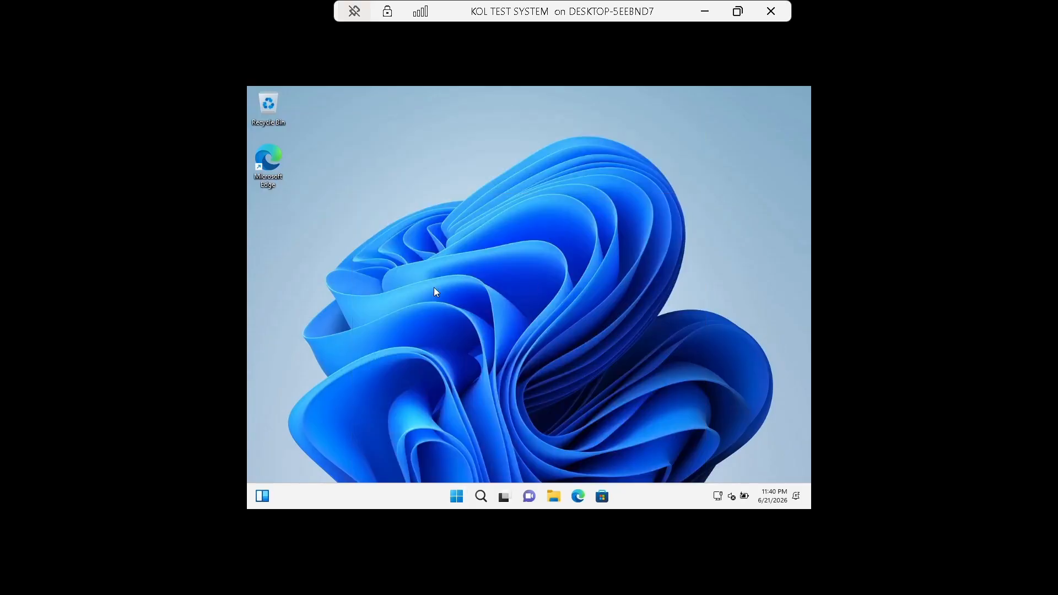
# Run sysdm.cpl to confirm the test VM's domain is corp.contoso.com, then close it and minimize the VM.
pyautogui.press('super+r')
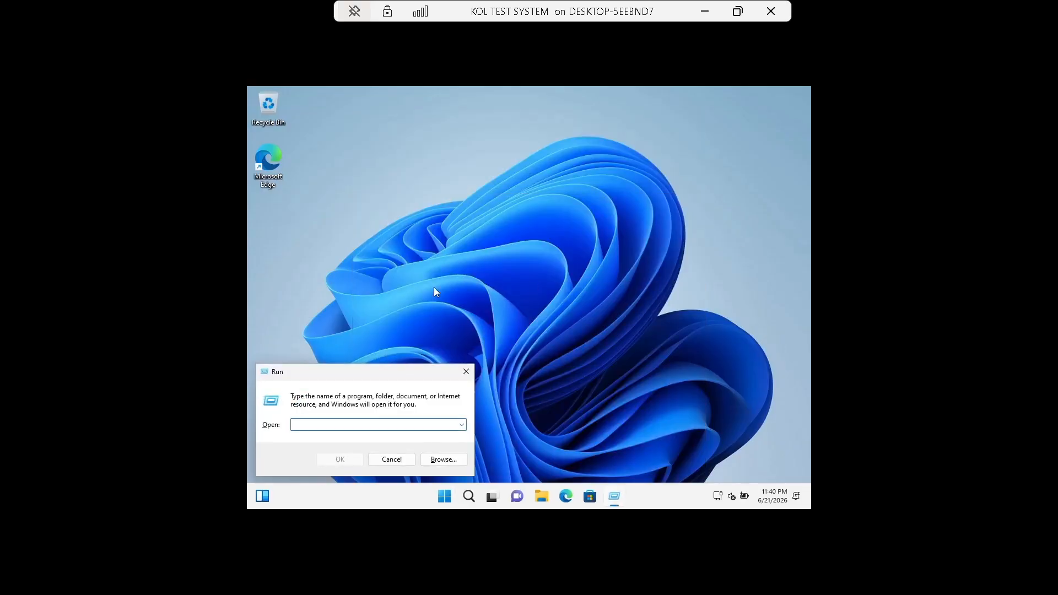
pyautogui.write('sysdm.cpl')
pyautogui.press('Return')
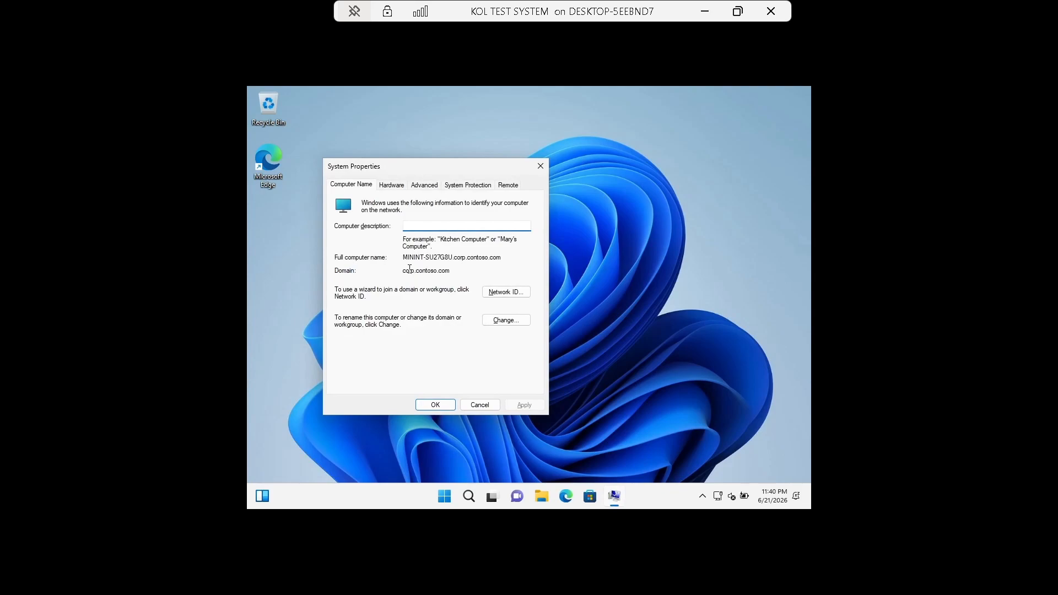
pyautogui.moveTo(405, 271)
pyautogui.mouseDown()
pyautogui.moveTo(470, 271)
pyautogui.moveTo(402, 264)
pyautogui.mouseUp()
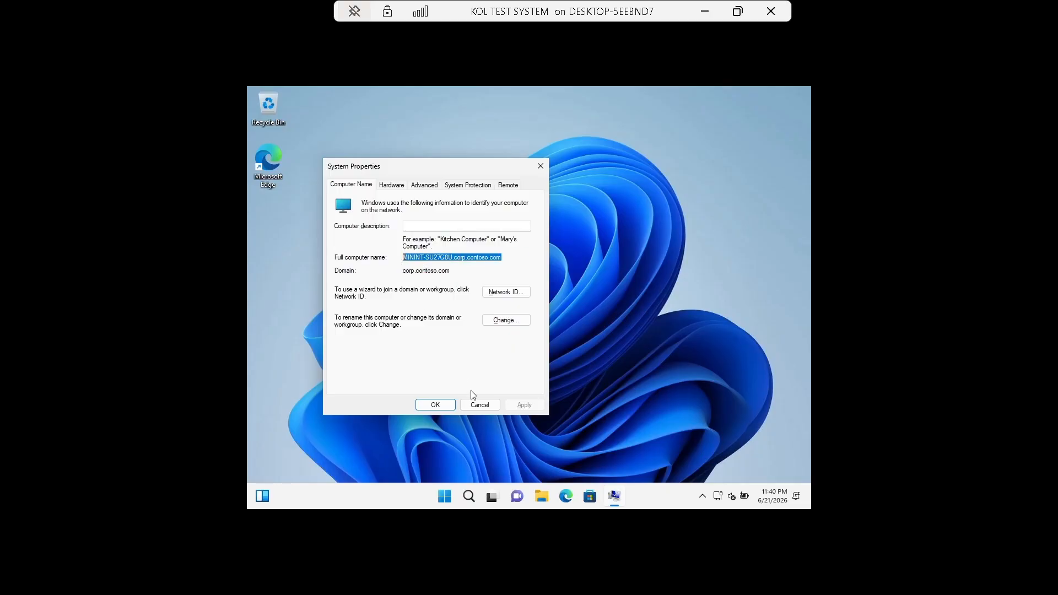
pyautogui.click(483, 407)
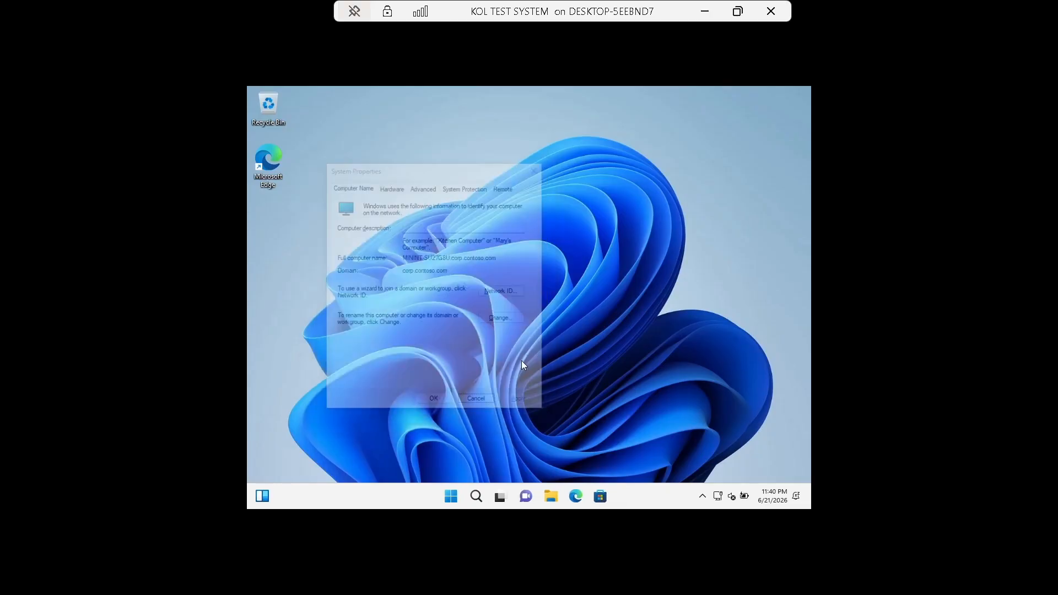
pyautogui.click(705, 18)
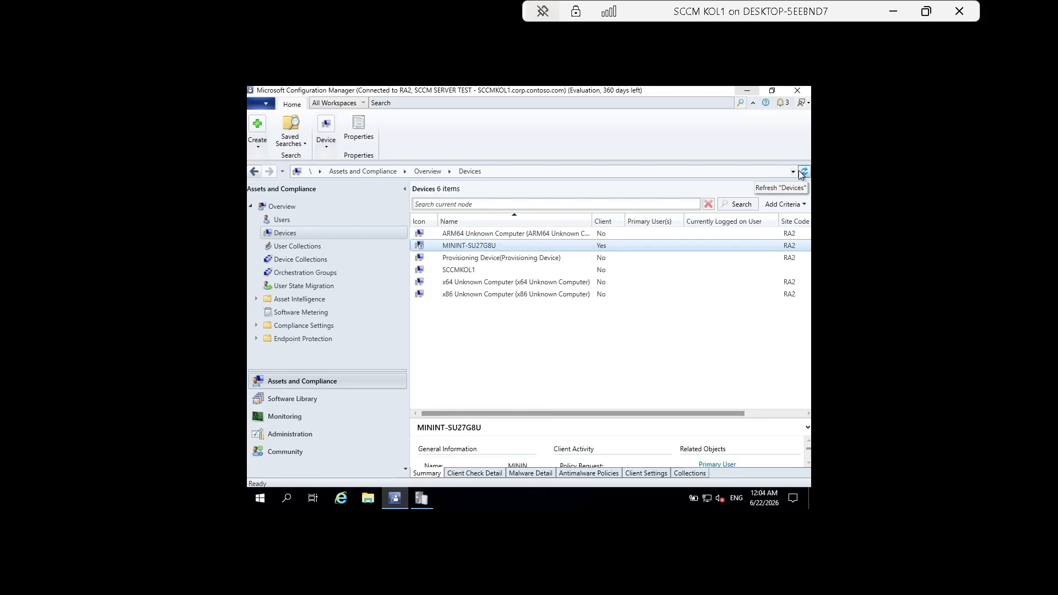
# Refresh Devices and send a Download Computer Policy notification to MININT-SU27G8U.
pyautogui.click(799, 171)
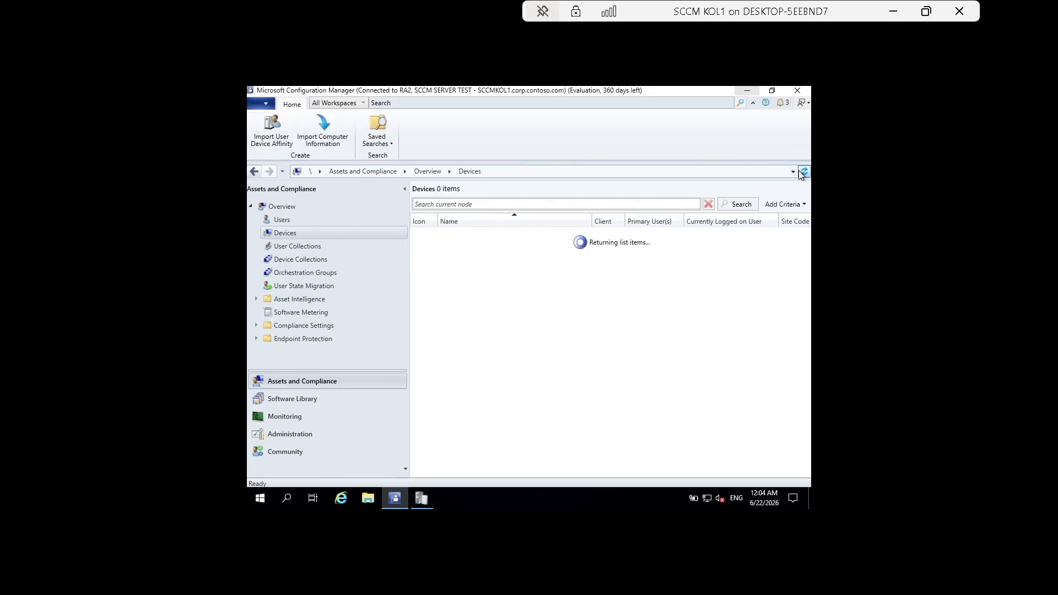
pyautogui.click(475, 246)
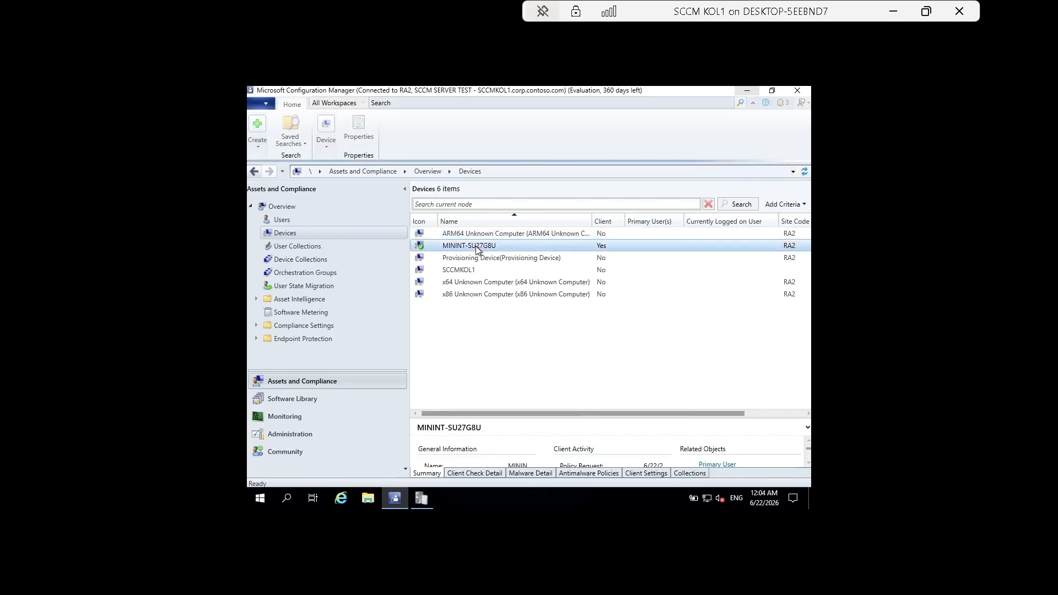
pyautogui.rightClick(475, 245)
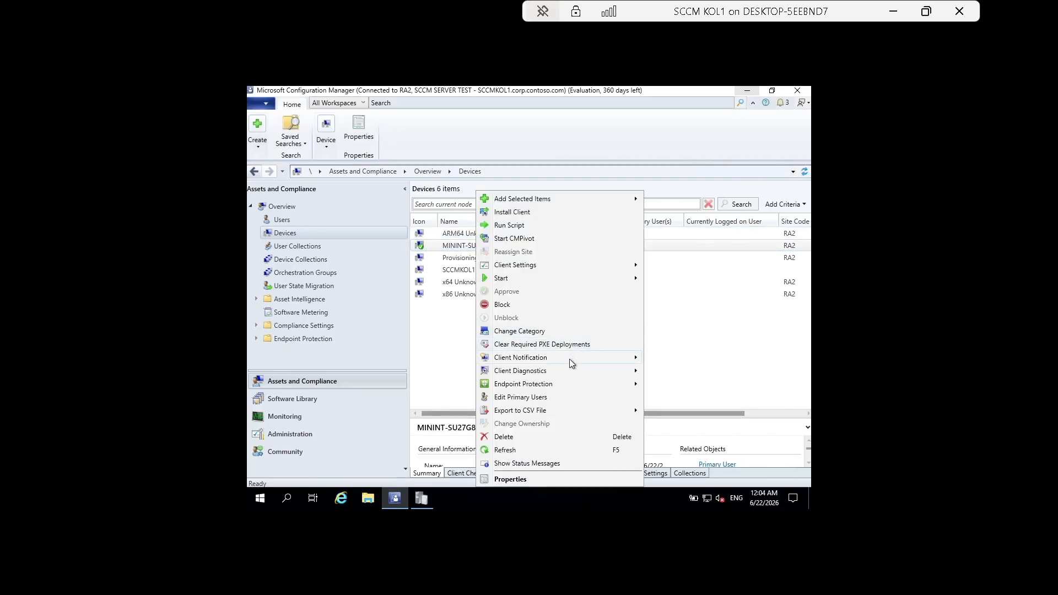
pyautogui.moveTo(569, 359)
pyautogui.click(722, 209)
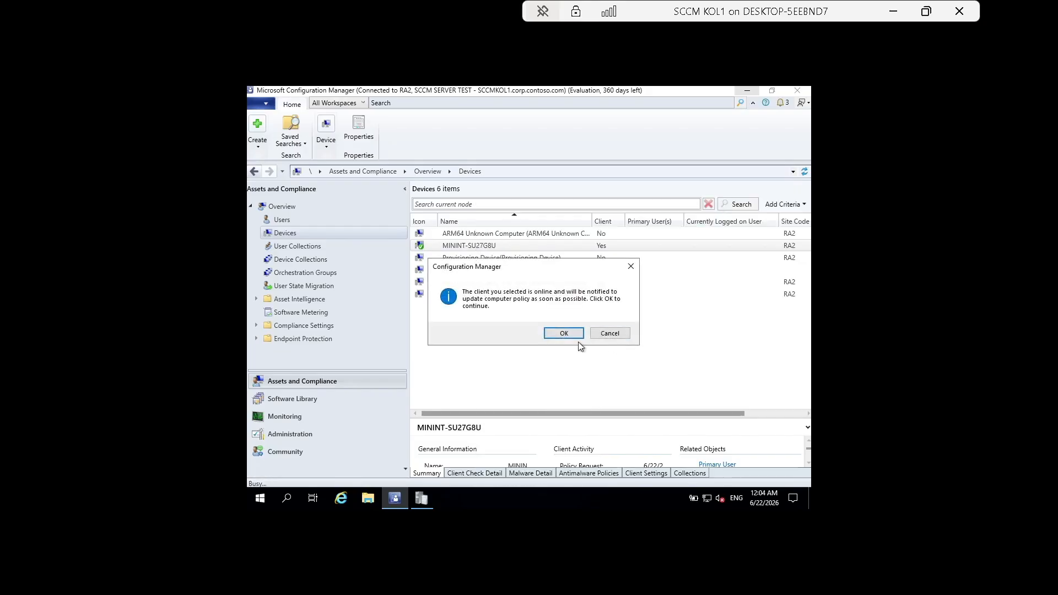
pyautogui.click(564, 334)
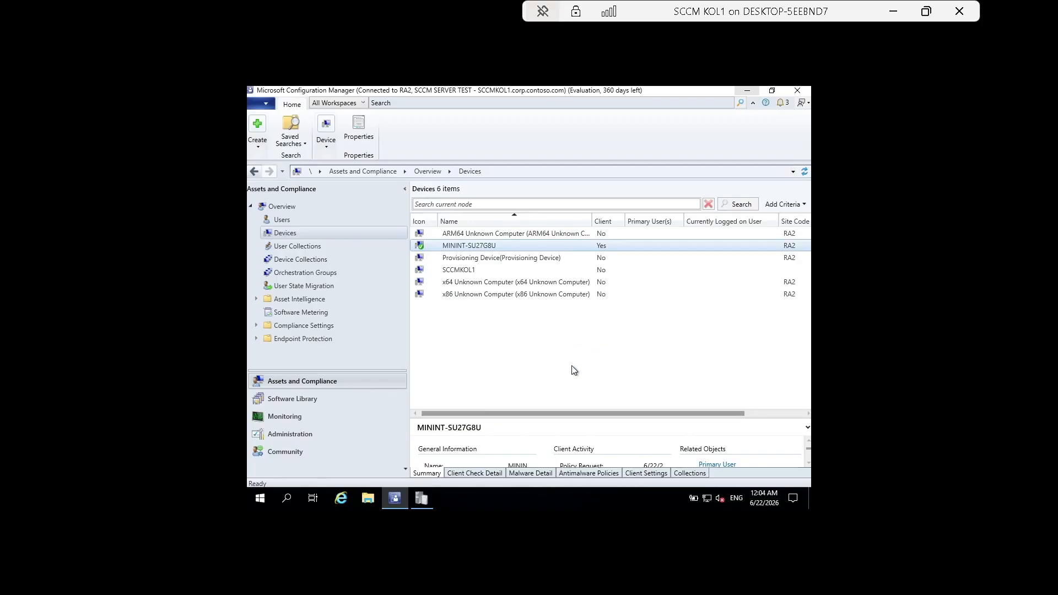
# Confirm MININT-SU27G8U's client activity is Active, then switch to the KOL TEST SYSTEM session.
pyautogui.moveTo(580, 414); pyautogui.dragTo(670, 418)
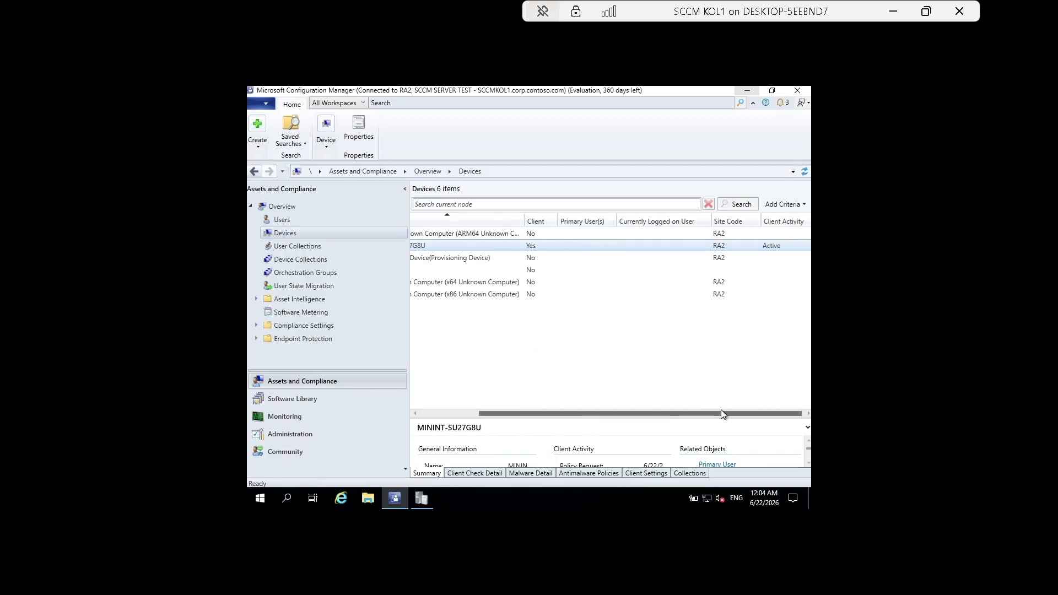
pyautogui.click(893, 11)
pyautogui.moveTo(682, 566)
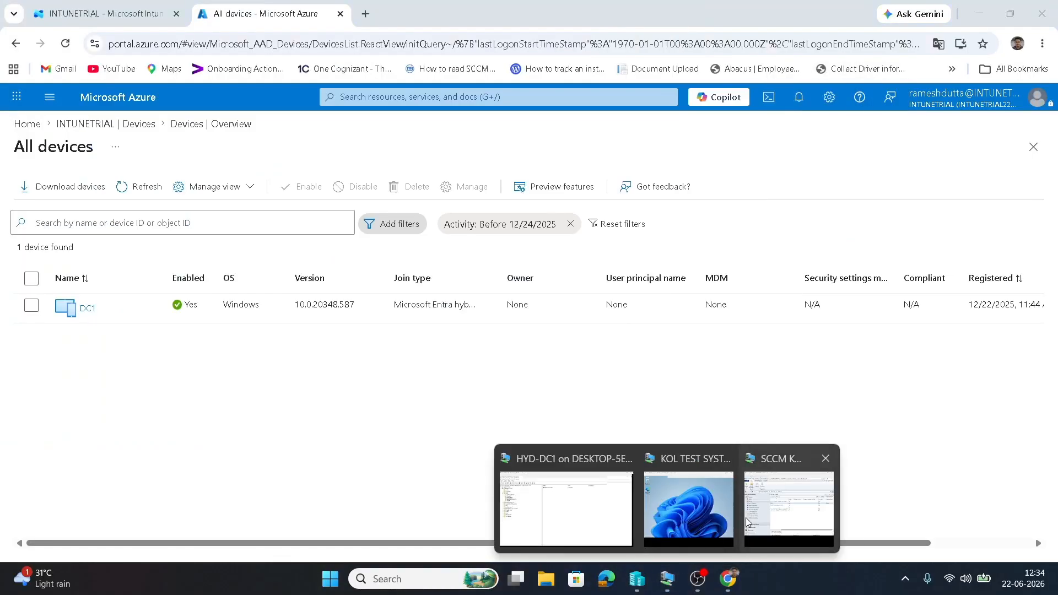
pyautogui.click(718, 509)
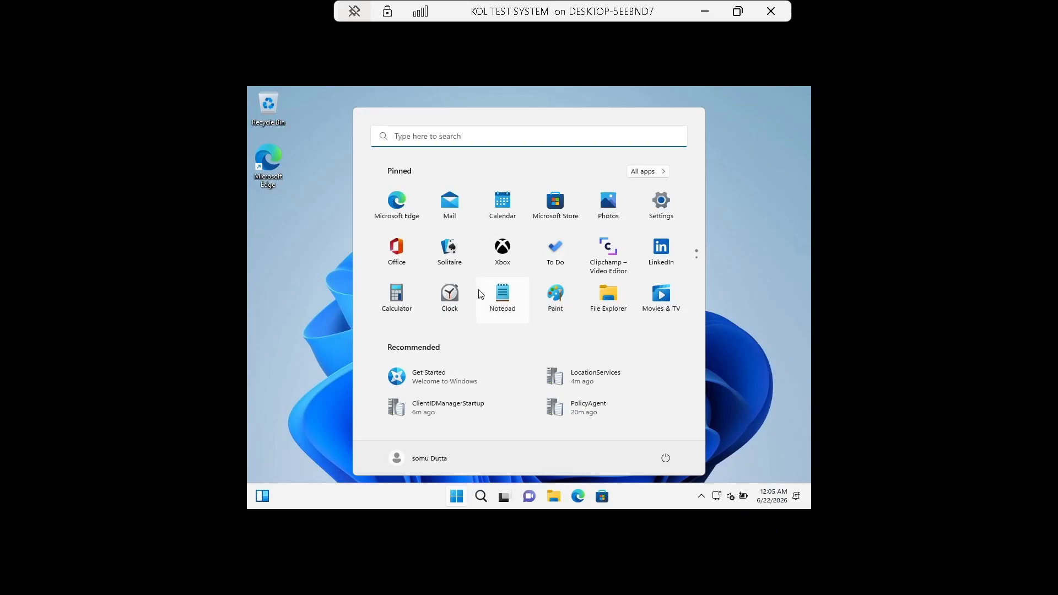
# Open the Configuration Manager applet from Control Panel and confirm co-management is Disabled.
pyautogui.click(455, 136)
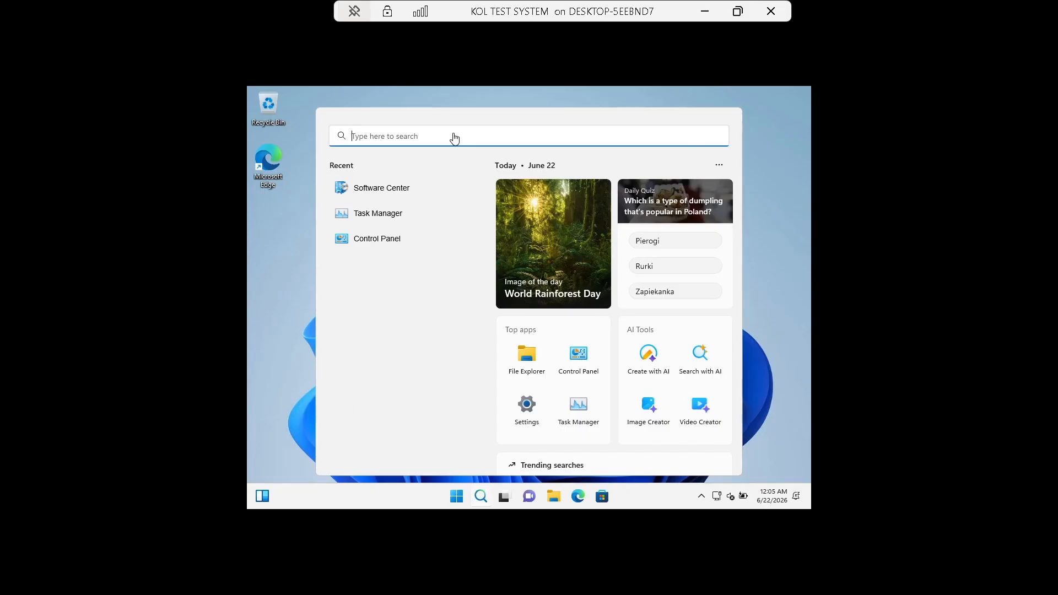
pyautogui.click(375, 239)
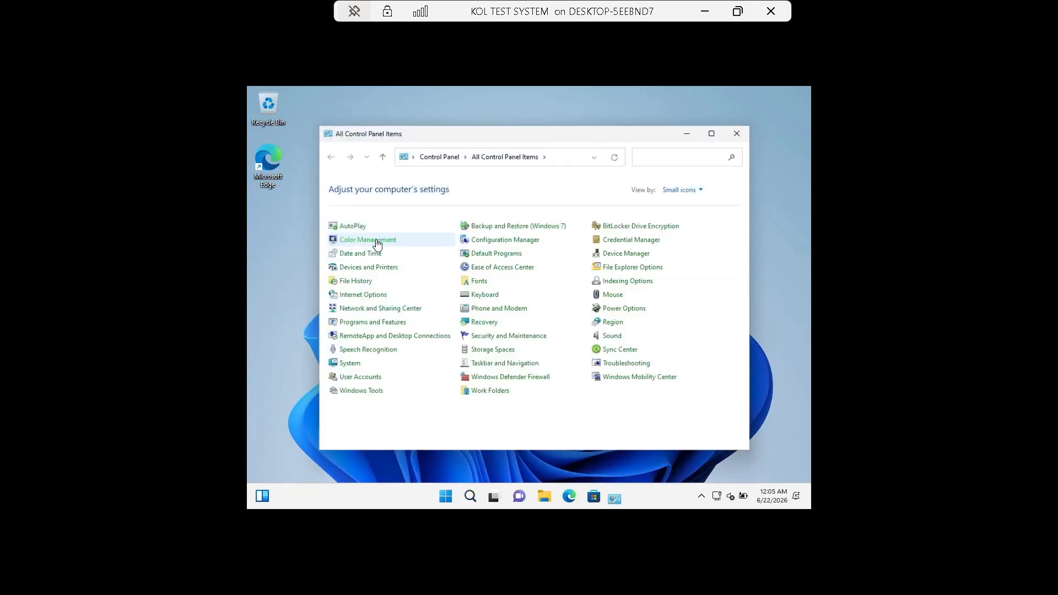
pyautogui.click(508, 243)
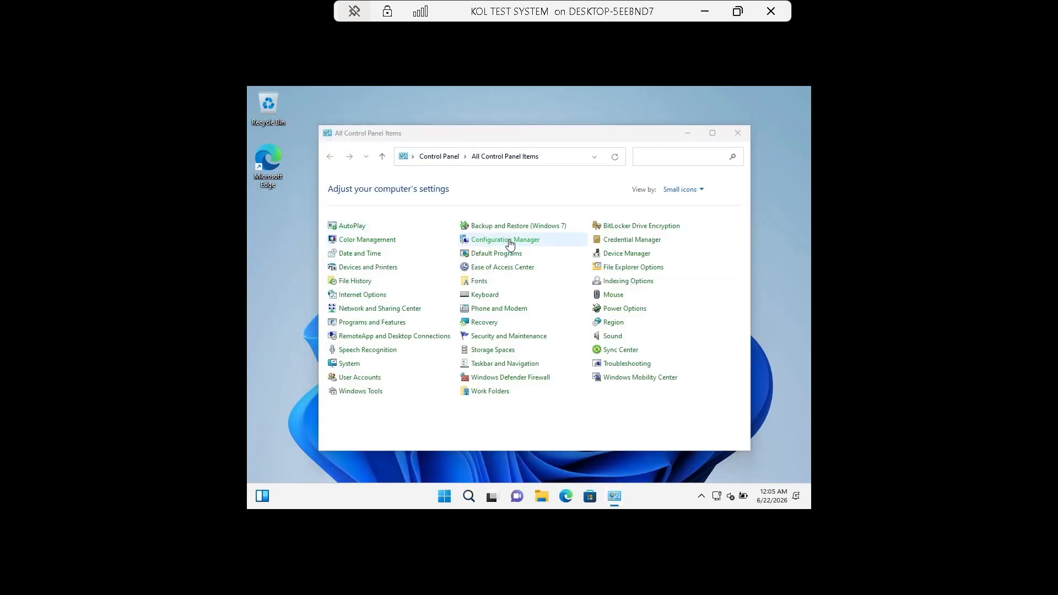
pyautogui.click(466, 196)
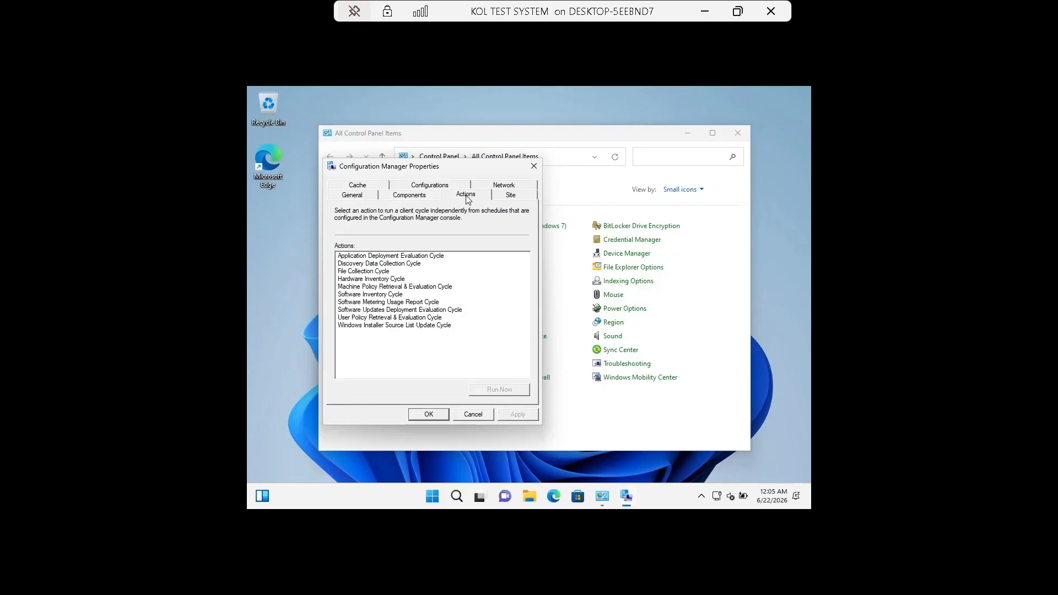
pyautogui.click(371, 196)
pyautogui.click(434, 262)
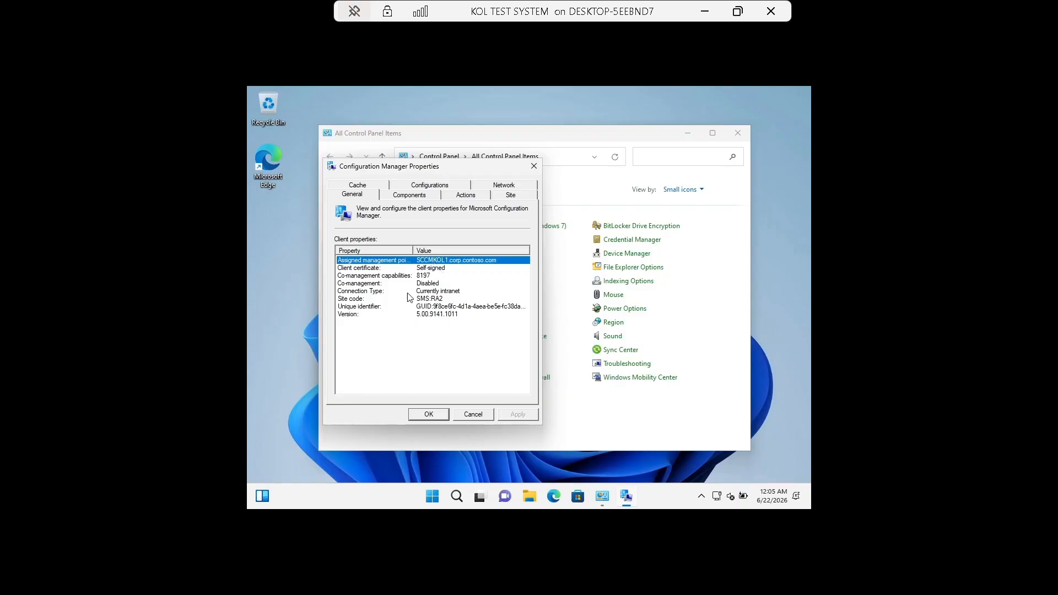
pyautogui.click(357, 284)
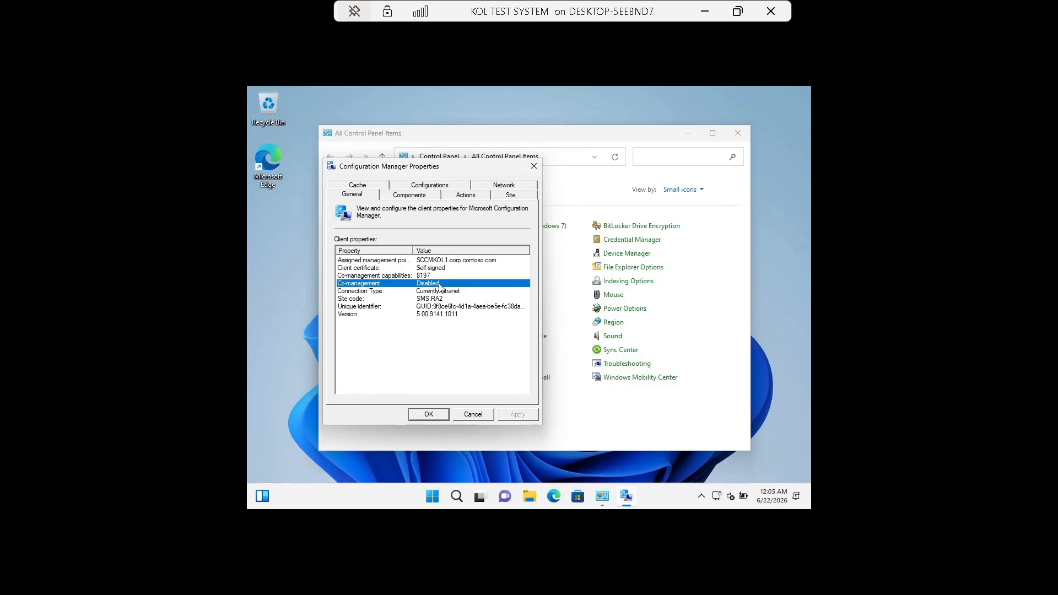
# Run the Machine Policy Retrieval & Evaluation Cycle, then minimize the server session.
pyautogui.click(473, 200)
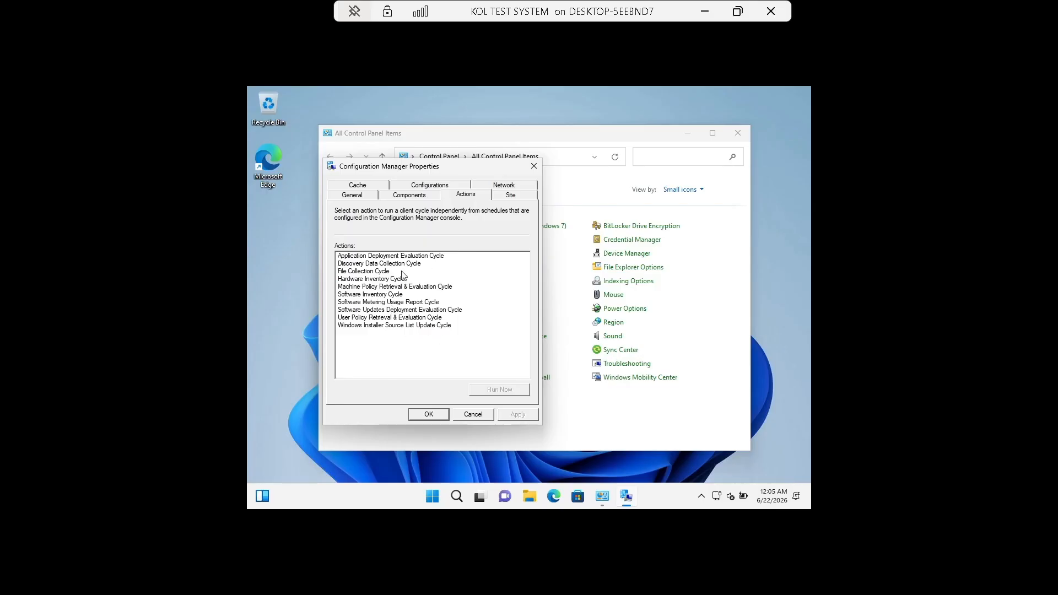
pyautogui.click(415, 287)
pyautogui.click(493, 390)
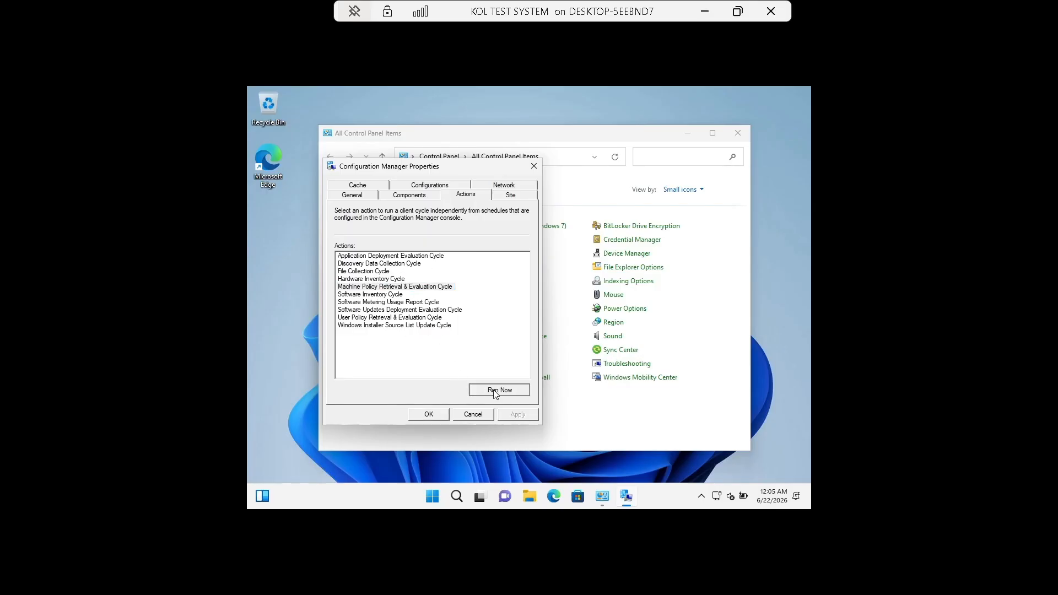
pyautogui.click(618, 329)
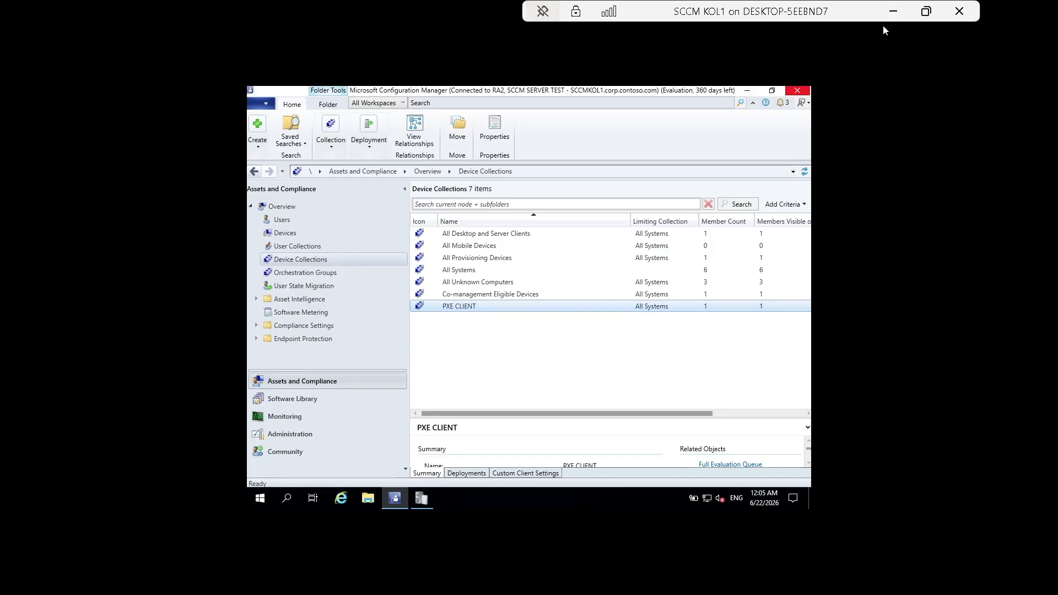
pyautogui.click(893, 11)
# Bring up the HYD-DC1 session, send Ctrl+Alt+Delete and sign in with the password.
pyautogui.moveTo(668, 579)
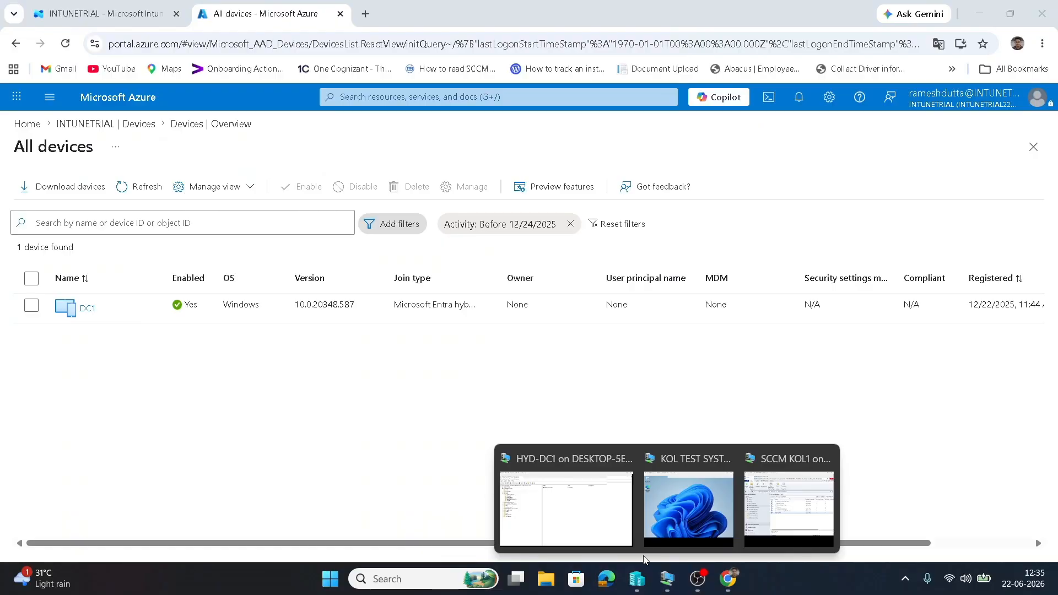
pyautogui.click(595, 537)
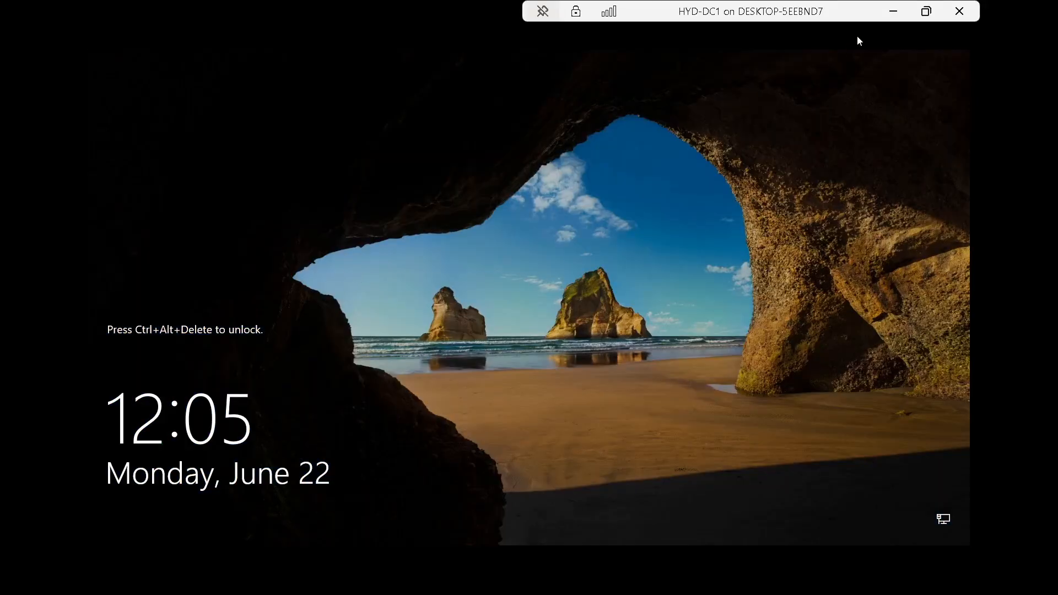
pyautogui.click(926, 11)
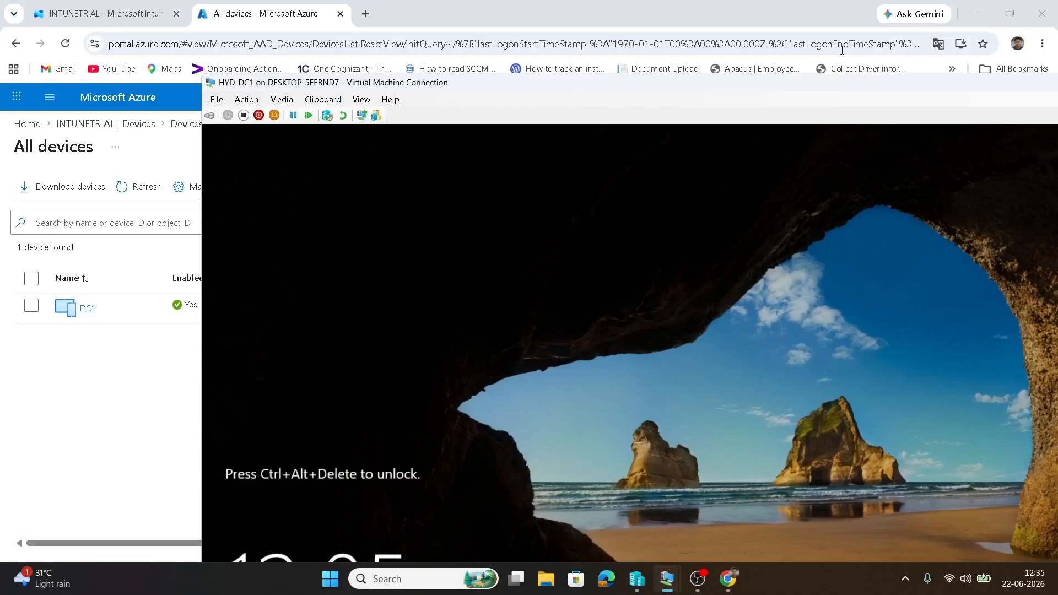
pyautogui.click(247, 99)
pyautogui.click(263, 109)
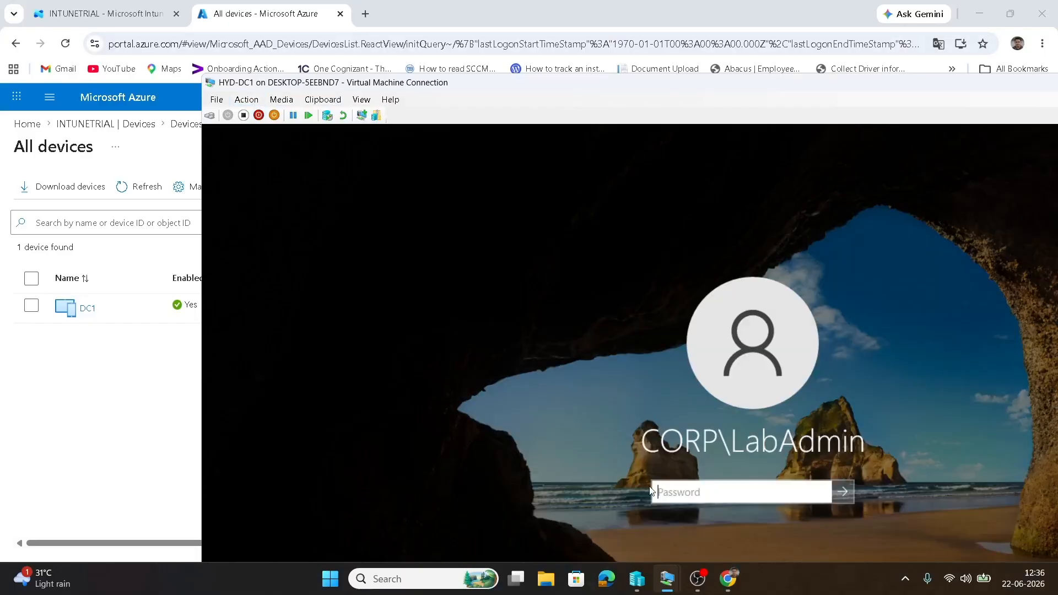
pyautogui.write('*****')
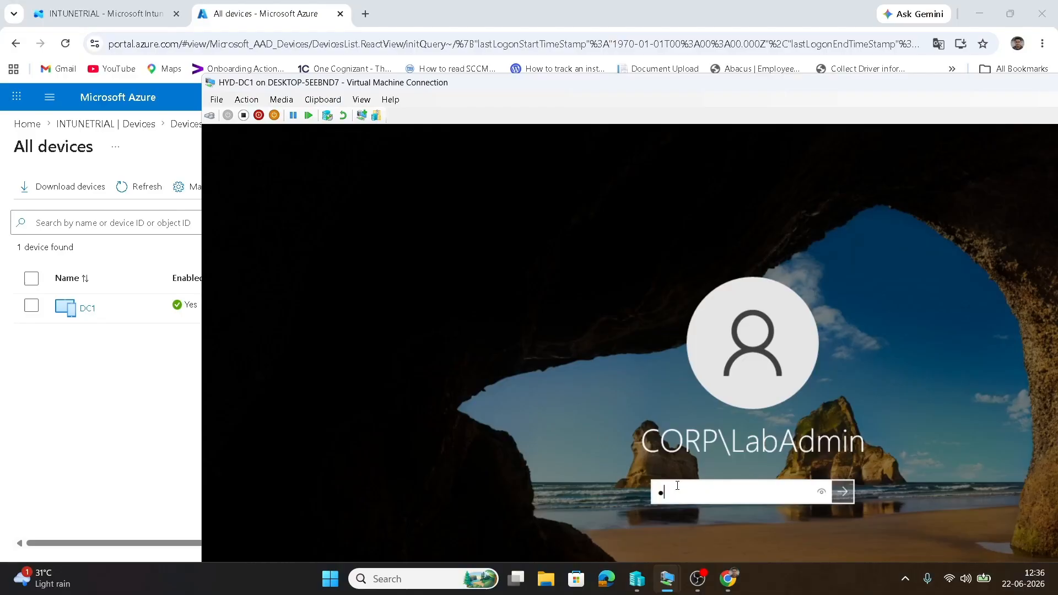
pyautogui.write('***')
pyautogui.press('Return')
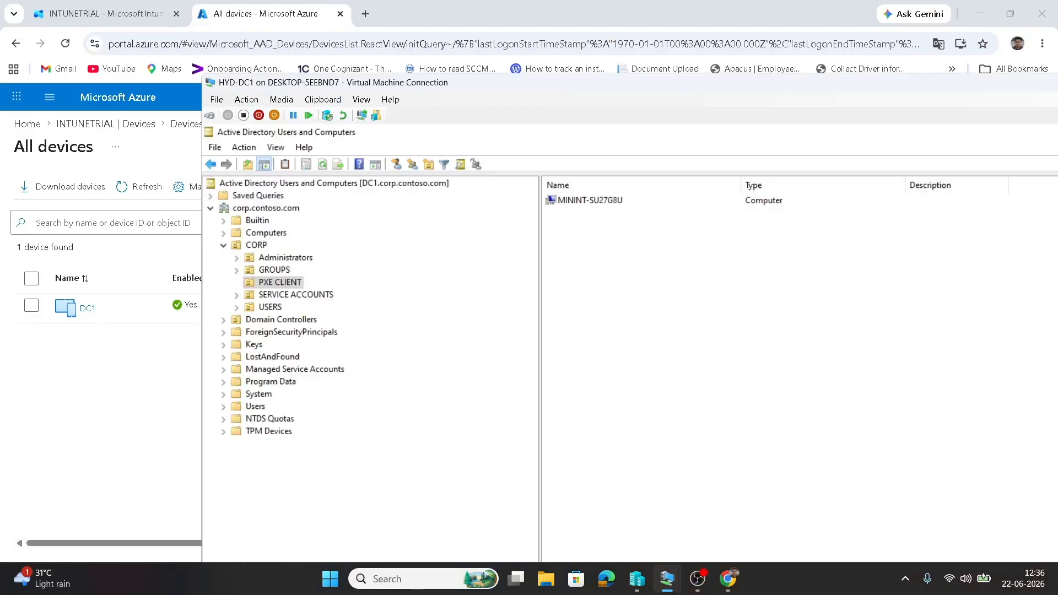
# Confirm MININT-SU27G8U sits in the PXE CLIENT OU, then switch to the Configuration Manager server session.
pyautogui.doubleClick(707, 83)
pyautogui.click(405, 110)
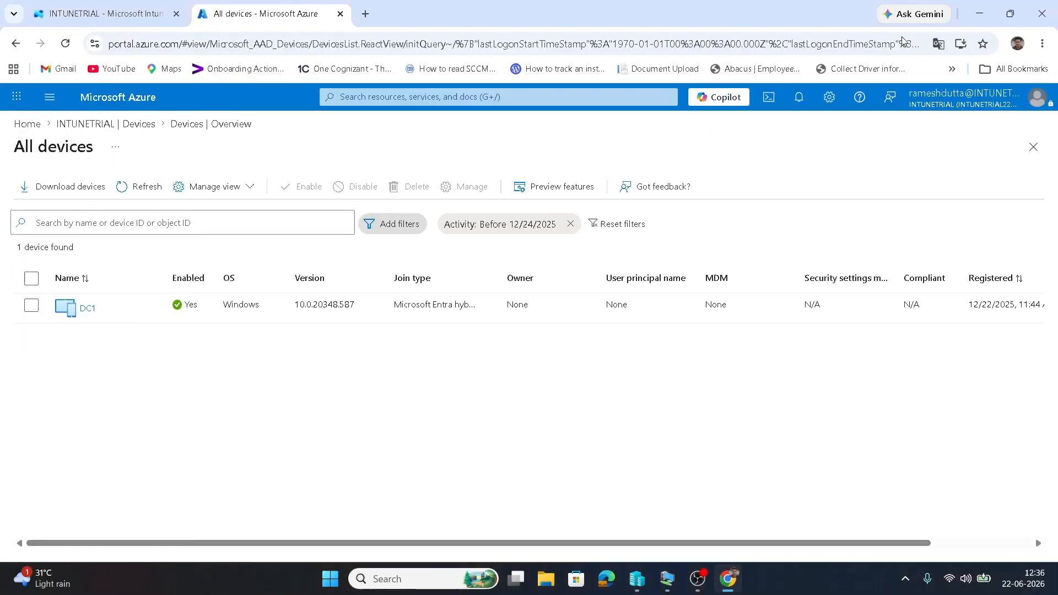
pyautogui.click(893, 11)
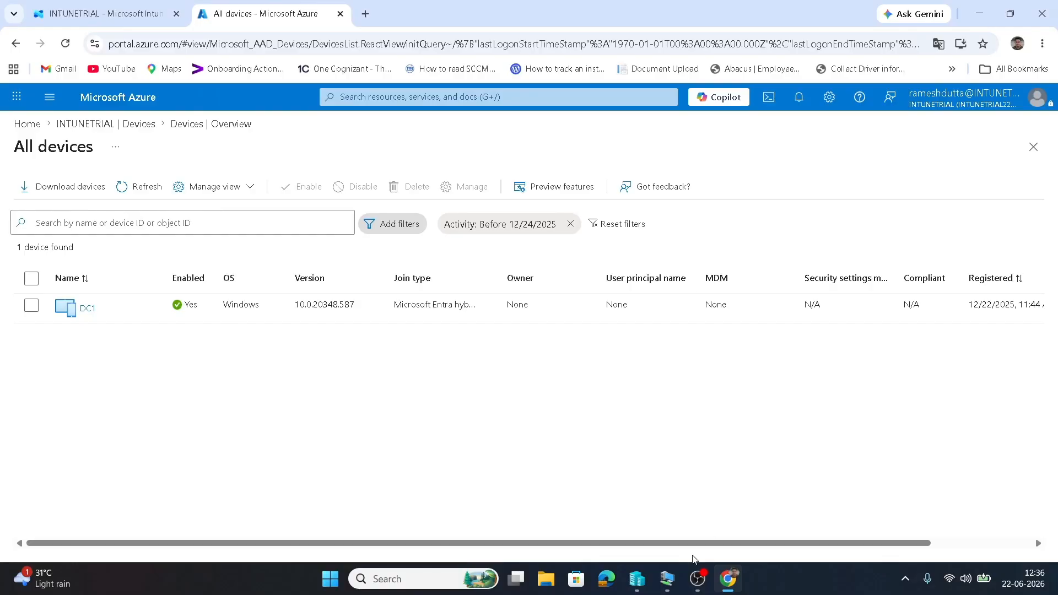
pyautogui.moveTo(667, 579)
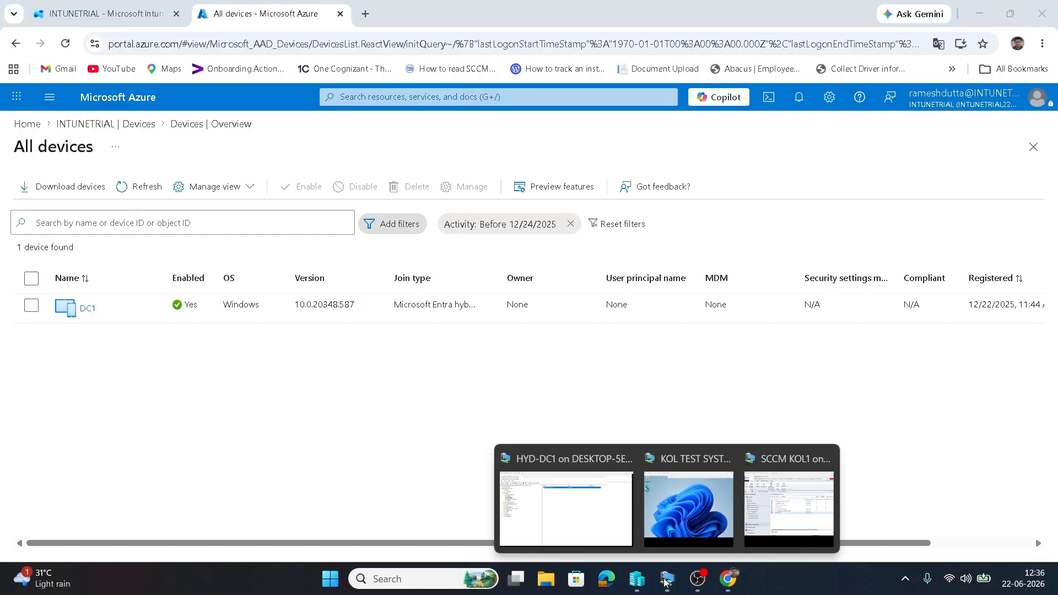
pyautogui.click(770, 512)
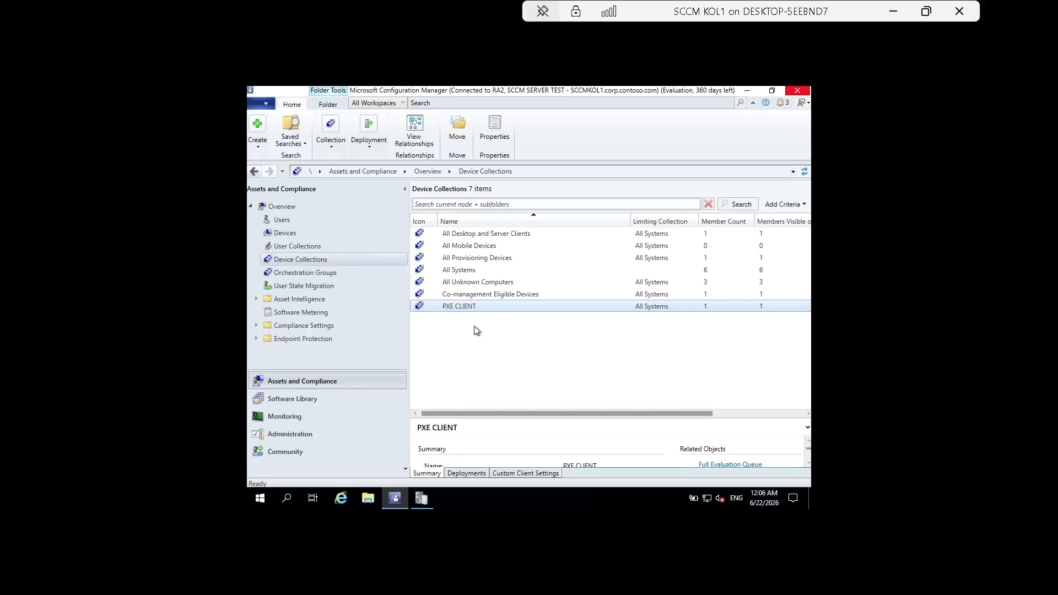
# Open the PXE CLIENT collection's query rule from its Membership Rules for editing.
pyautogui.rightClick(472, 306)
pyautogui.click(509, 398)
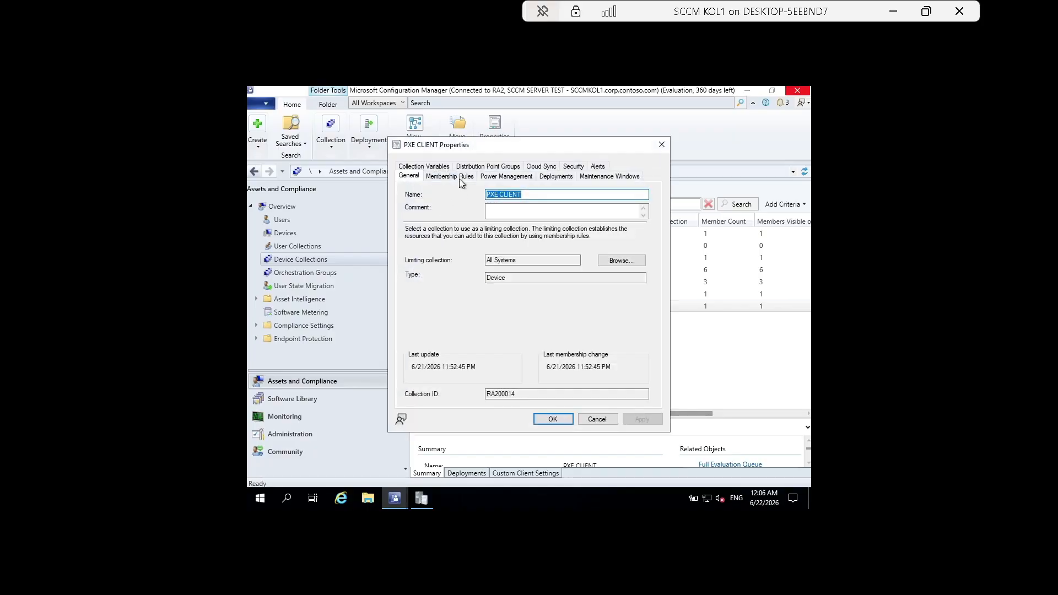
pyautogui.click(459, 177)
pyautogui.click(458, 234)
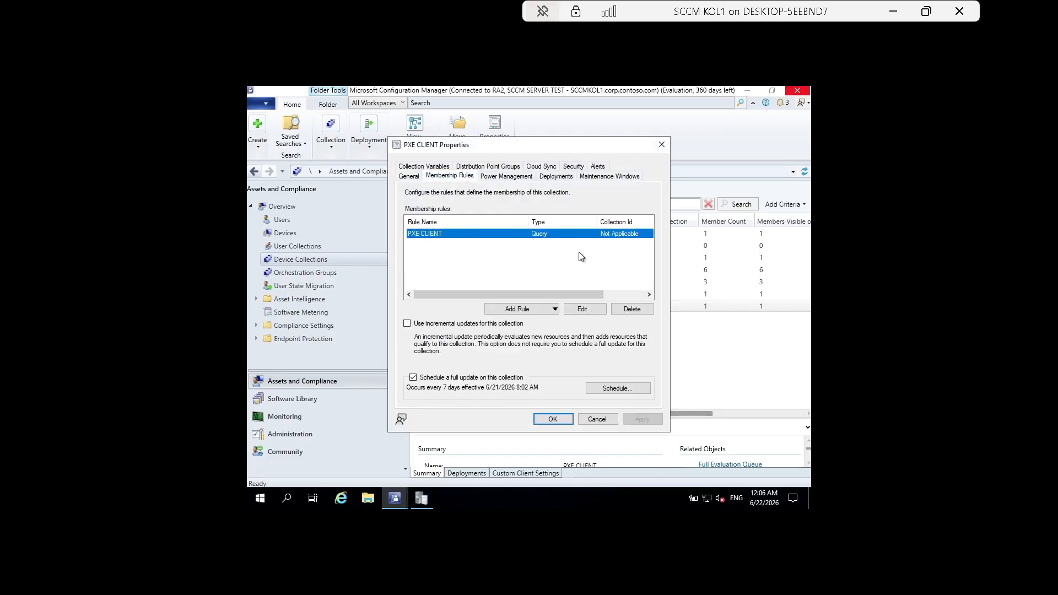
pyautogui.click(584, 310)
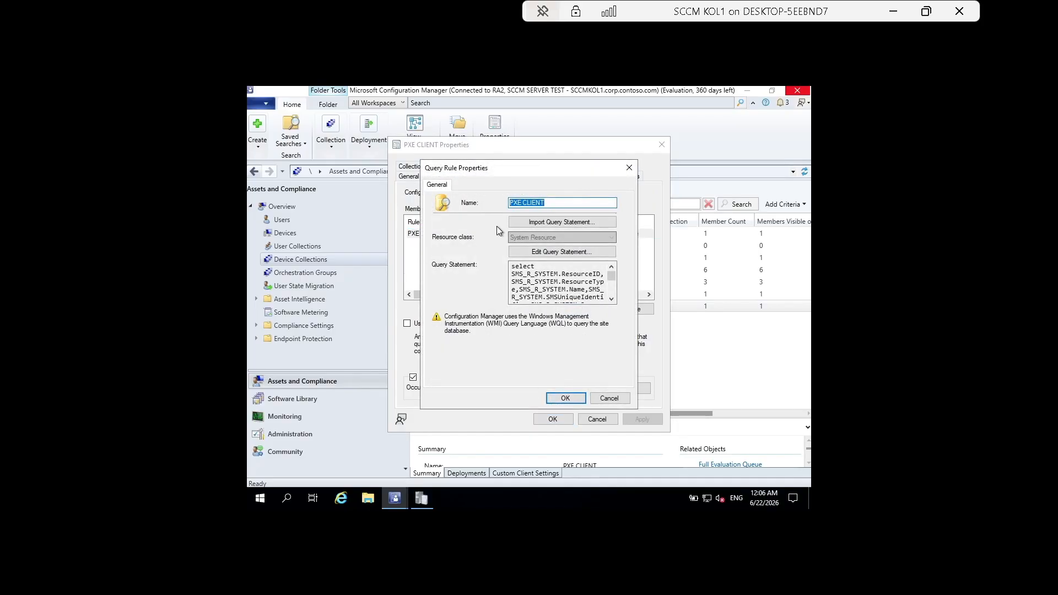
# Select and copy the rule's full WQL query statement.
pyautogui.click(544, 255)
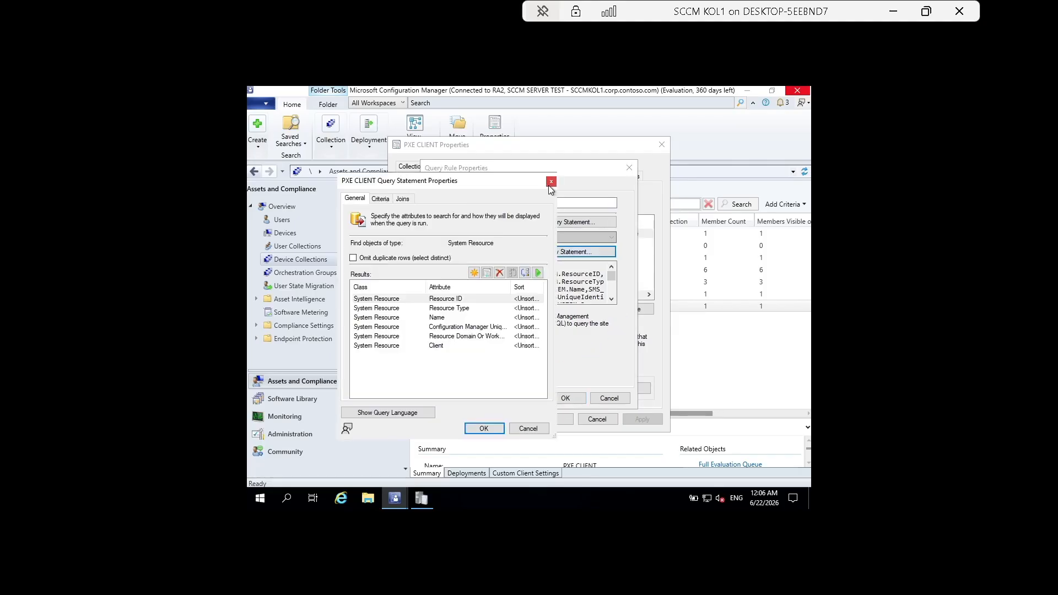
pyautogui.click(551, 182)
pyautogui.moveTo(511, 266); pyautogui.dragTo(609, 310)
pyautogui.hotkey('ctrl', 'c')
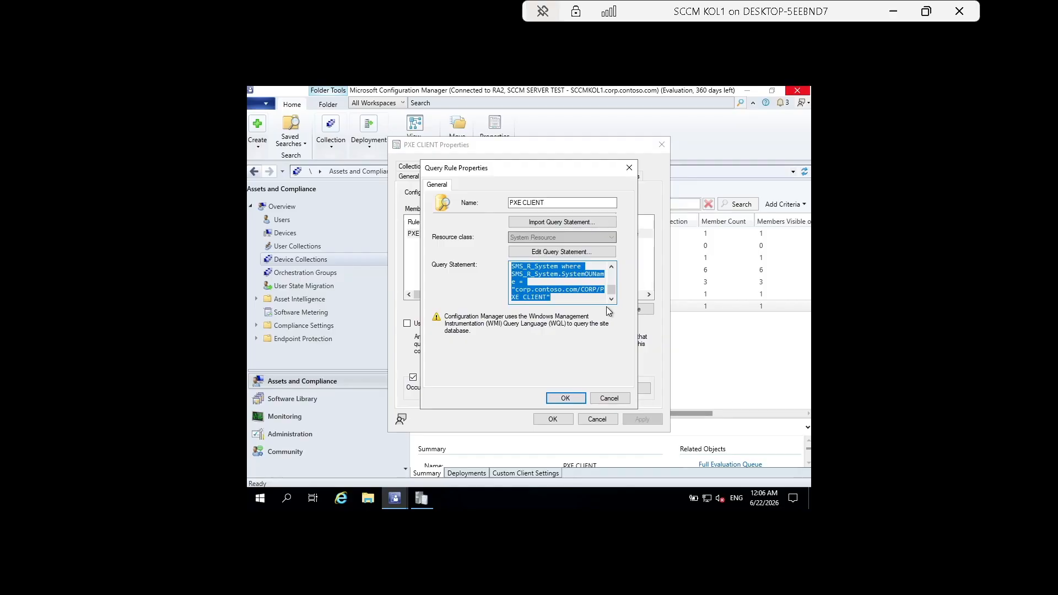
pyautogui.press('super+r')
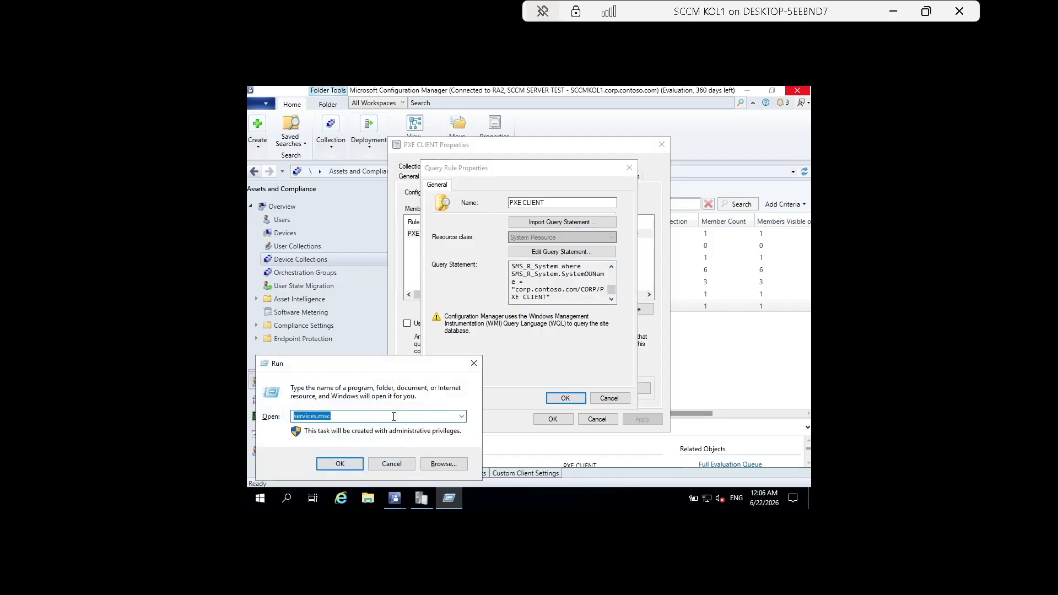
# Paste the query into a new Notepad note, highlight the corp.contoso.com/CORP/PXE CLIENT path, then close it.
pyautogui.write('notepad')
pyautogui.press('Return')
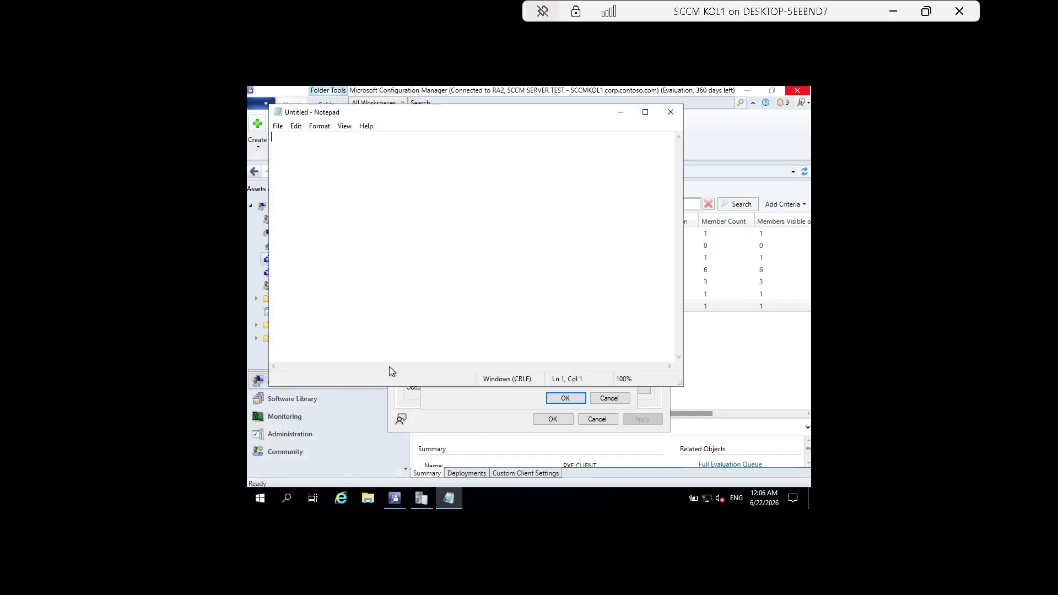
pyautogui.hotkey('ctrl', 'v')
pyautogui.click(646, 112)
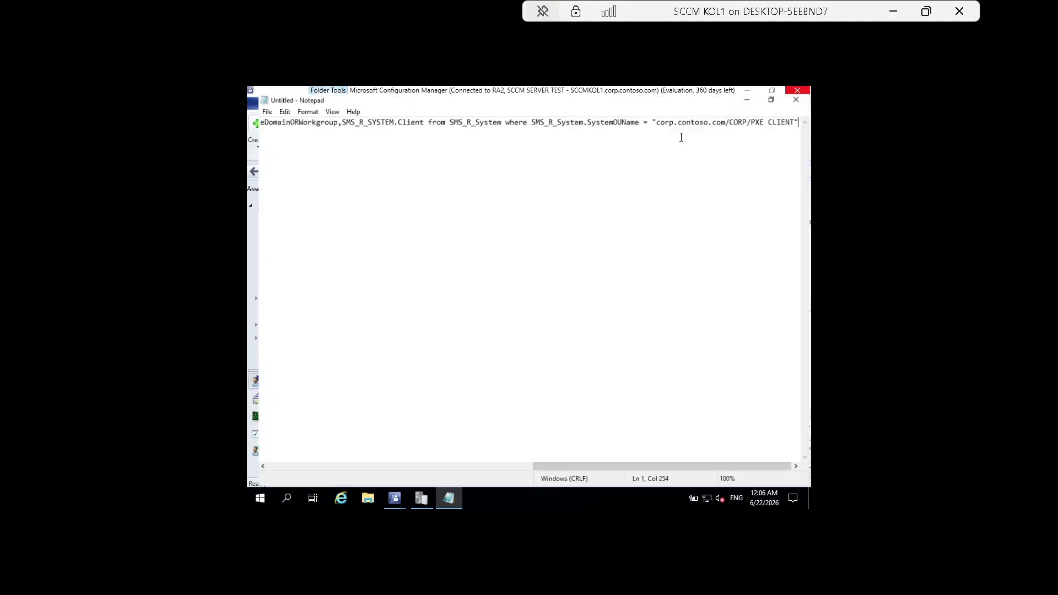
pyautogui.moveTo(570, 466); pyautogui.dragTo(279, 467)
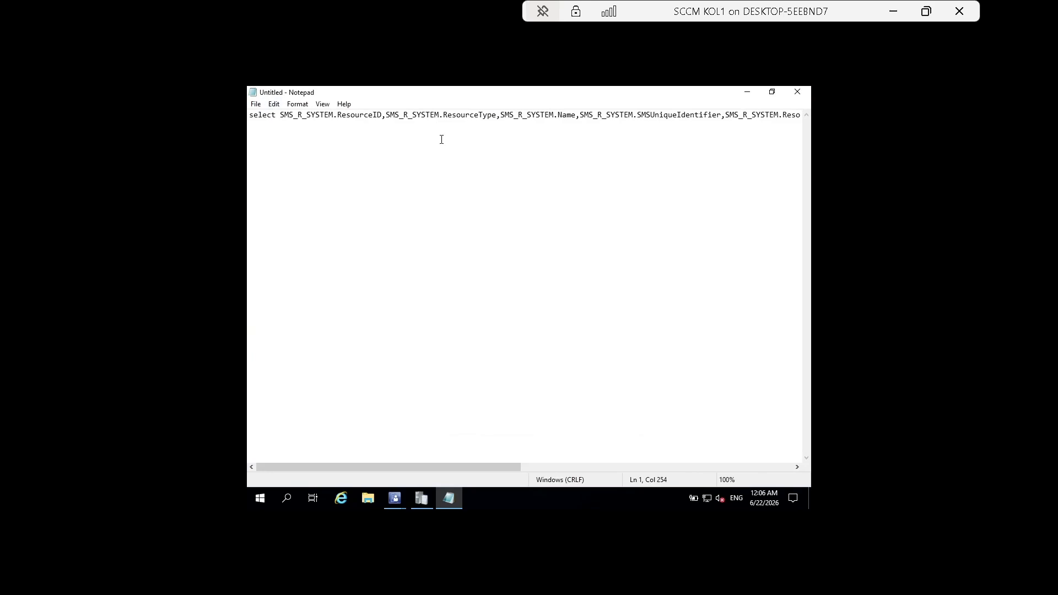
pyautogui.moveTo(440, 466); pyautogui.dragTo(715, 467)
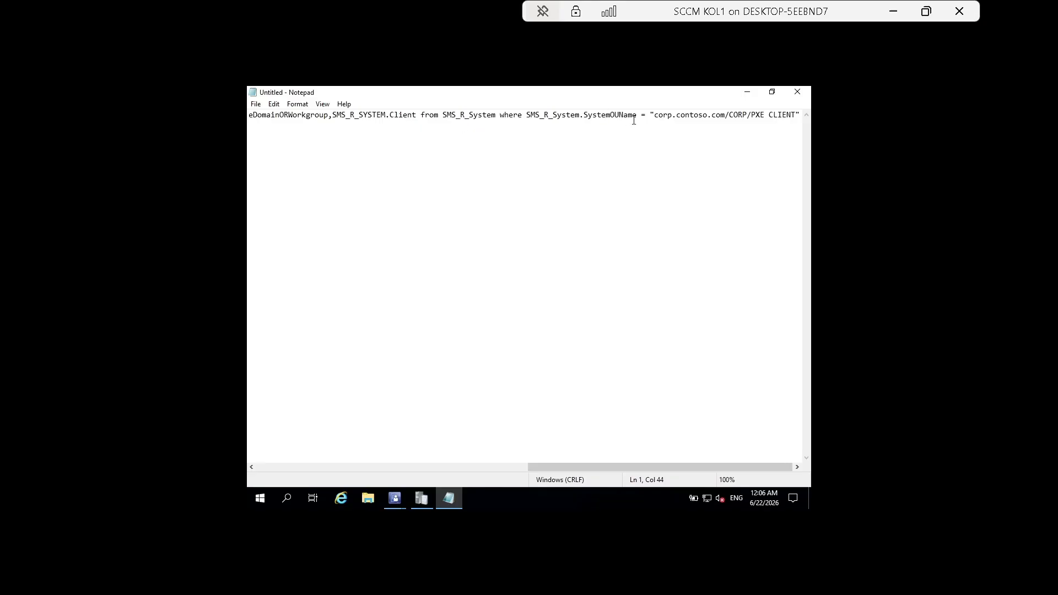
pyautogui.moveTo(654, 115); pyautogui.dragTo(795, 123)
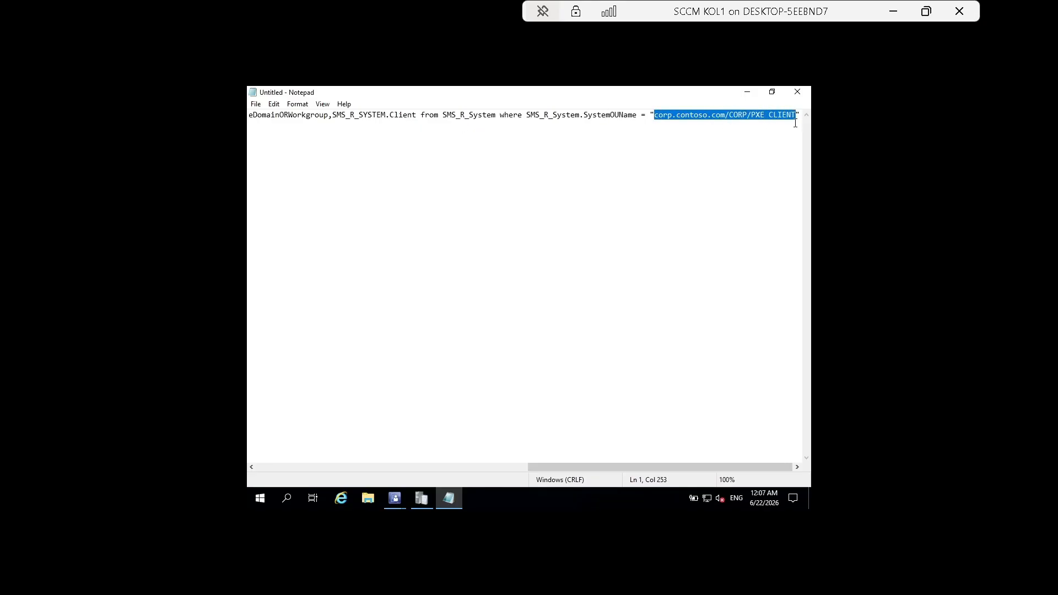
pyautogui.click(801, 91)
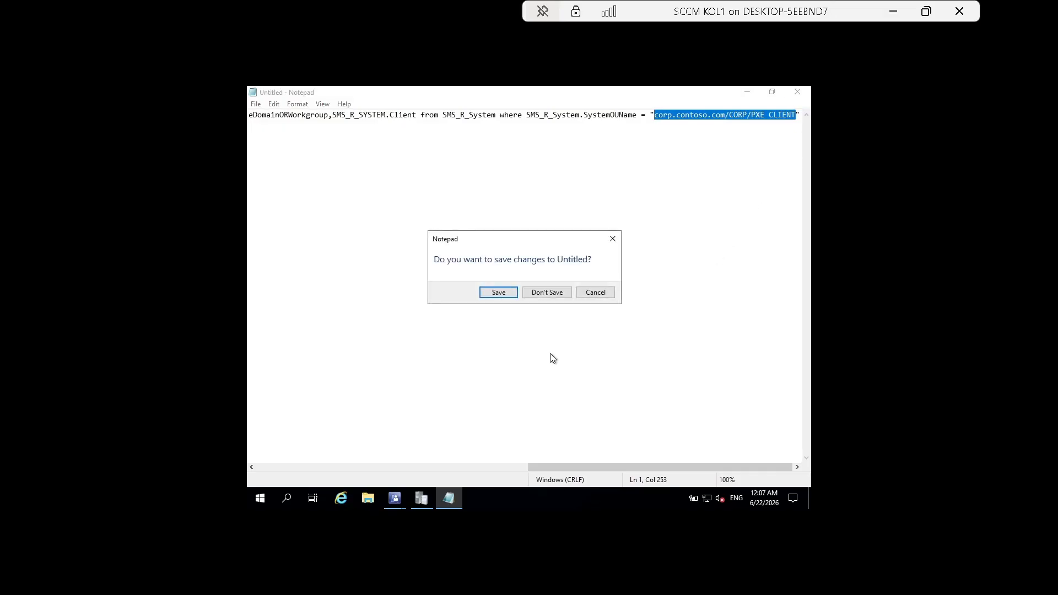
# Discard the Notepad note and select the PXE CLIENT collection under Device Collections.
pyautogui.click(554, 292)
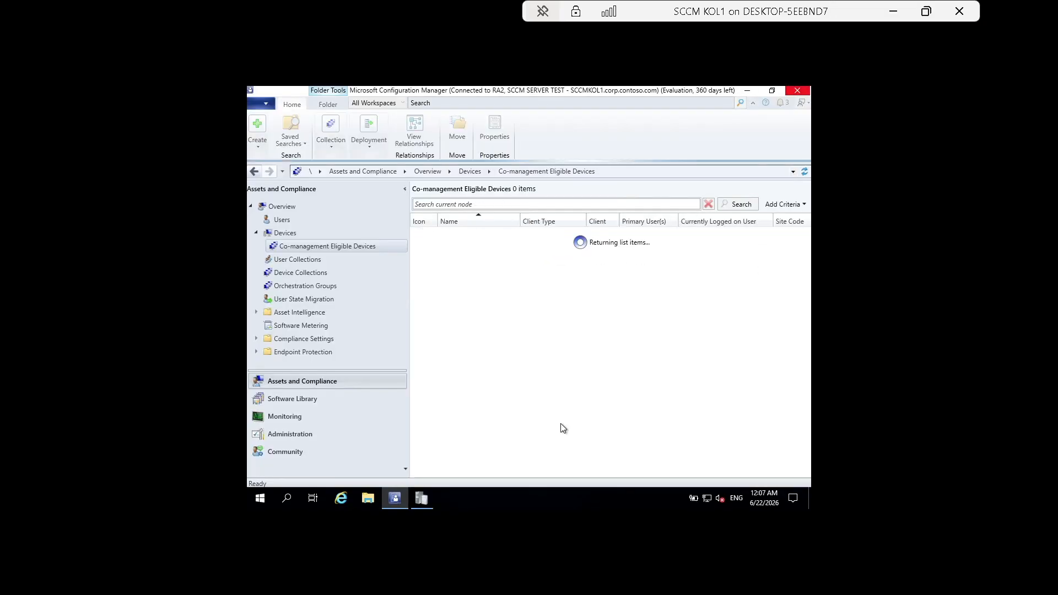
pyautogui.click(491, 237)
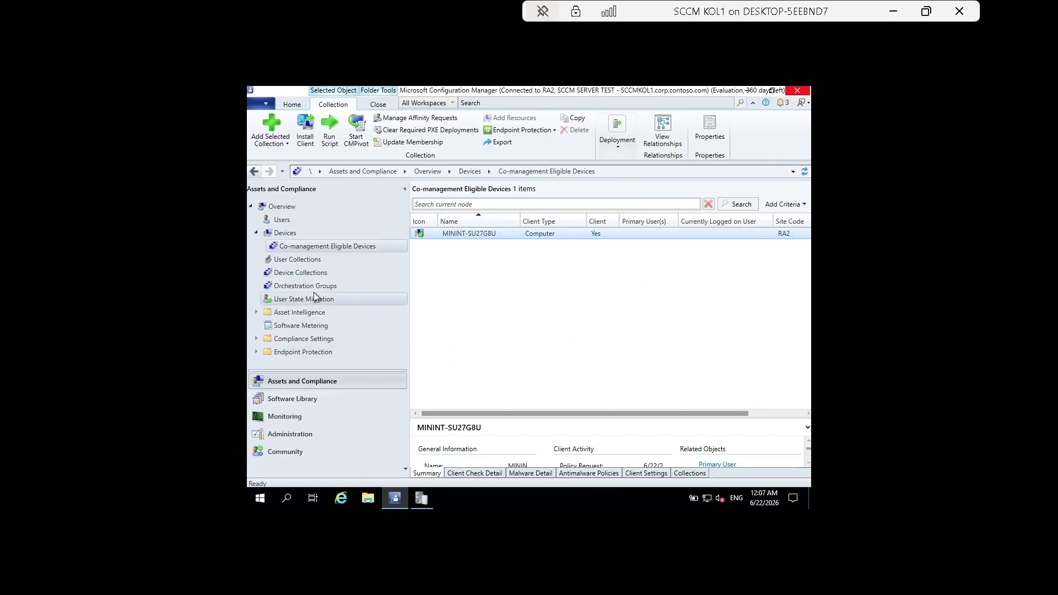
pyautogui.click(307, 272)
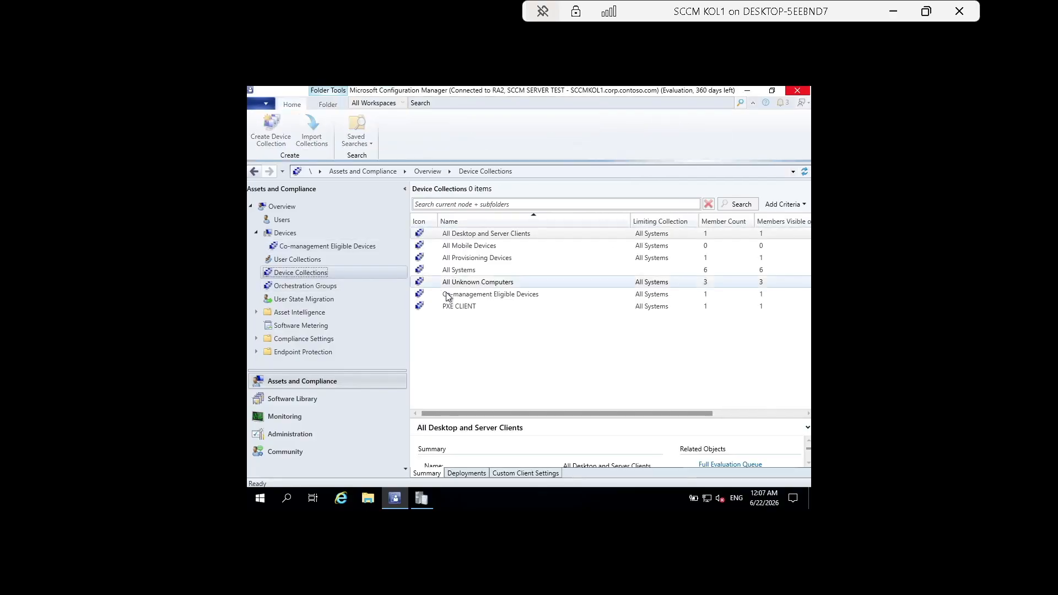
pyautogui.click(462, 305)
# Enable and apply incremental updates for PXE CLIENT, then reopen its query rule.
pyautogui.rightClick(463, 307)
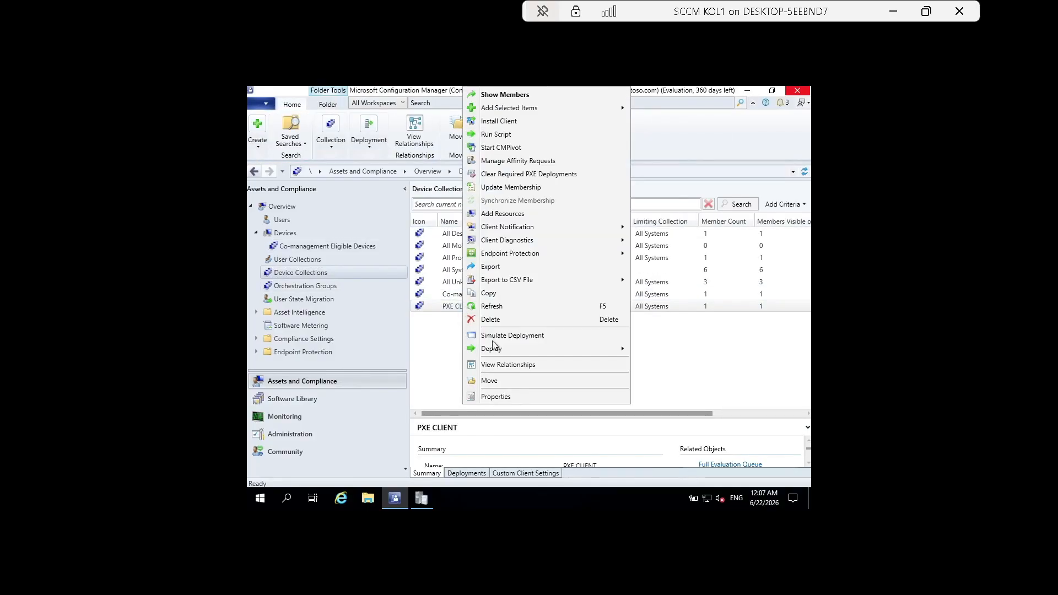
pyautogui.click(506, 397)
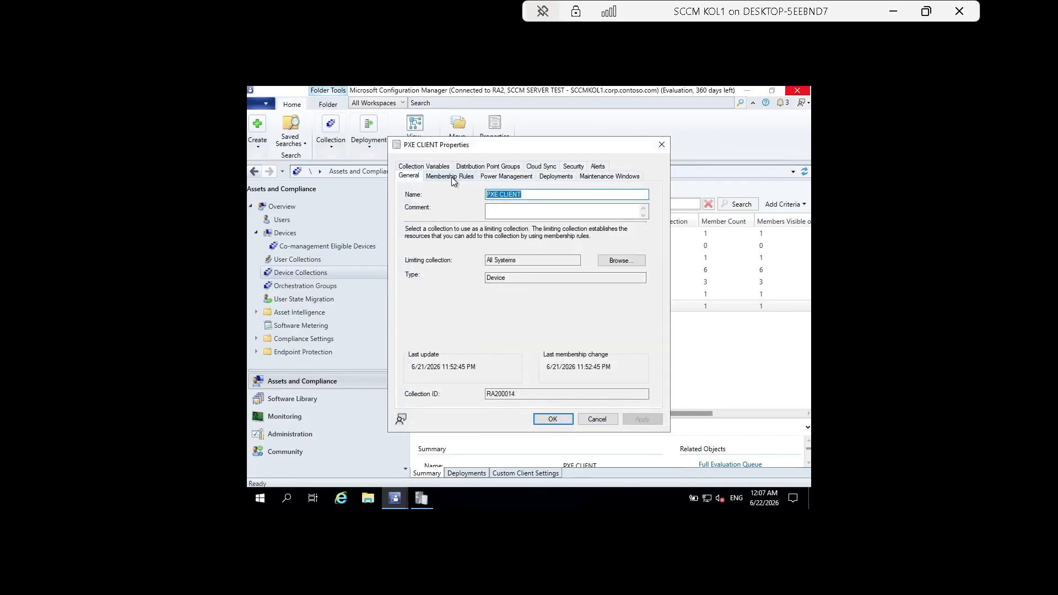
pyautogui.click(451, 177)
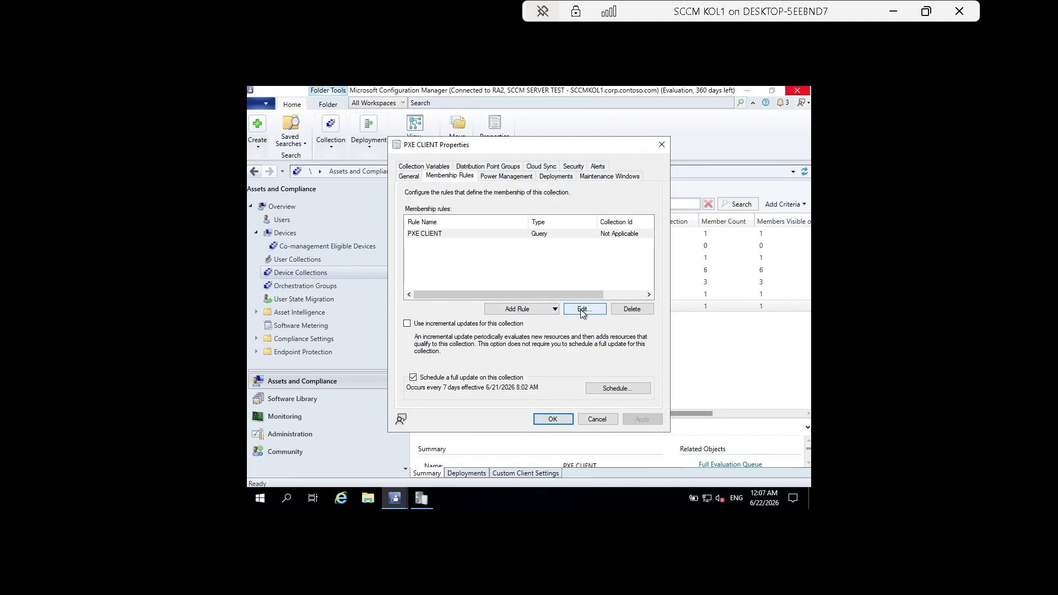
pyautogui.click(479, 324)
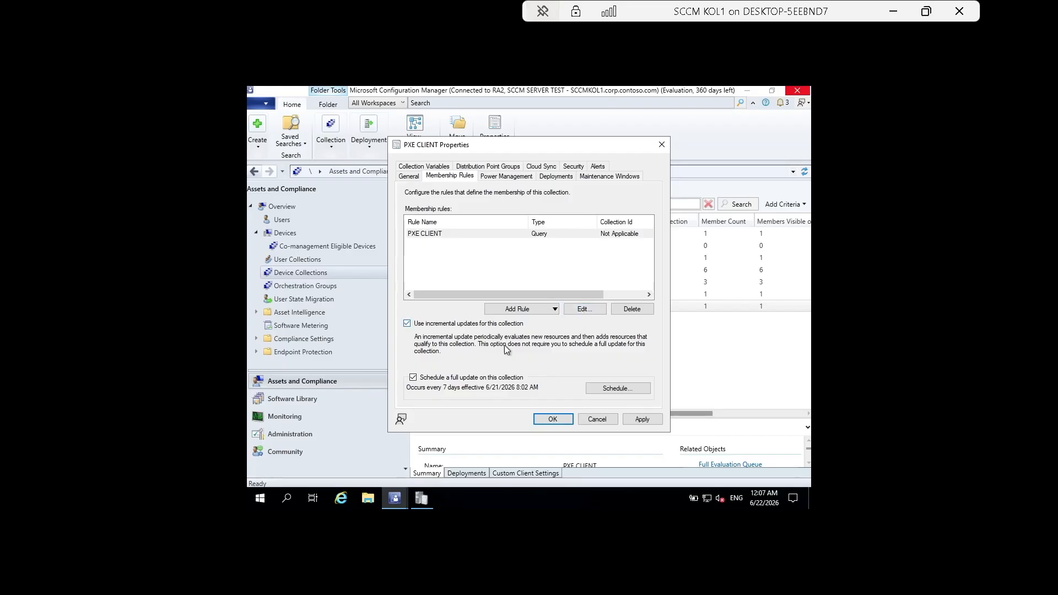
pyautogui.click(639, 420)
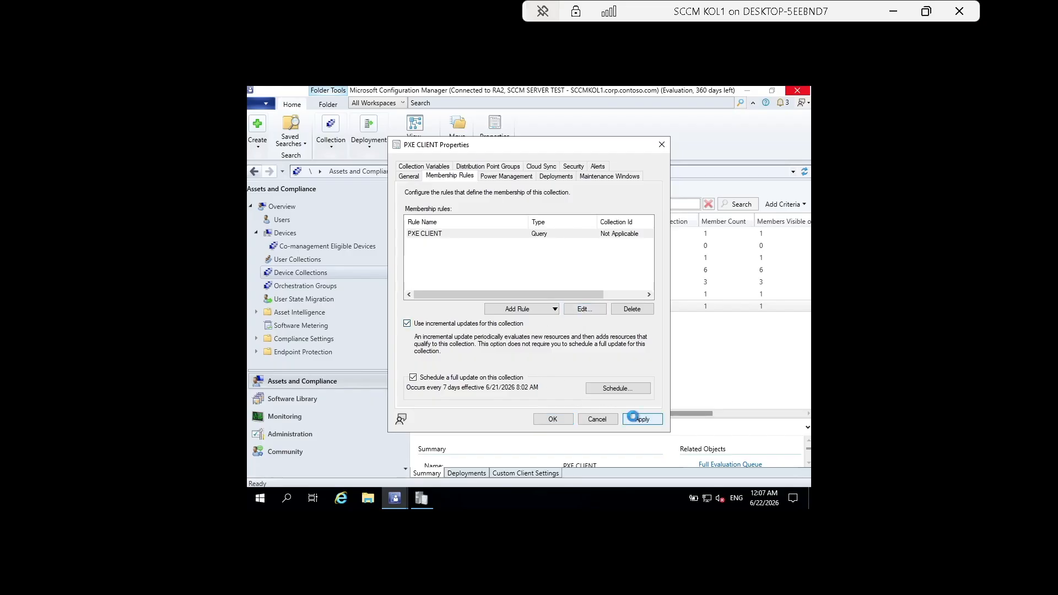
pyautogui.click(584, 310)
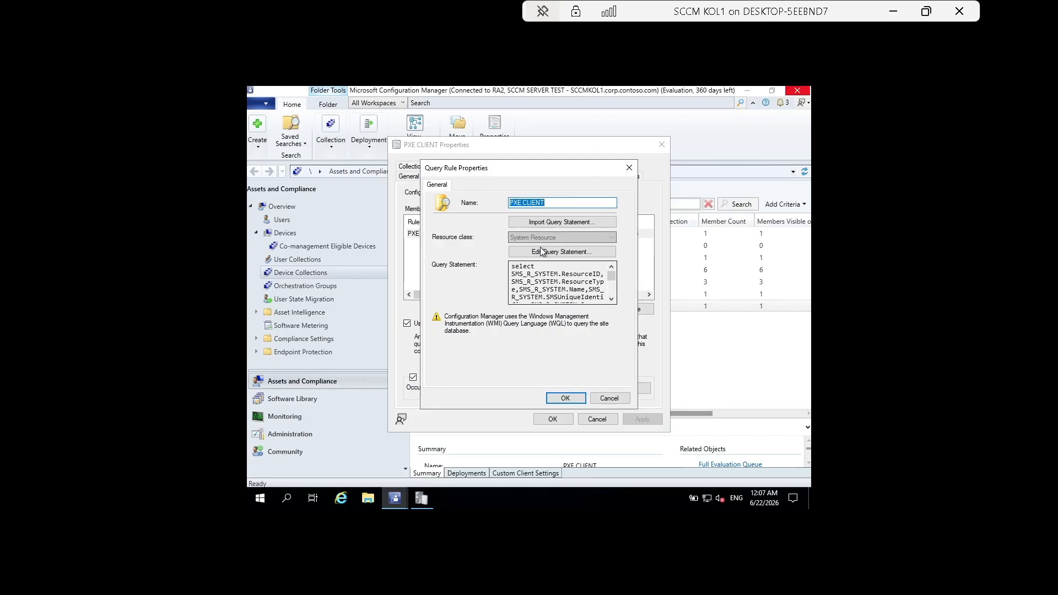
# Preview the PXE CLIENT query results and widen the Name column to read its one device.
pyautogui.click(555, 254)
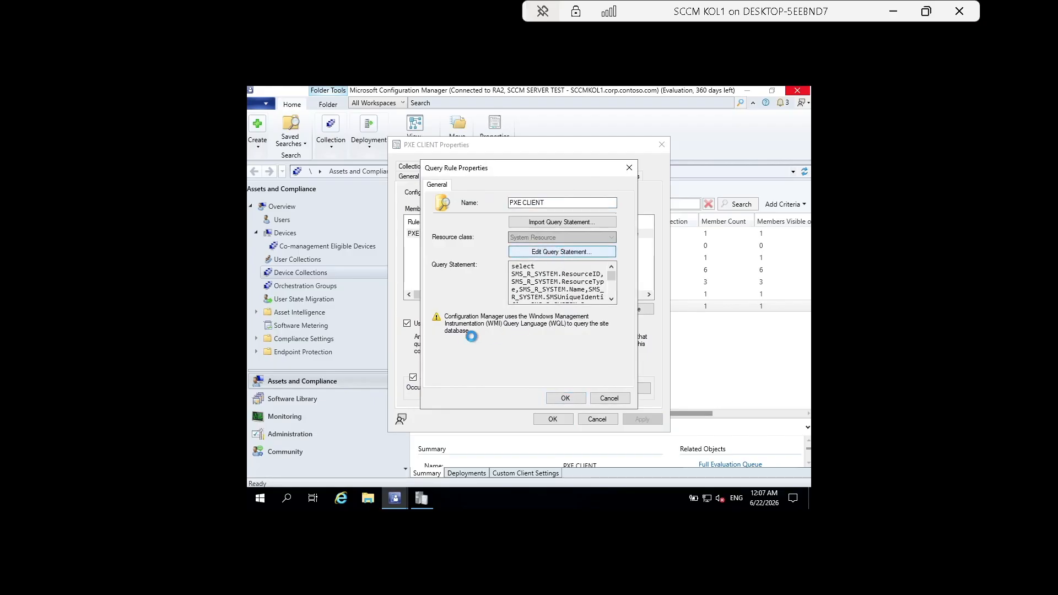
pyautogui.click(480, 216)
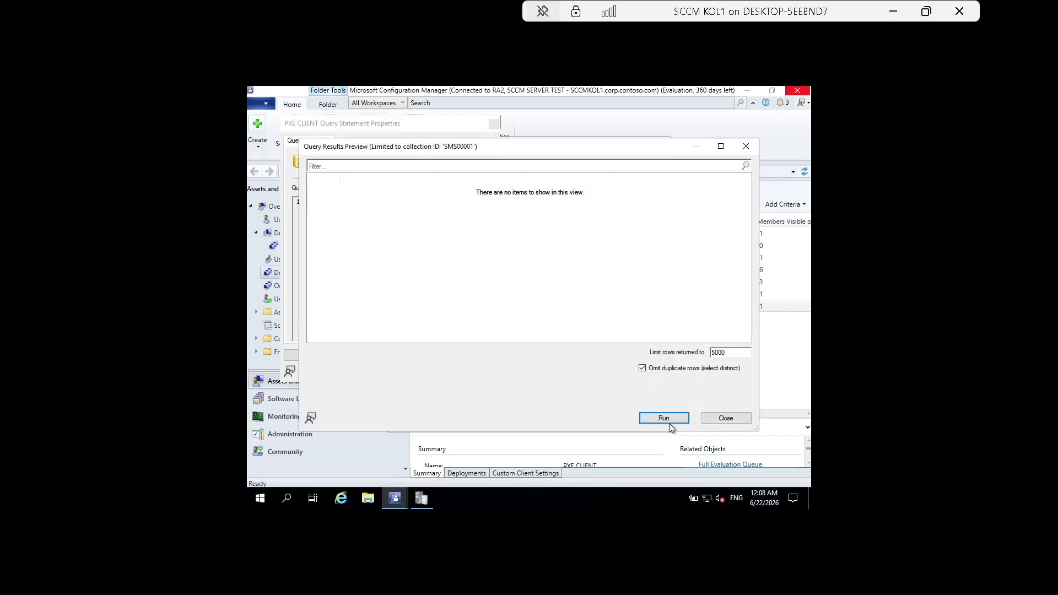
pyautogui.click(665, 419)
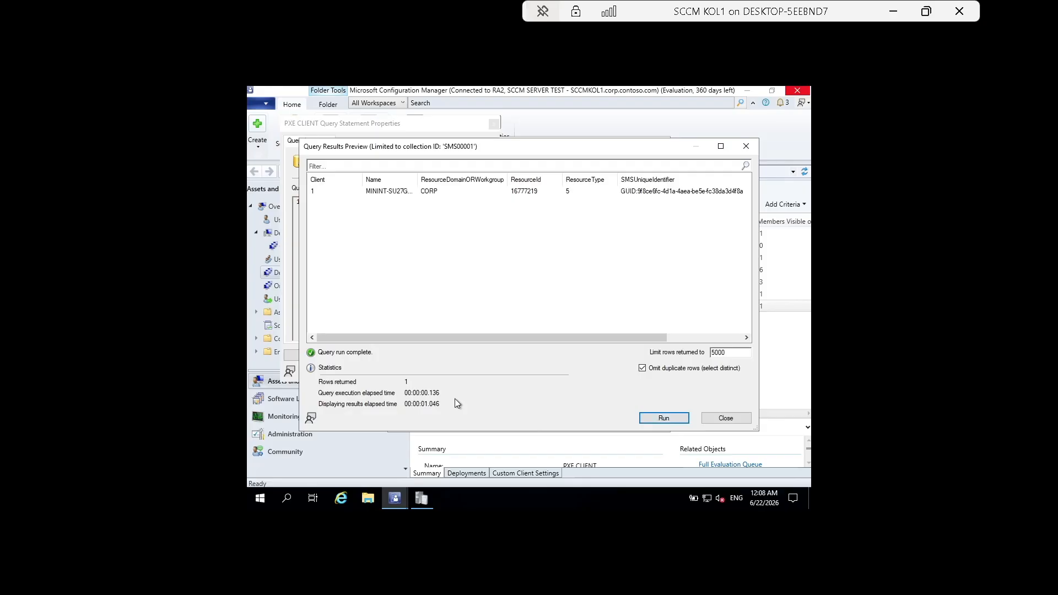
pyautogui.click(396, 191)
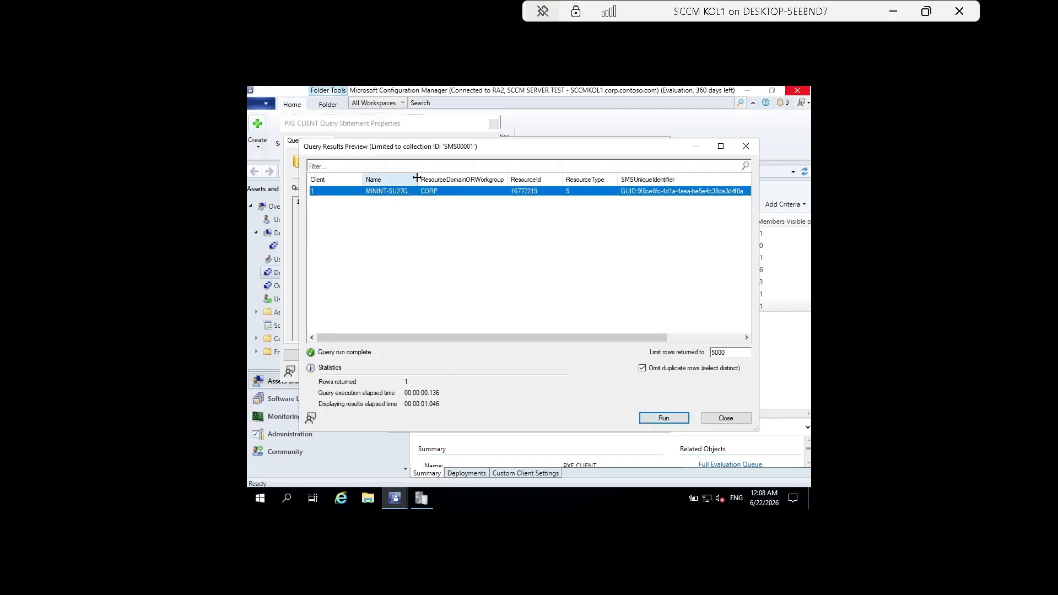
pyautogui.moveTo(418, 180); pyautogui.dragTo(486, 183)
pyautogui.click(452, 333)
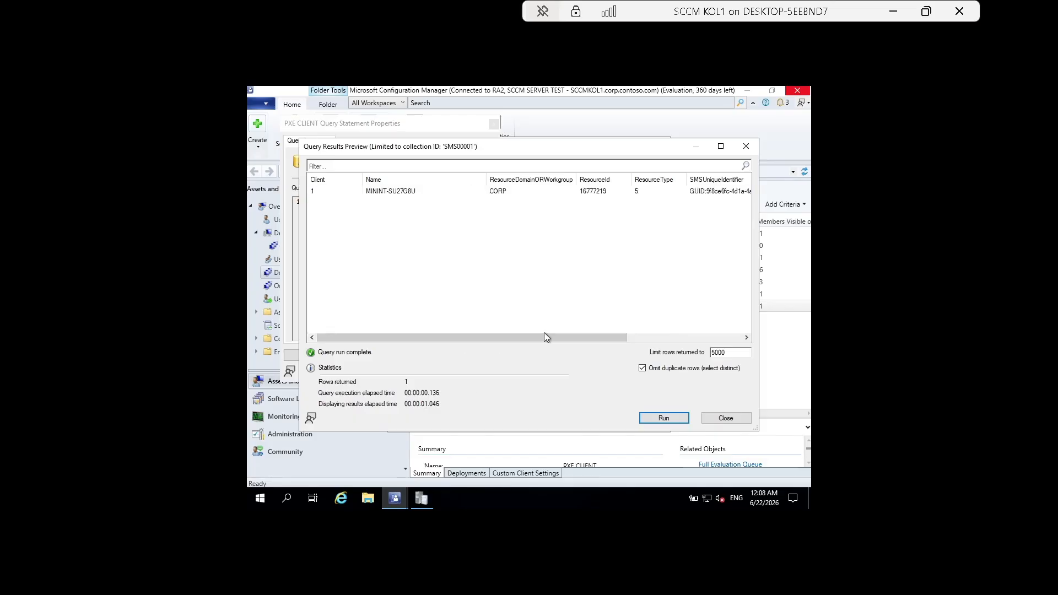
pyautogui.moveTo(509, 337); pyautogui.dragTo(668, 343)
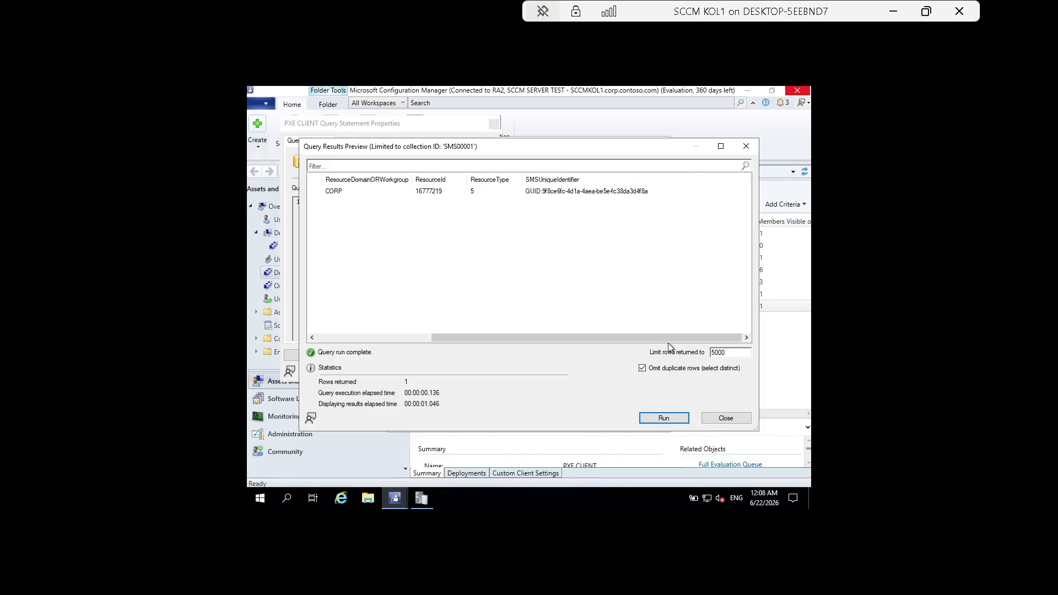
# Close the preview, query and collection dialogs and the trace log viewer, then minimize the SCCM session.
pyautogui.click(732, 421)
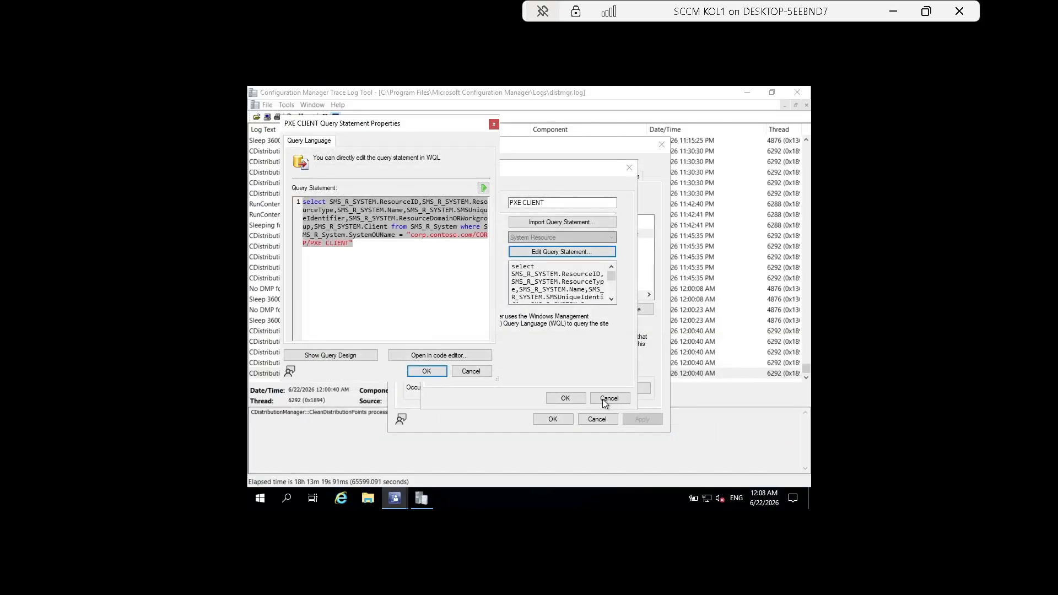
pyautogui.click(470, 372)
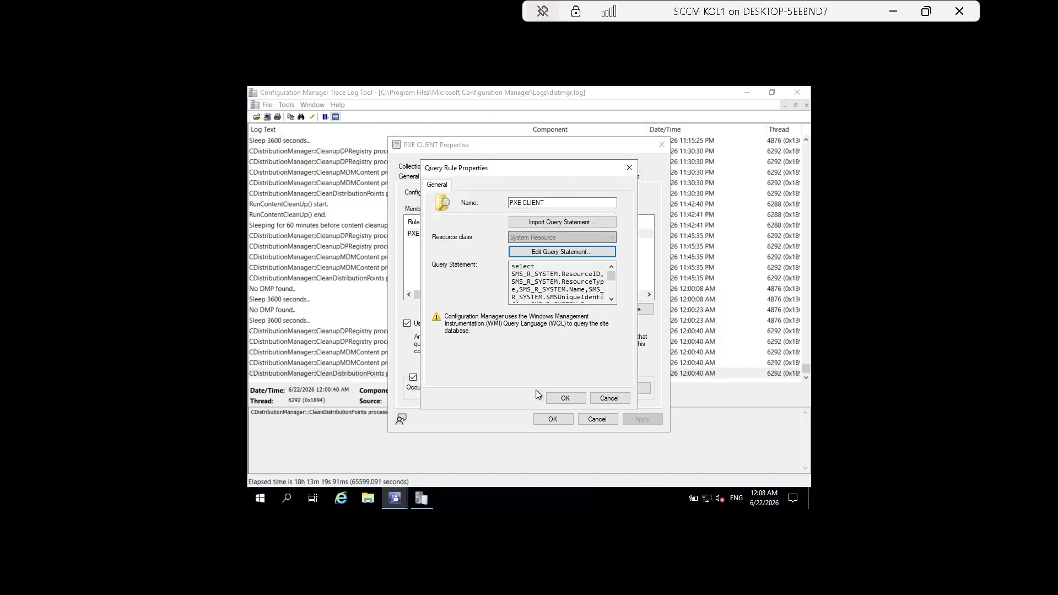
pyautogui.click(609, 399)
pyautogui.click(606, 418)
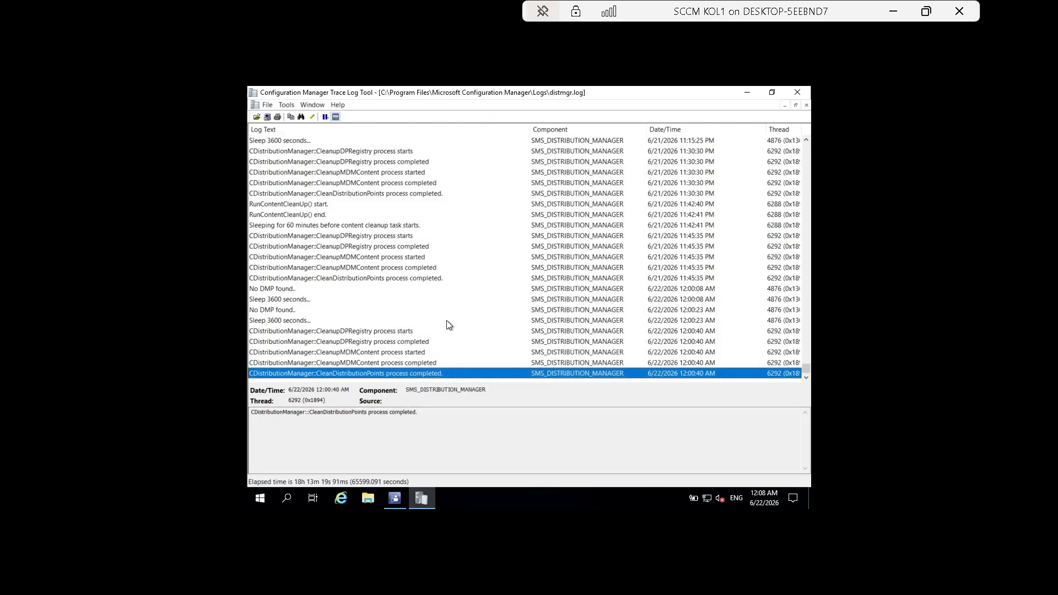
pyautogui.click(797, 92)
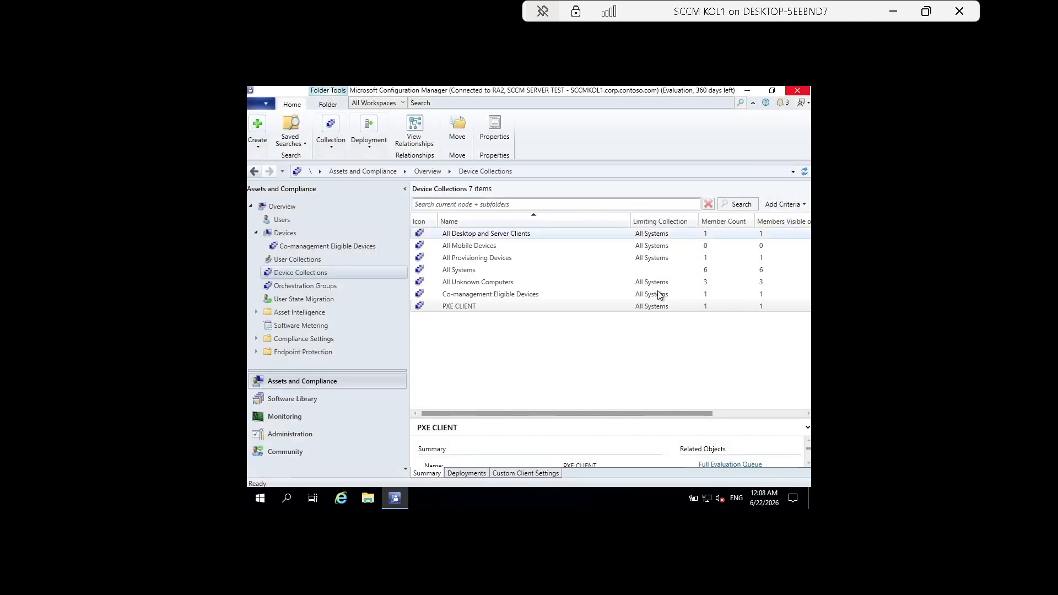
pyautogui.click(893, 11)
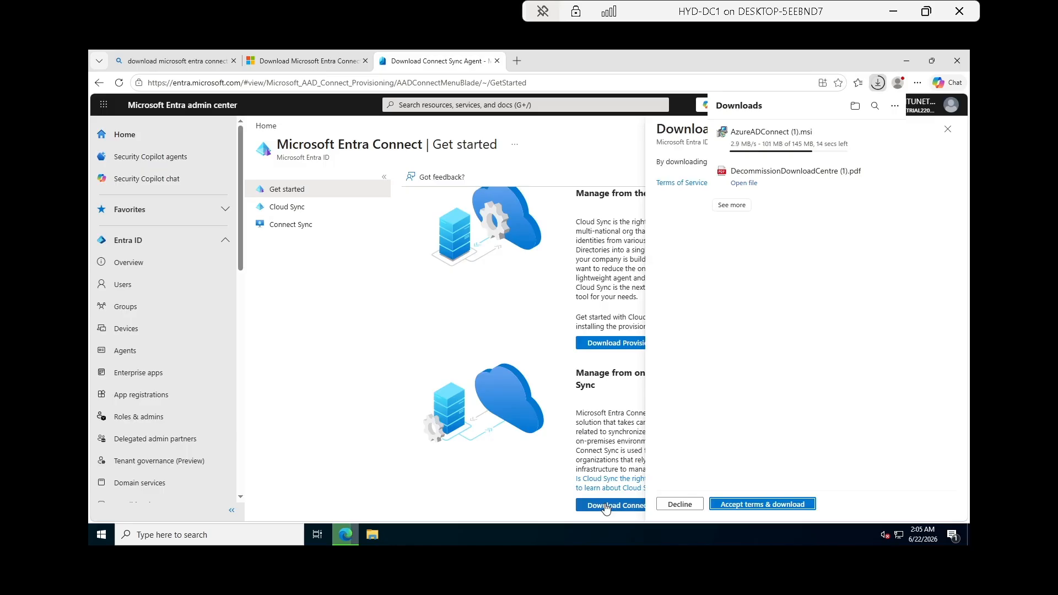
# Switch from the SCCM KOL1 session to HYD-DC1's Downloads folder holding AzureADConnect (1).msi.
pyautogui.click(893, 11)
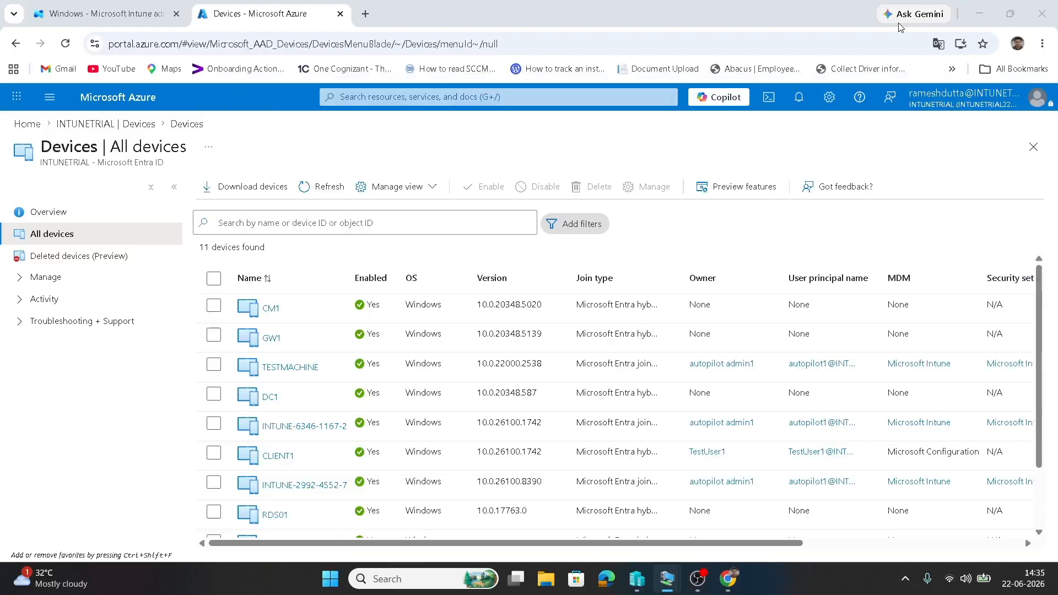
pyautogui.click(698, 579)
pyautogui.moveTo(667, 587)
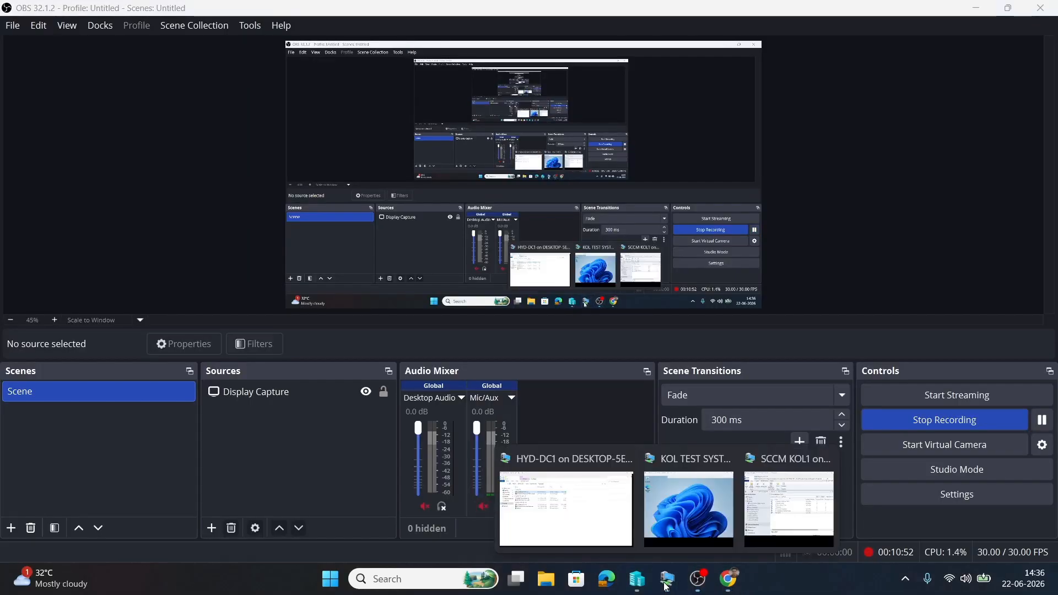
pyautogui.click(566, 505)
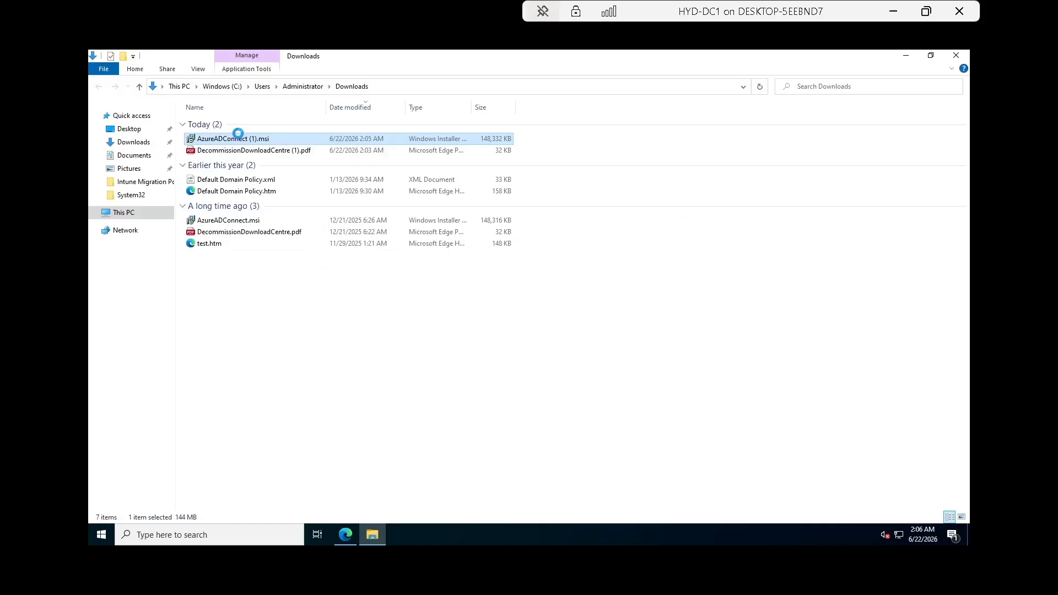
# Install AzureADConnect (1).msi, approve the elevation prompt, and bring up the Entra Connect Sync Welcome page.
pyautogui.rightClick(239, 137)
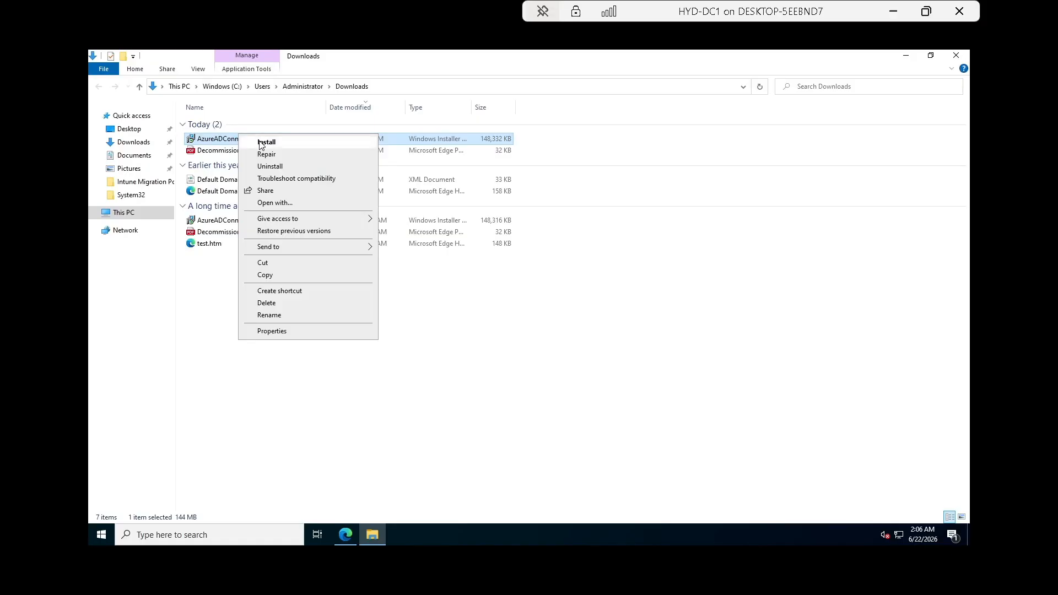
pyautogui.click(262, 143)
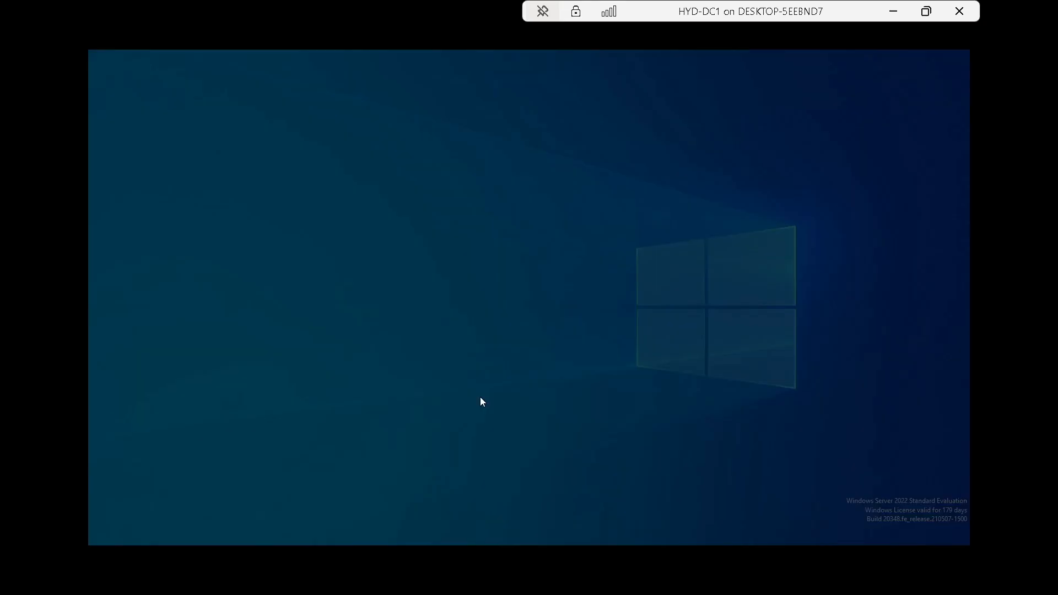
pyautogui.click(461, 372)
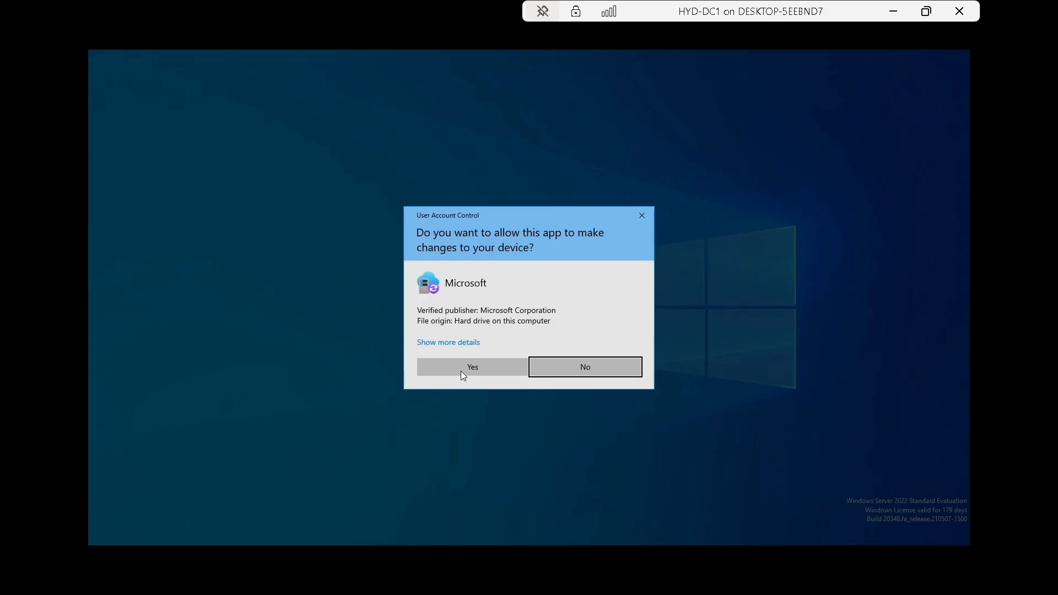
pyautogui.click(460, 371)
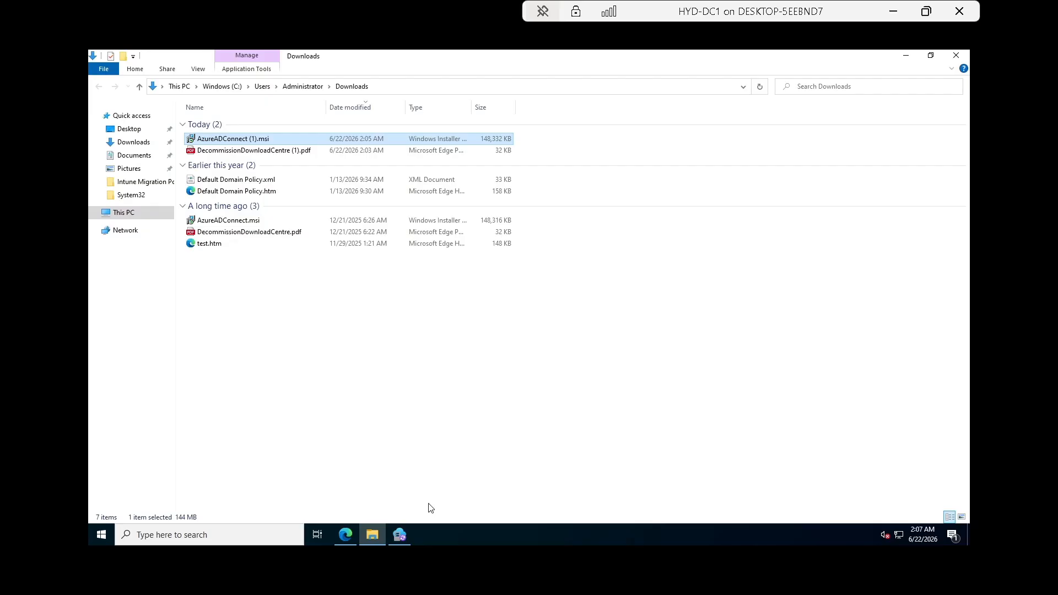
pyautogui.click(401, 535)
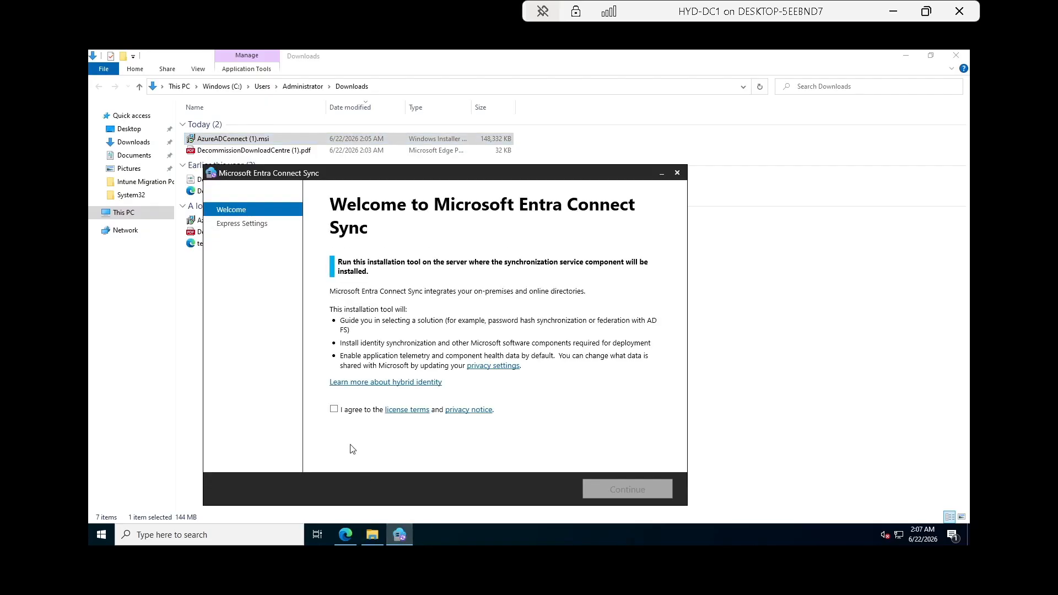
# Agree to the license terms and privacy notice, then choose Use express settings.
pyautogui.click(334, 409)
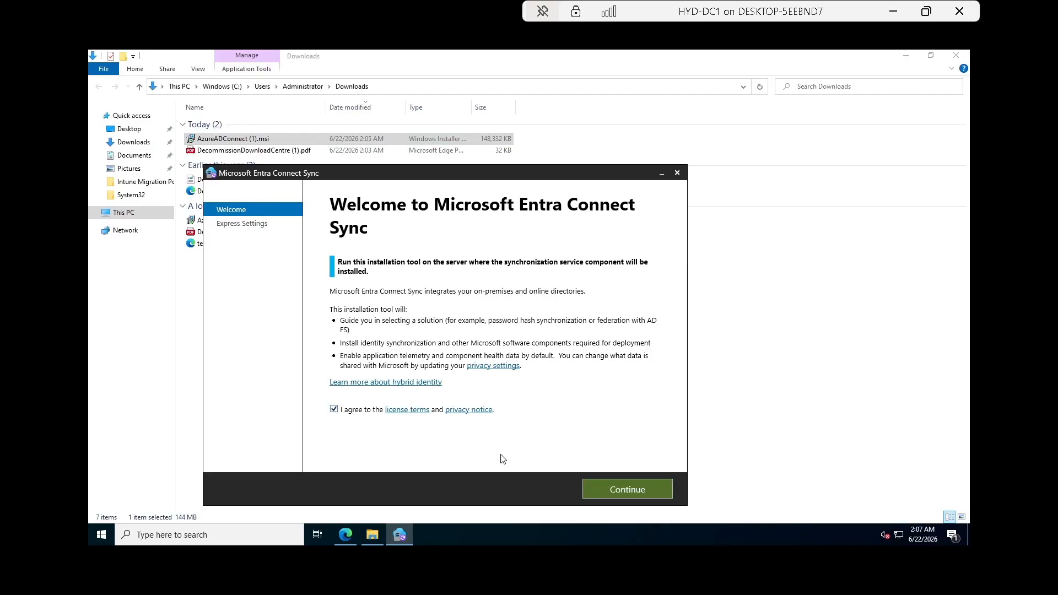
pyautogui.click(629, 490)
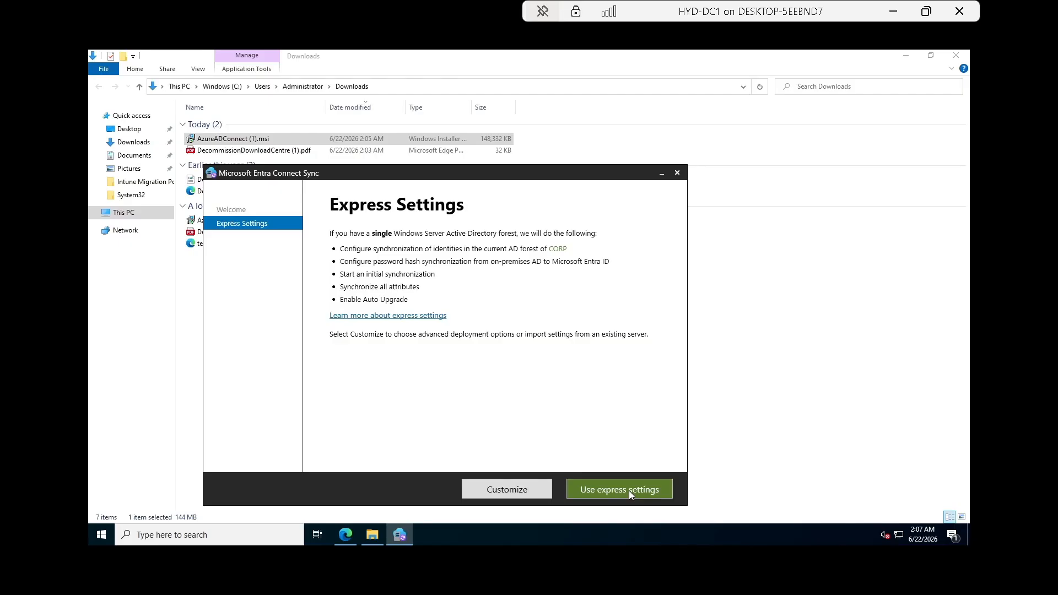
pyautogui.click(630, 491)
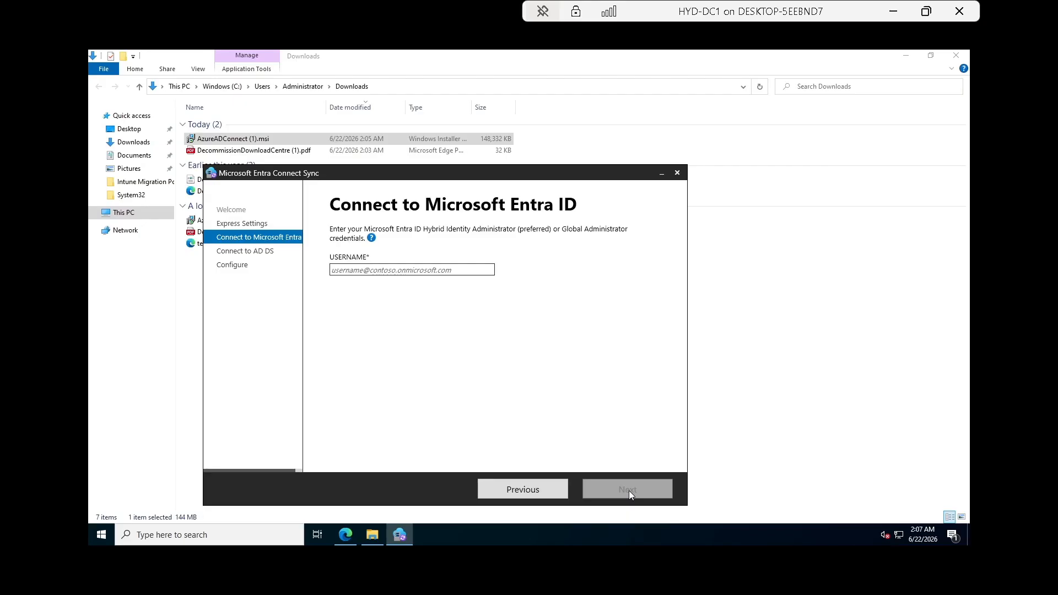
# Leave the wizard at Connect to Microsoft Entra ID and switch to the recording software.
pyautogui.press('super')
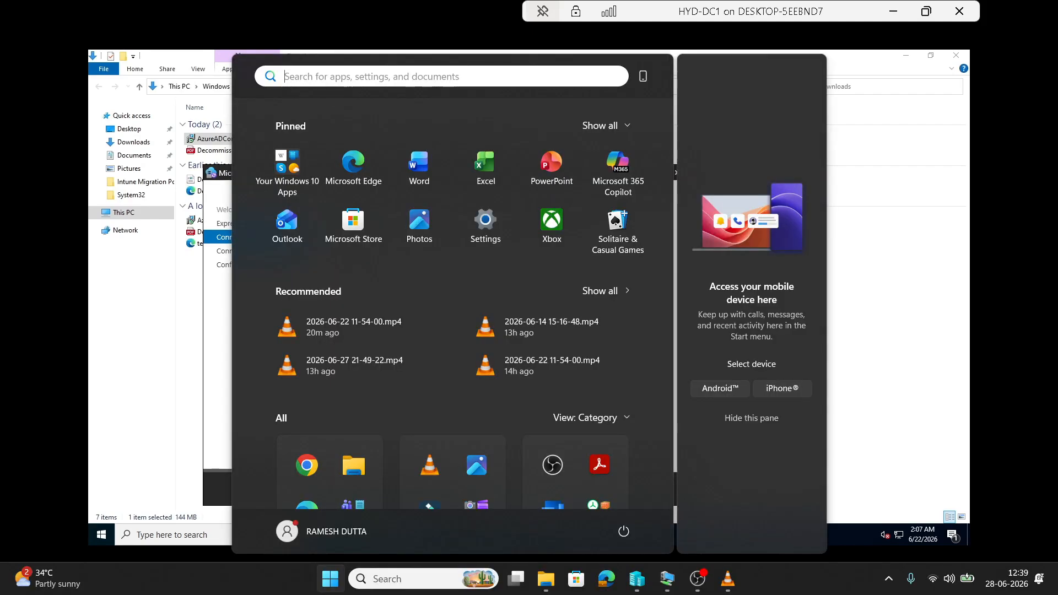
pyautogui.press('Escape')
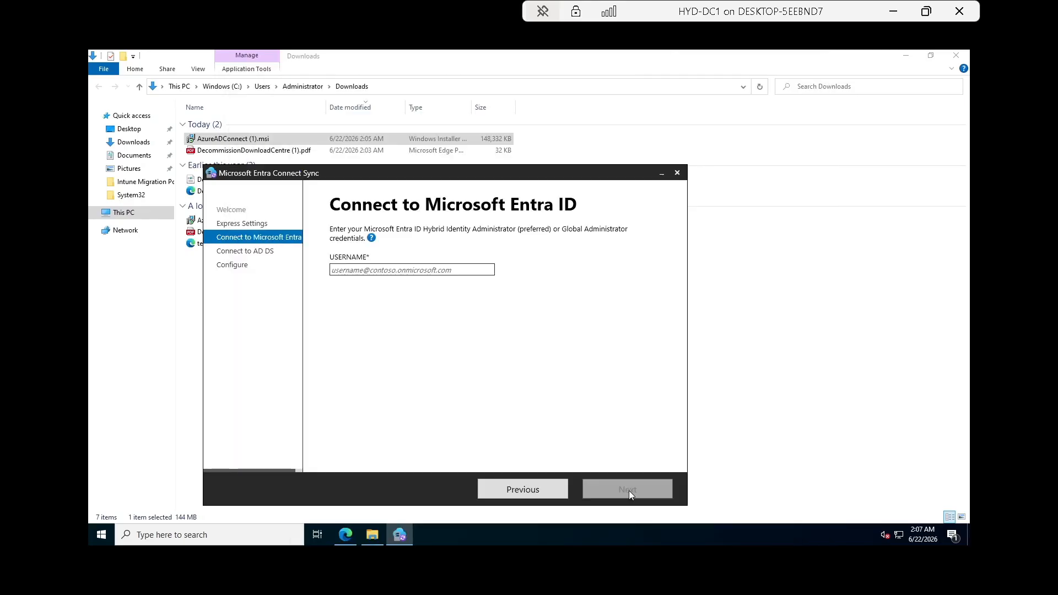
pyautogui.press('super')
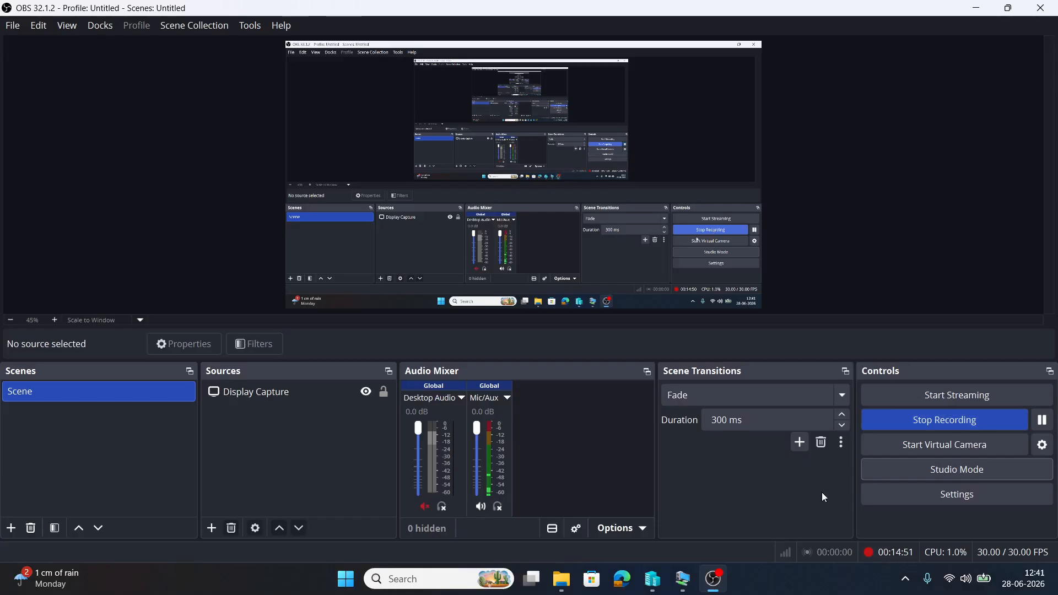
pyautogui.moveTo(694, 578)
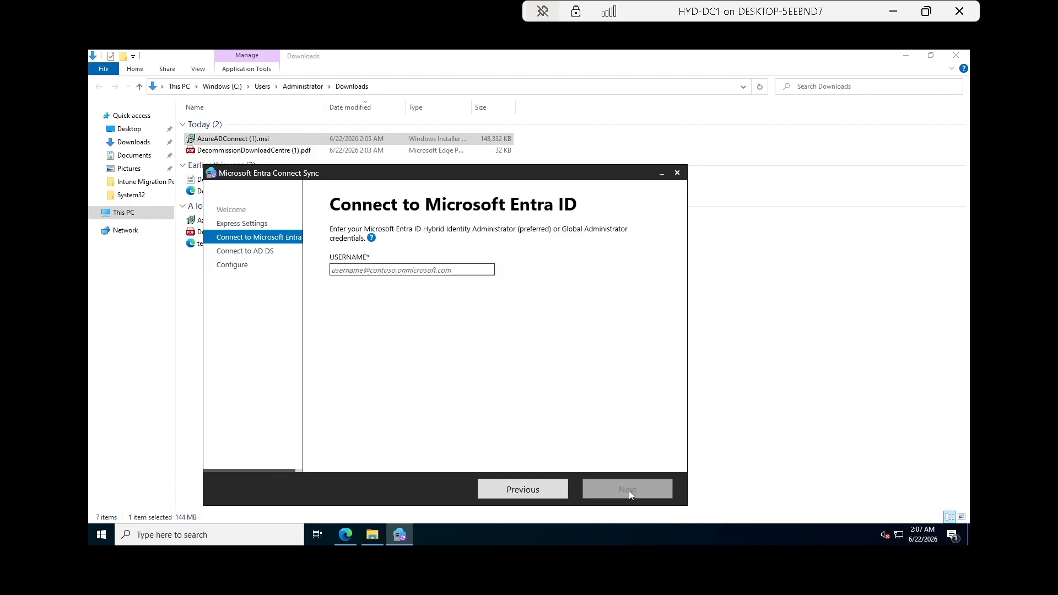
# Minimize the remote server window, leaving the wizard at Connect to Microsoft Entra ID.
pyautogui.press('super')
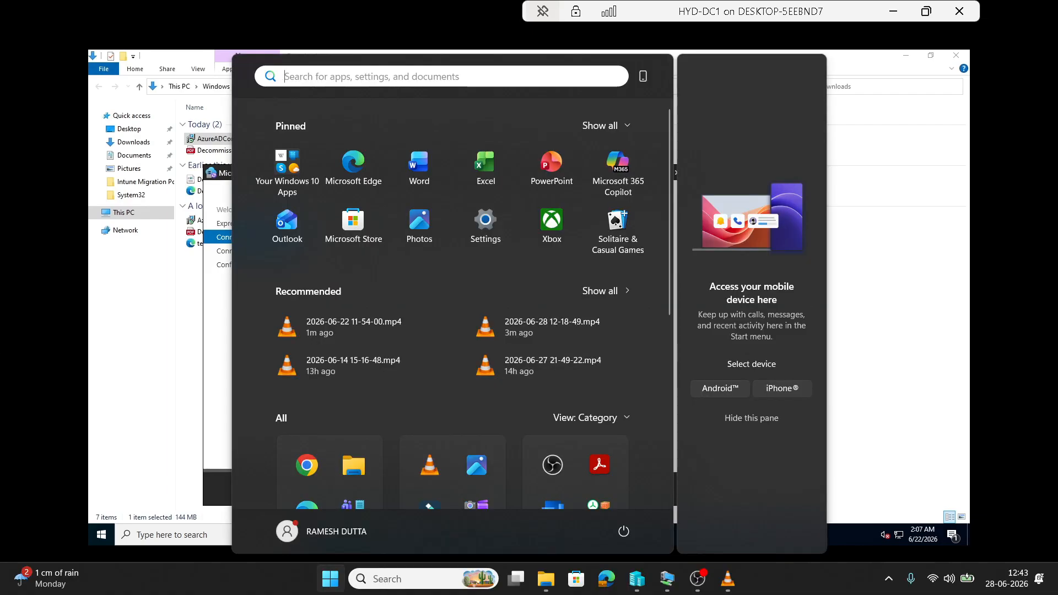
pyautogui.press('super')
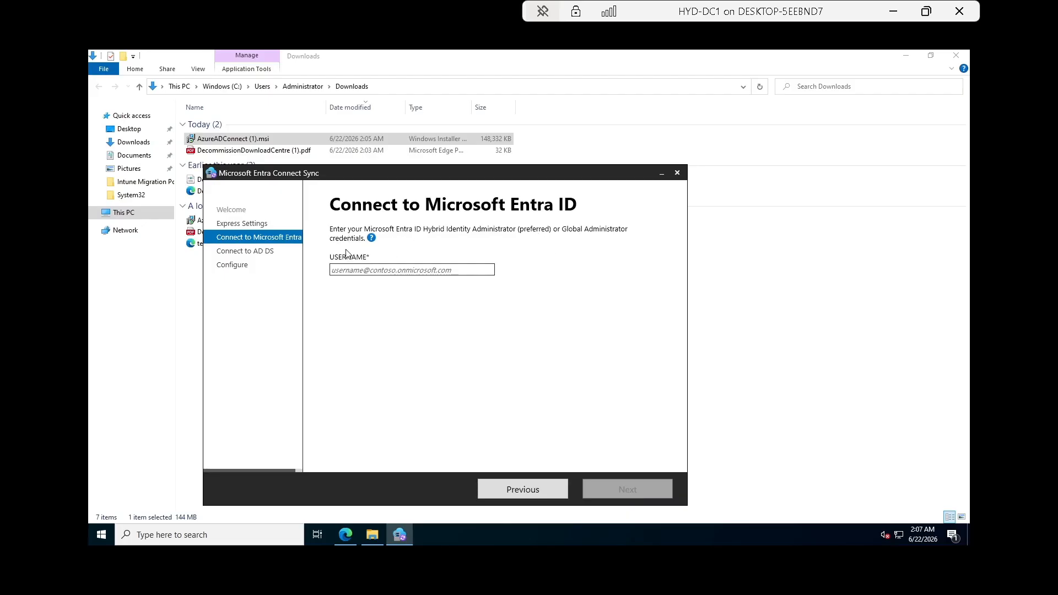
pyautogui.click(894, 12)
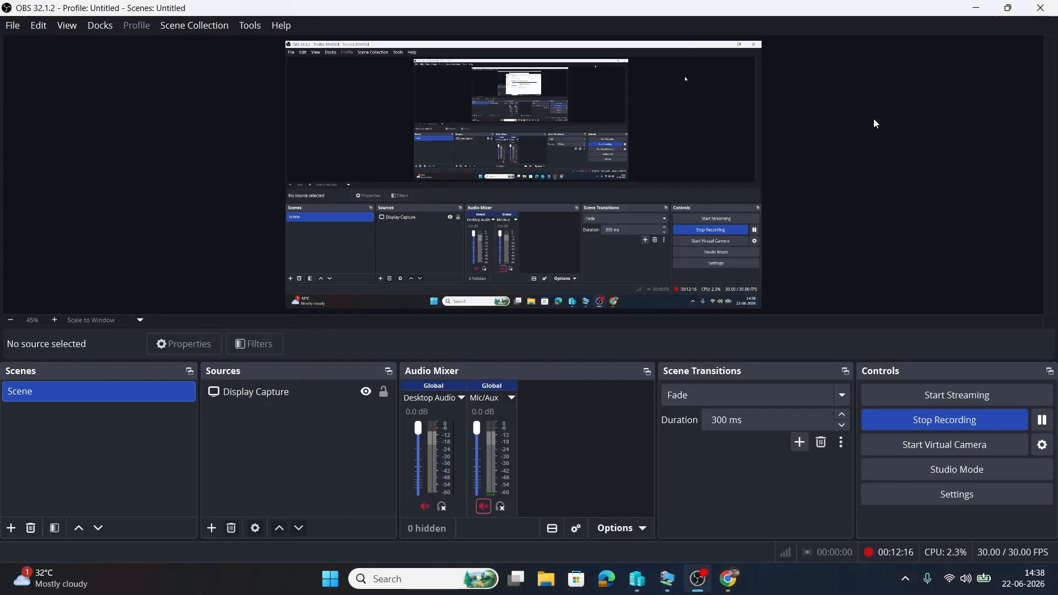
# In the Azure portal Users list, widen the UPN column, search the admin's name and copy its UPN.
pyautogui.click(733, 578)
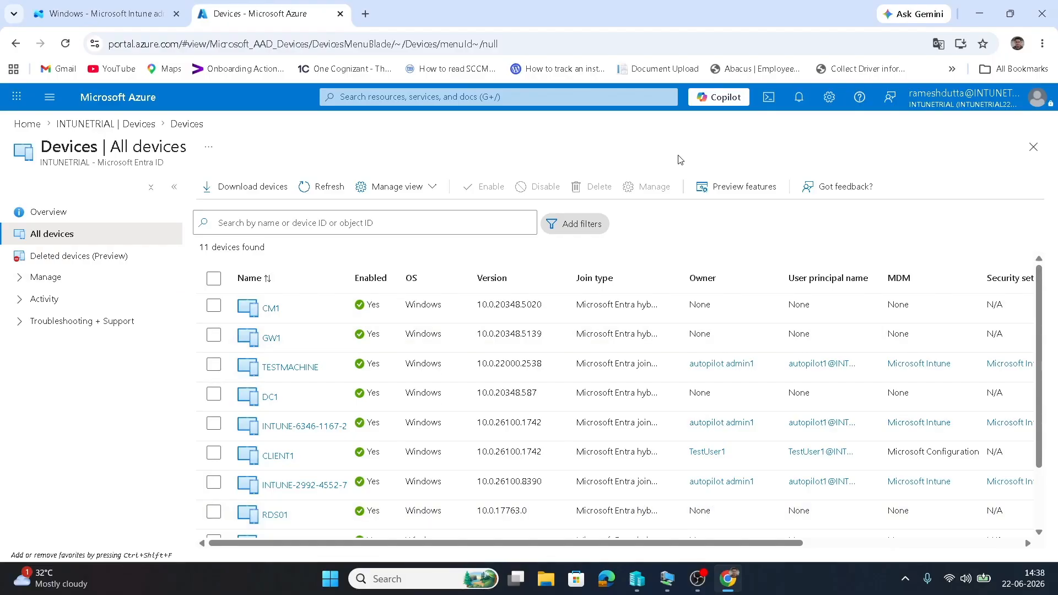
pyautogui.click(1032, 147)
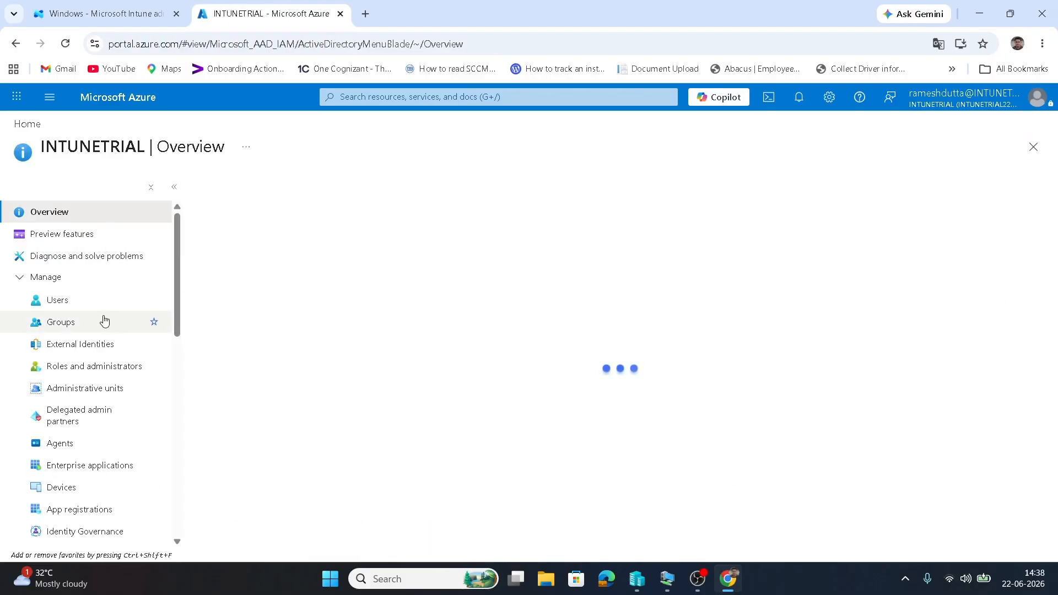
pyautogui.click(69, 305)
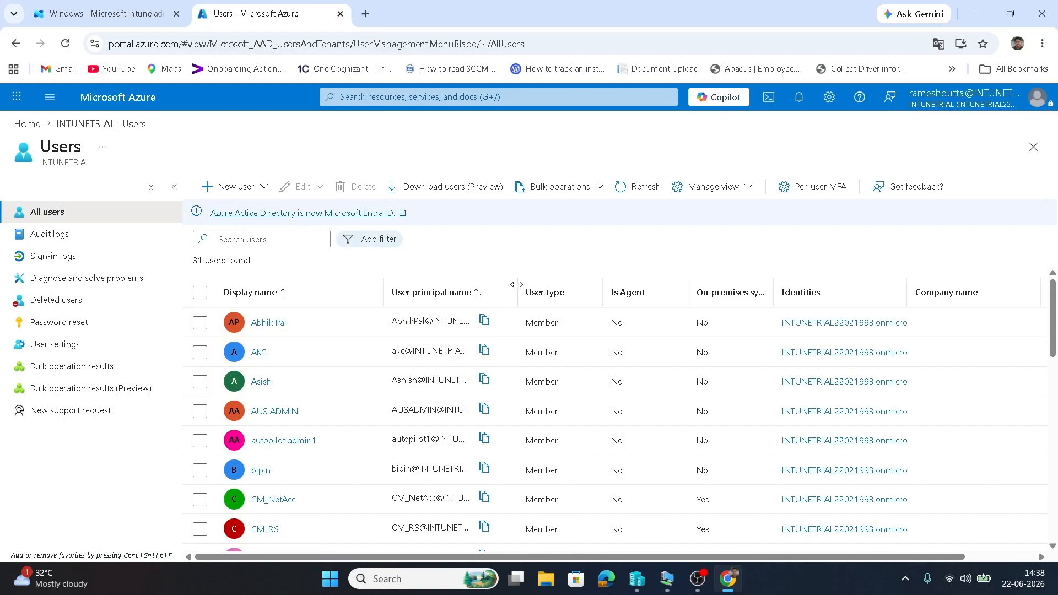
pyautogui.moveTo(518, 285); pyautogui.dragTo(741, 285)
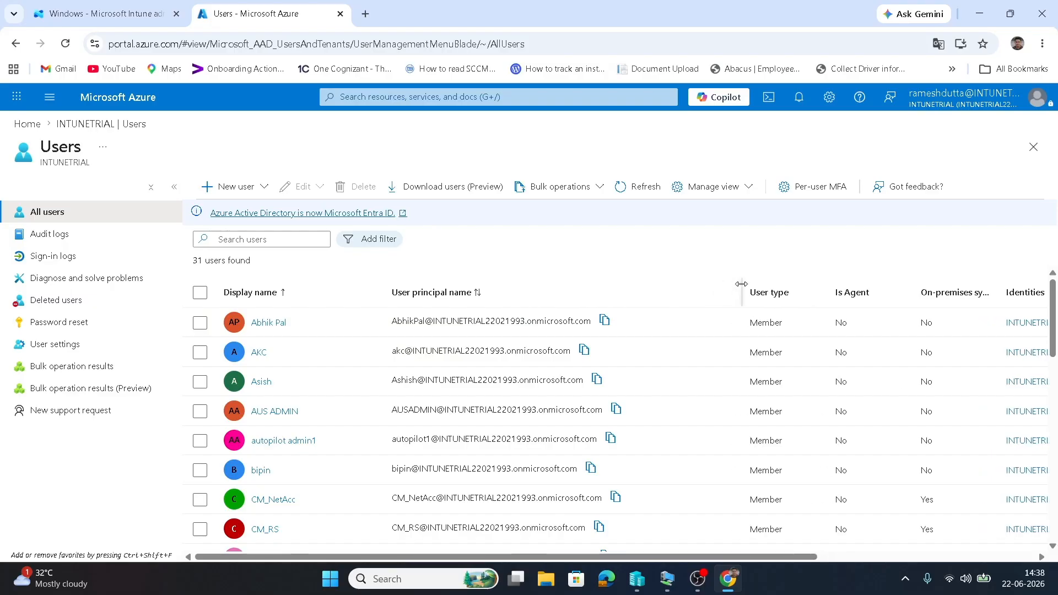
pyautogui.write('ramesh')
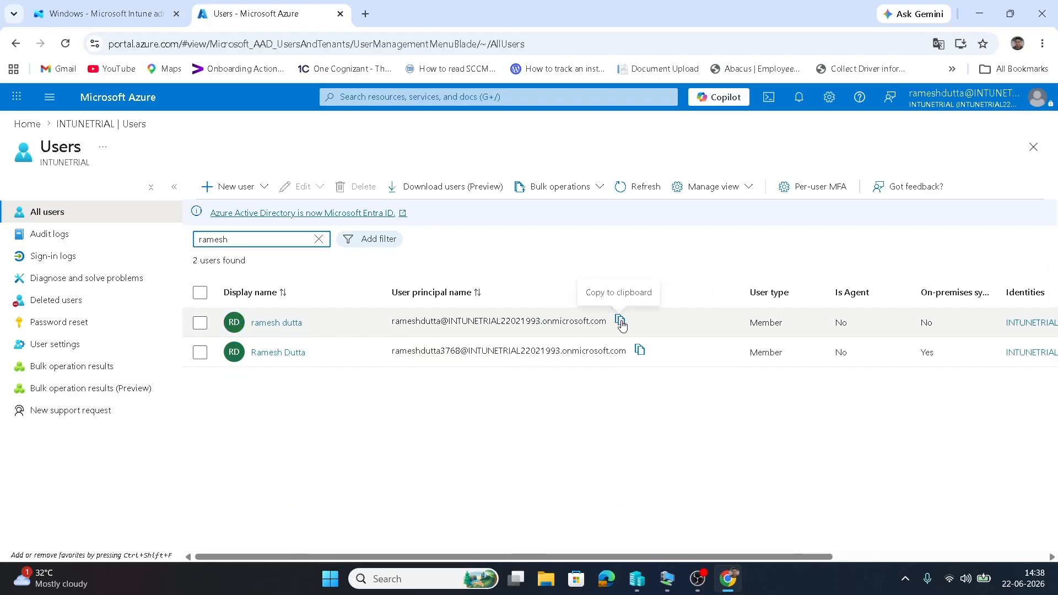
pyautogui.click(621, 324)
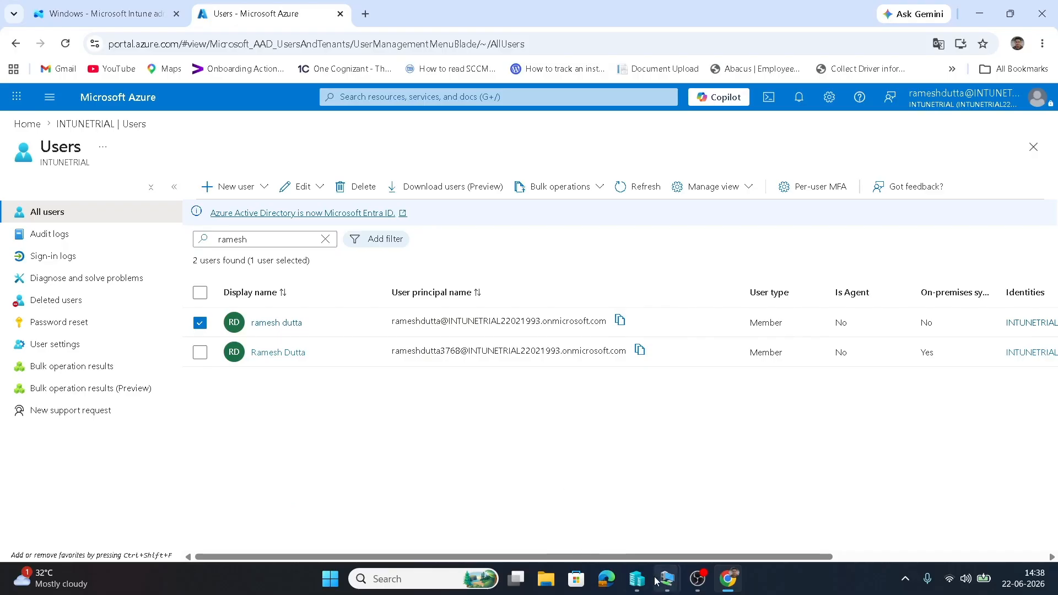
# Back on the domain controller, paste the admin UPN into USERNAME and submit it for verification.
pyautogui.moveTo(663, 579)
pyautogui.click(609, 523)
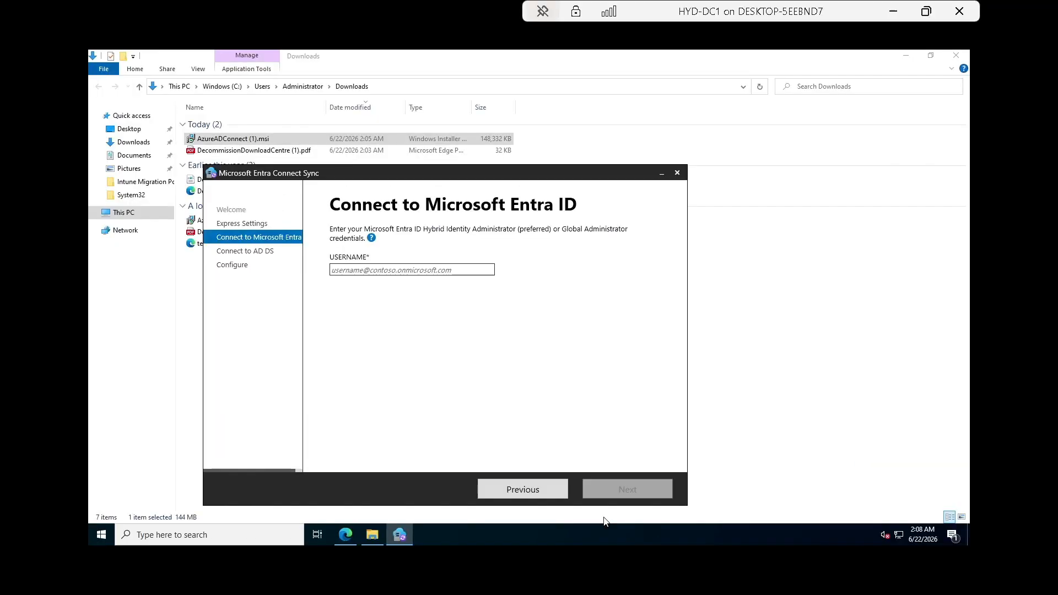
pyautogui.click(376, 273)
pyautogui.click(924, 18)
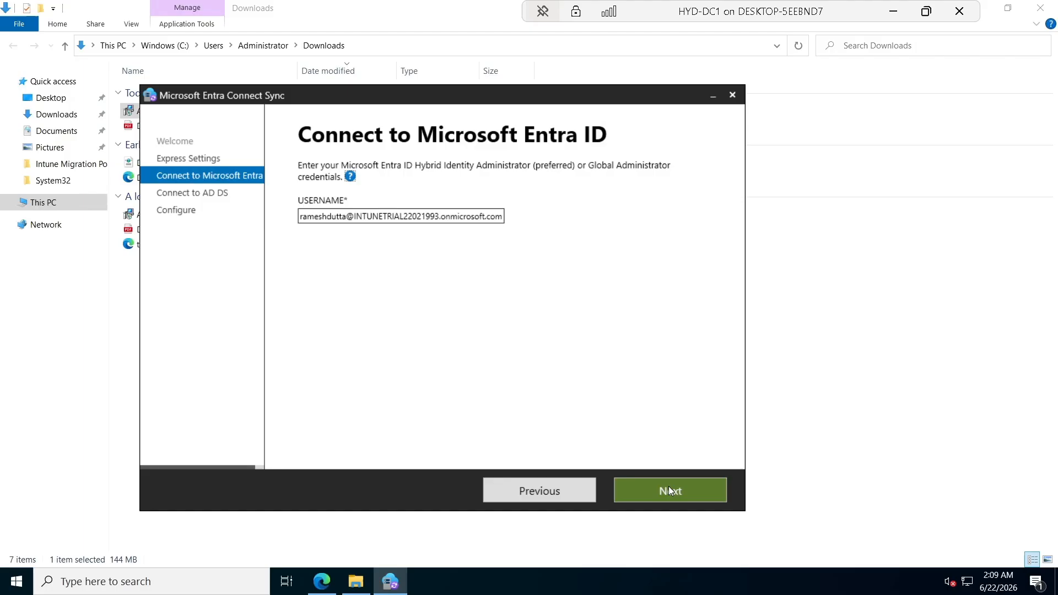
pyautogui.click(669, 490)
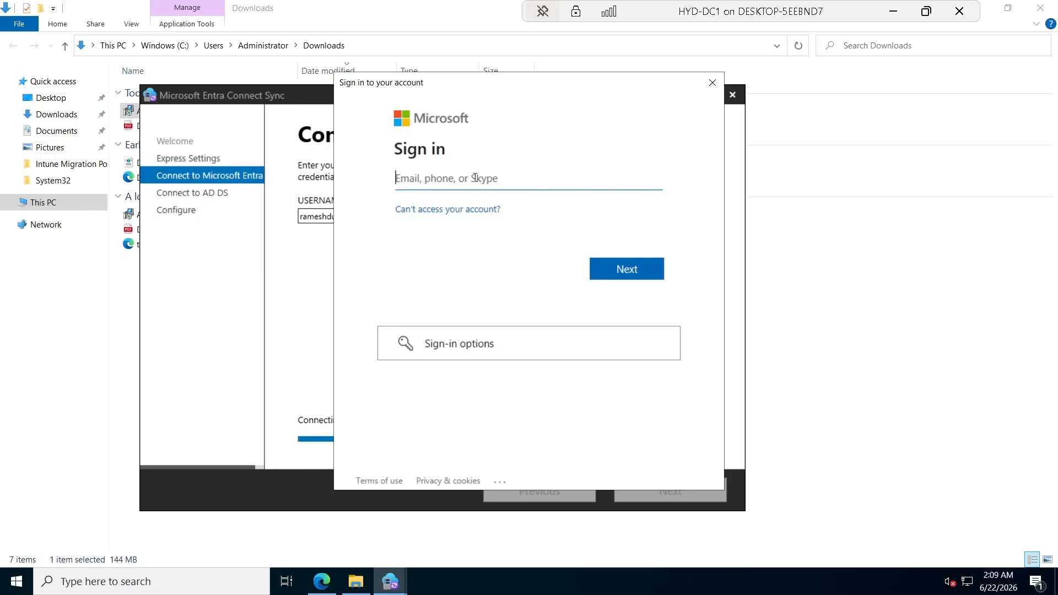
# Sign in to the Microsoft popup with the pasted admin address and its password.
pyautogui.hotkey('ctrl', 'v')
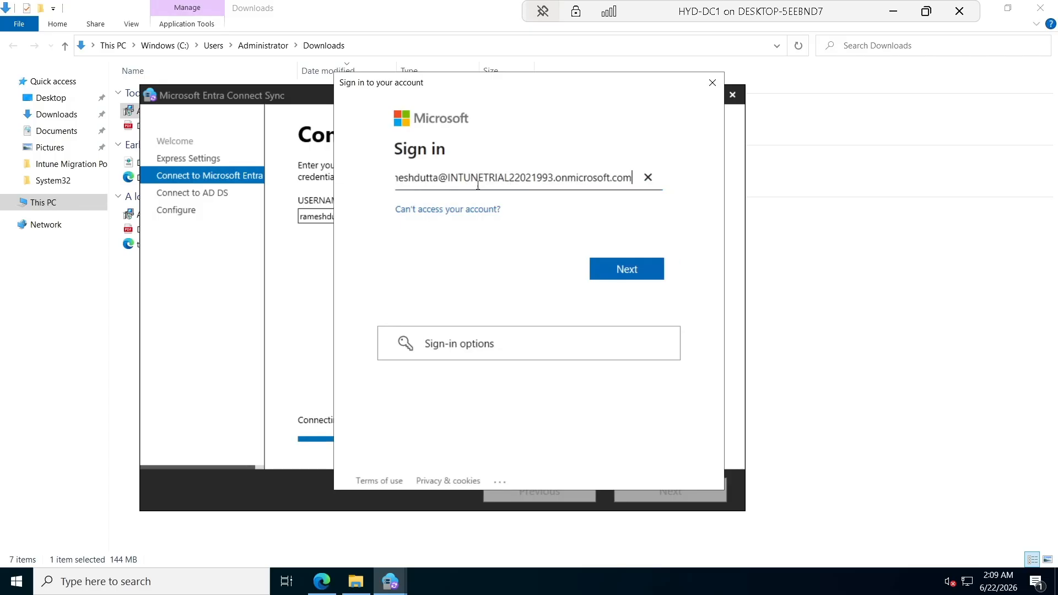
pyautogui.click(621, 269)
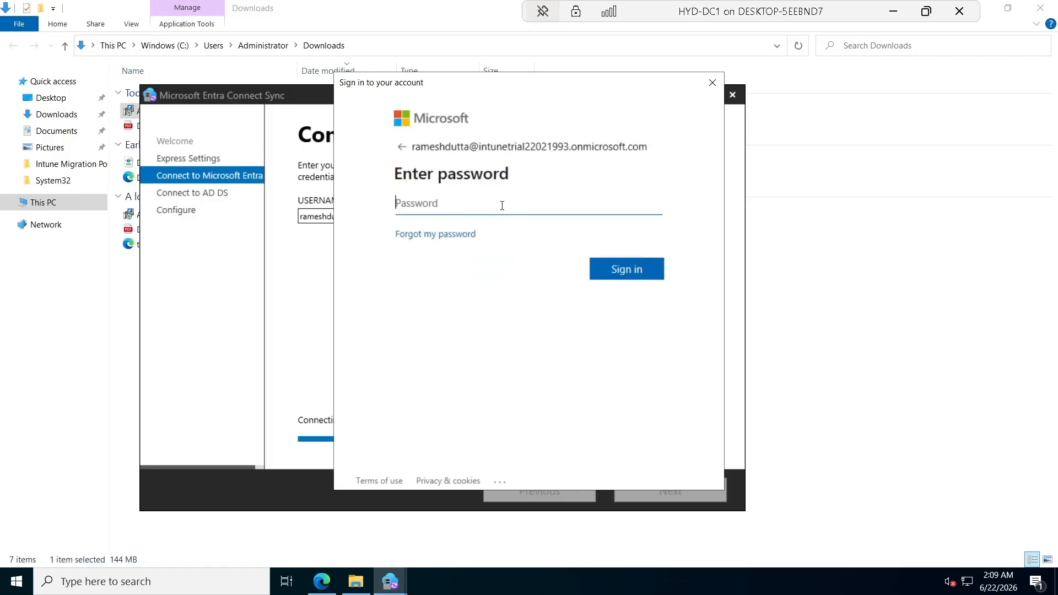
pyautogui.write('•••••••••••')
pyautogui.press('Return')
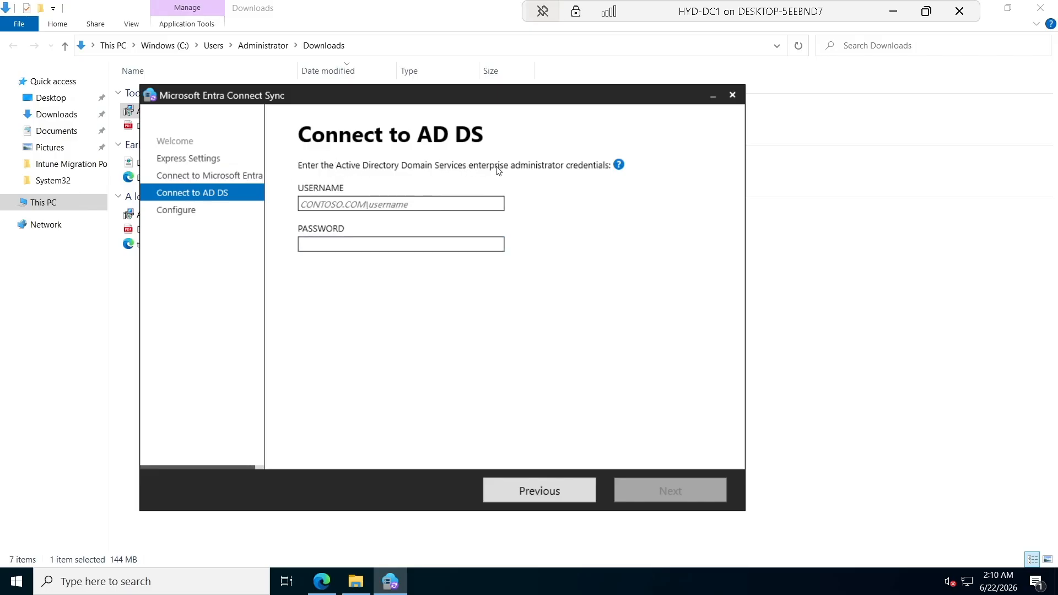
# Launch Active Directory Users and Computers by searching 'act' in Start.
pyautogui.click(129, 584)
pyautogui.write('act')
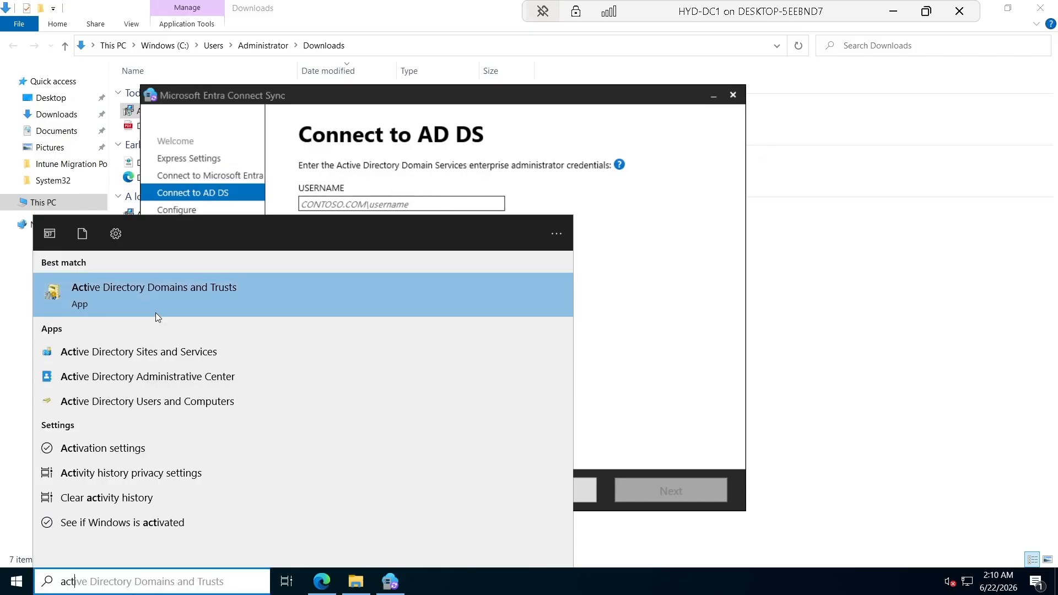
pyautogui.click(151, 407)
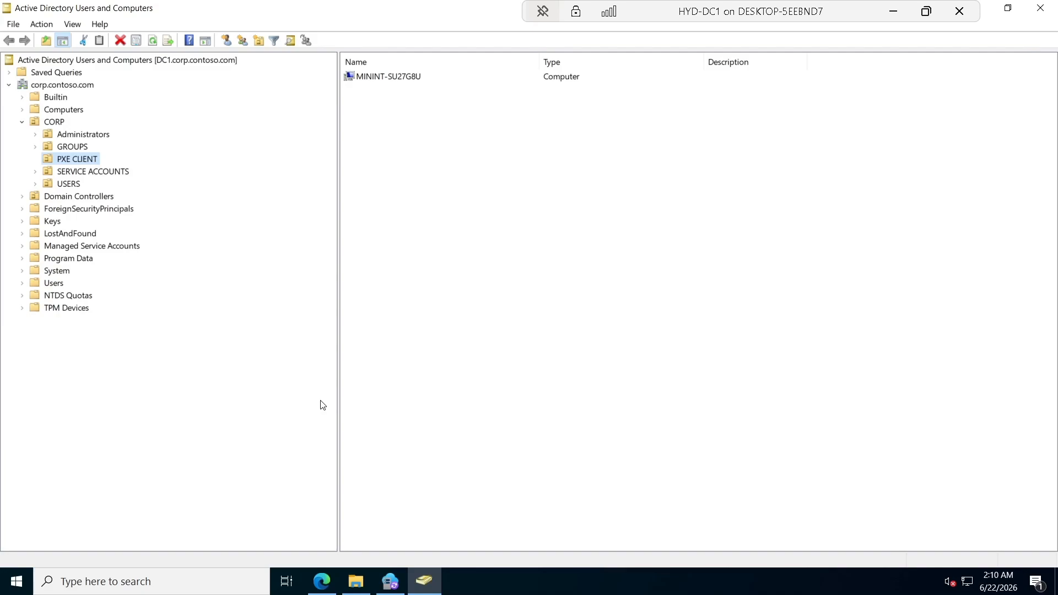
# Search the corp.contoso.com domain for the 'labadmin' account.
pyautogui.click(46, 85)
pyautogui.rightClick(46, 84)
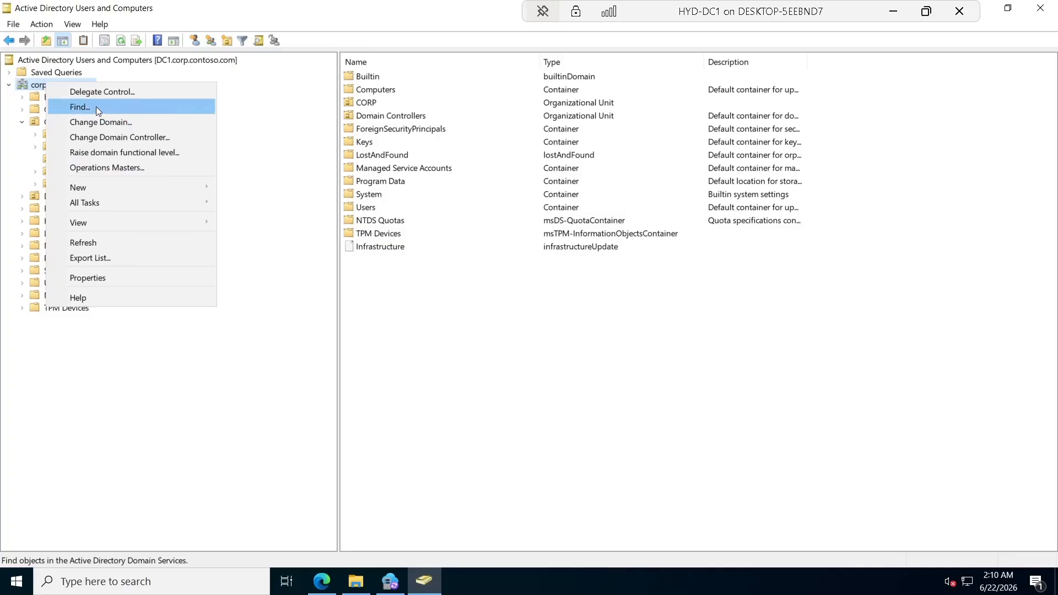
pyautogui.press('Escape')
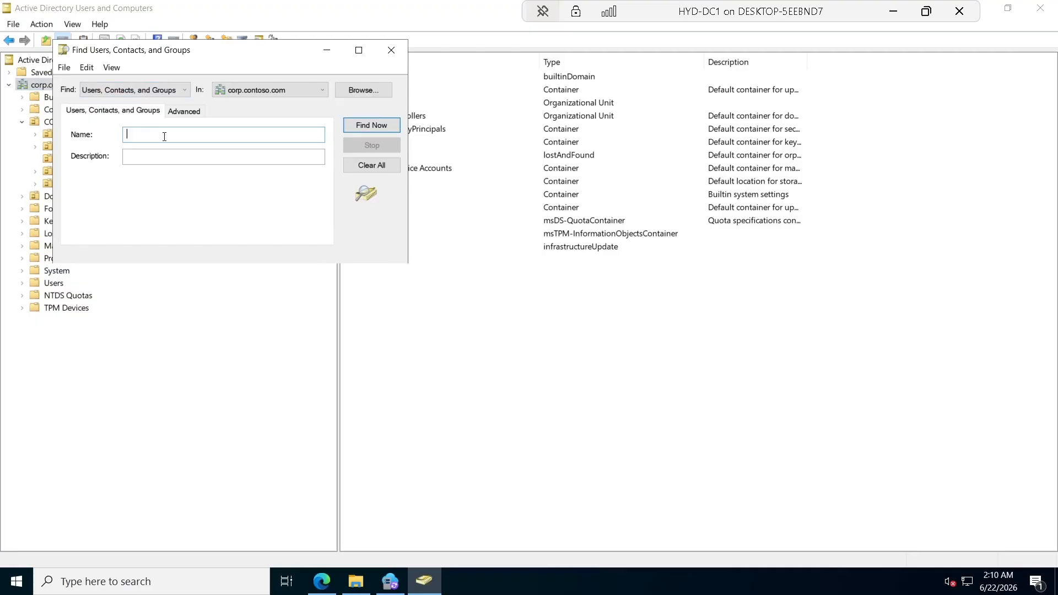
pyautogui.write('labadmin')
pyautogui.press('Return')
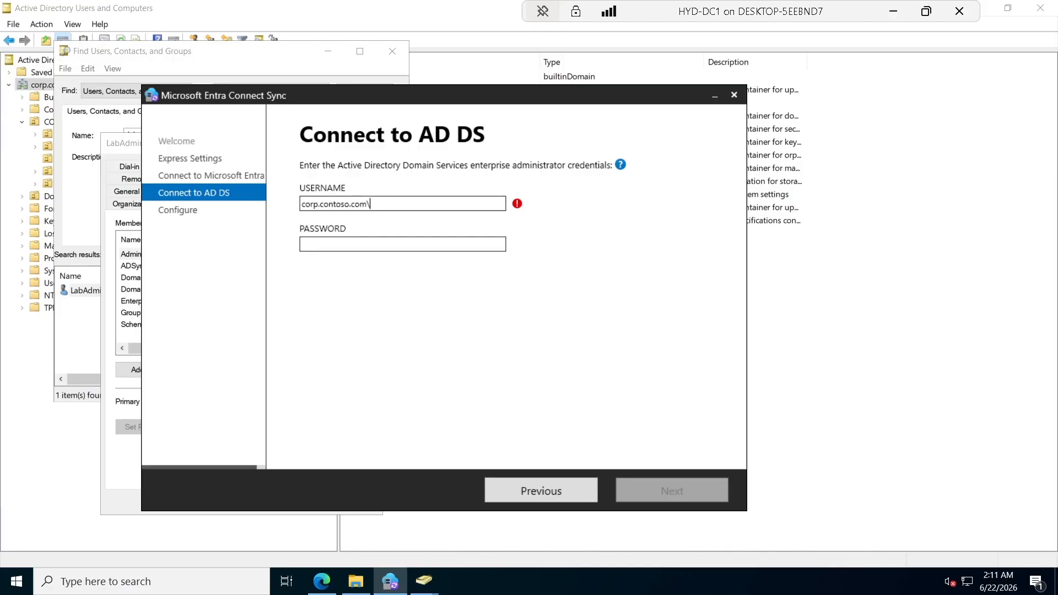
# Enter corp.contoso.com\labadmin and its password as the AD DS credentials and submit them.
pyautogui.write('labadmin')
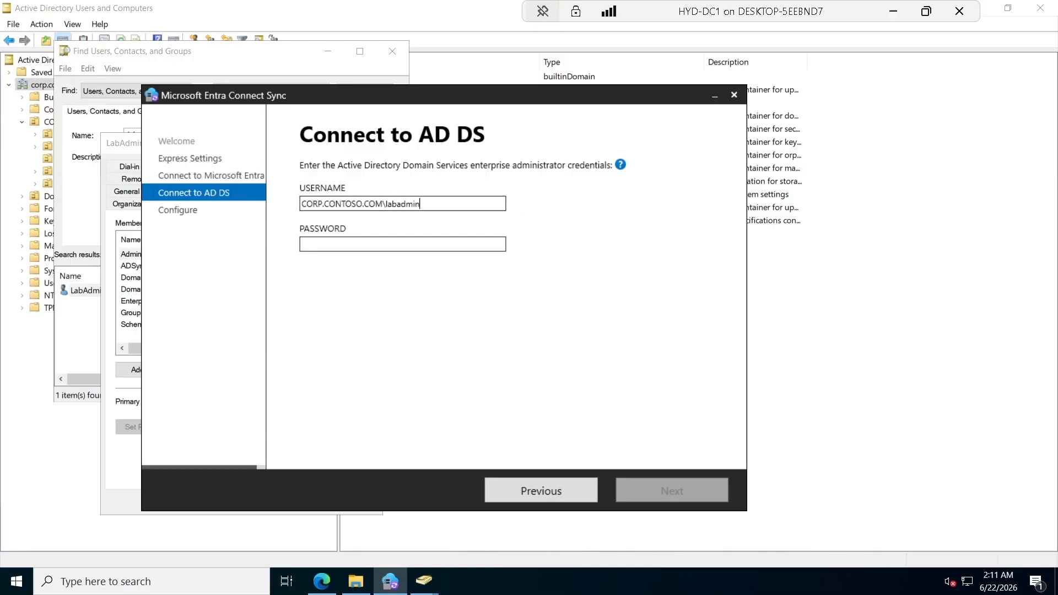
pyautogui.press('Tab')
pyautogui.write('•••••')
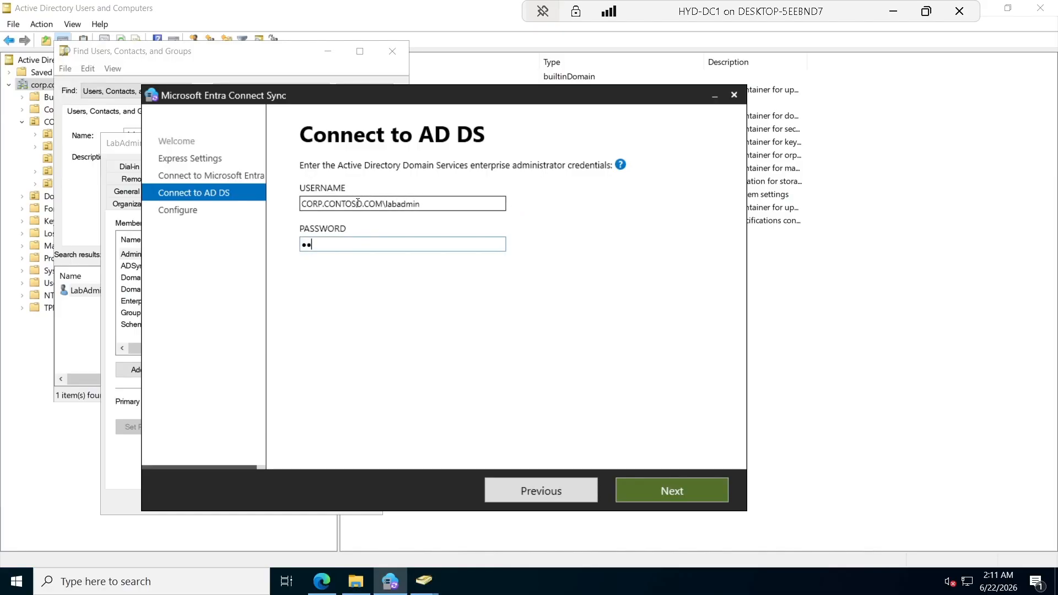
pyautogui.write('•••')
pyautogui.click(679, 493)
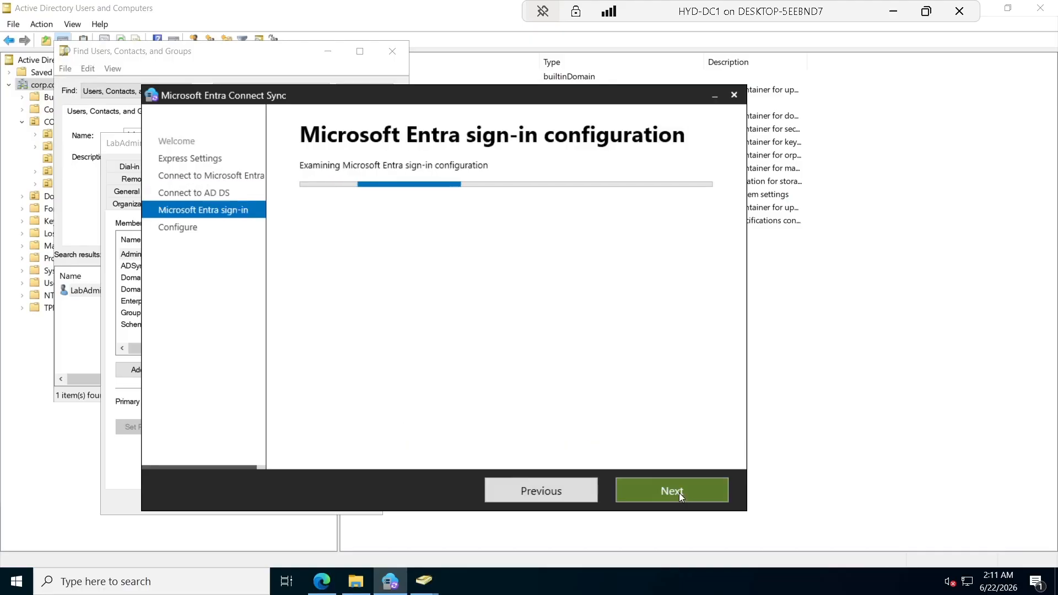
# Close the Active Directory windows and tick 'Continue without matching all UPN suffixes to verified domains'.
pyautogui.click(119, 145)
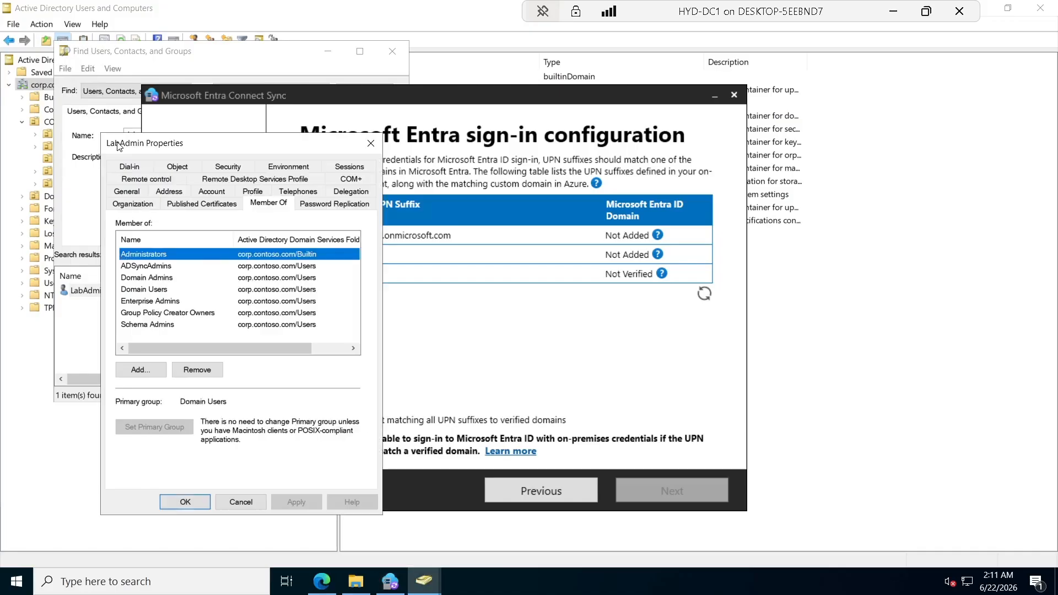
pyautogui.click(376, 143)
pyautogui.click(393, 53)
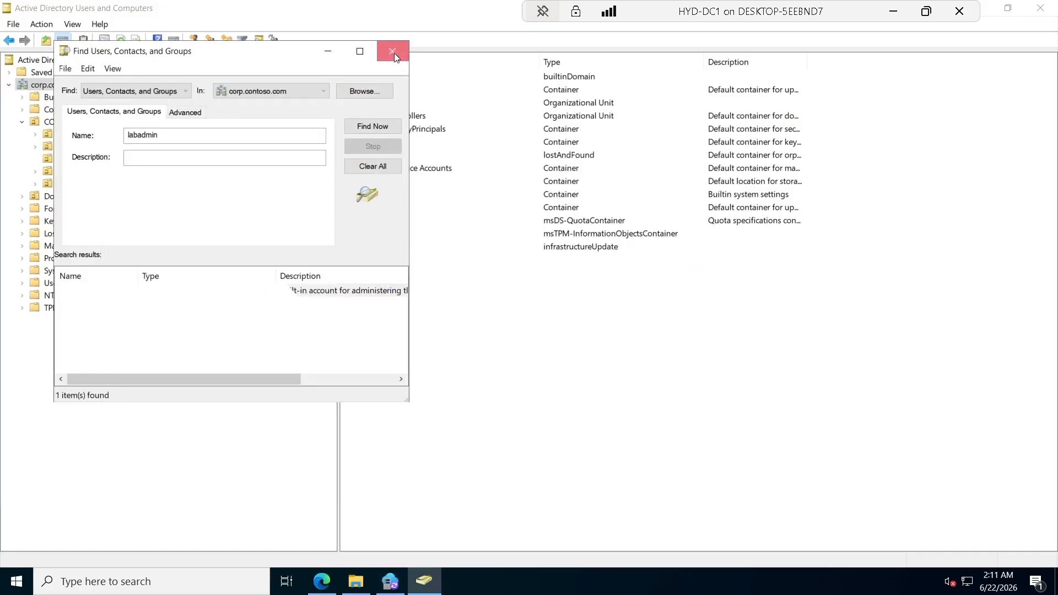
pyautogui.click(393, 52)
pyautogui.click(395, 587)
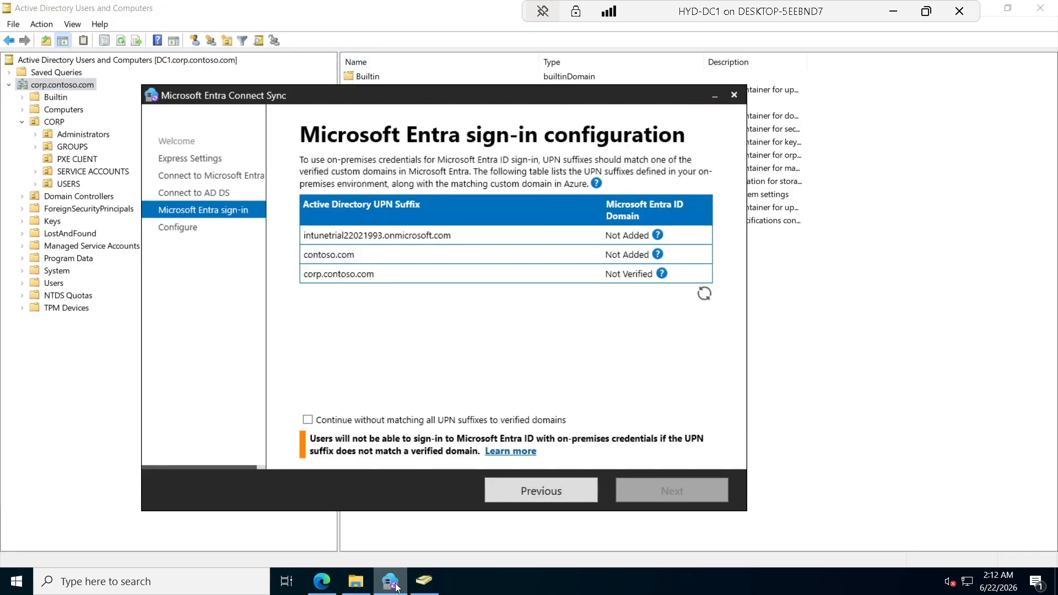
pyautogui.click(1040, 8)
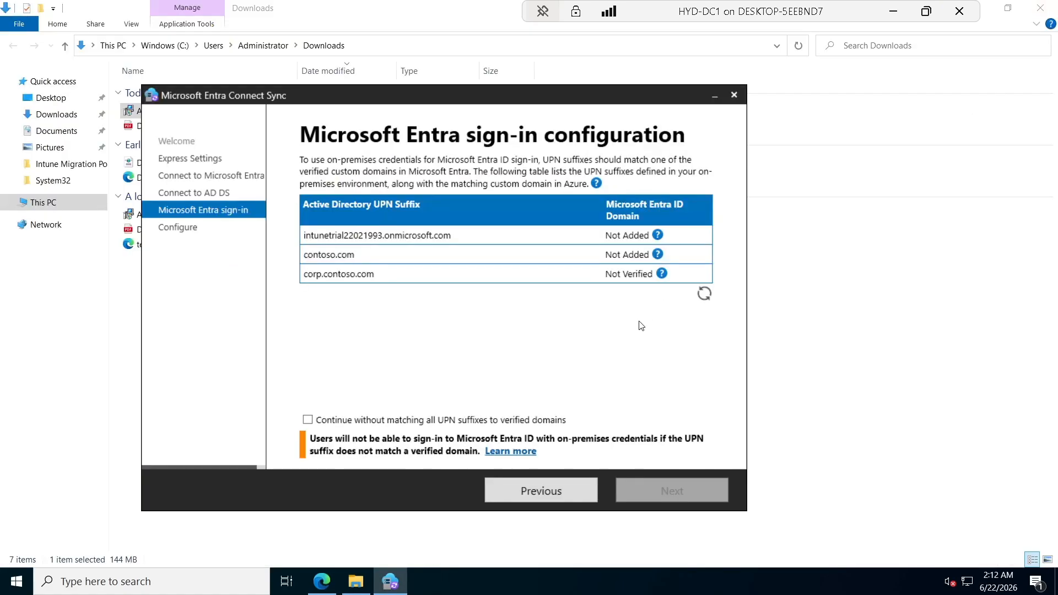
pyautogui.click(308, 421)
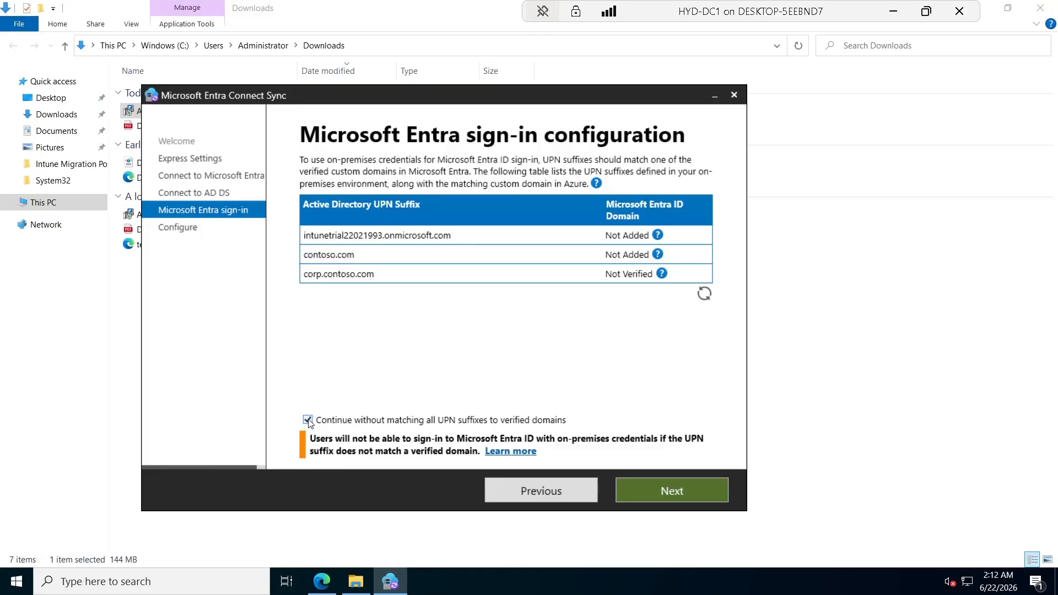
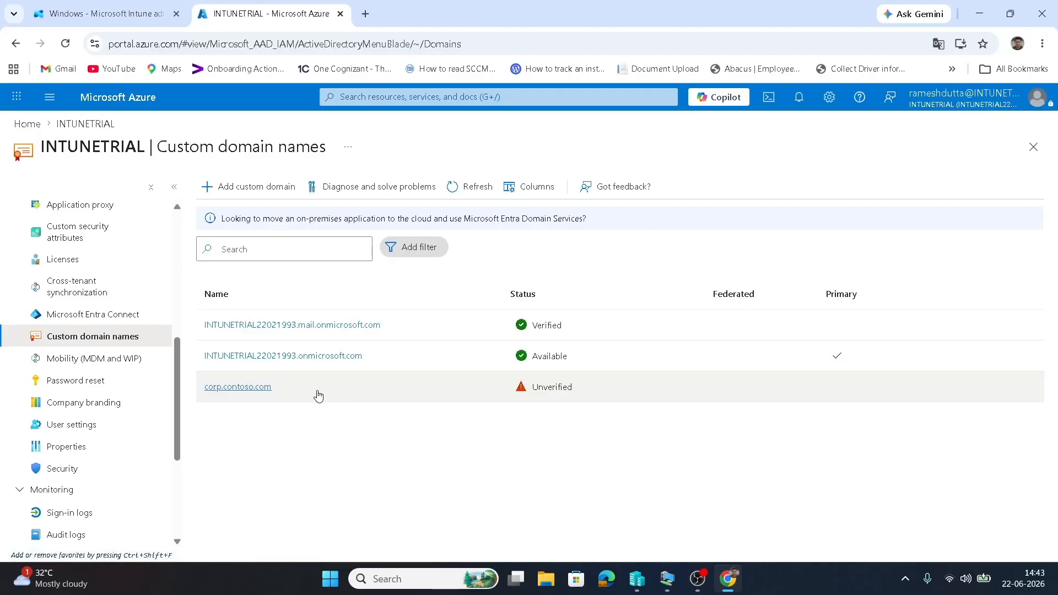
# Open the unverified corp.contoso.com custom domain's details in the Azure portal.
pyautogui.click(246, 391)
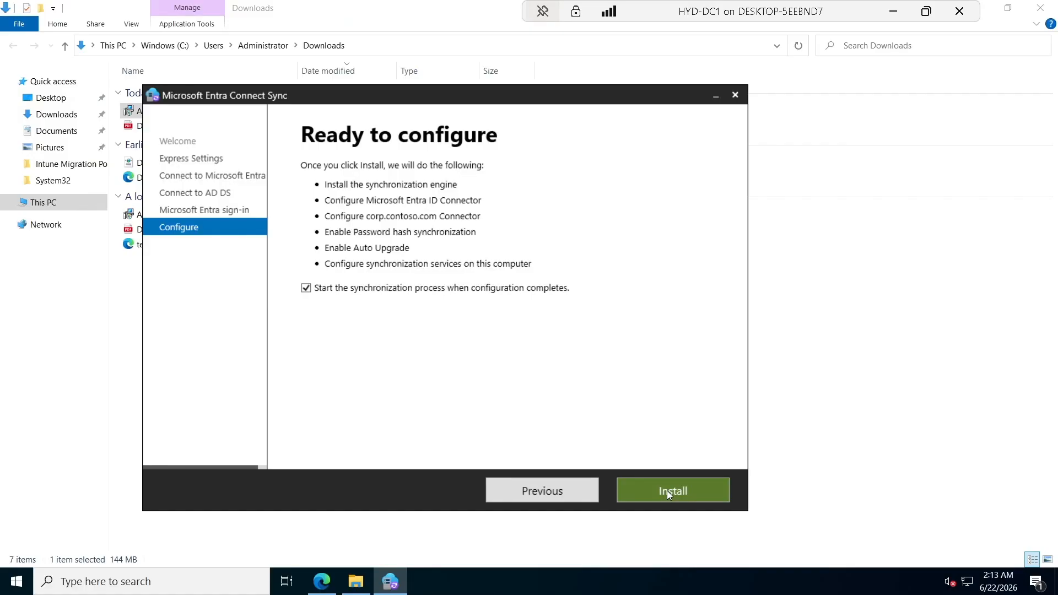
# Install the synchronization configuration and close the wizard once it reports Configuration complete.
pyautogui.click(667, 491)
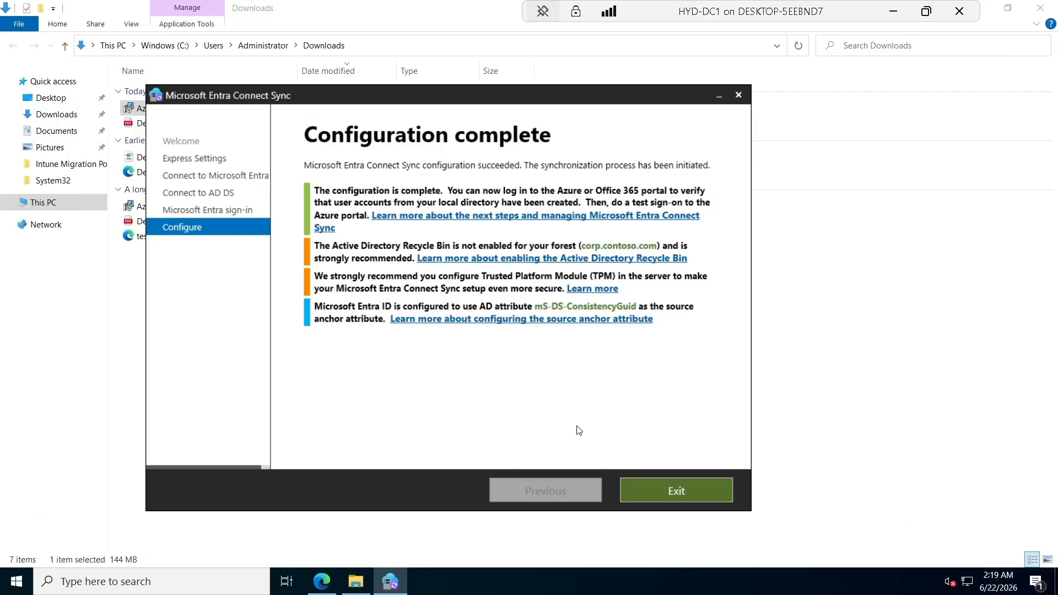
pyautogui.click(677, 490)
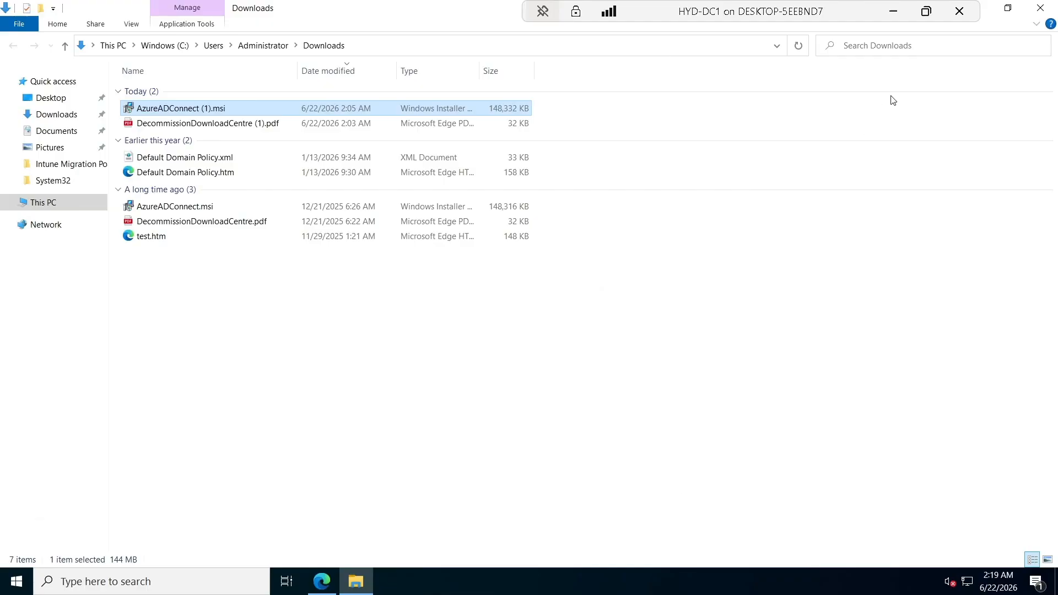
# Step out to Azure briefly, then return to the remote server session.
pyautogui.click(898, 11)
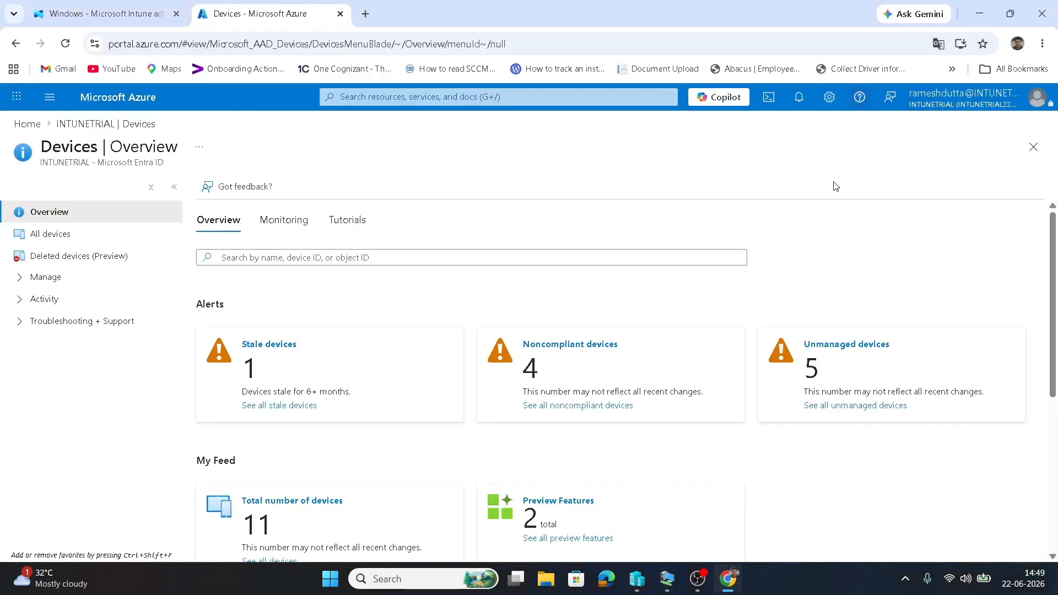
pyautogui.moveTo(666, 579)
pyautogui.click(600, 524)
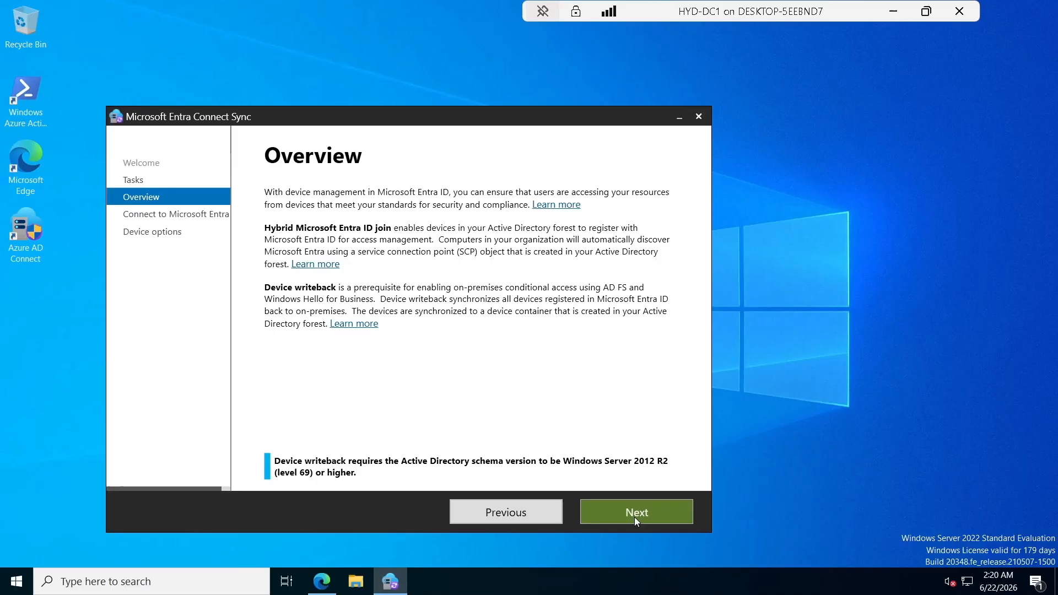
# Continue past the device overview and sign in to Microsoft Entra ID with the admin account.
pyautogui.click(634, 517)
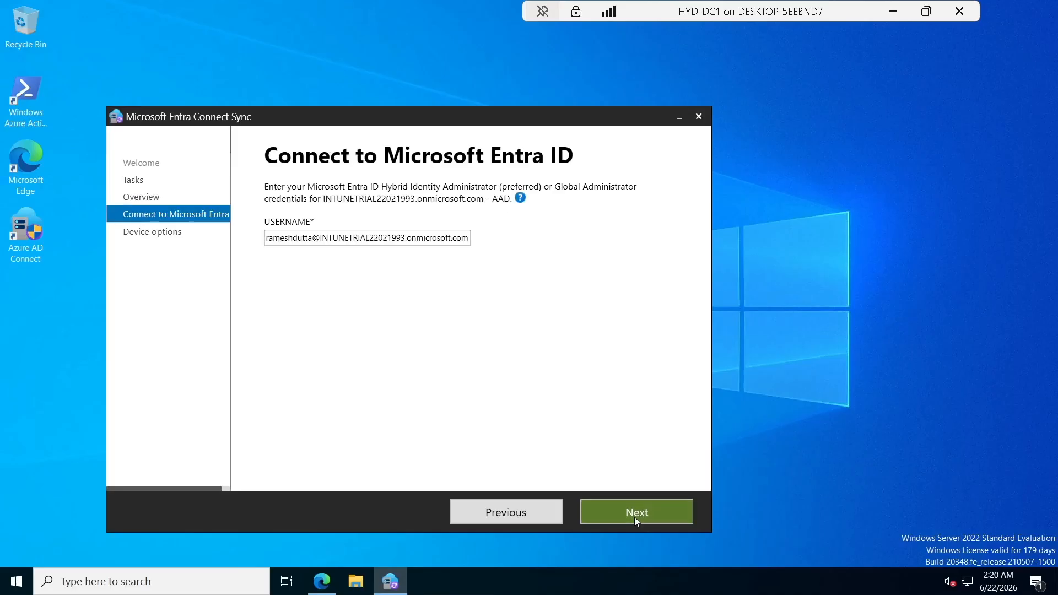
pyautogui.click(634, 516)
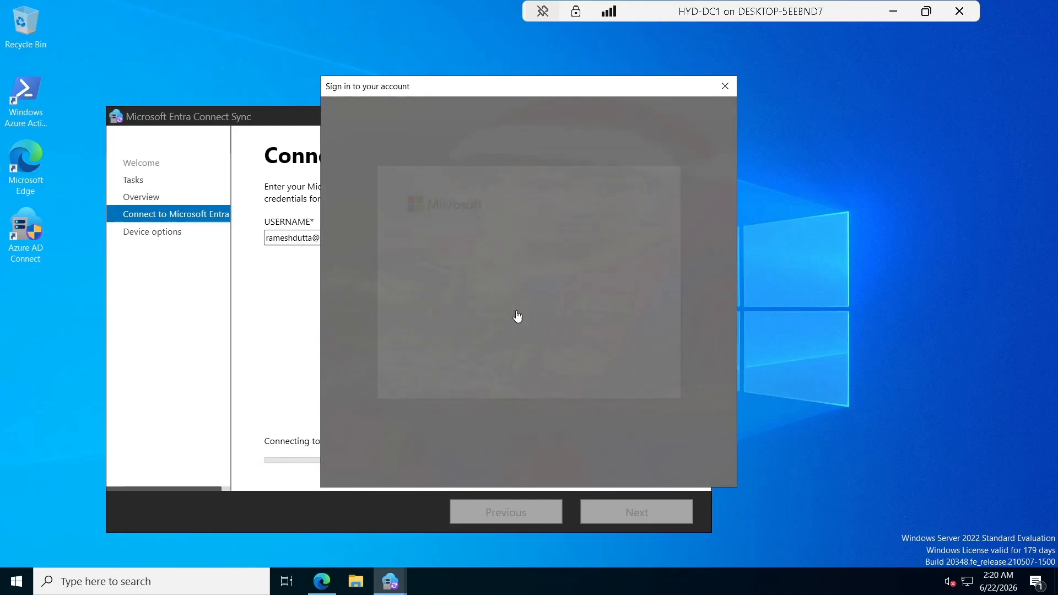
pyautogui.click(510, 286)
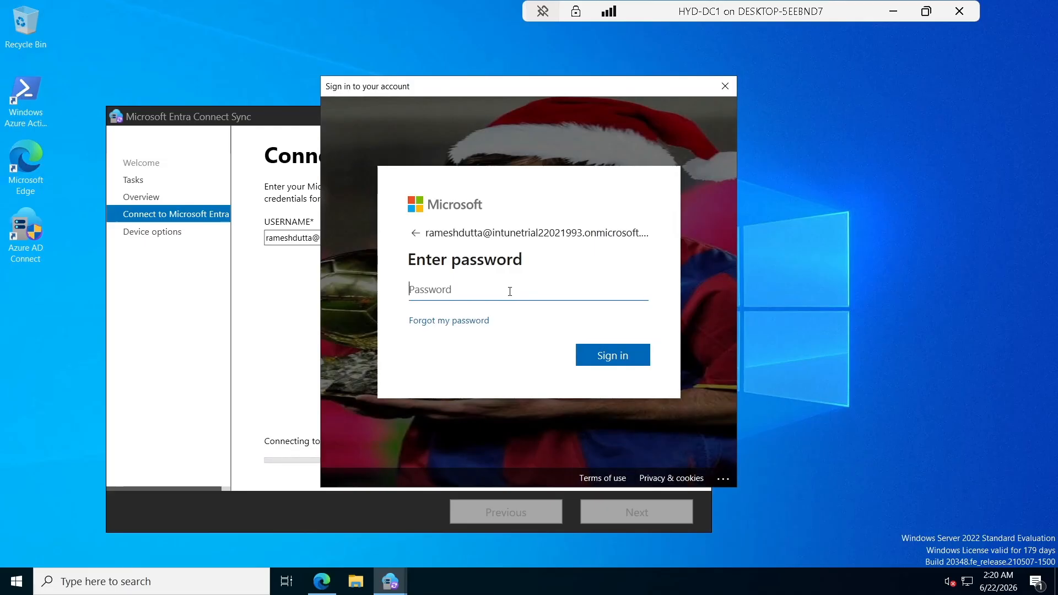
pyautogui.write('••')
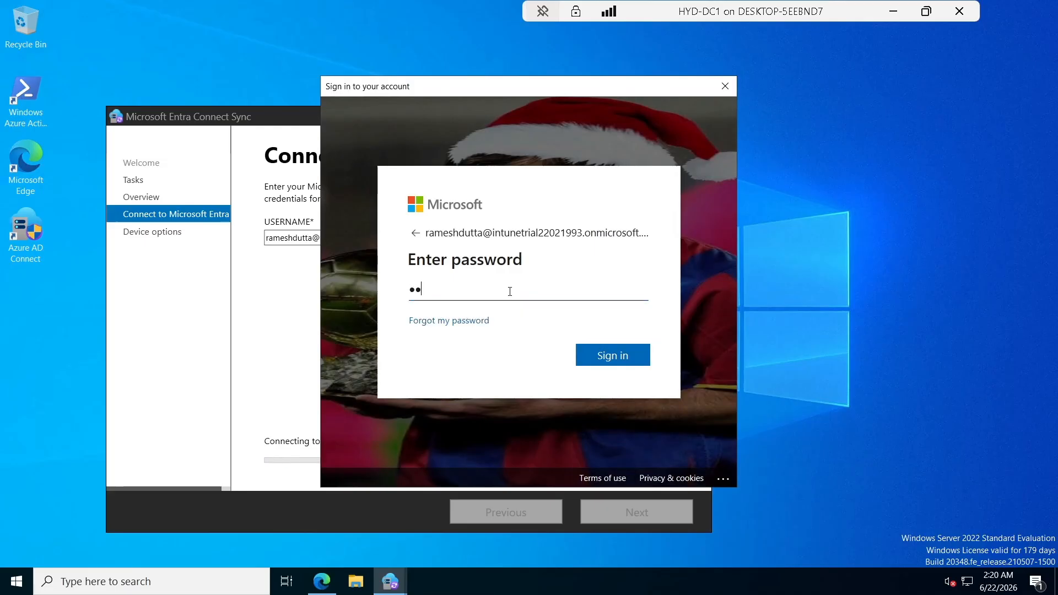
pyautogui.write('••••••')
pyautogui.press('BackSpace')
pyautogui.press('BackSpace')
pyautogui.press('BackSpace')
pyautogui.press('BackSpace')
pyautogui.press('BackSpace')
pyautogui.press('BackSpace')
pyautogui.press('BackSpace')
pyautogui.press('BackSpace')
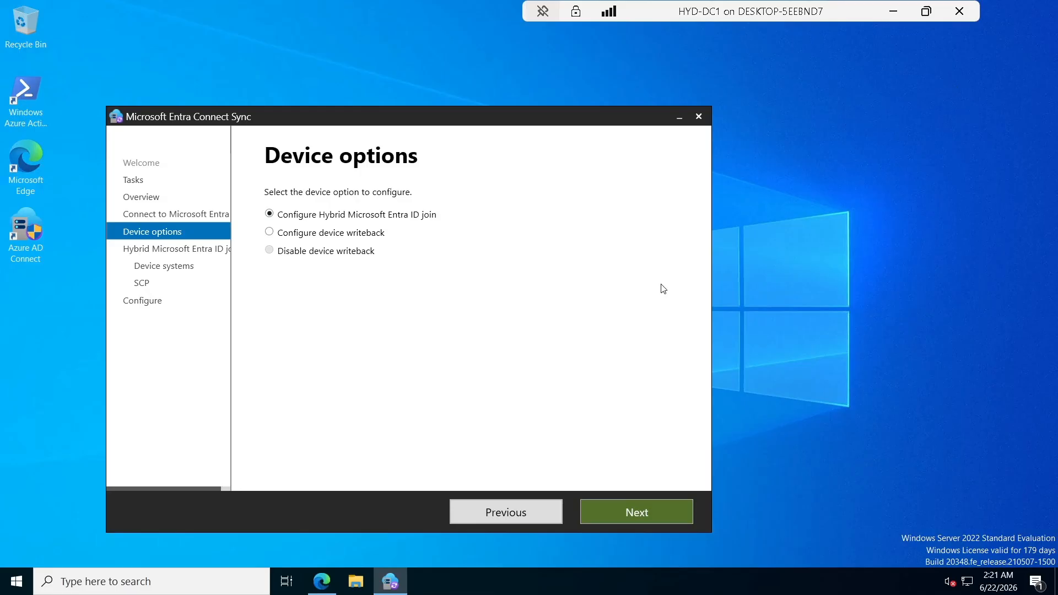
# Choose hybrid join for Windows 10 or later domain-joined devices and advance to SCP configuration.
pyautogui.click(627, 517)
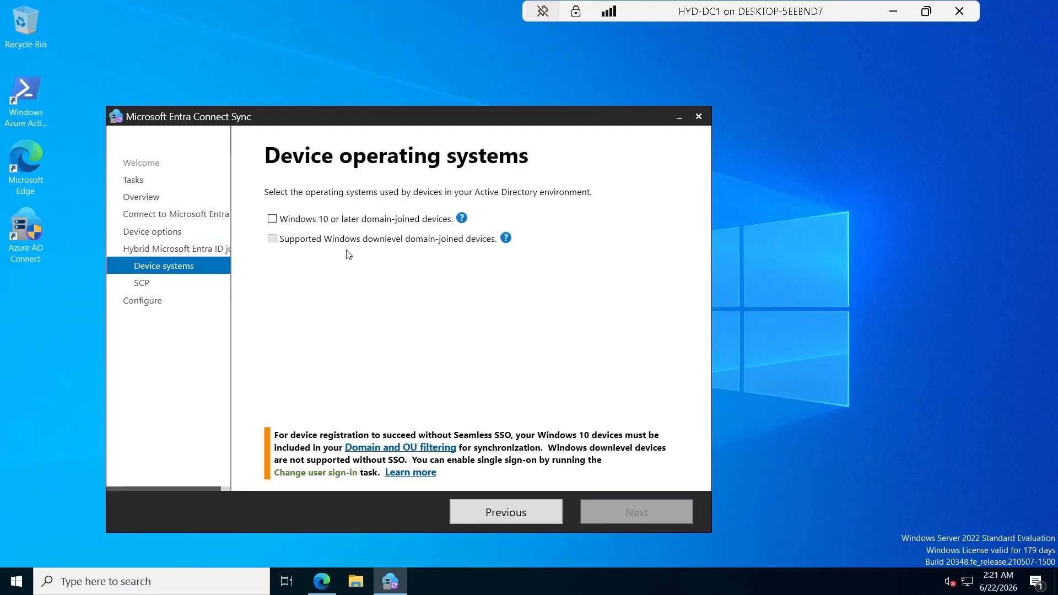
pyautogui.click(273, 218)
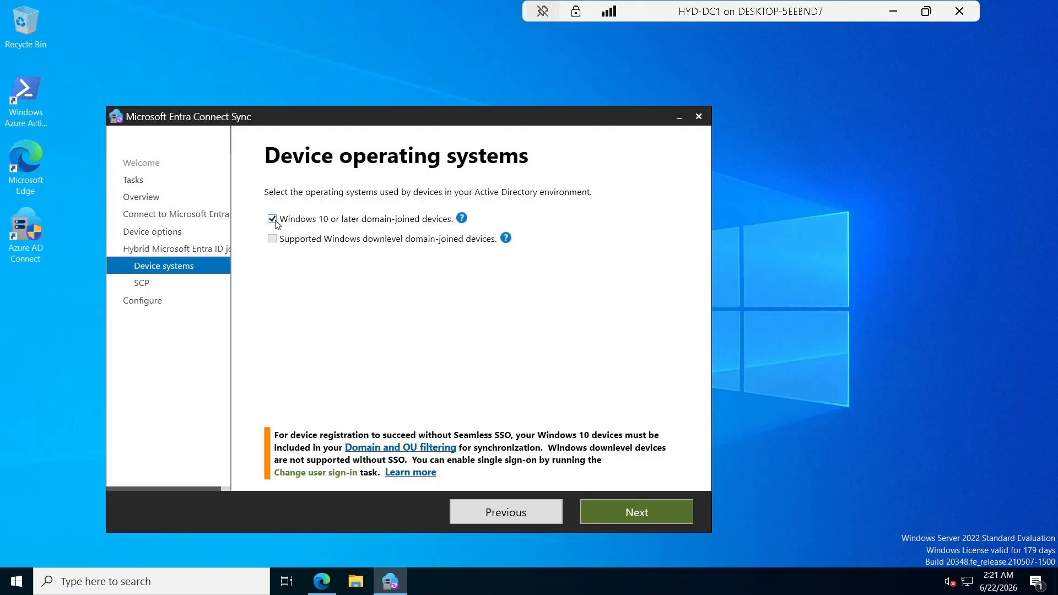
pyautogui.click(634, 511)
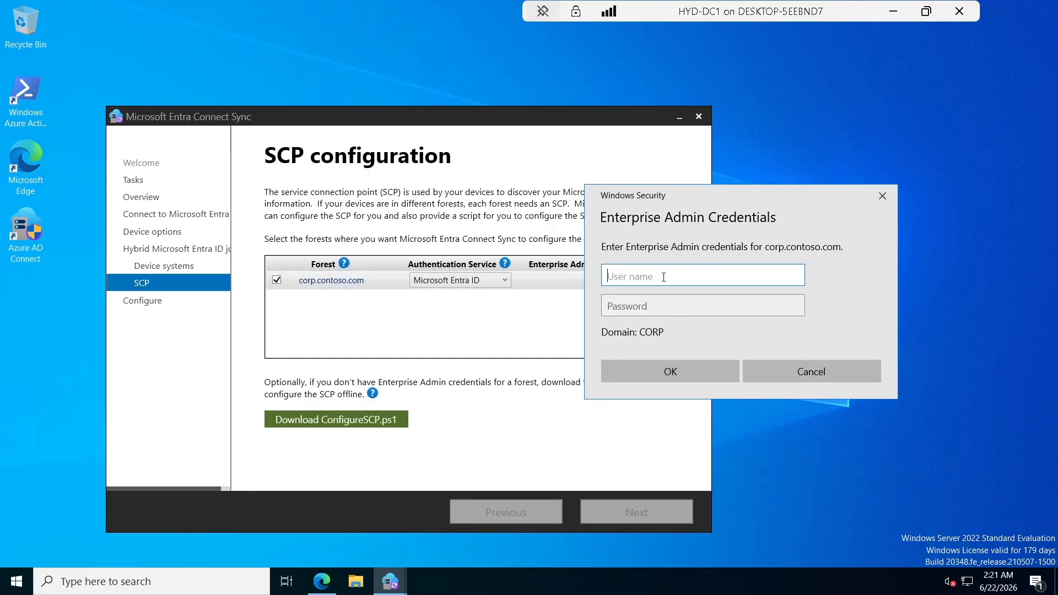
# Enter corp.contoso.com\labadmin and its password as the forest's Enterprise Admin credentials.
pyautogui.write('corp.contoso.com\\')
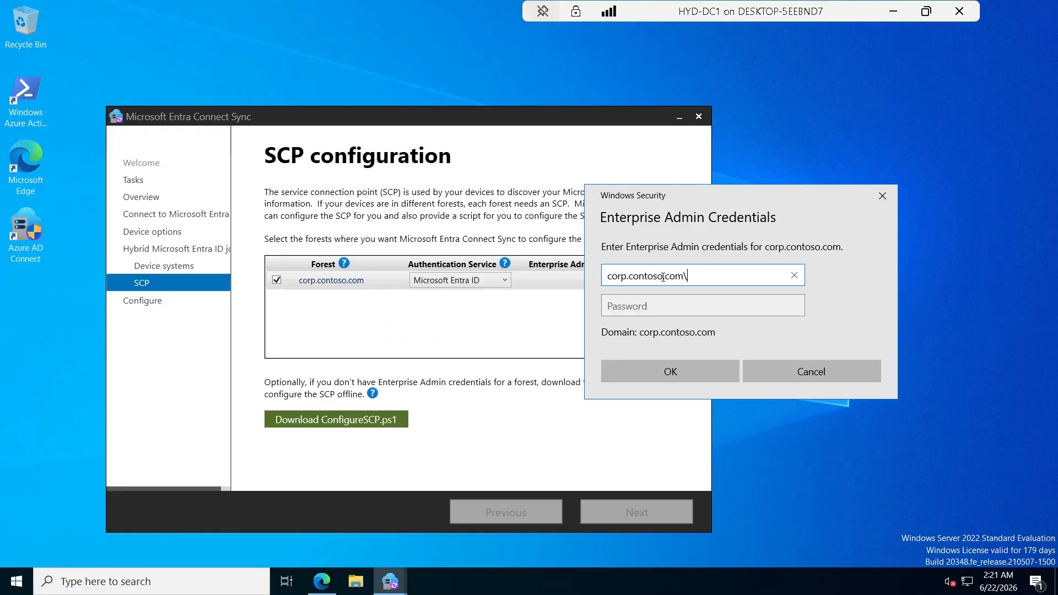
pyautogui.write('labadmi')
pyautogui.write('n')
pyautogui.press('Tab')
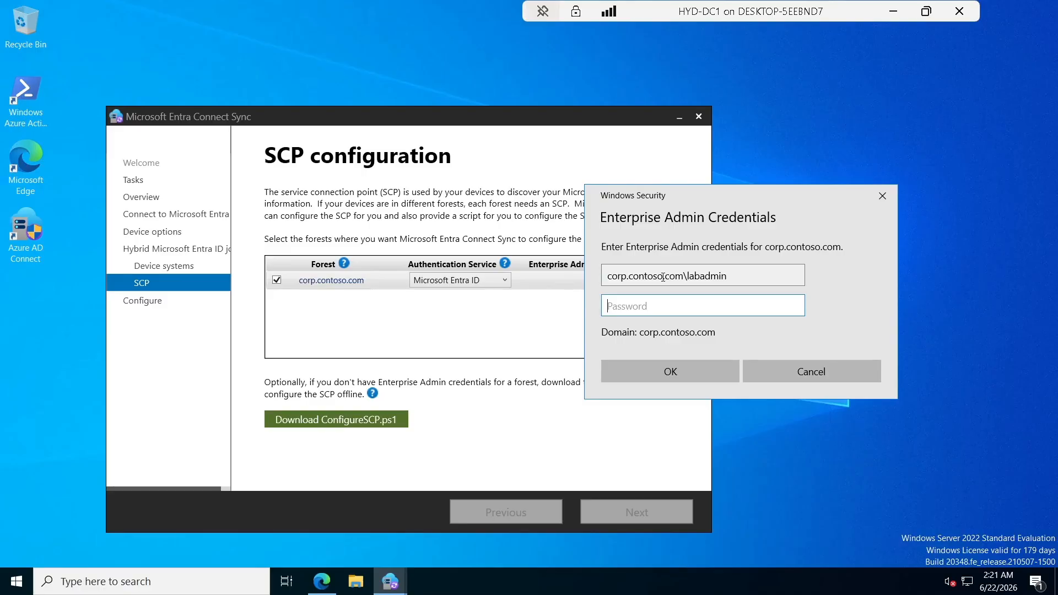
pyautogui.write('********')
pyautogui.click(682, 364)
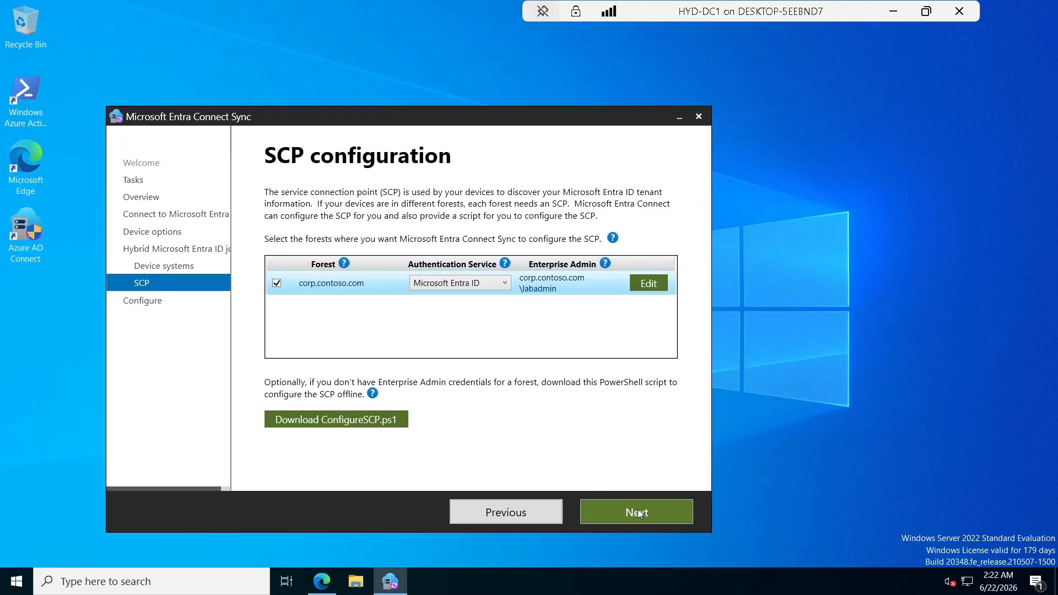
# Keep Microsoft Entra ID as the authentication service and advance to the configuration summary.
pyautogui.click(506, 283)
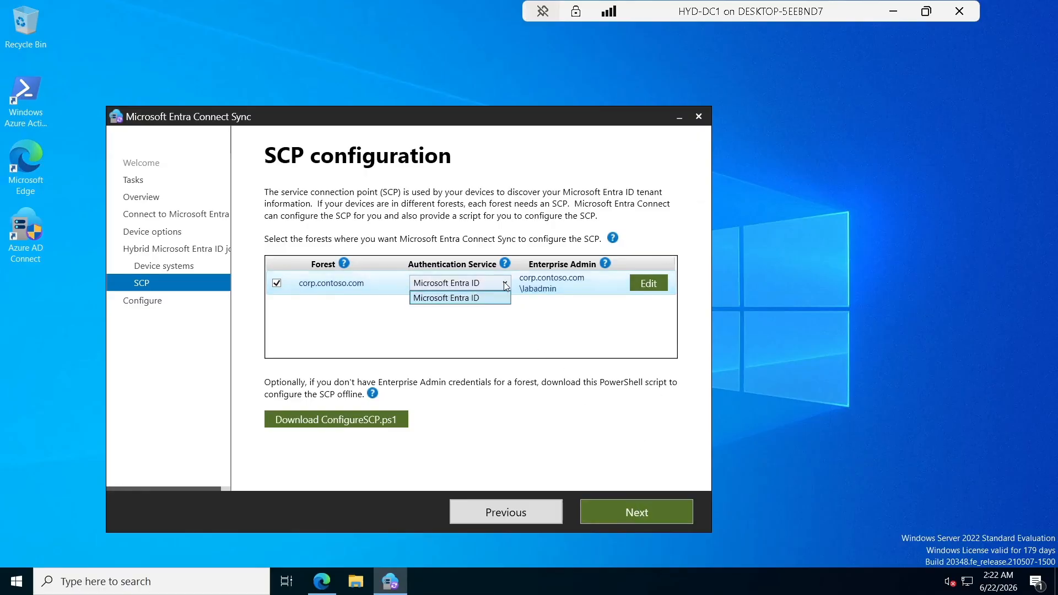
pyautogui.click(474, 297)
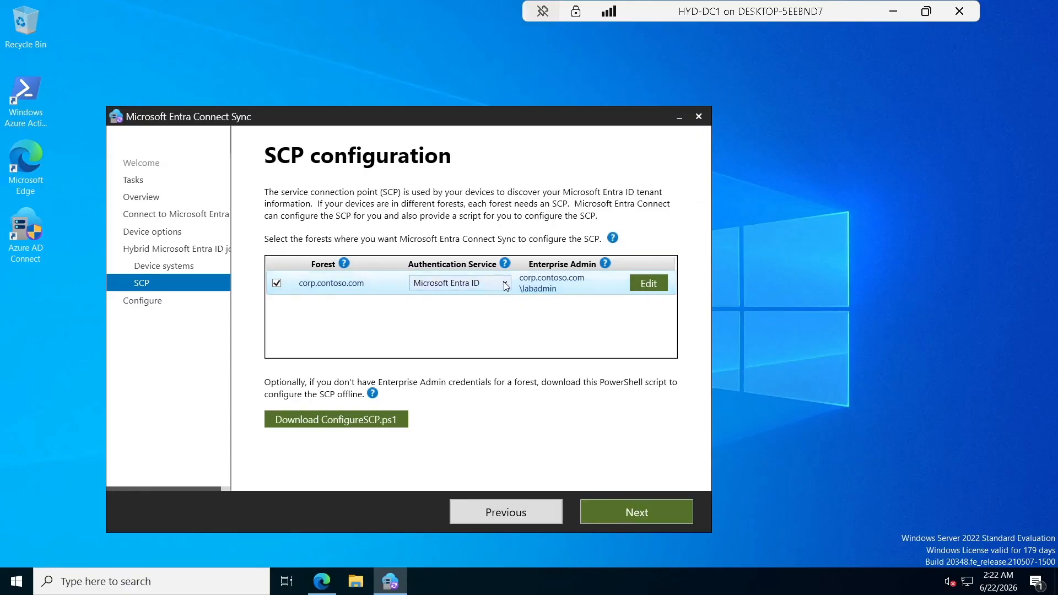
pyautogui.click(632, 514)
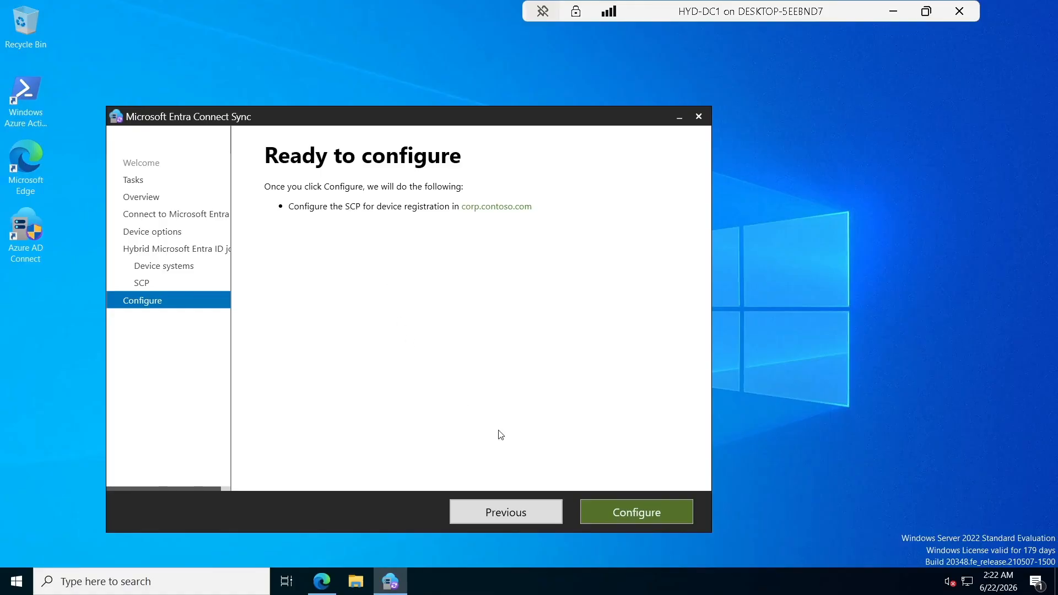
# Apply the hybrid join configuration, close the finished wizard, and refresh the desktop.
pyautogui.click(617, 511)
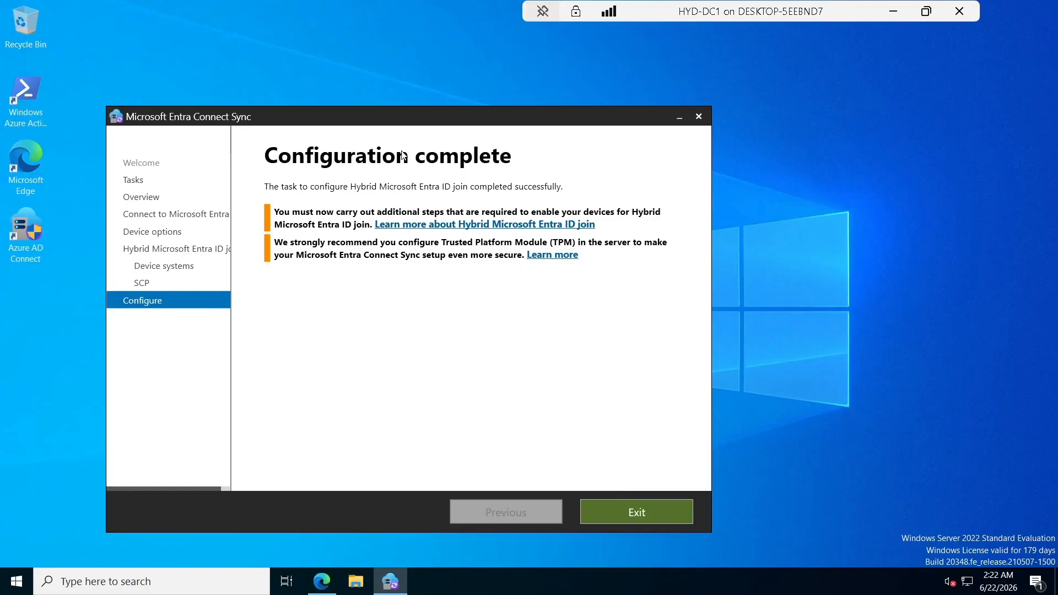
pyautogui.click(645, 516)
pyautogui.rightClick(415, 146)
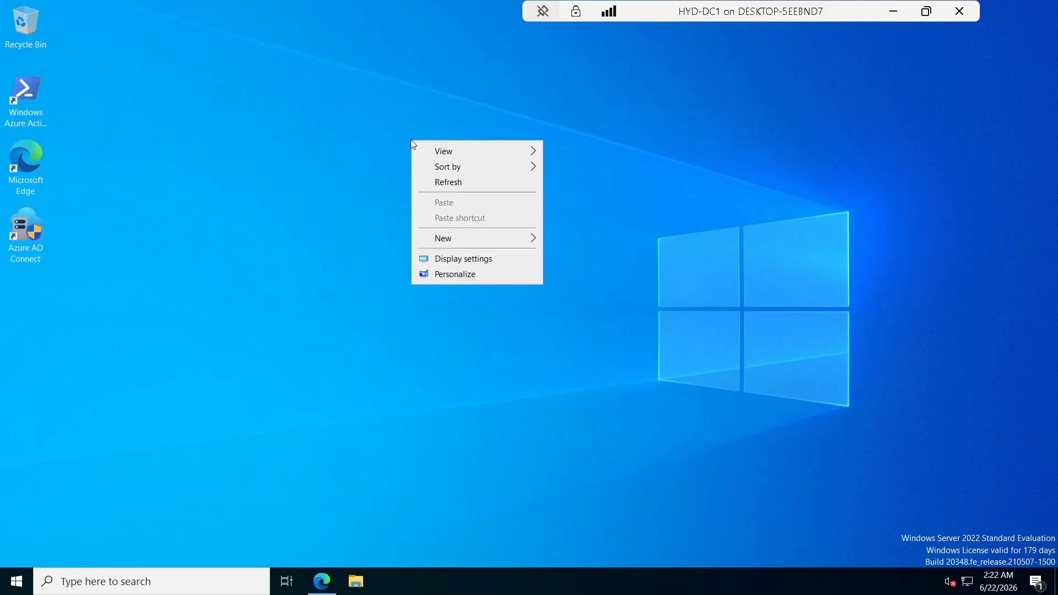
pyautogui.click(448, 178)
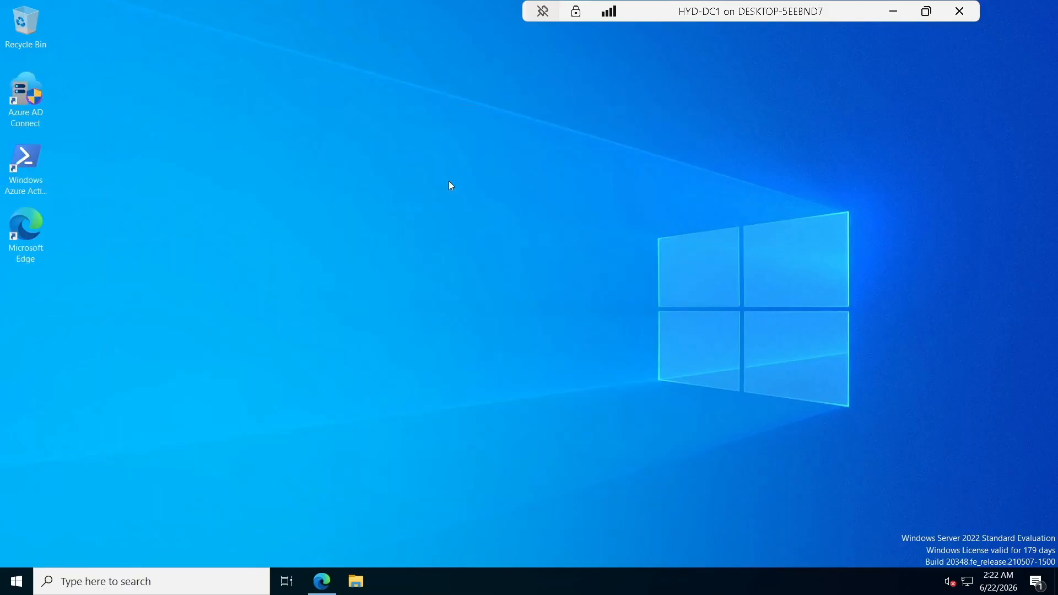
# Minimize the HYD-DC1 remote session and reopen it from the taskbar.
pyautogui.click(893, 12)
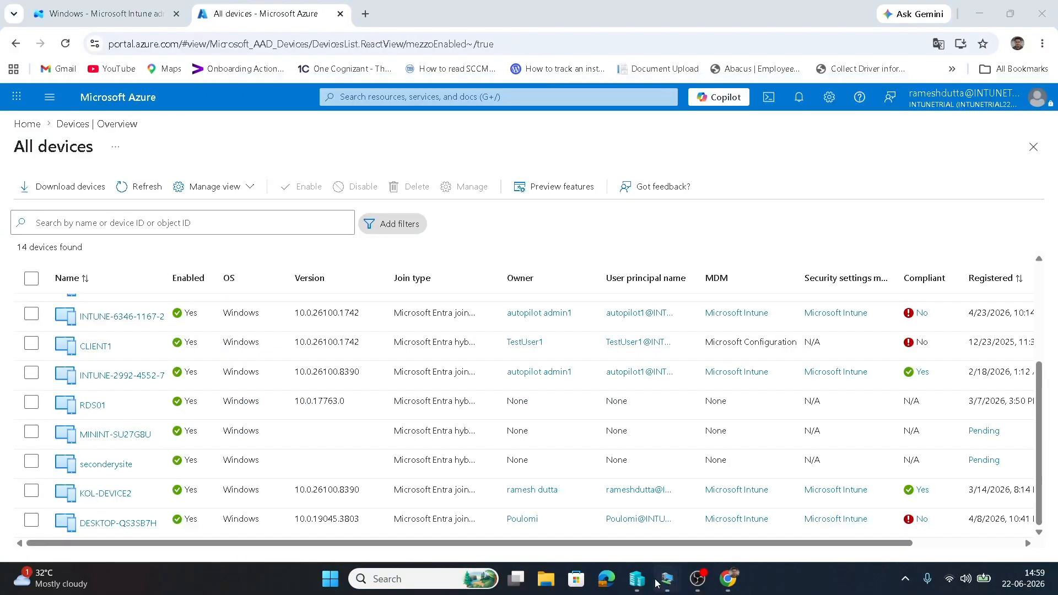
pyautogui.moveTo(667, 579)
pyautogui.click(508, 513)
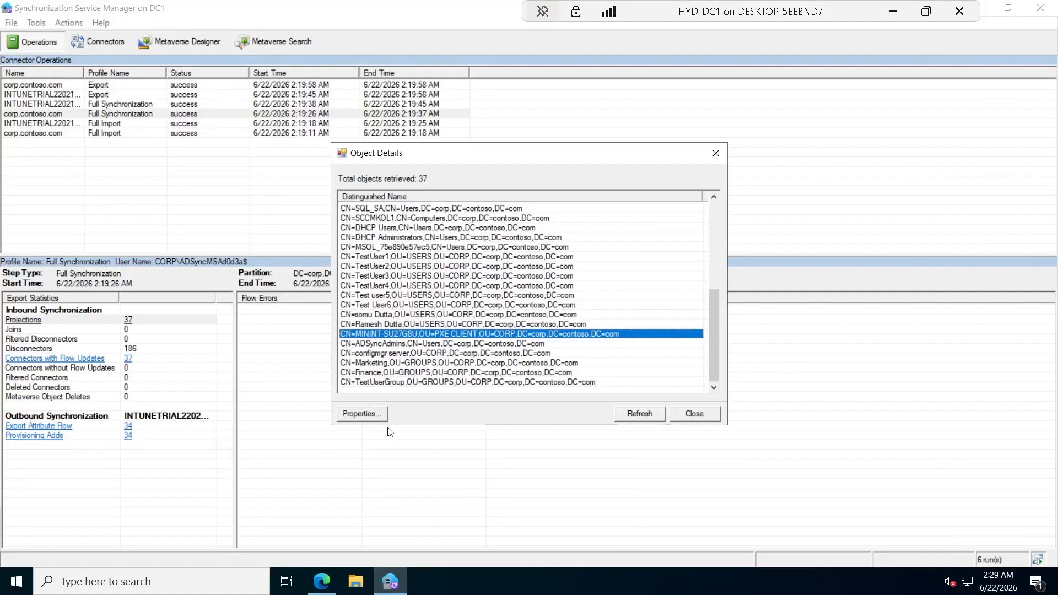
# Open the properties of the CN=MININT-SU27G8U connector space object.
pyautogui.click(368, 417)
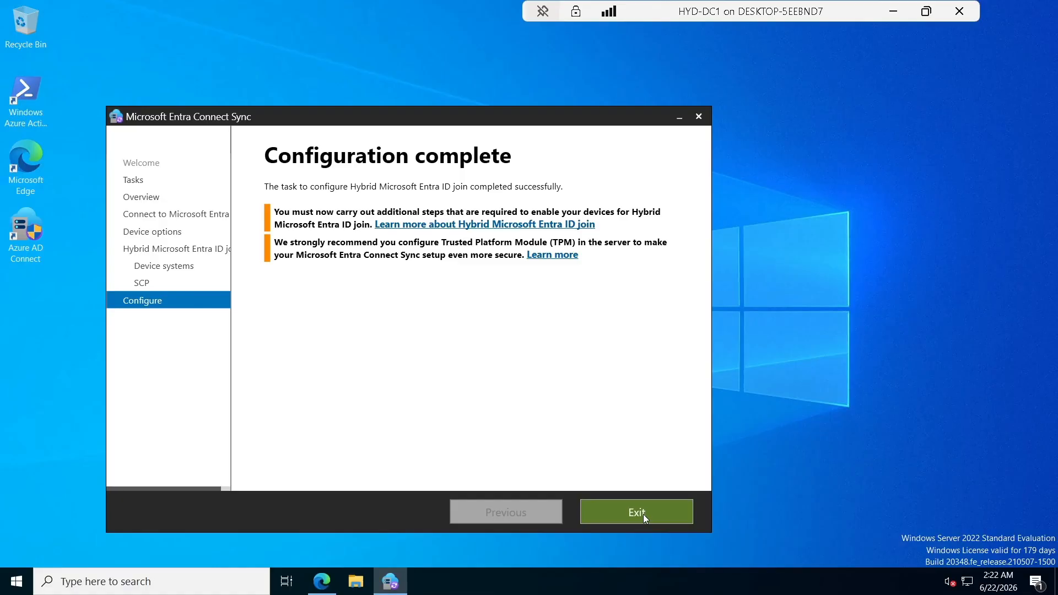
# Close the finished configuration wizard and refresh the desktop.
pyautogui.click(643, 514)
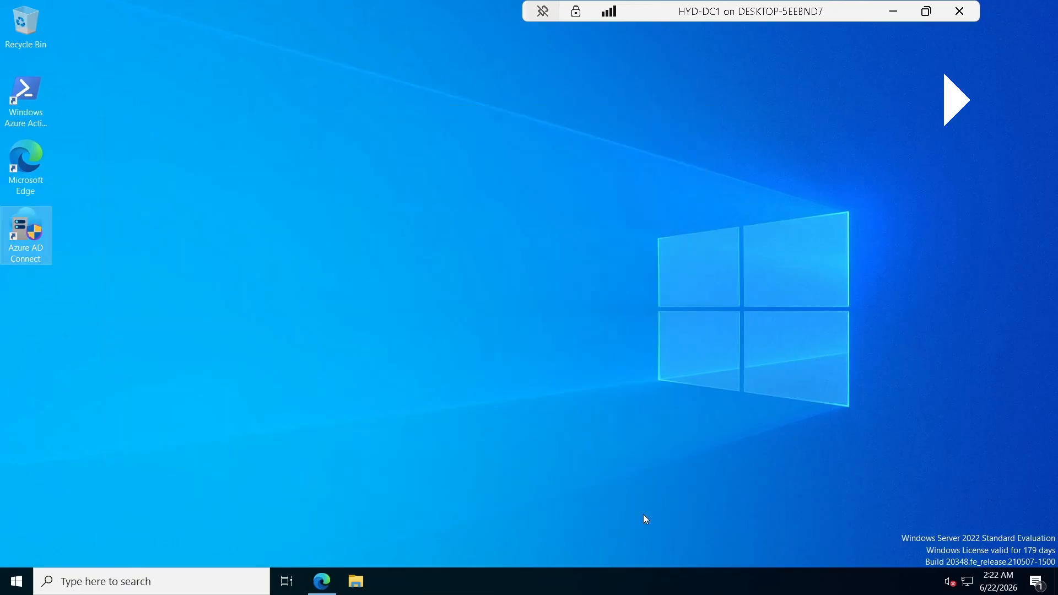
pyautogui.rightClick(411, 143)
pyautogui.click(449, 183)
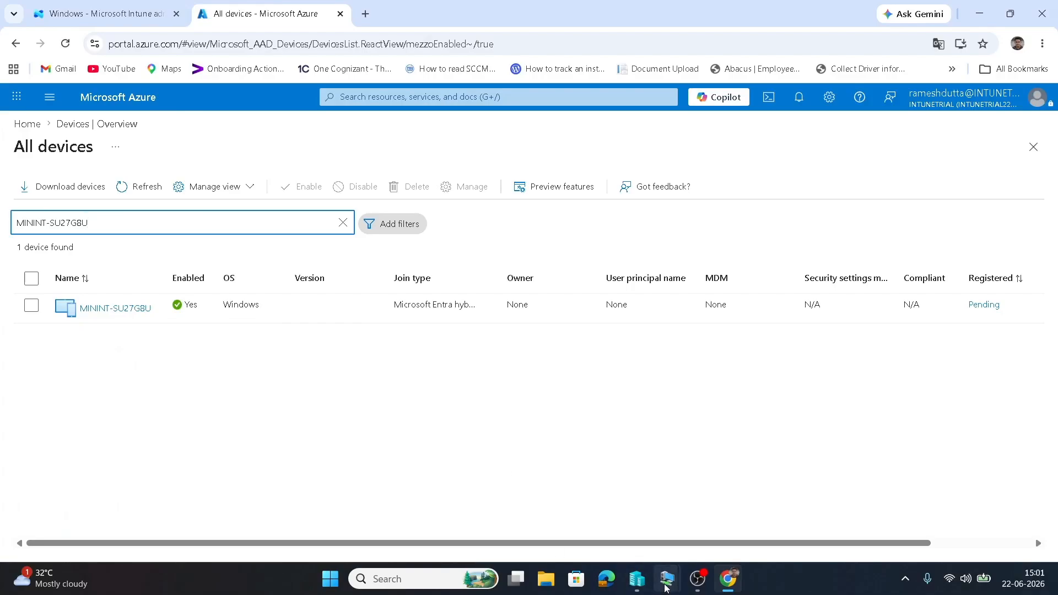
# Return to the HYD-DC1 session, then minimize it to reveal Azure's All devices page.
pyautogui.moveTo(666, 586)
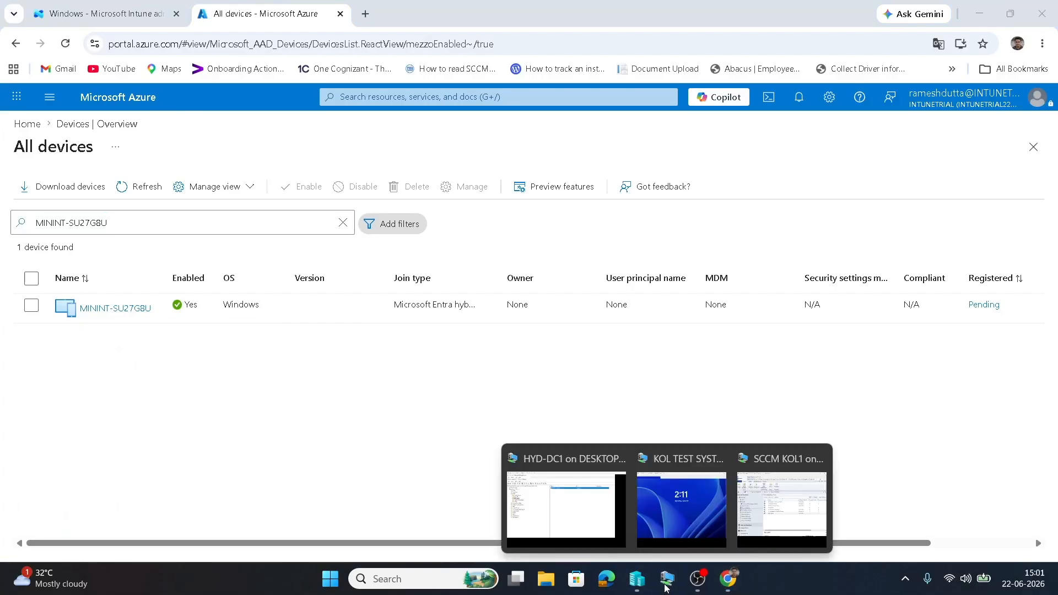
pyautogui.click(600, 532)
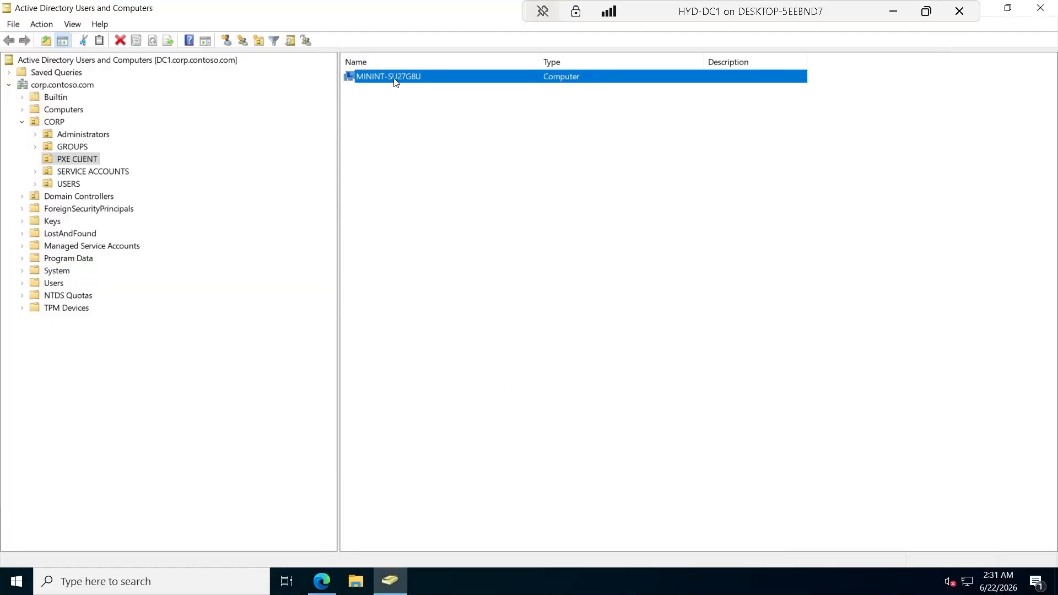
pyautogui.click(893, 11)
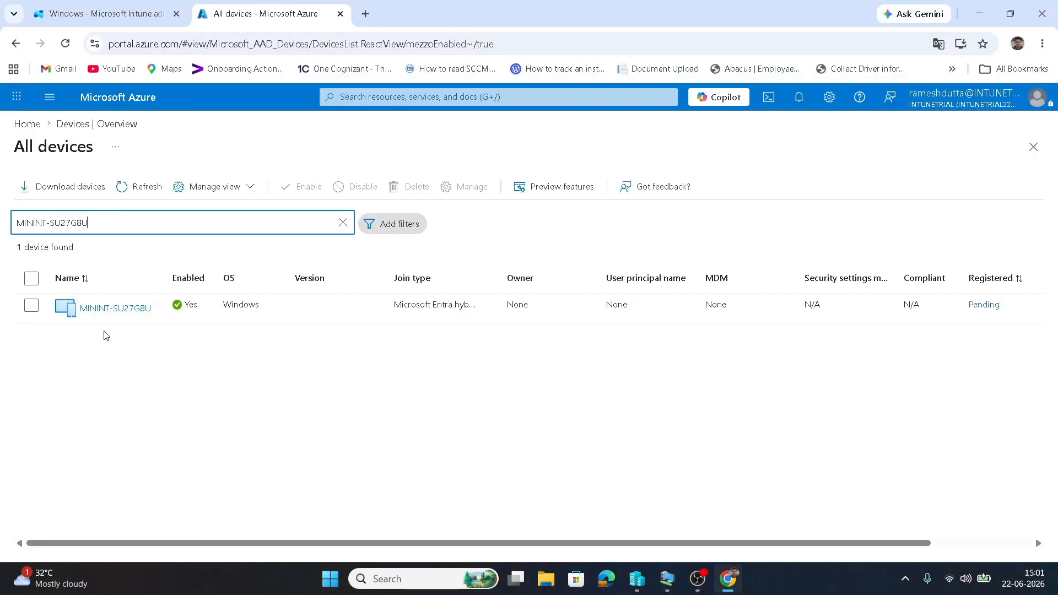
# Select MININT-SU27G8U, widen the Join type column, and review the Pending registration guidance.
pyautogui.click(31, 306)
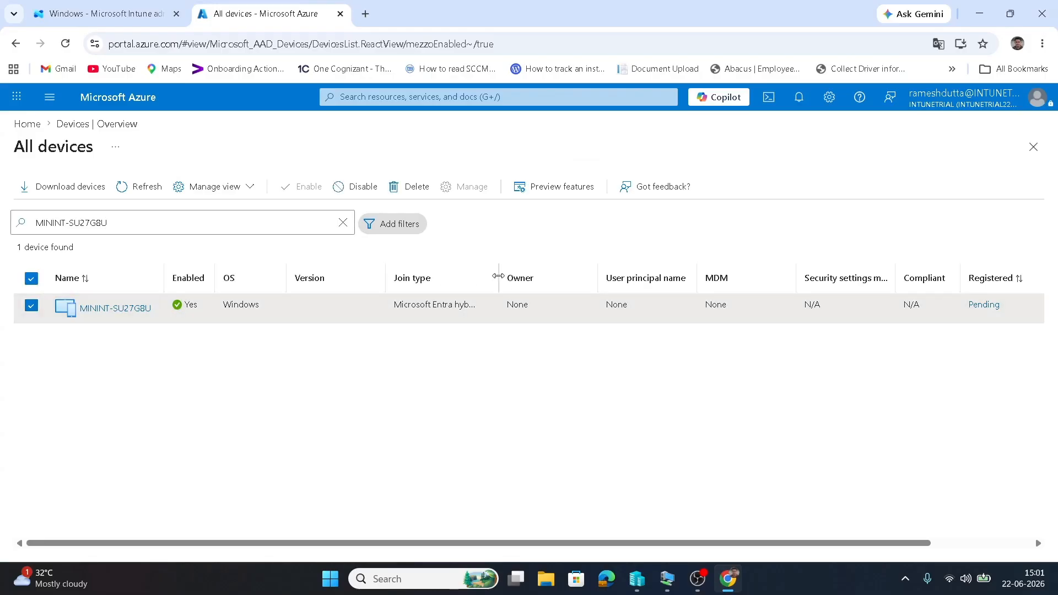
pyautogui.moveTo(499, 276); pyautogui.dragTo(569, 287)
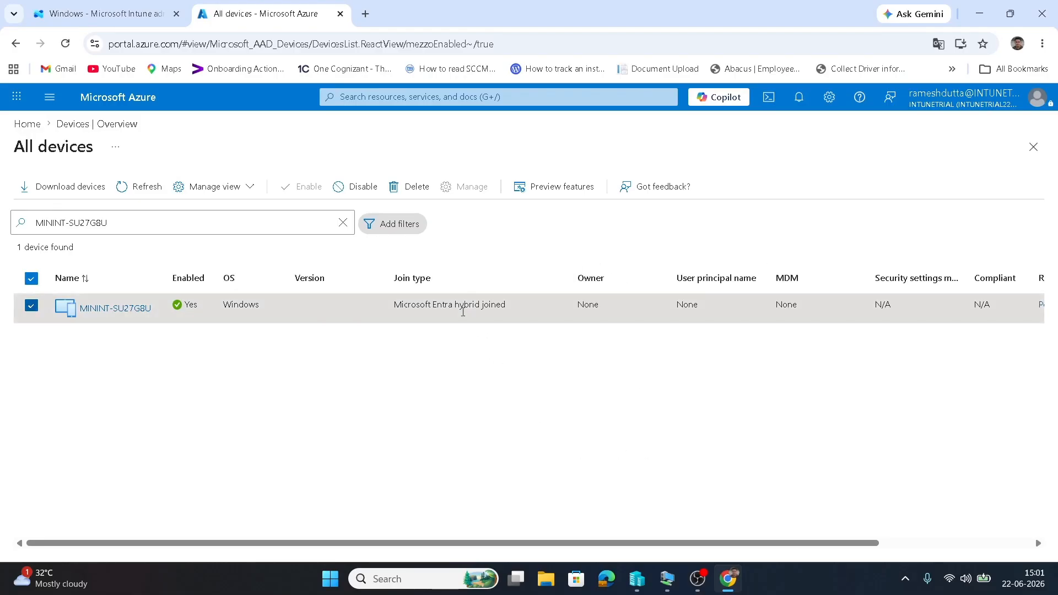
pyautogui.moveTo(670, 544); pyautogui.dragTo(859, 543)
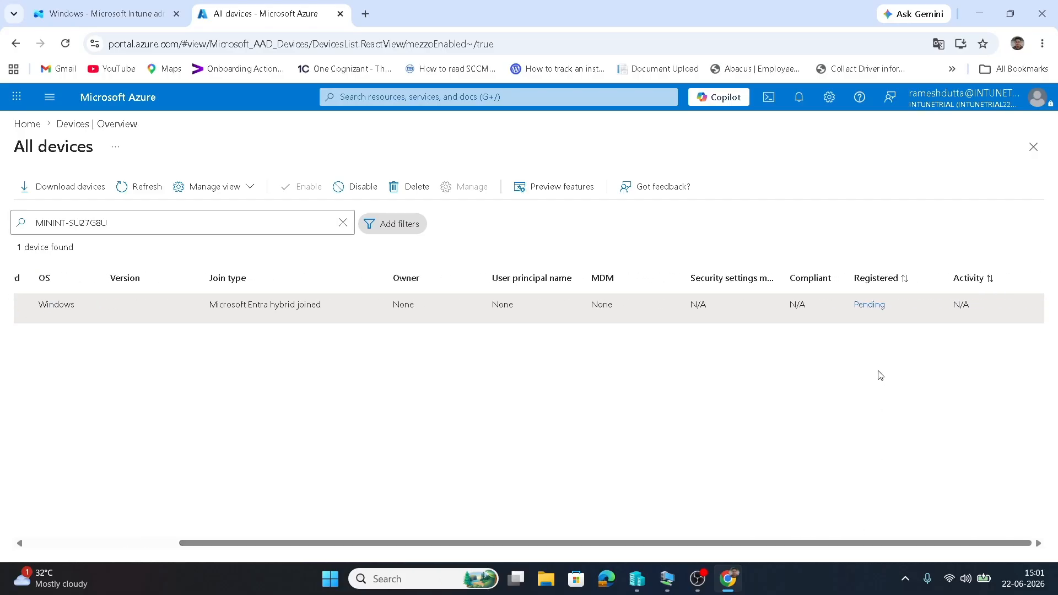
pyautogui.click(871, 306)
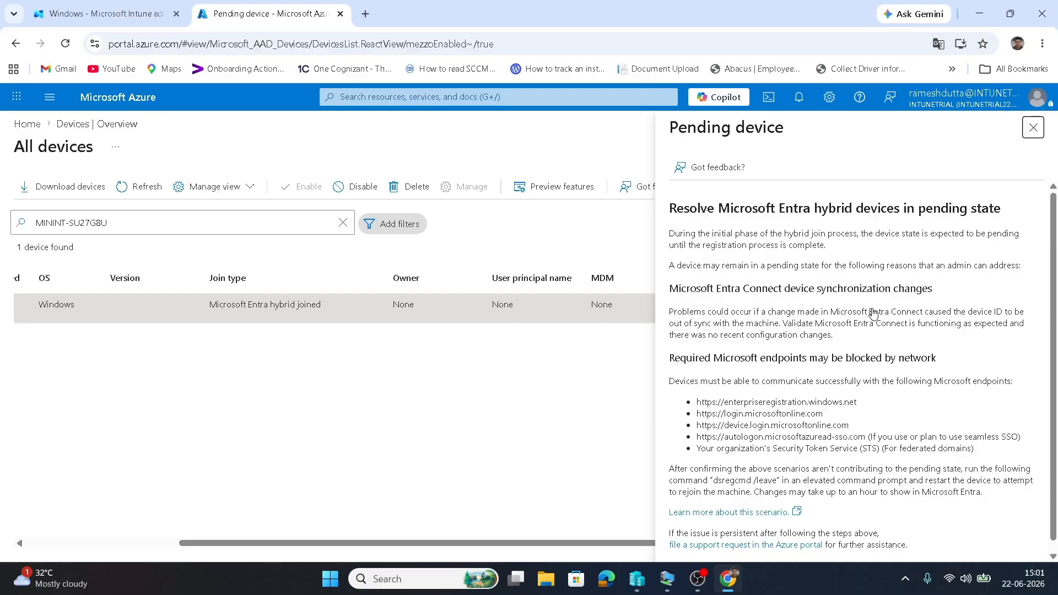
pyautogui.scroll(-1, 873, 313)
pyautogui.click(1034, 127)
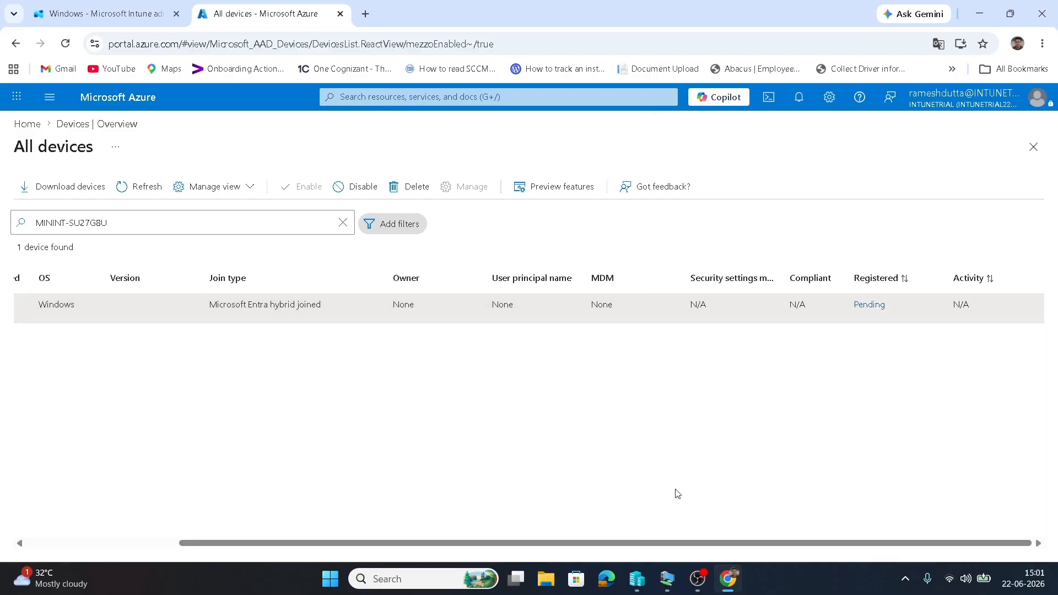
# Refresh the All devices list to recheck MININT-SU27G8U's registration status.
pyautogui.click(129, 191)
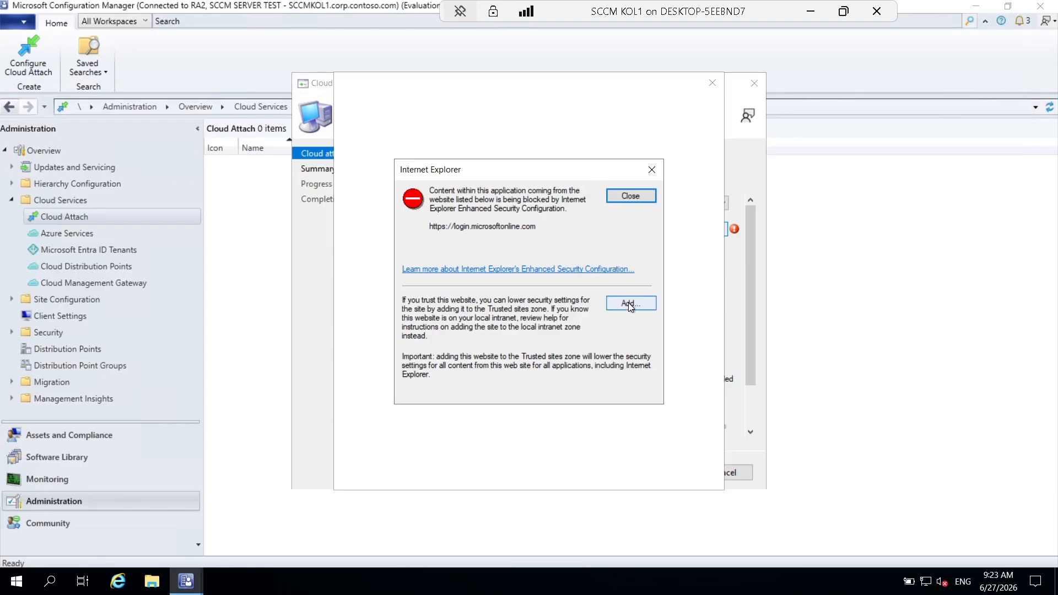
# Dismiss the IE warning and sign in to Intune with the tenant admin e-mail and password.
pyautogui.click(652, 169)
pyautogui.click(711, 84)
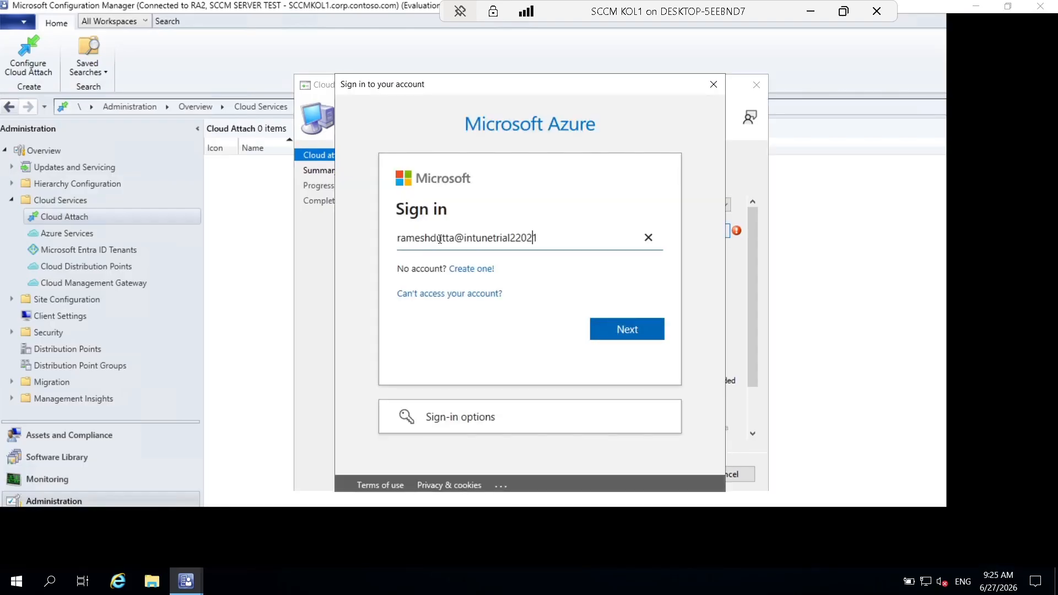
pyautogui.write('993')
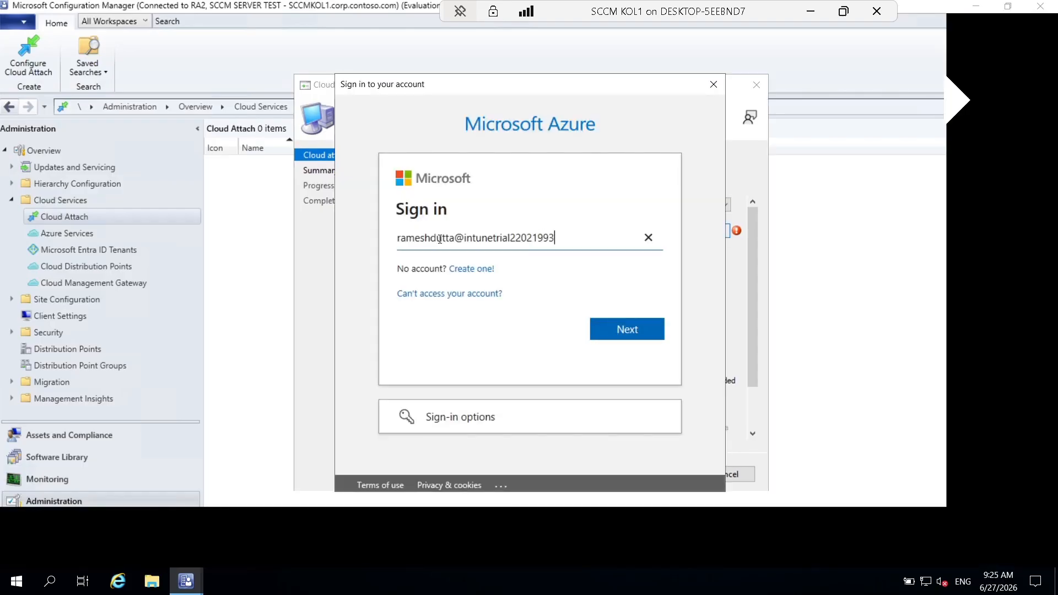
pyautogui.write('.onmicros')
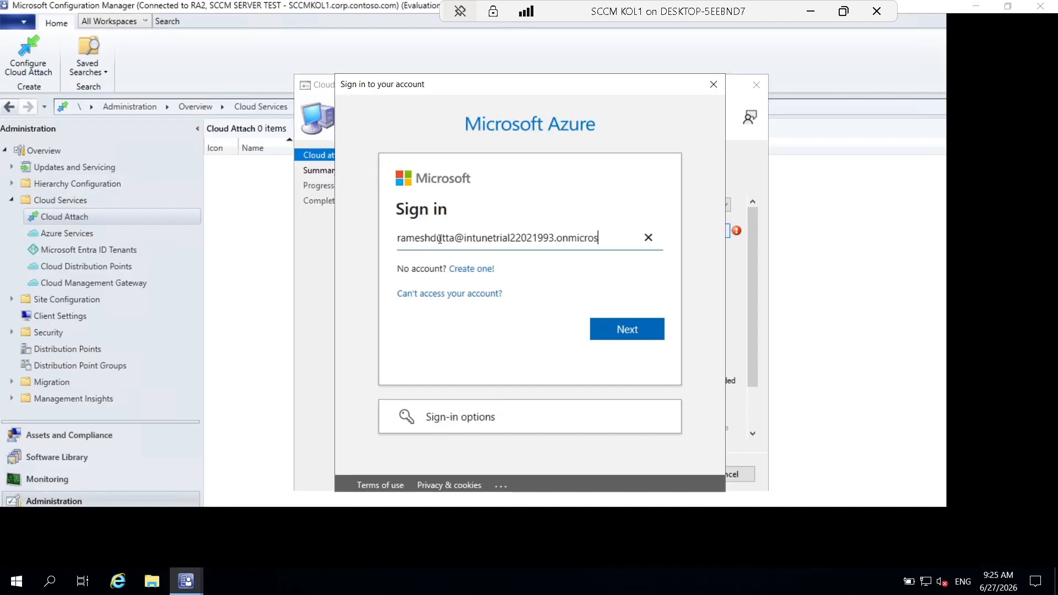
pyautogui.write('oft.com')
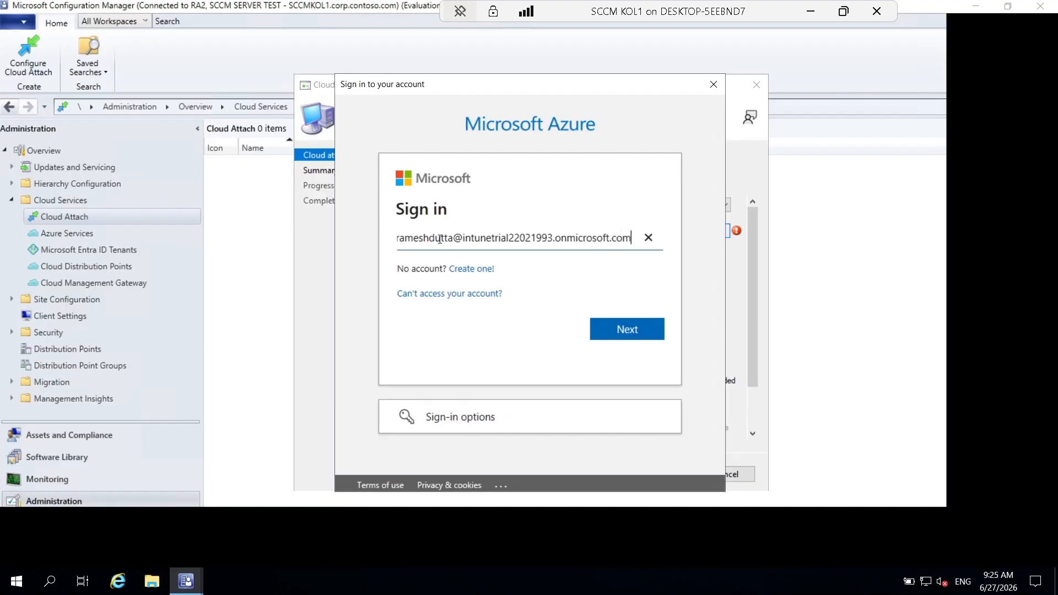
pyautogui.click(622, 326)
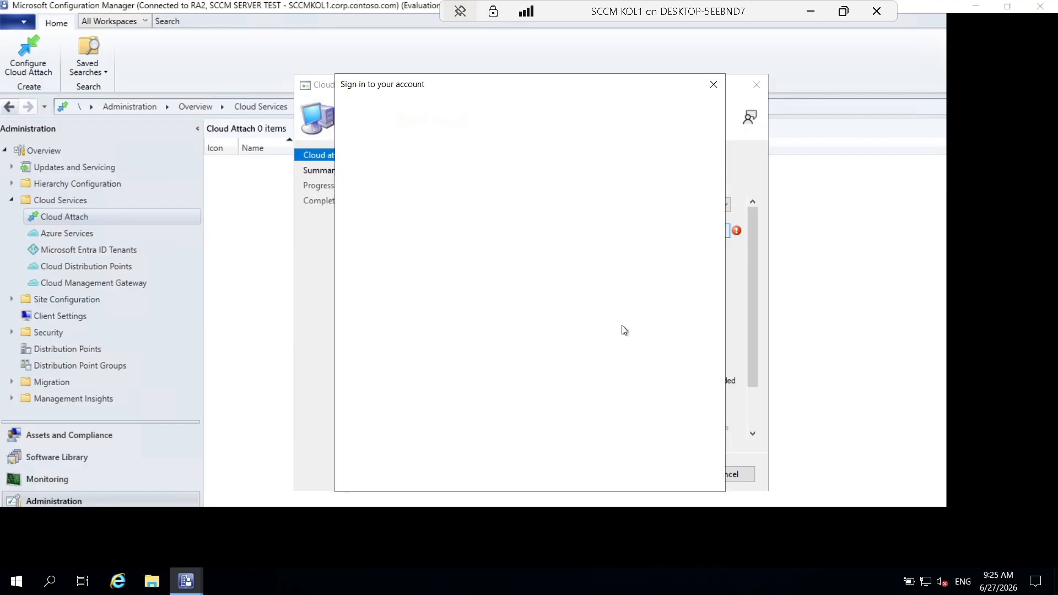
pyautogui.write('Pa')
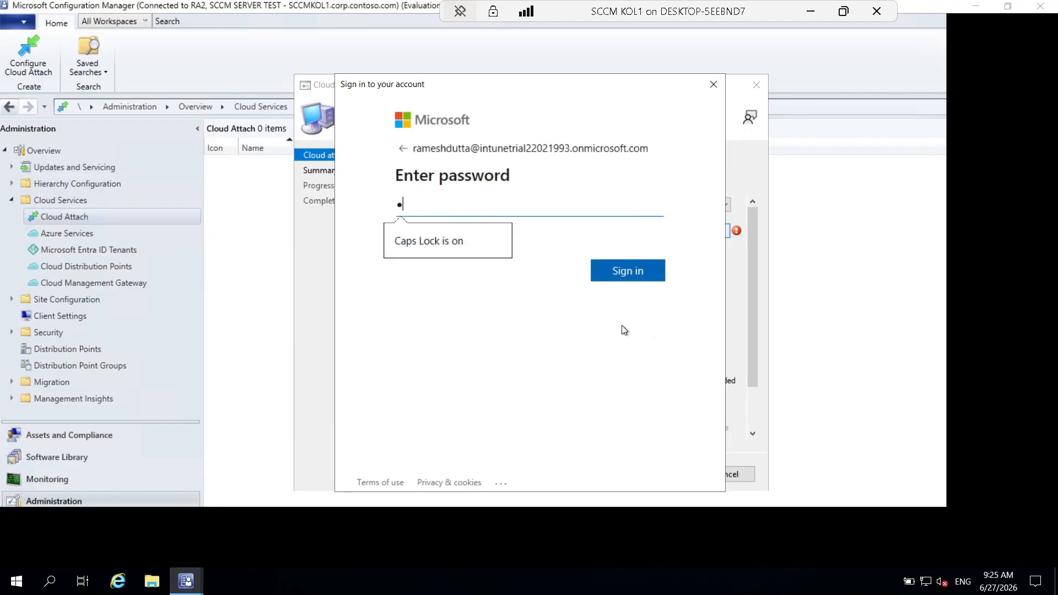
pyautogui.write('ssword123')
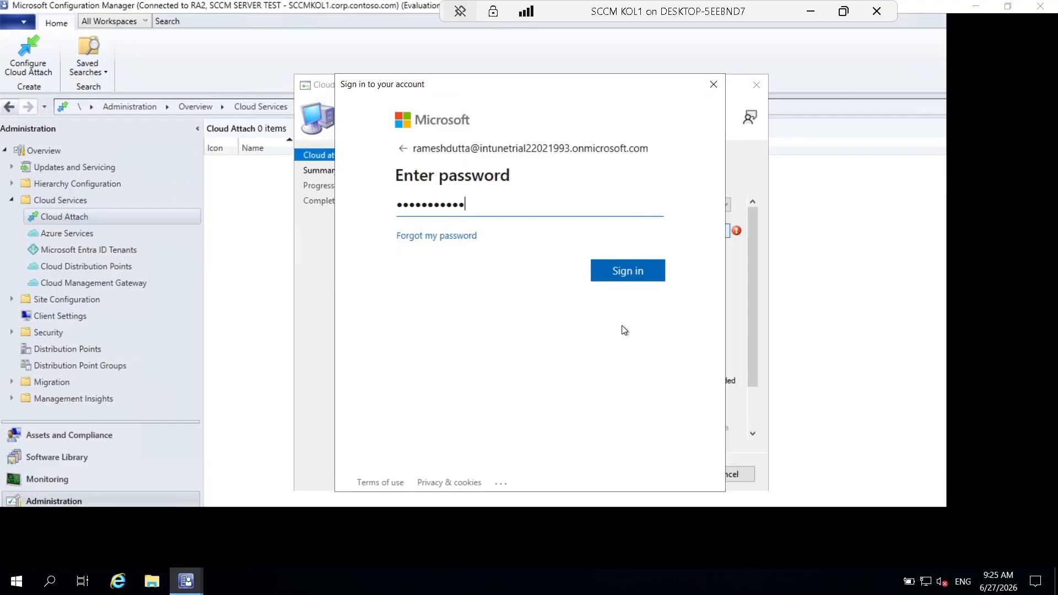
pyautogui.click(628, 272)
pyautogui.click(628, 272)
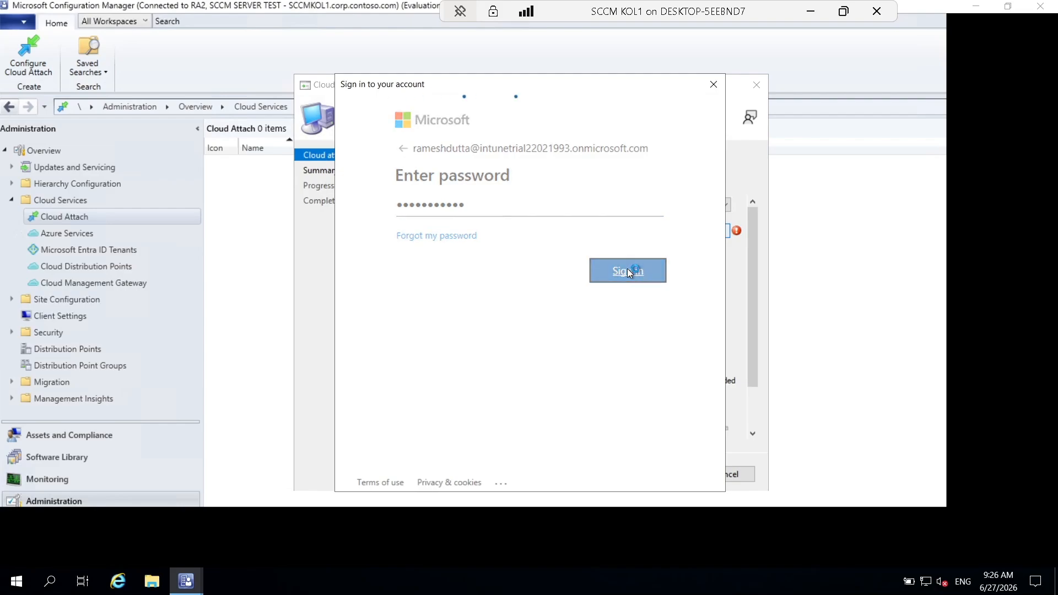
pyautogui.click(549, 324)
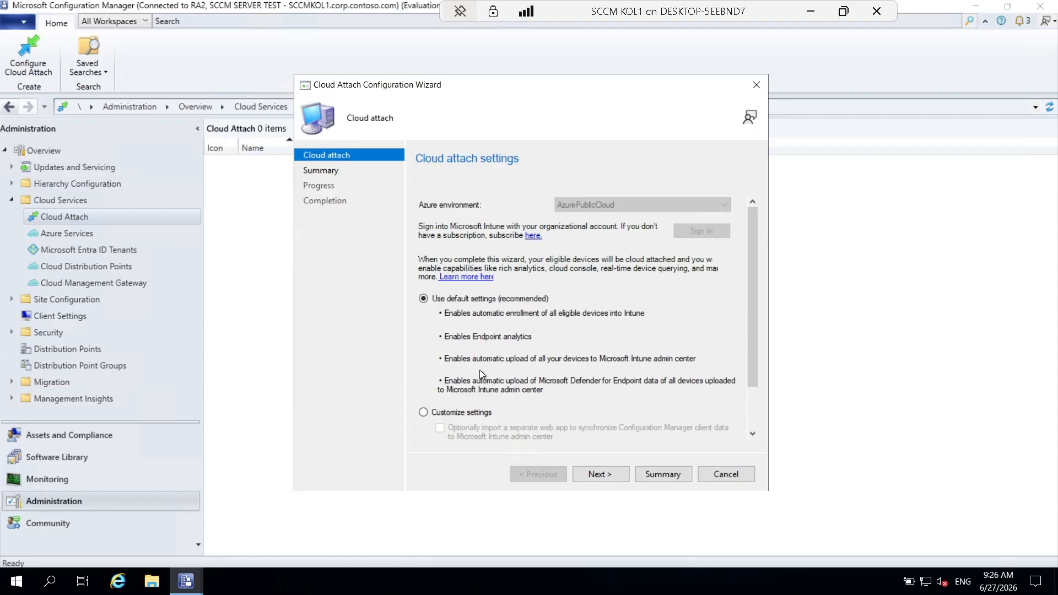
# Keep 'Use default settings (recommended)' and advance past the Cloud attach settings page.
pyautogui.click(597, 478)
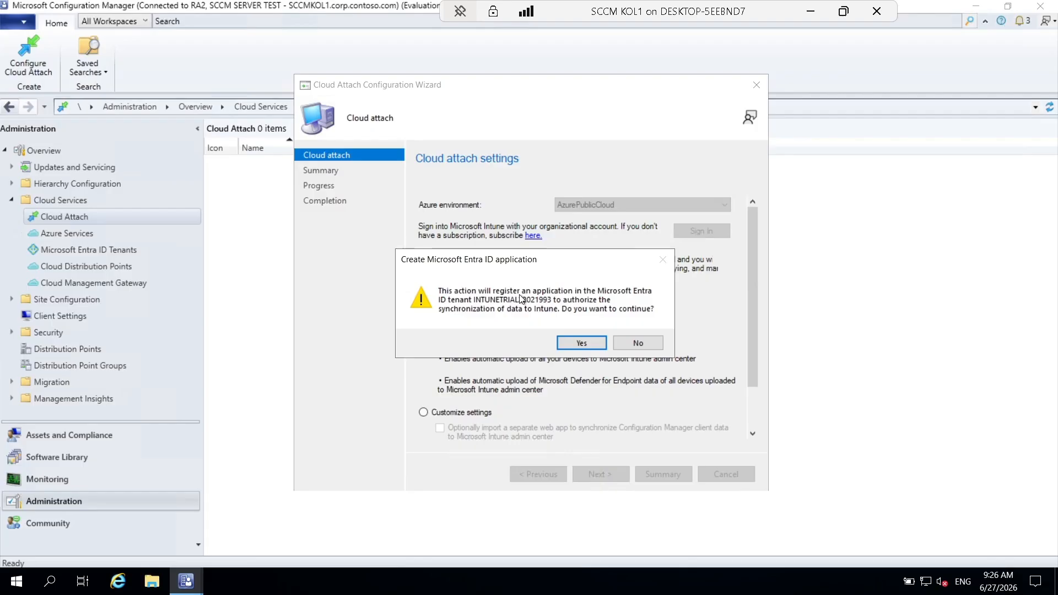
# Approve the Entra ID app registration, apply the Summary settings, and minimize the VM window.
pyautogui.click(581, 343)
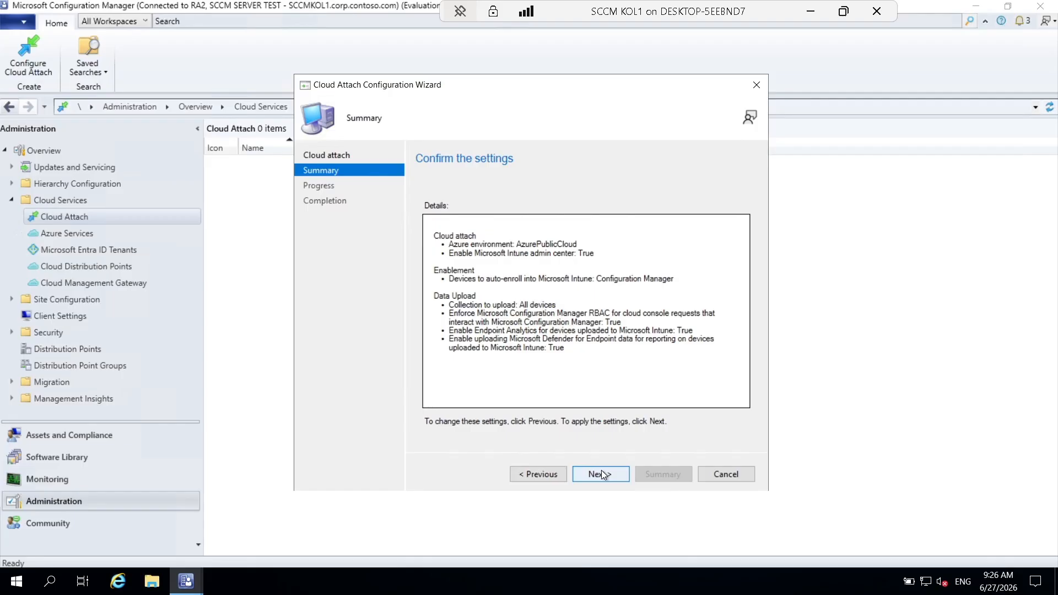
pyautogui.click(601, 473)
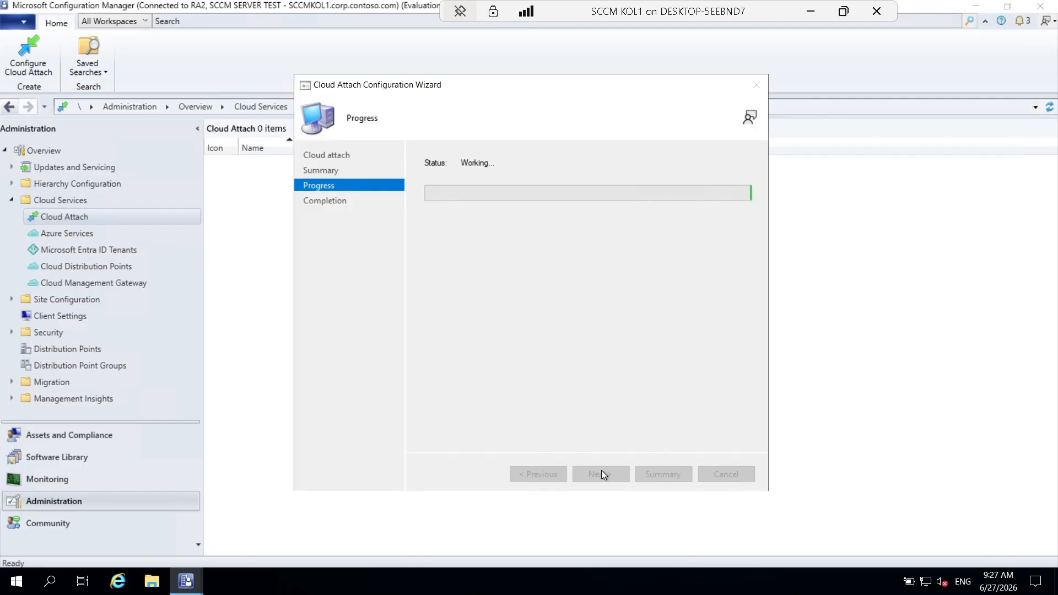
pyautogui.click(819, 14)
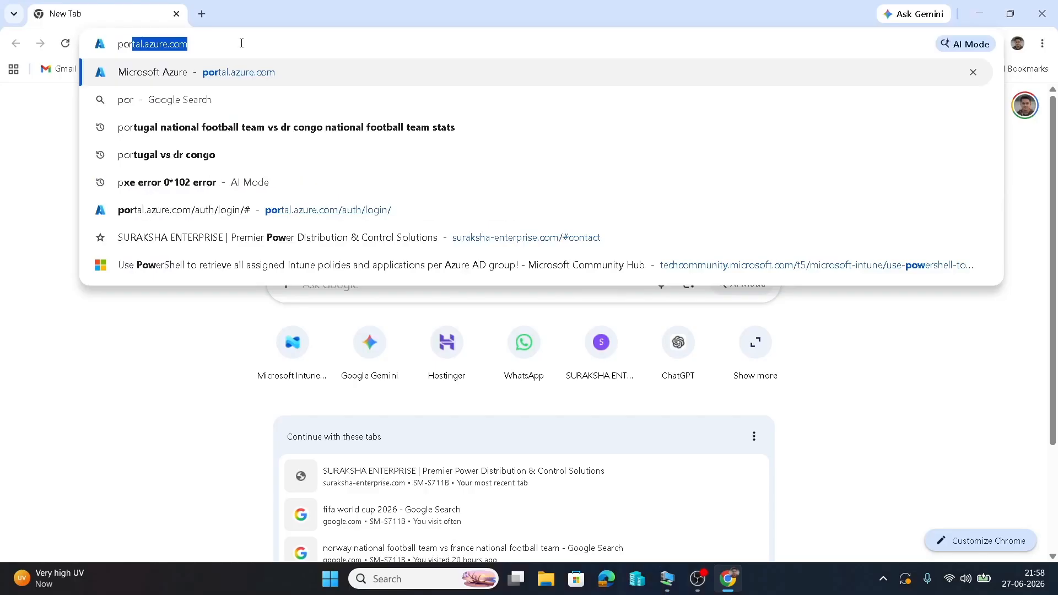
# Load portal.azure.com, then return to the SCCM KOL1 remote session showing the completed wizard.
pyautogui.press('Return')
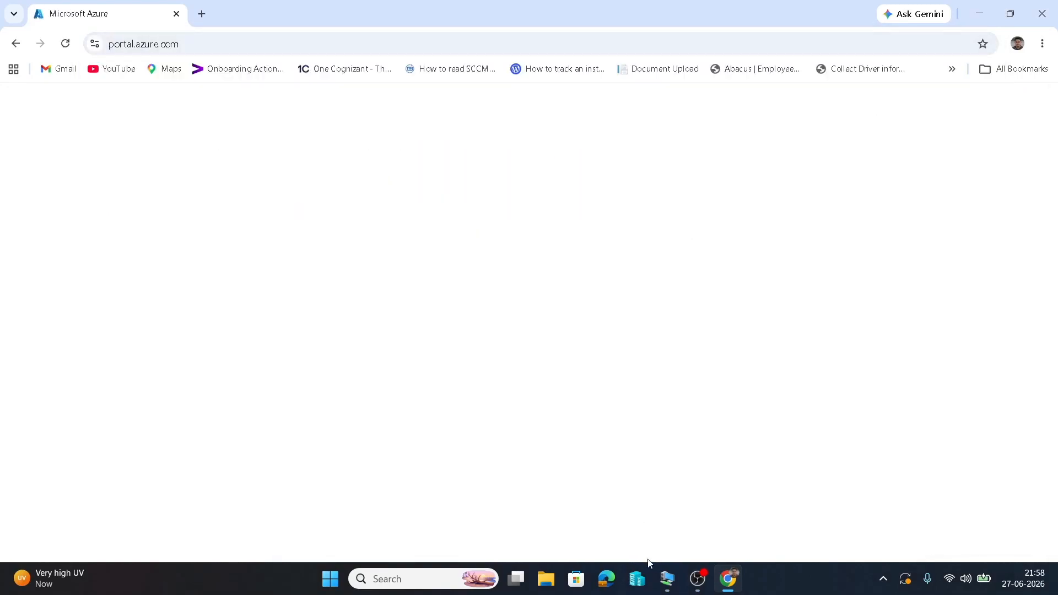
pyautogui.moveTo(661, 582)
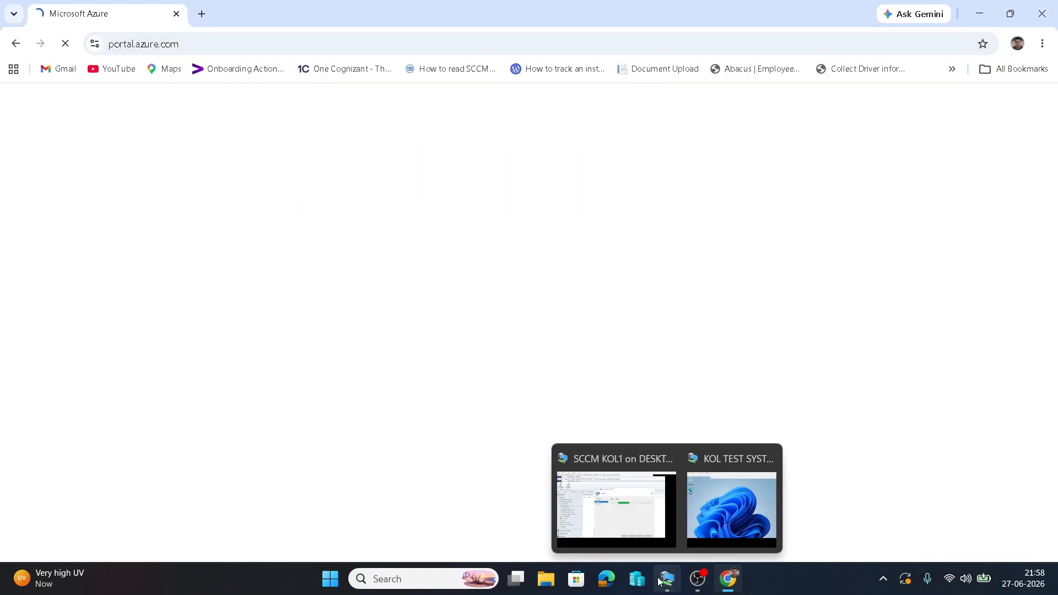
pyautogui.click(637, 515)
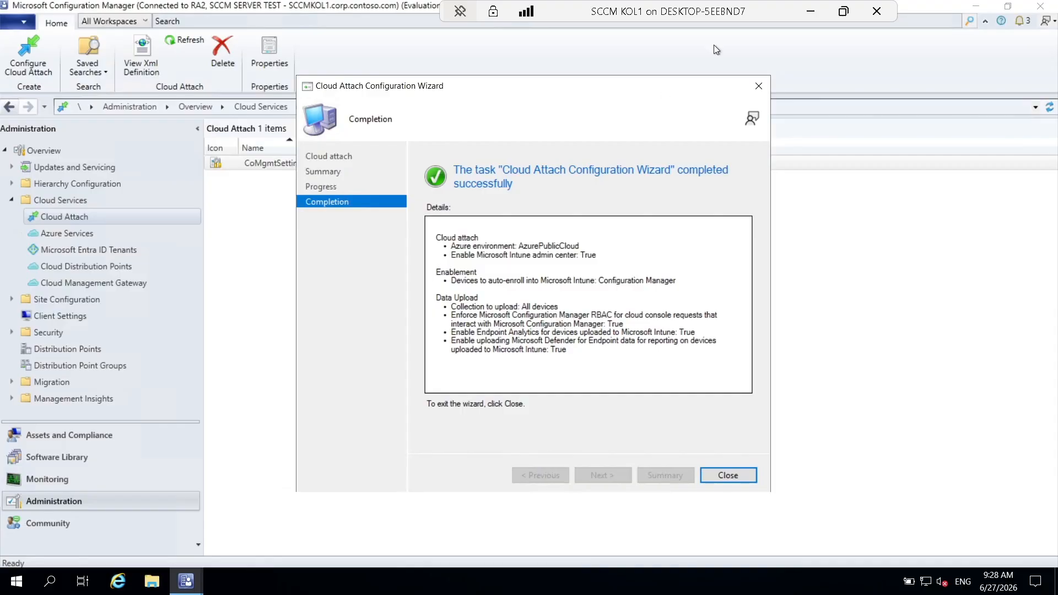
pyautogui.click(843, 11)
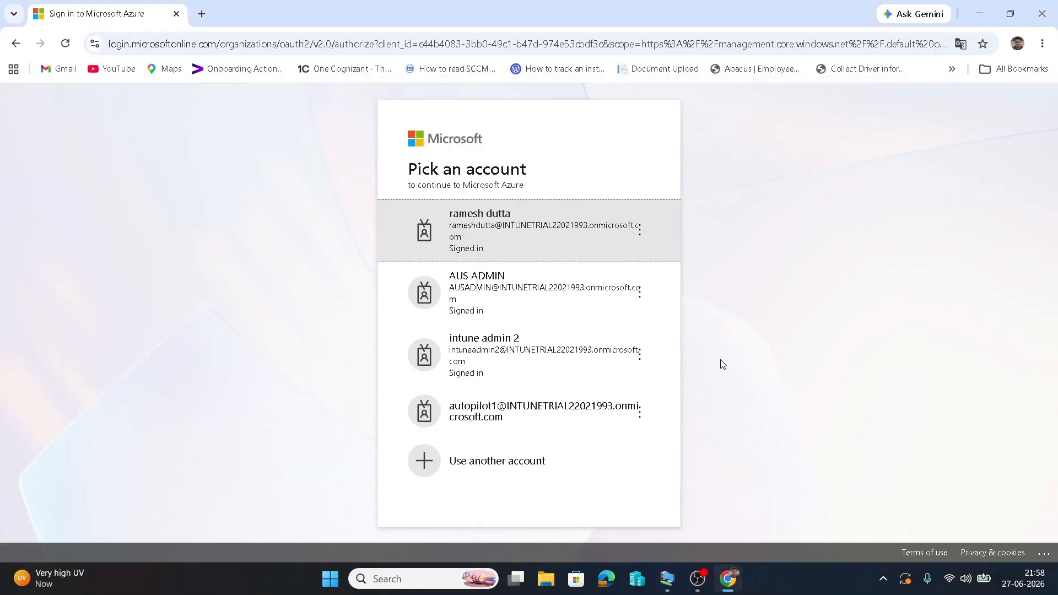
pyautogui.moveTo(697, 585)
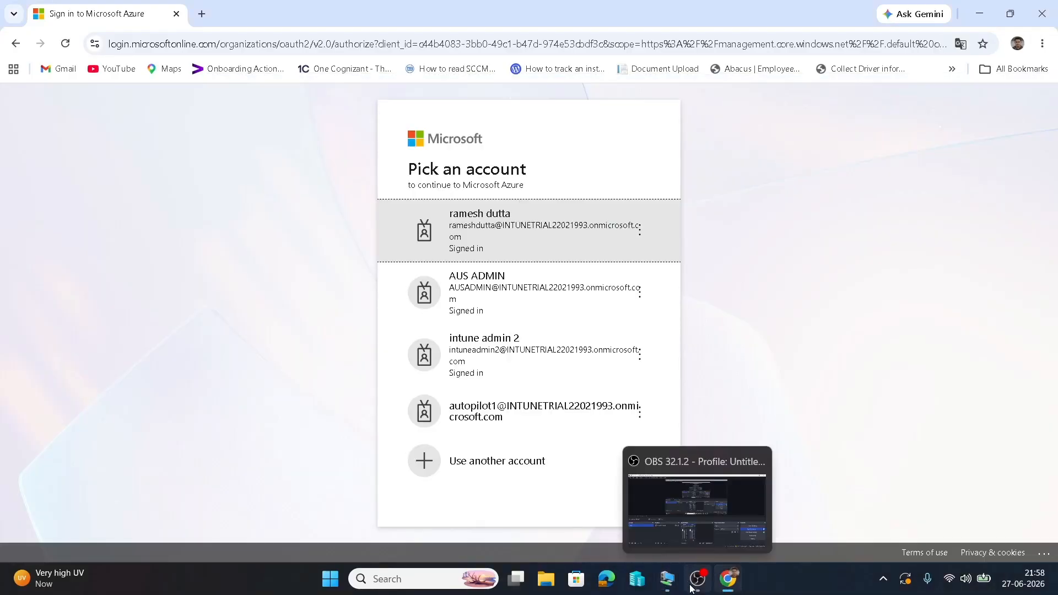
pyautogui.click(705, 527)
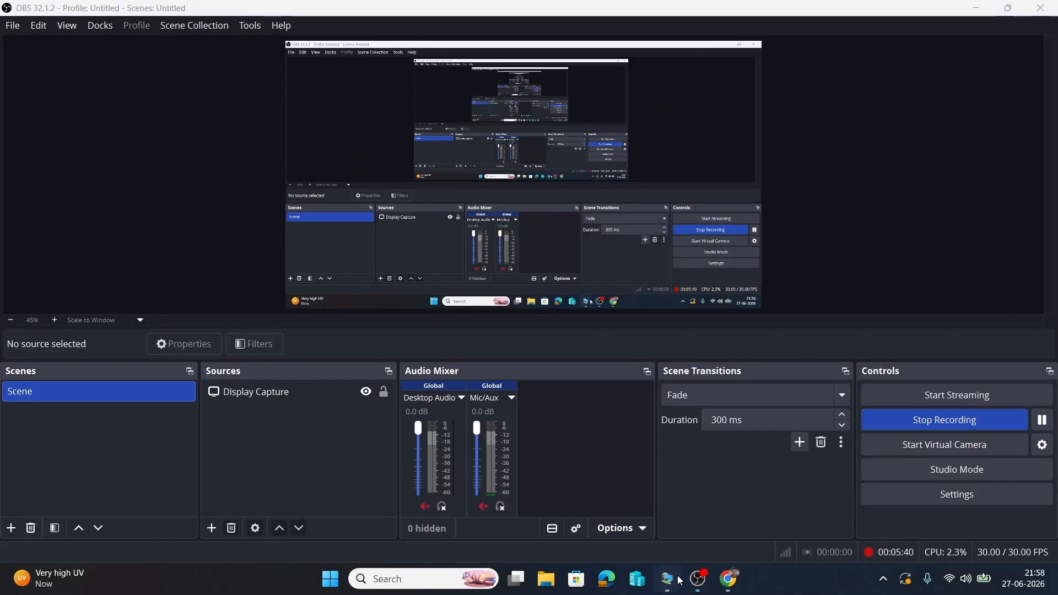
pyautogui.moveTo(668, 579)
pyautogui.click(617, 501)
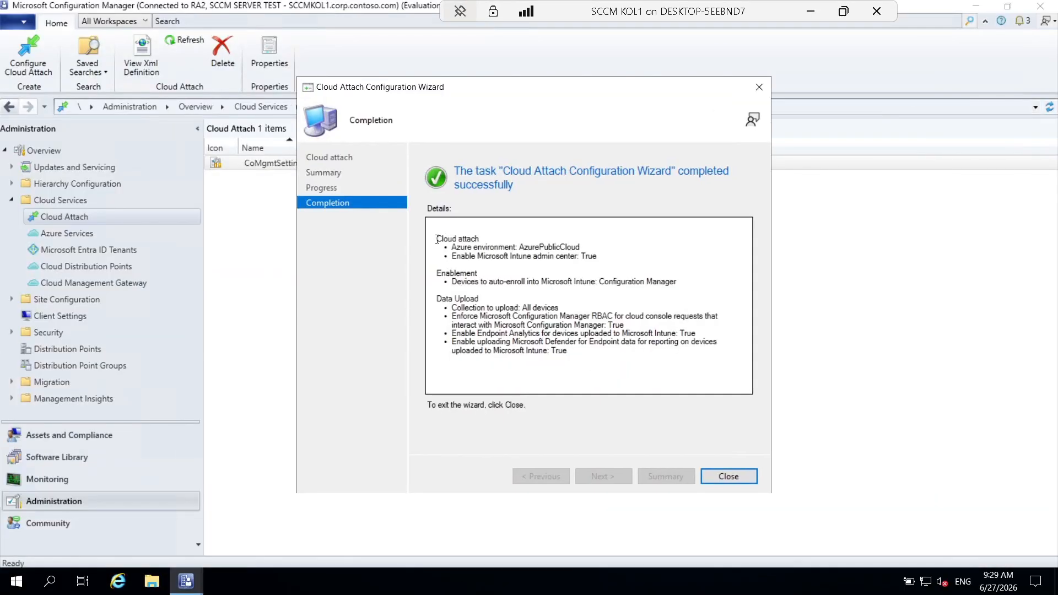
# Close the completed Cloud Attach wizard and widen the Name and Description columns.
pyautogui.moveTo(437, 239); pyautogui.dragTo(600, 356)
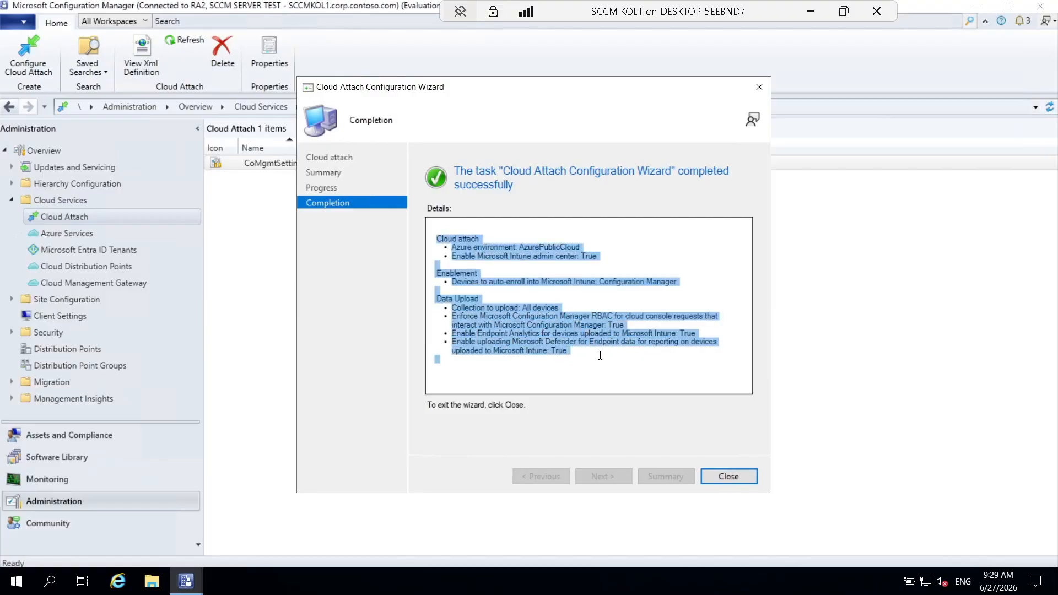
pyautogui.click(725, 478)
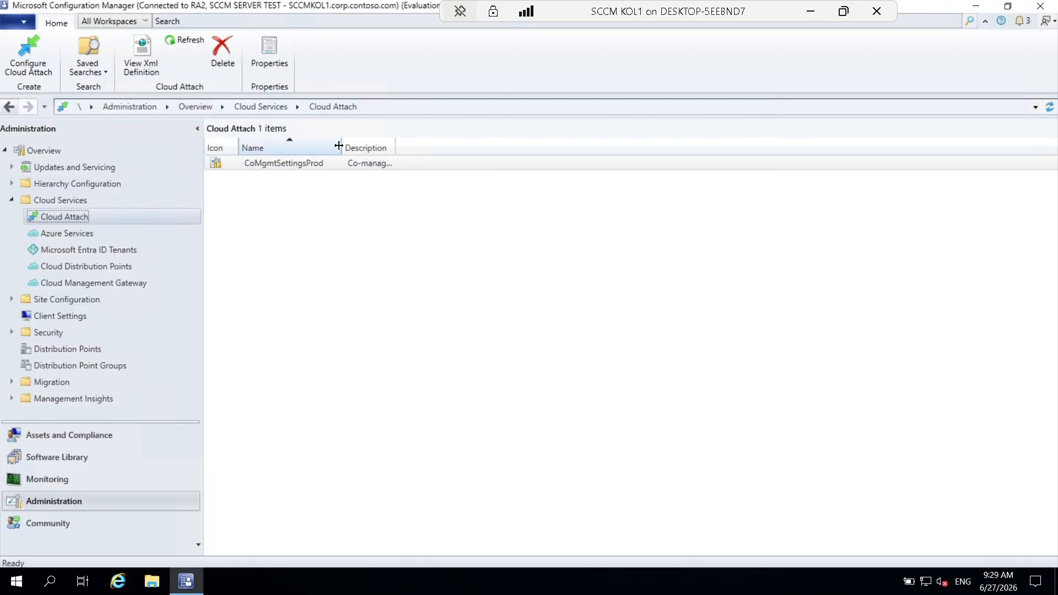
pyautogui.moveTo(339, 145); pyautogui.dragTo(421, 146)
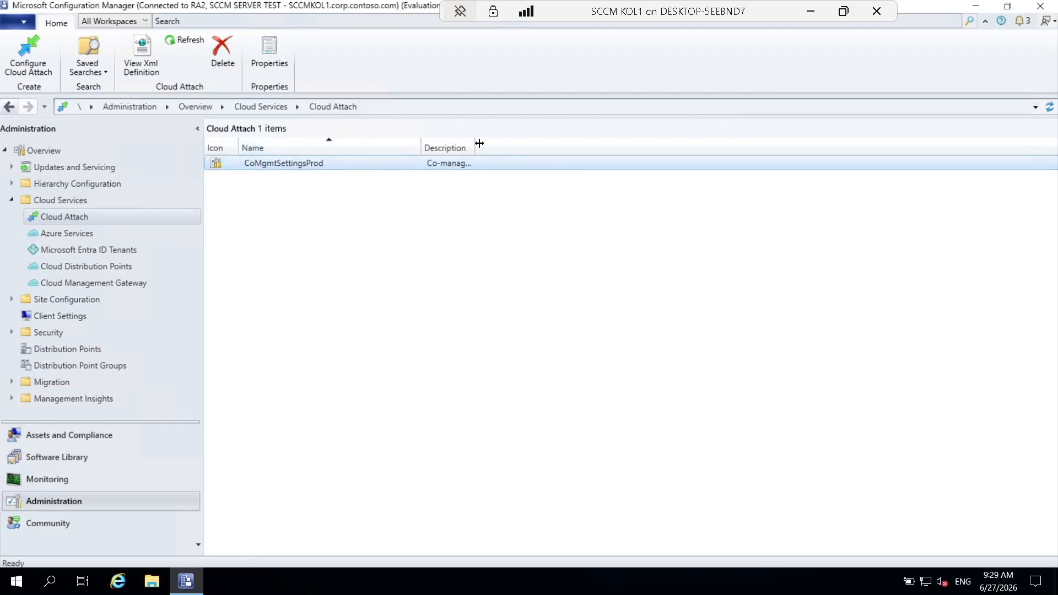
pyautogui.moveTo(526, 142); pyautogui.dragTo(621, 144)
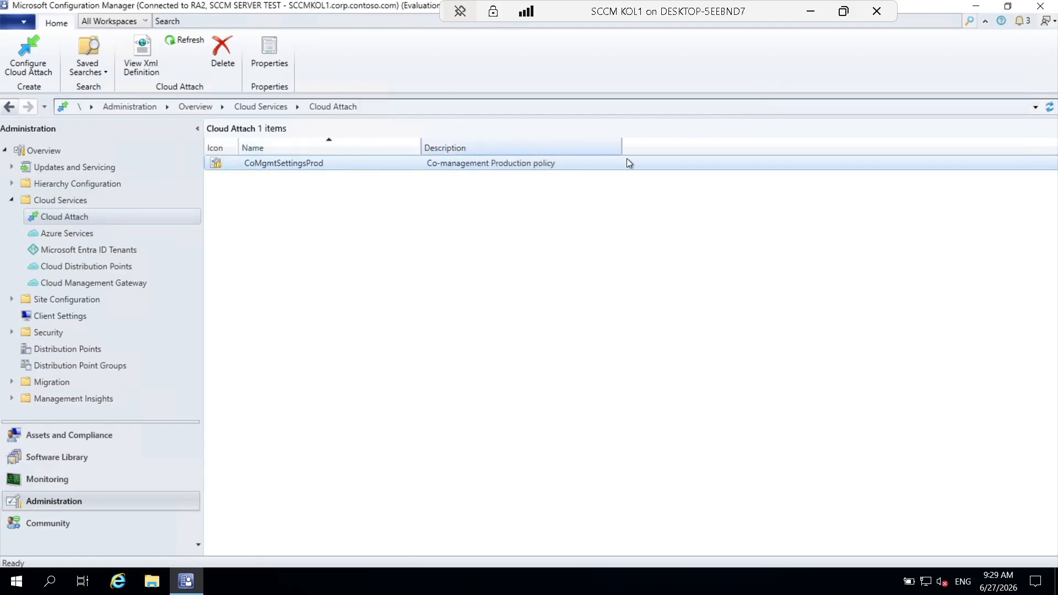
# Show the ConfigMgrSvc entry under Azure Services with widened columns, then minimize the session.
pyautogui.click(71, 237)
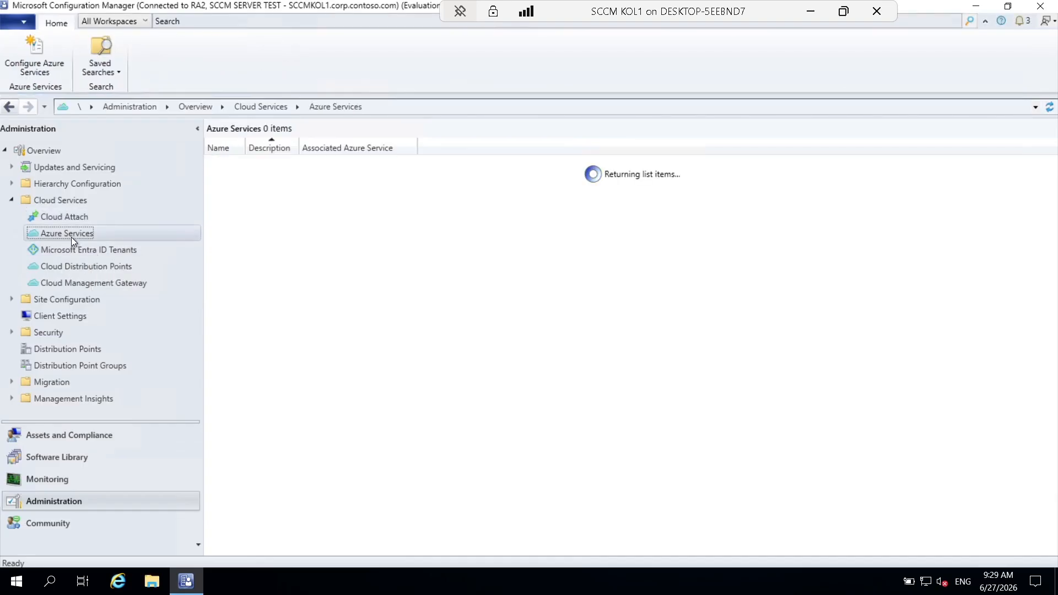
pyautogui.click(253, 161)
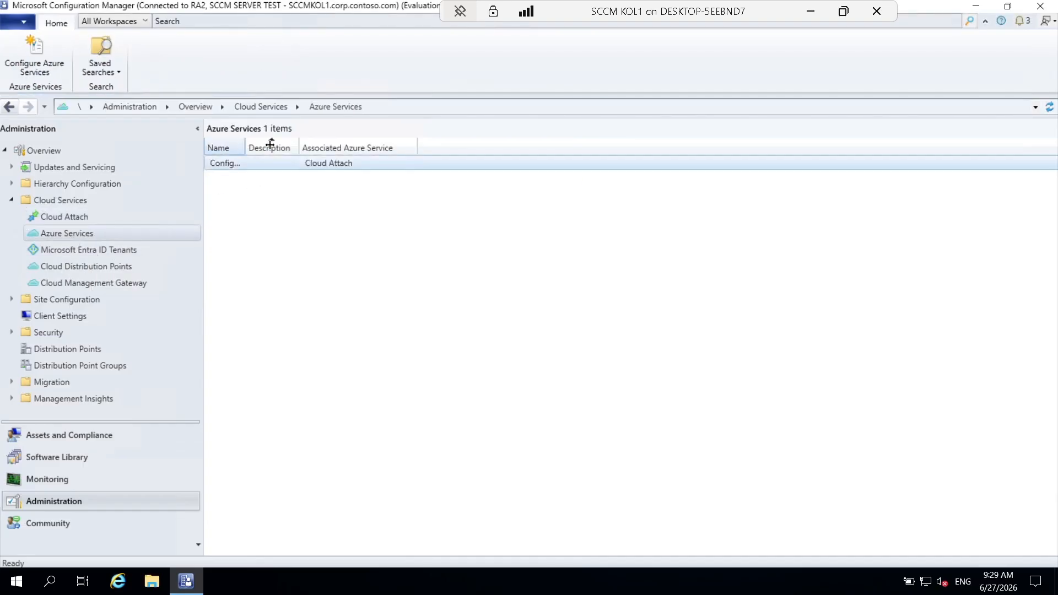
pyautogui.moveTo(246, 147); pyautogui.dragTo(471, 151)
pyautogui.moveTo(648, 148); pyautogui.dragTo(686, 144)
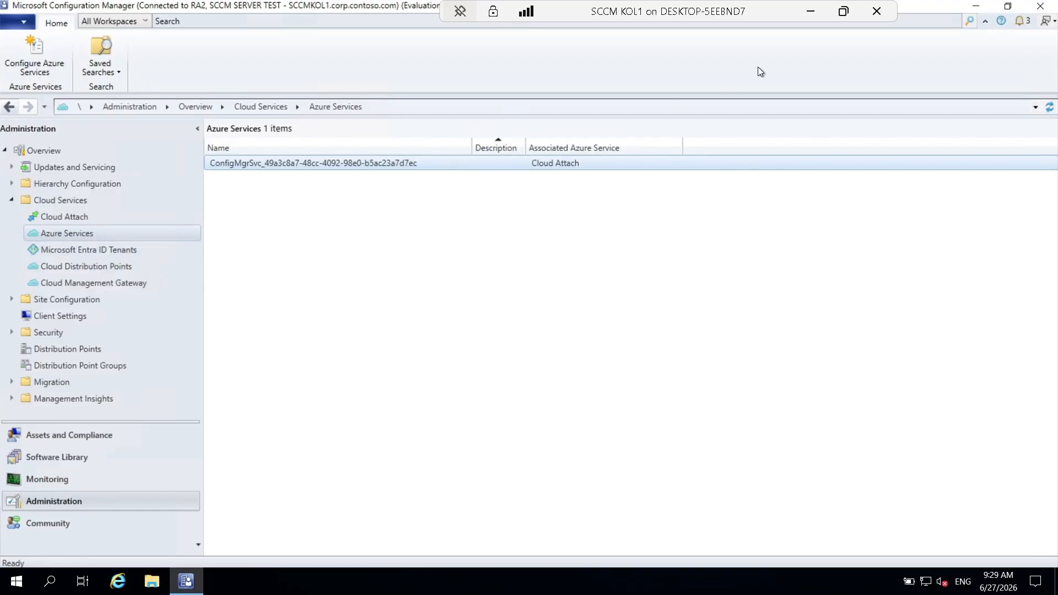
pyautogui.click(810, 12)
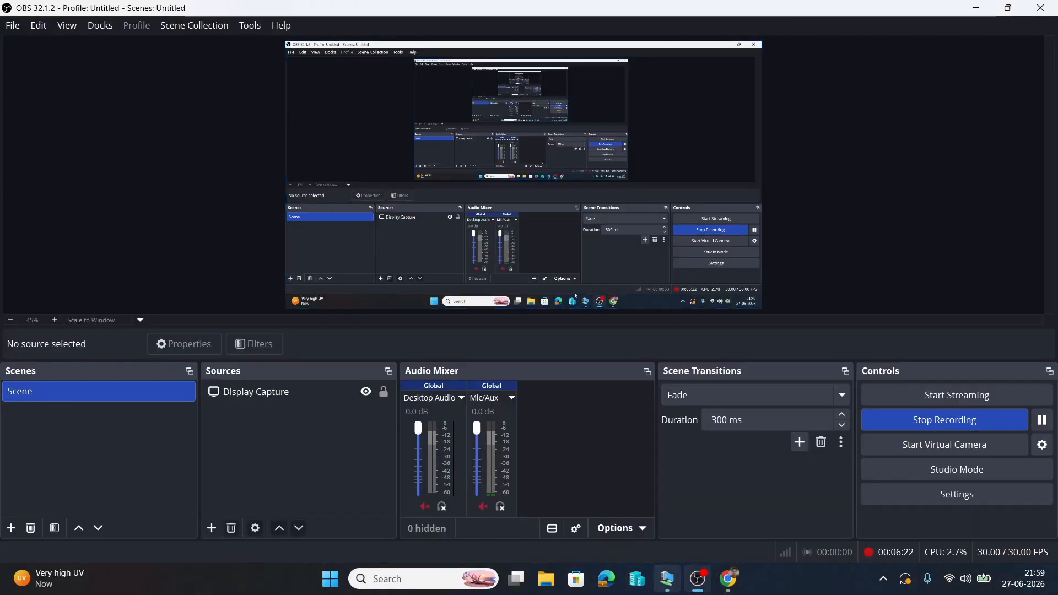
# Continue into the Azure portal with the first signed-in admin account.
pyautogui.click(728, 585)
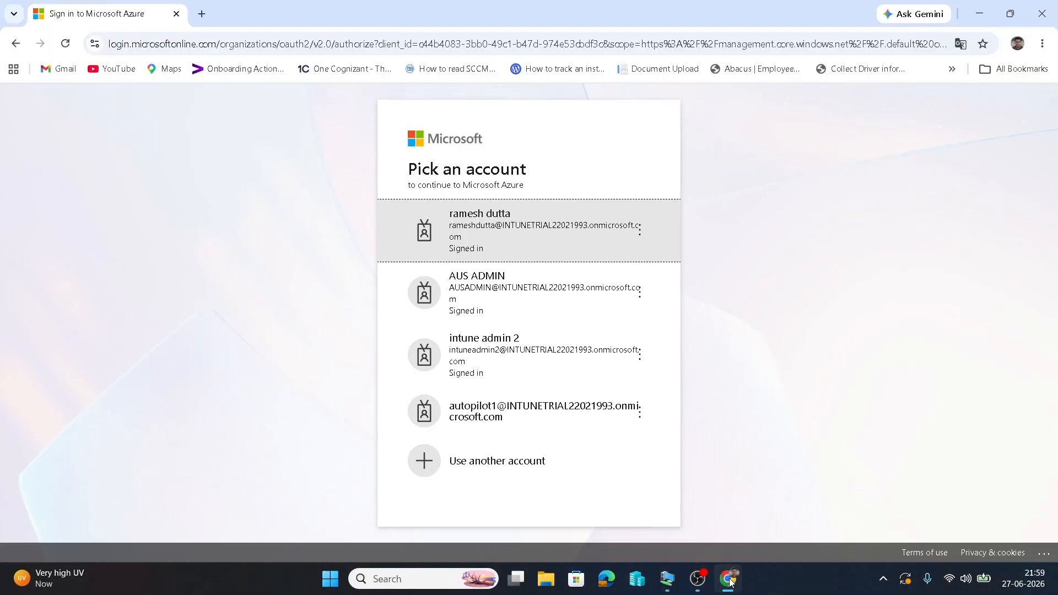
pyautogui.click(563, 243)
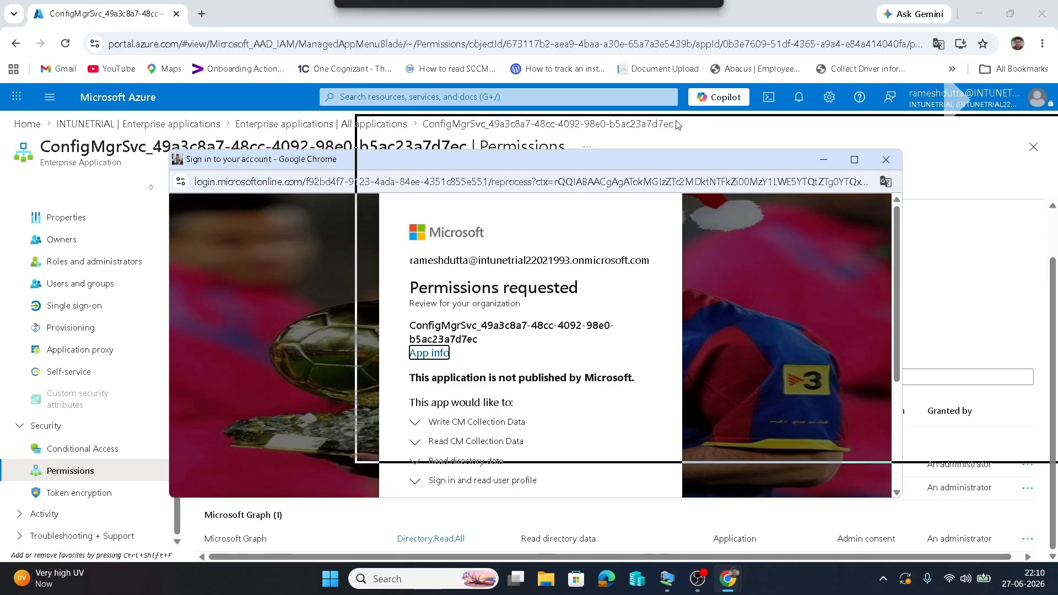
# Drag the consent popup aside and scroll its permissions list down to the Accept button.
pyautogui.moveTo(490, 159); pyautogui.dragTo(702, 91)
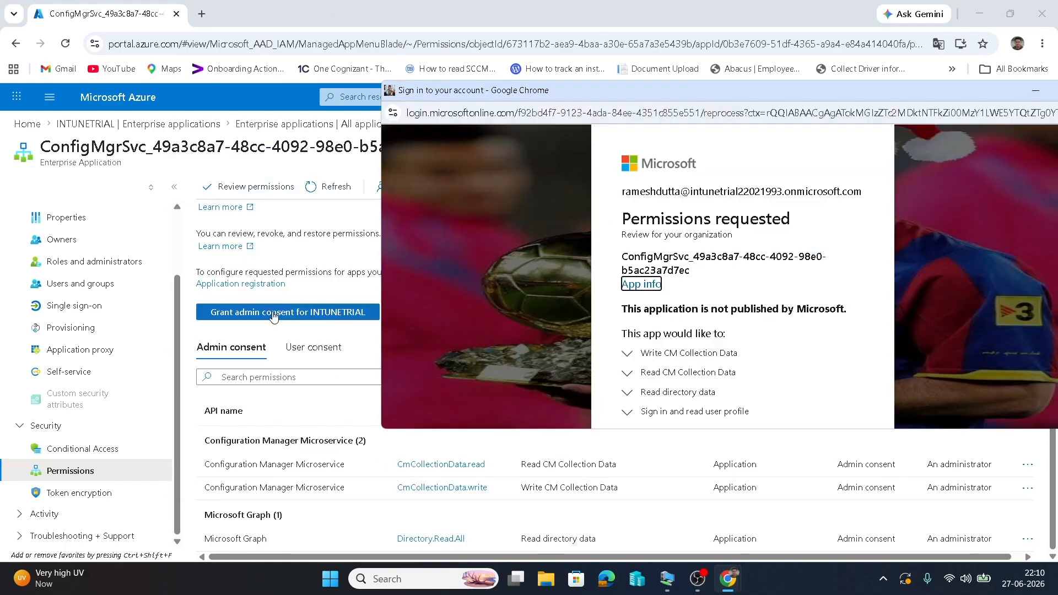
pyautogui.scroll(-3, 753, 304)
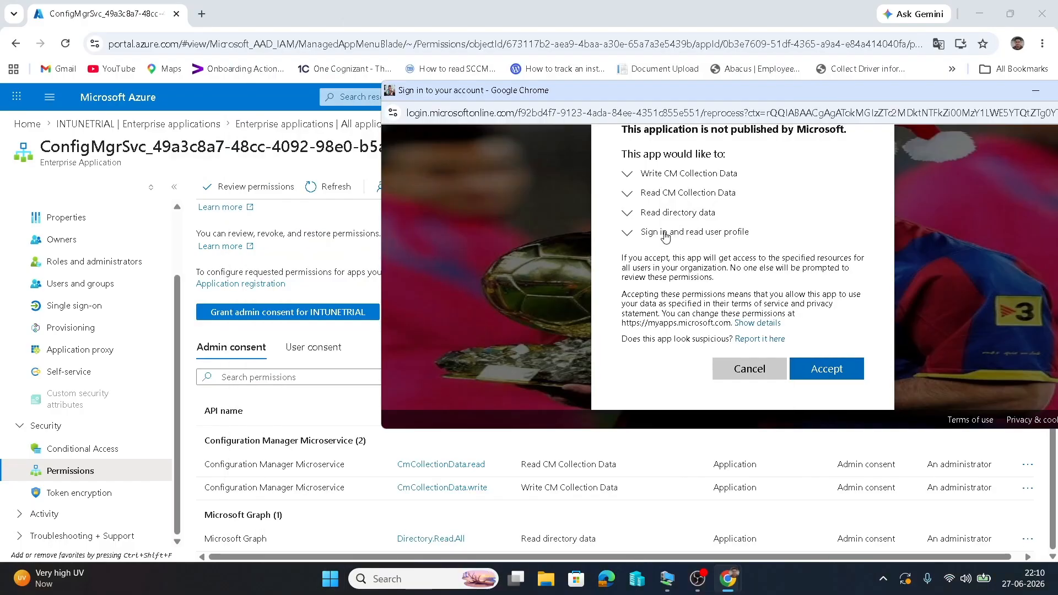
pyautogui.press('super')
pyautogui.press('super')
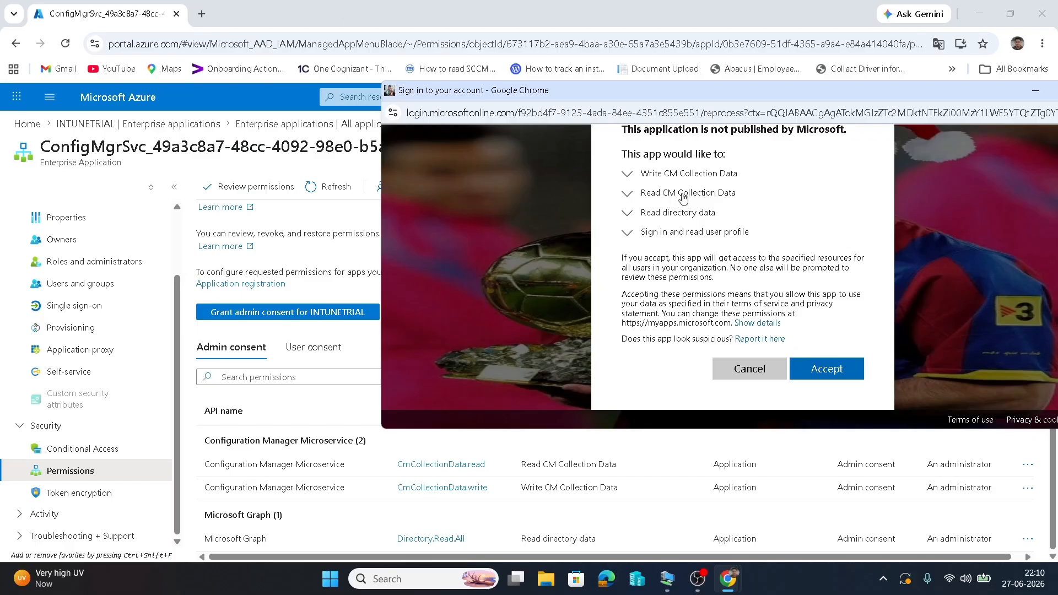
# Review the Write CM Collection Data, Read CM Collection Data and Read directory data permissions, then accept consent.
pyautogui.click(684, 176)
pyautogui.press('super')
pyautogui.press('super')
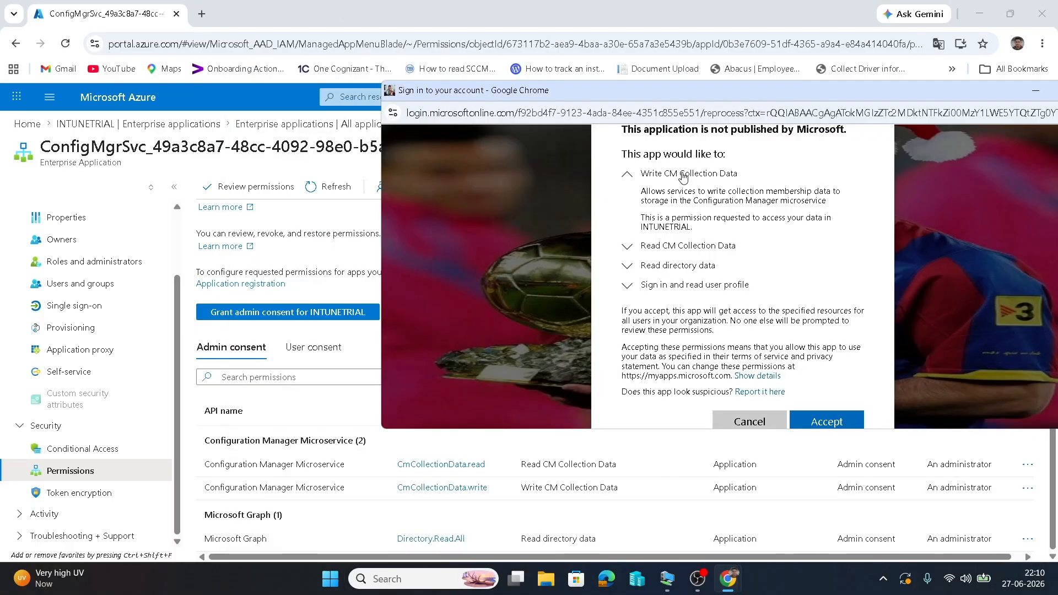
pyautogui.click(684, 246)
pyautogui.scroll(-2, 686, 243)
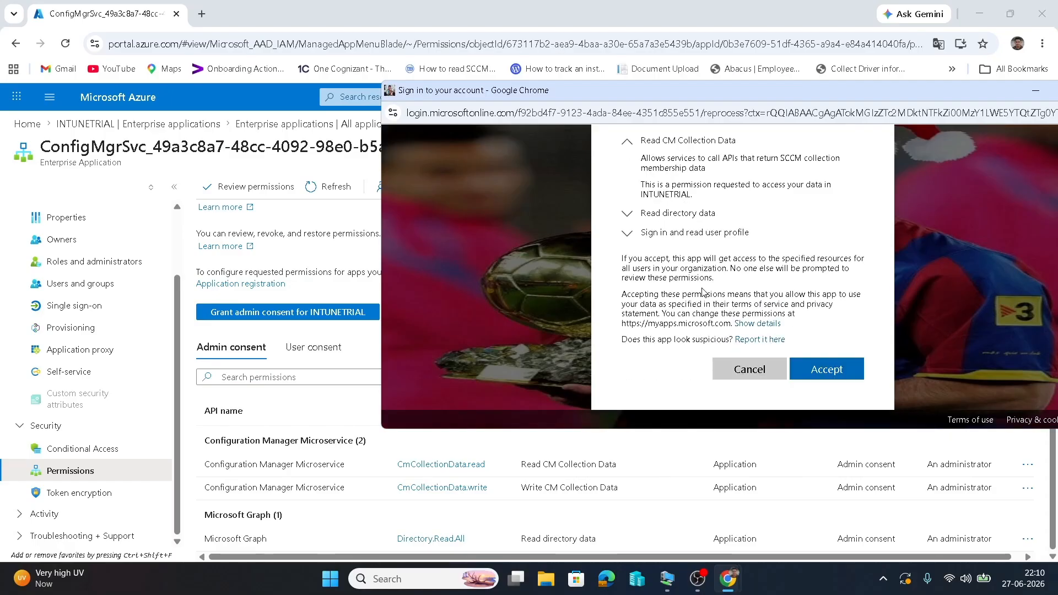
pyautogui.click(690, 219)
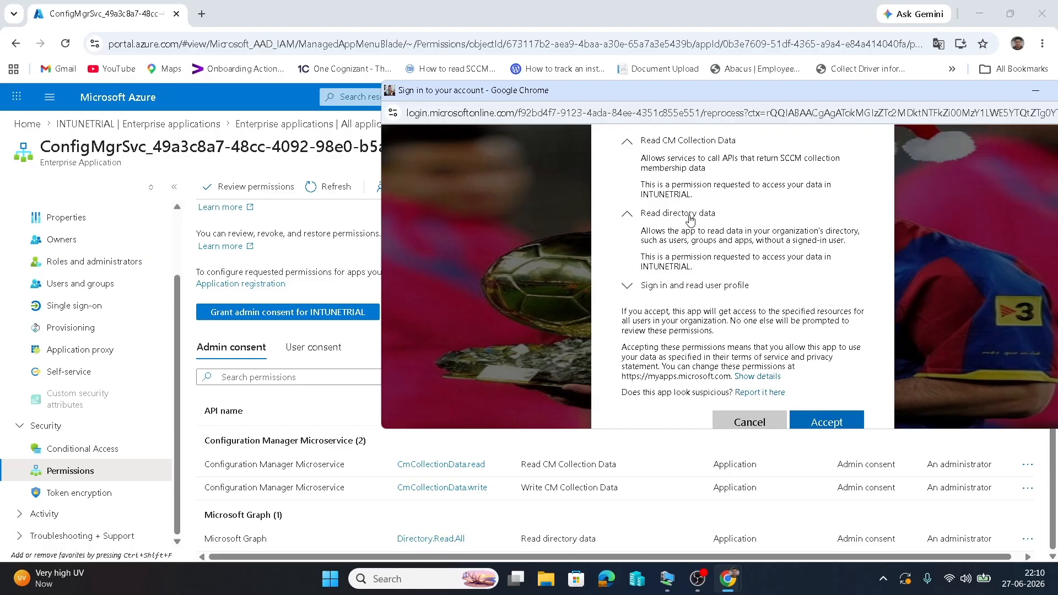
pyautogui.scroll(1, 711, 285)
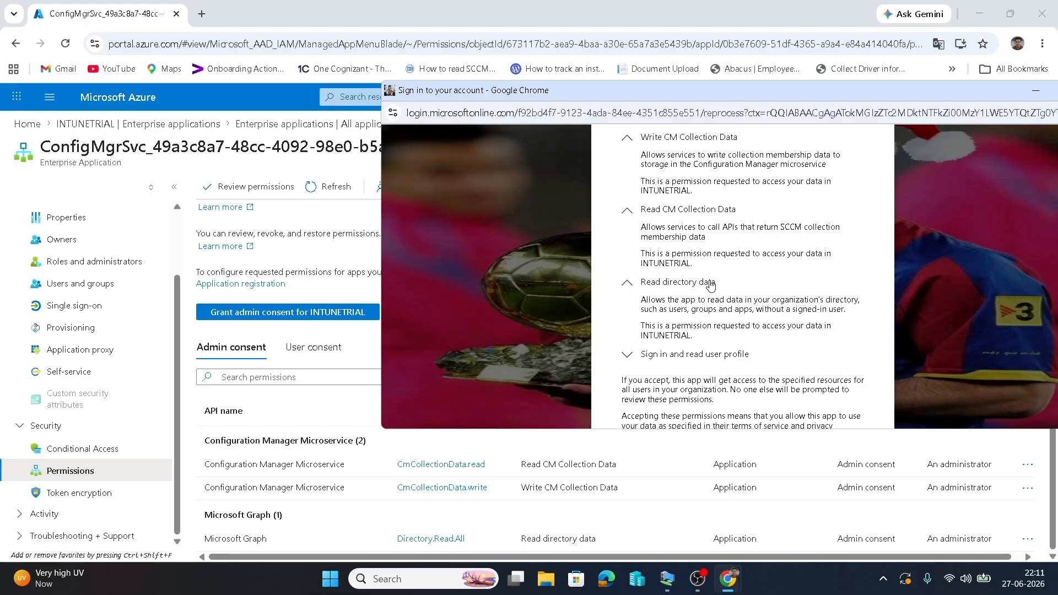
pyautogui.scroll(-3, 710, 284)
pyautogui.click(835, 373)
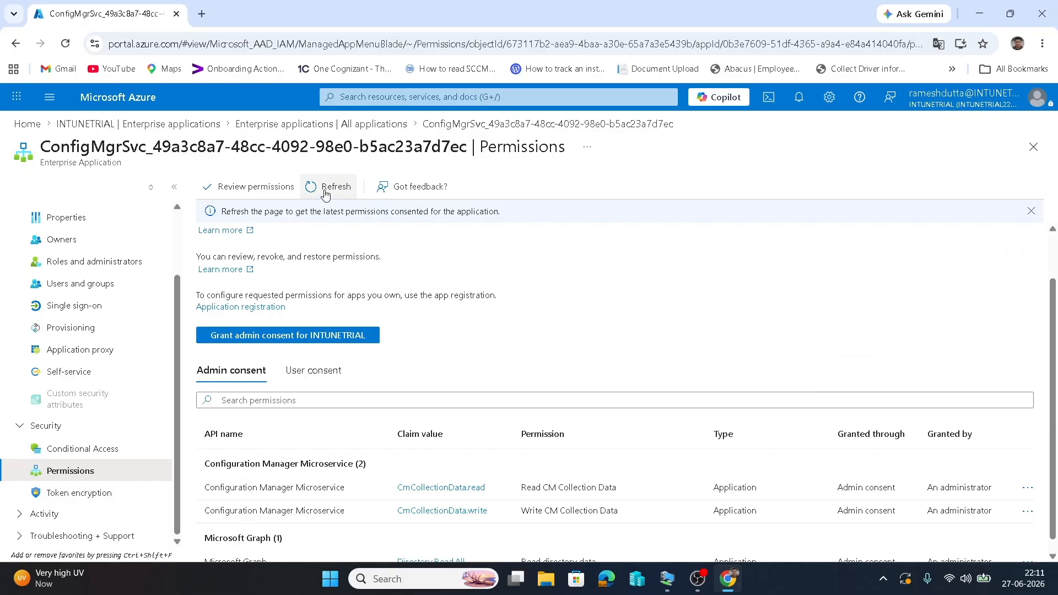
# Refresh the ConfigMgrSvc Permissions page to list the newly granted permissions.
pyautogui.scroll(-1, 450, 492)
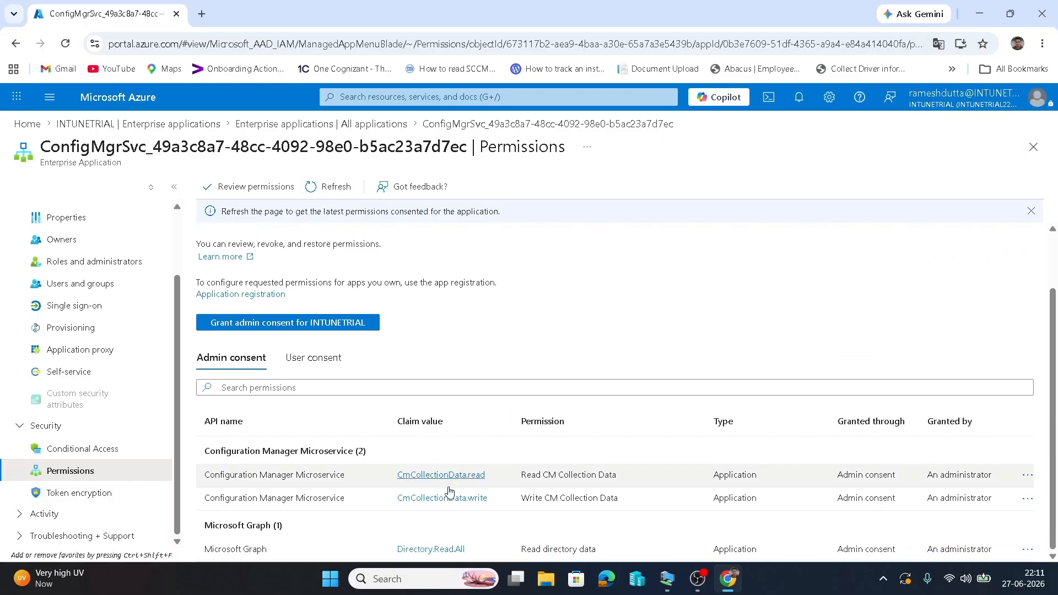
pyautogui.click(326, 187)
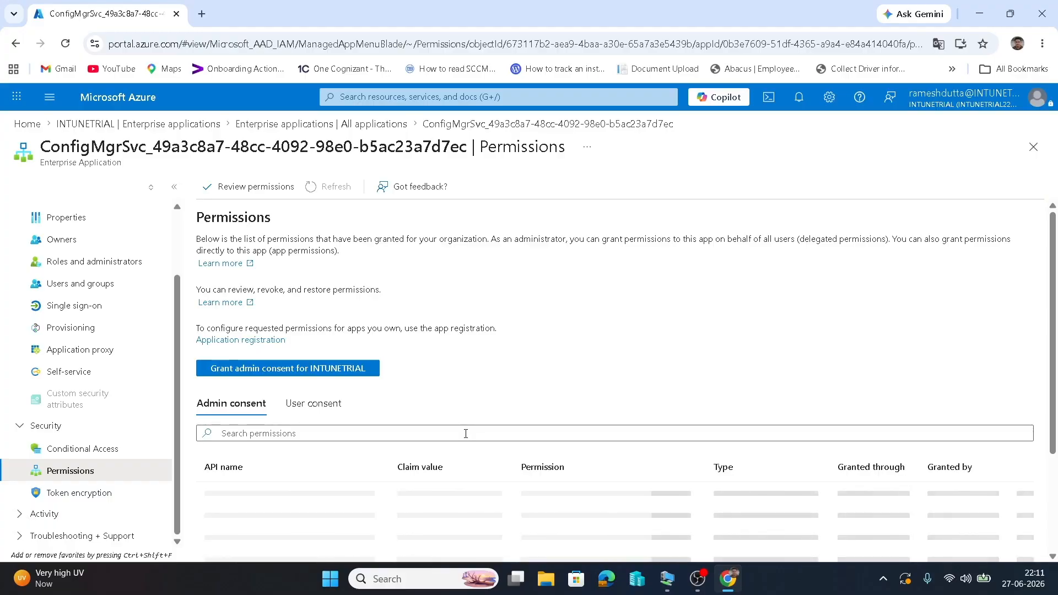
pyautogui.scroll(-1, 466, 434)
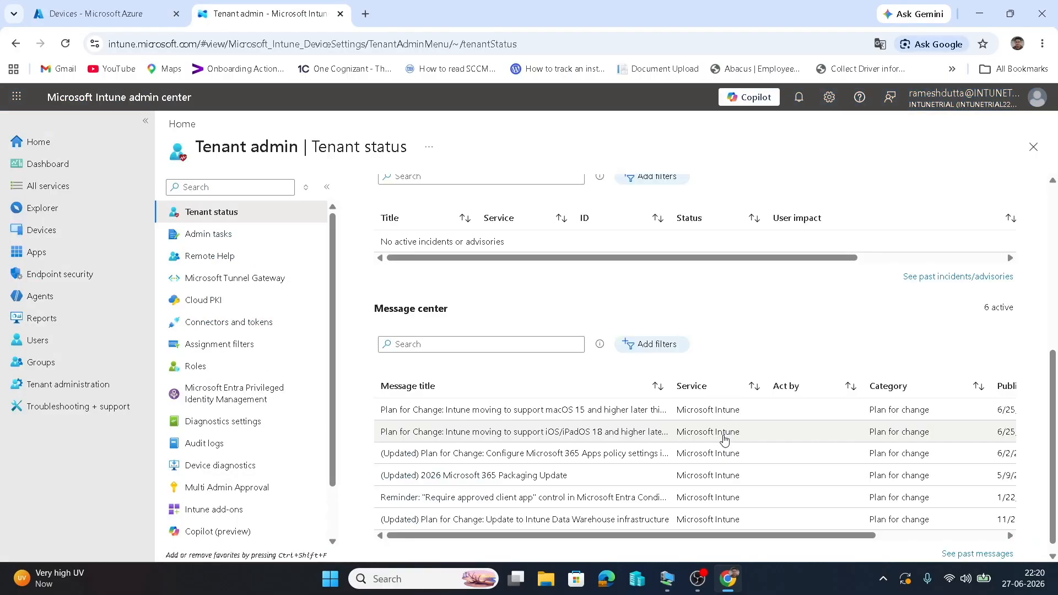
# Switch from Intune Tenant status to the Configuration Manager remote session from the taskbar.
pyautogui.moveTo(667, 579)
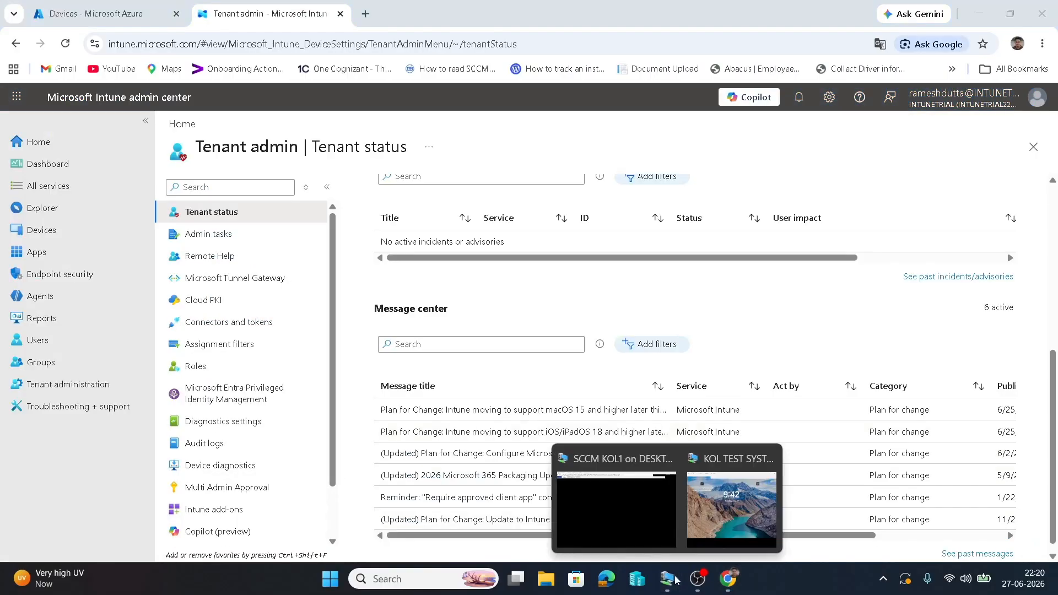
pyautogui.click(603, 498)
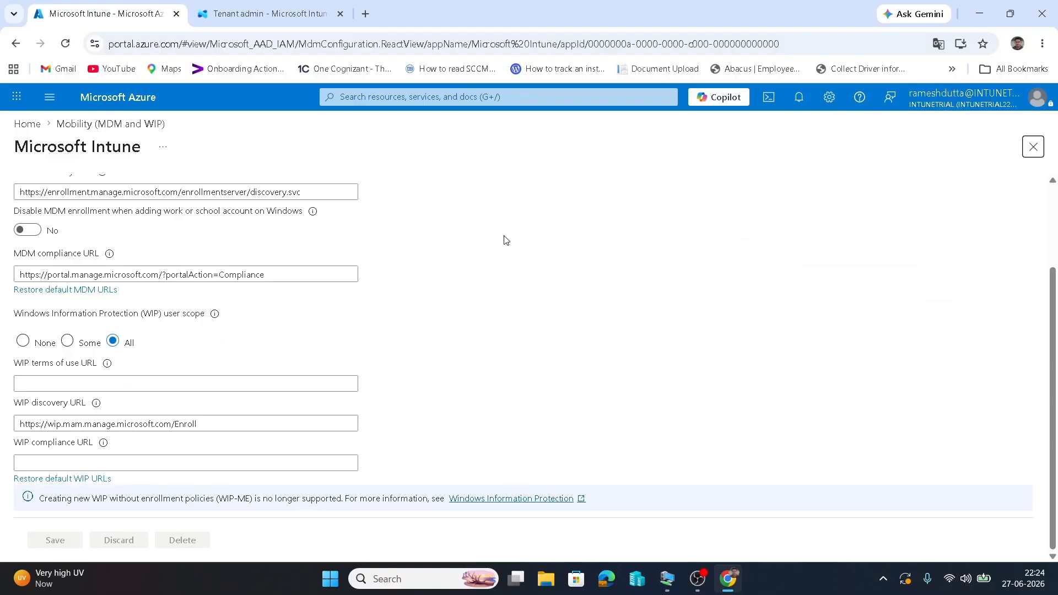
# Scroll up to confirm the MDM user scope is set to All.
pyautogui.scroll(2, 506, 240)
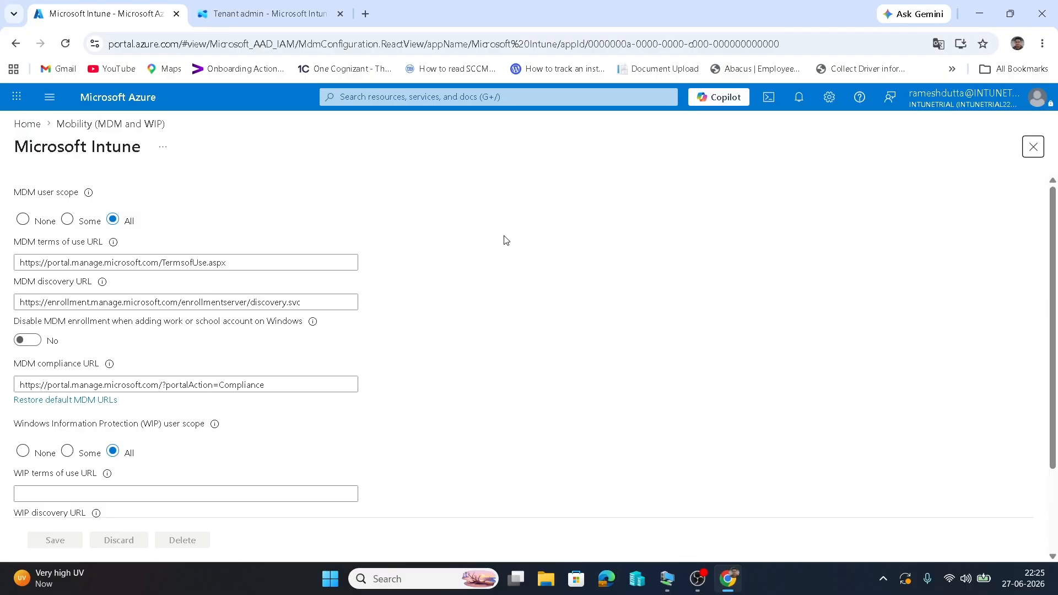
pyautogui.press('super')
pyautogui.press('super')
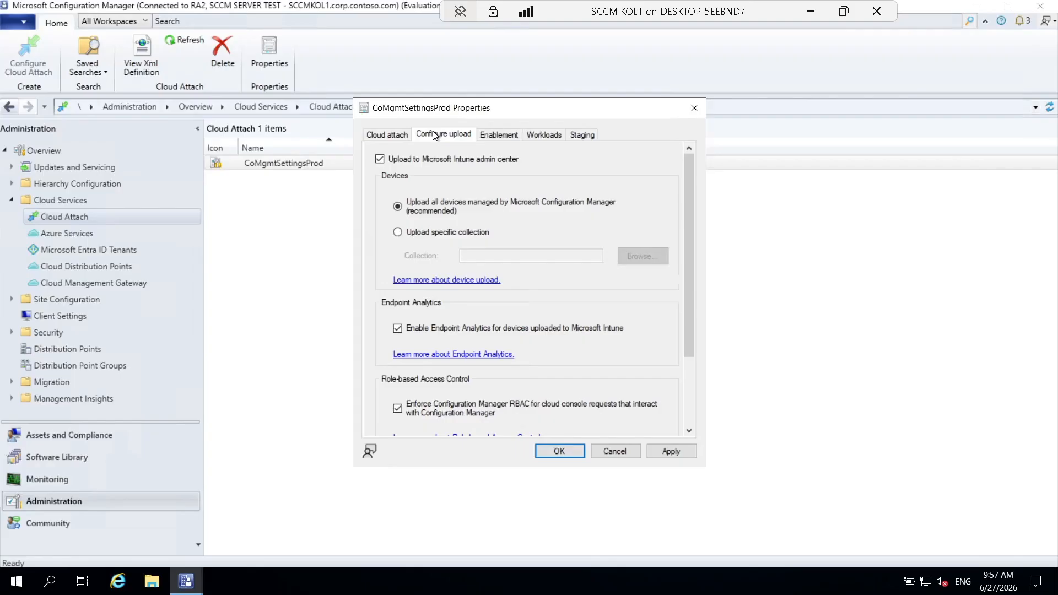
# Limit the Intune admin center device upload to the PXE CLIENT collection.
pyautogui.click(397, 232)
pyautogui.click(637, 256)
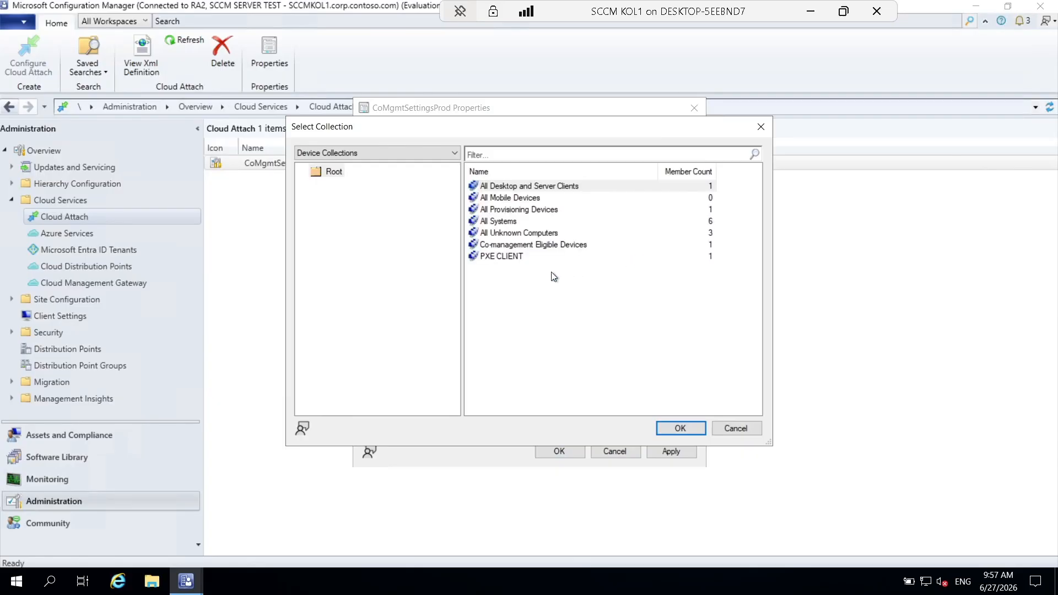
pyautogui.click(518, 257)
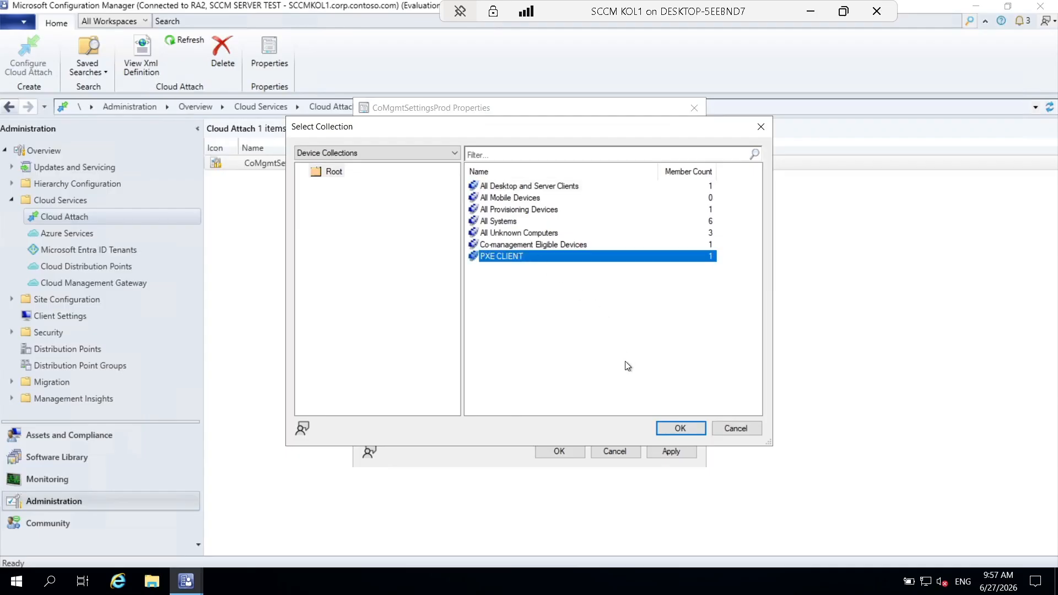
pyautogui.click(668, 429)
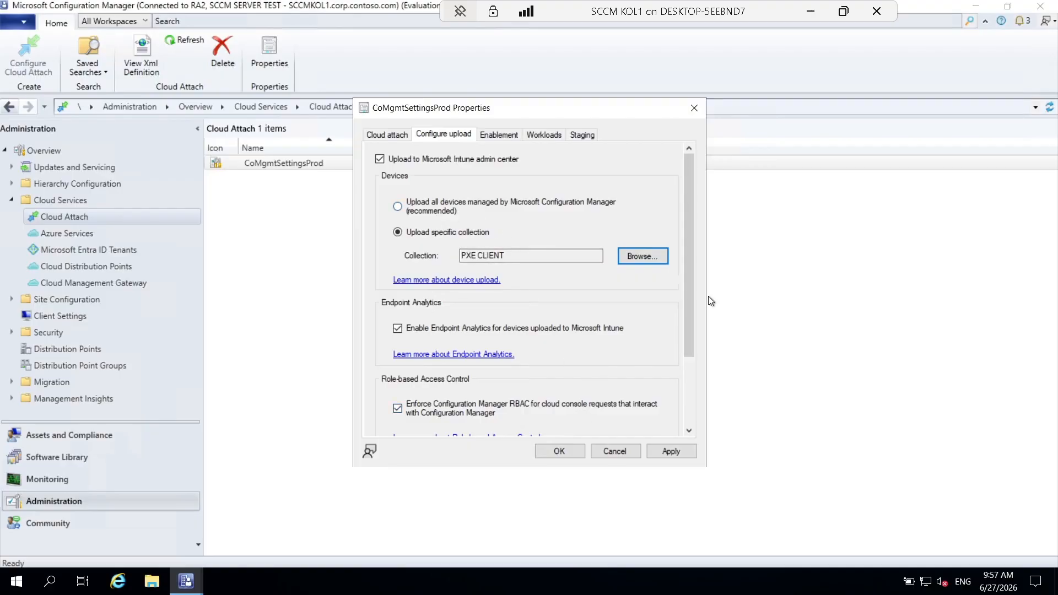
pyautogui.moveTo(688, 301); pyautogui.dragTo(690, 377)
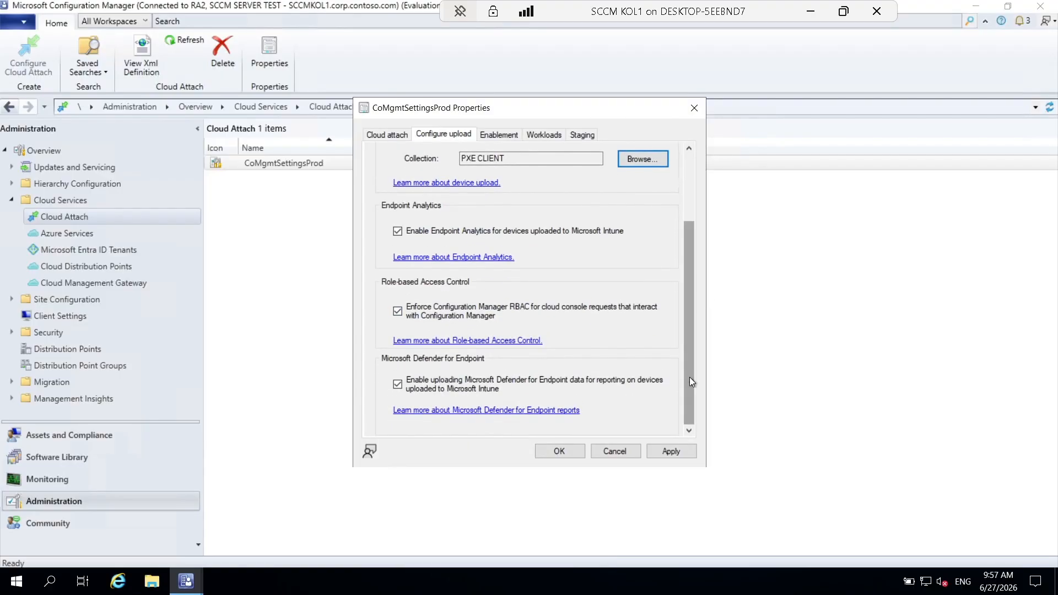
pyautogui.click(504, 139)
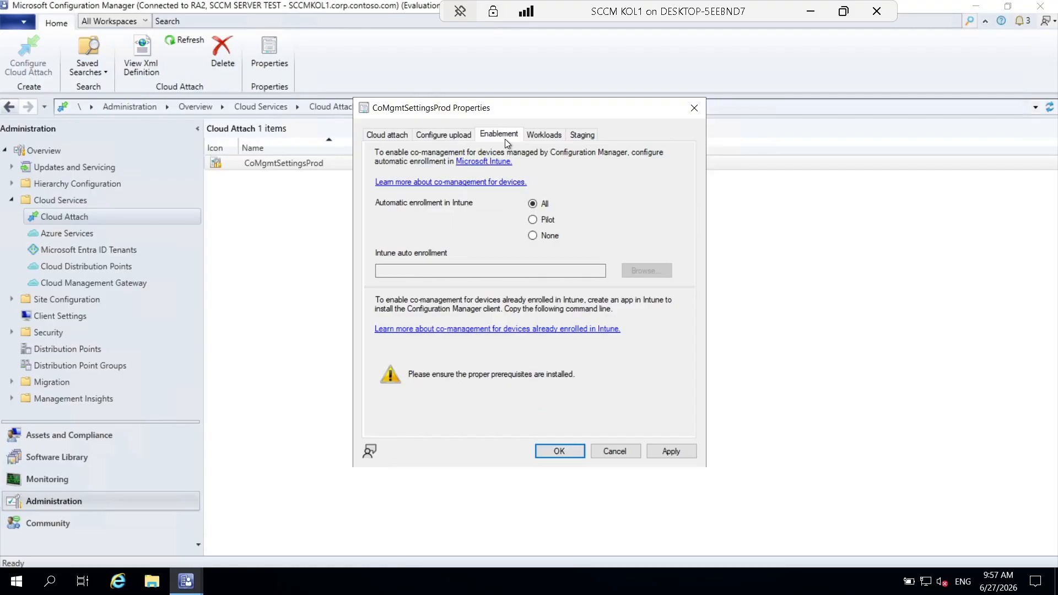
# Set automatic Intune enrollment to Pilot with PXE CLIENT as the pilot collection.
pyautogui.click(444, 133)
pyautogui.moveTo(689, 277); pyautogui.dragTo(686, 200)
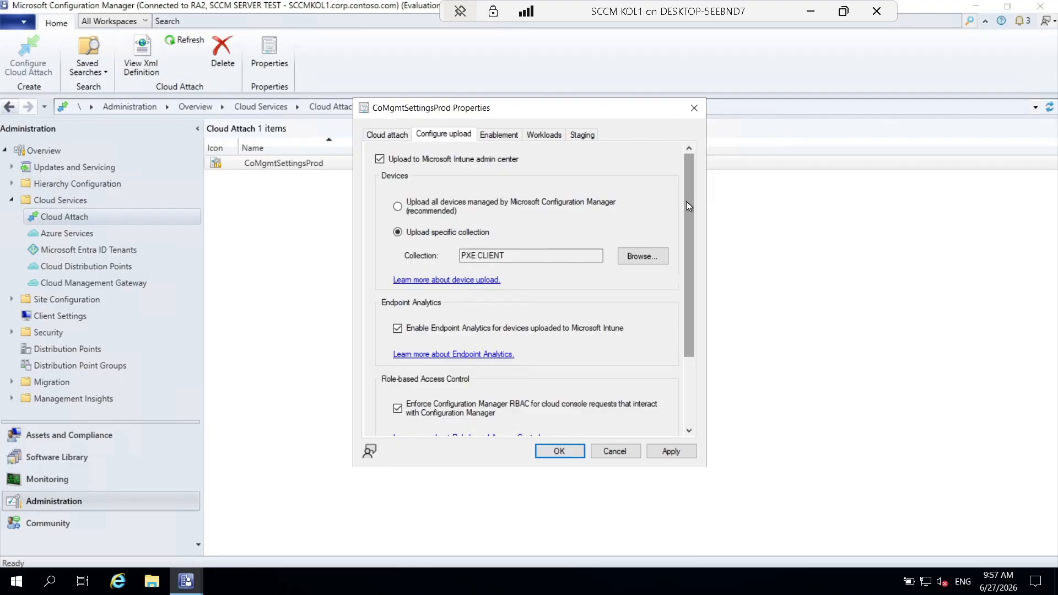
pyautogui.click(546, 220)
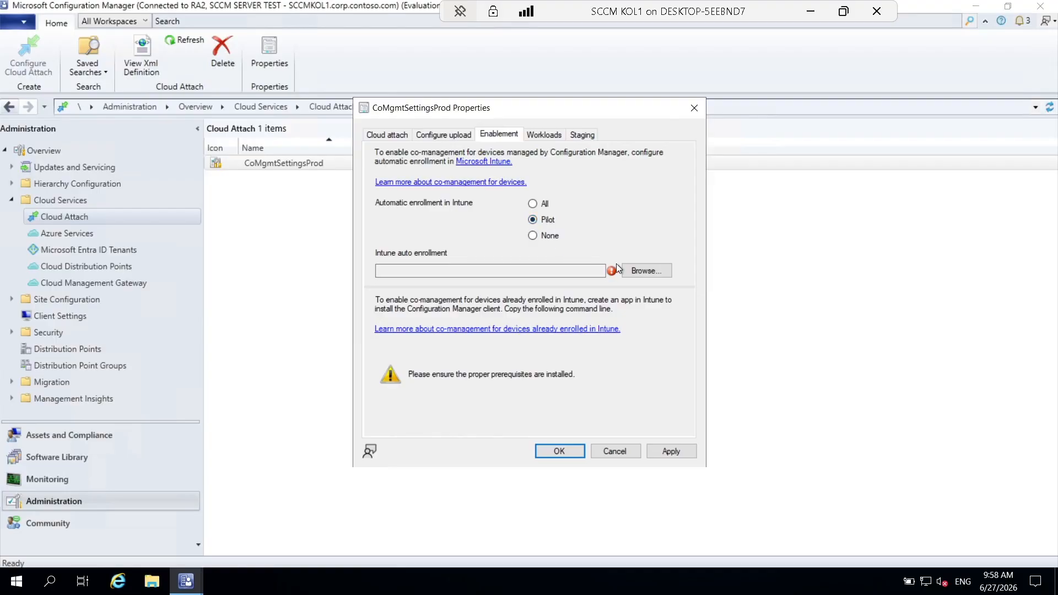
pyautogui.click(635, 271)
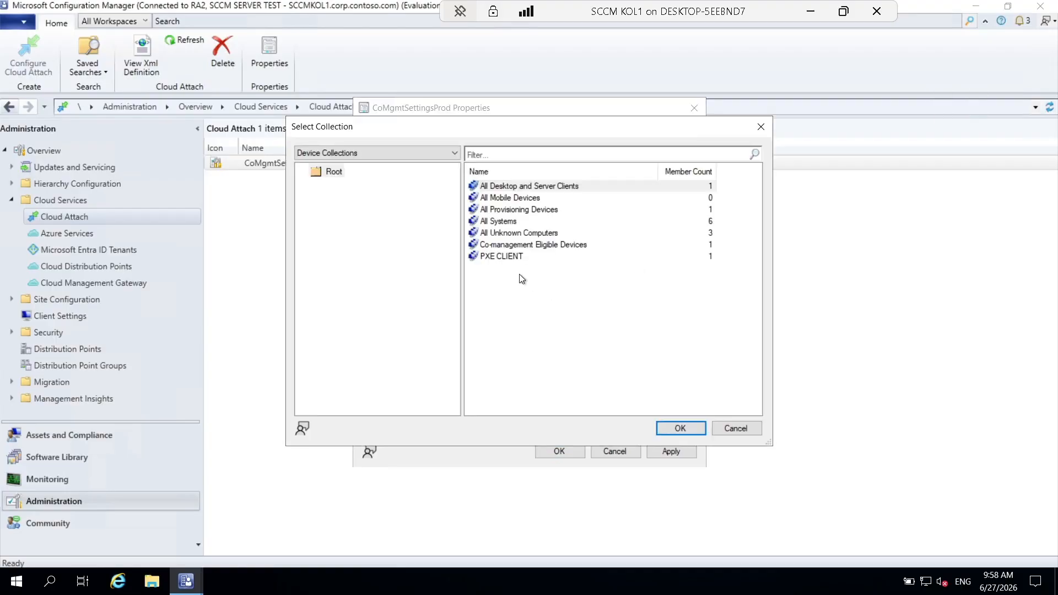
pyautogui.click(514, 256)
pyautogui.click(679, 428)
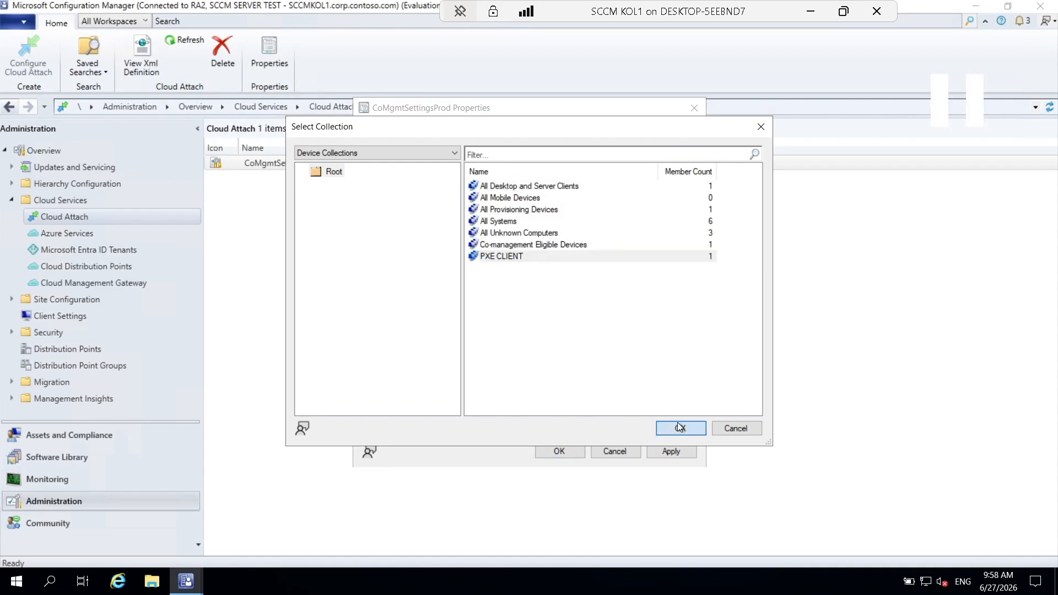
pyautogui.press('super')
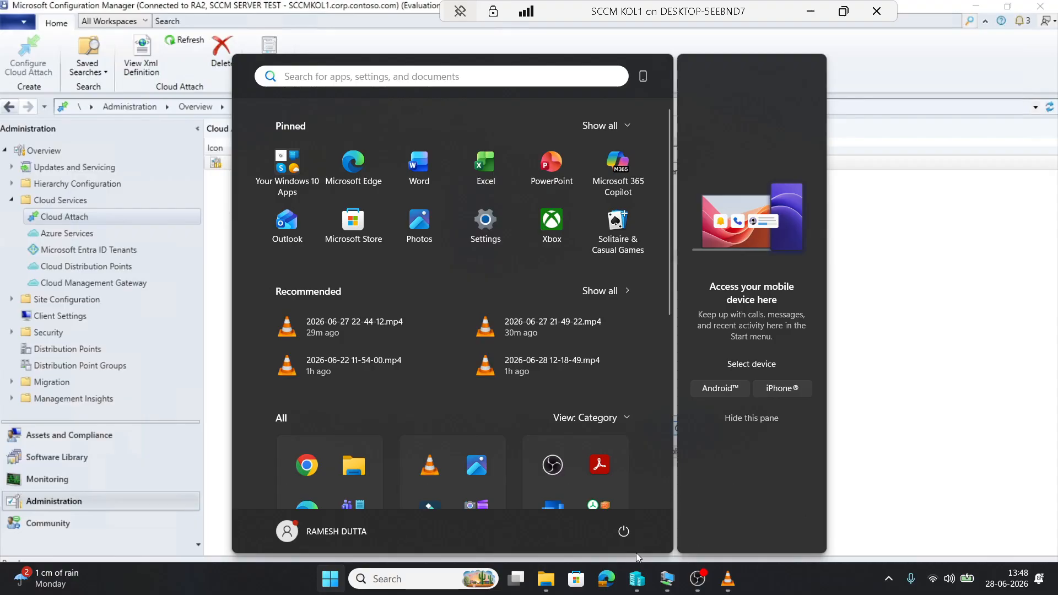
# Dismiss the Start menu and confirm PXE CLIENT as the auto-enrollment collection.
pyautogui.press('super')
pyautogui.click(680, 427)
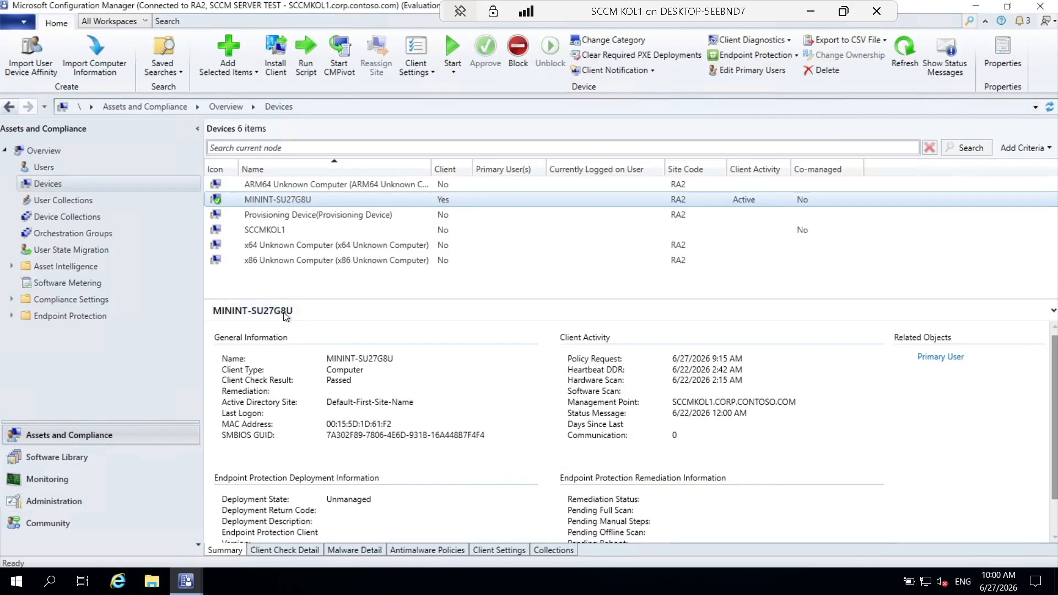
# Refresh the Devices list, check Intune, then return to the SCCM KOL1 session.
pyautogui.rightClick(289, 198)
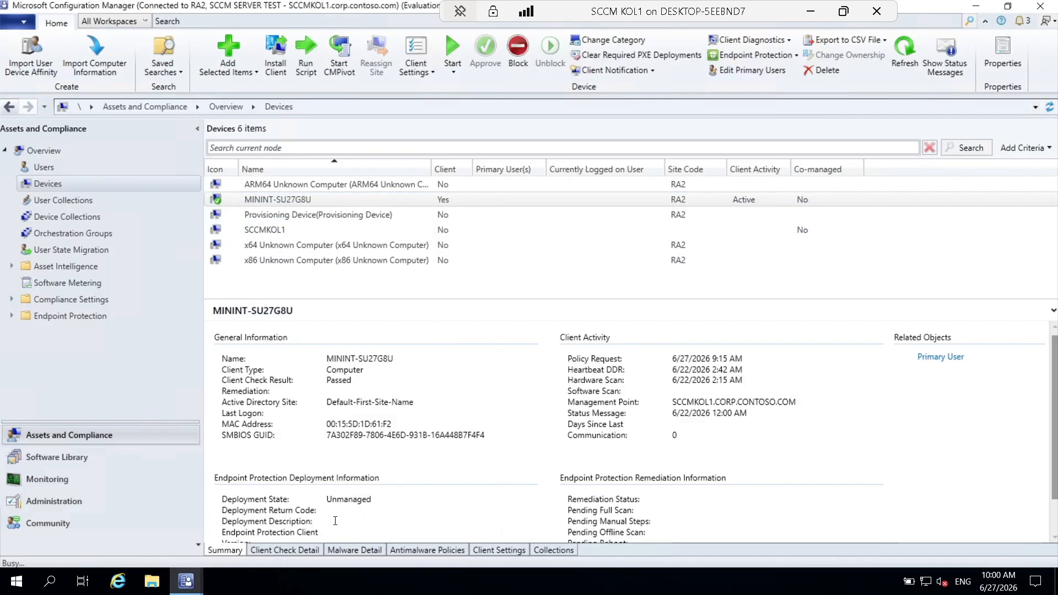
pyautogui.click(326, 521)
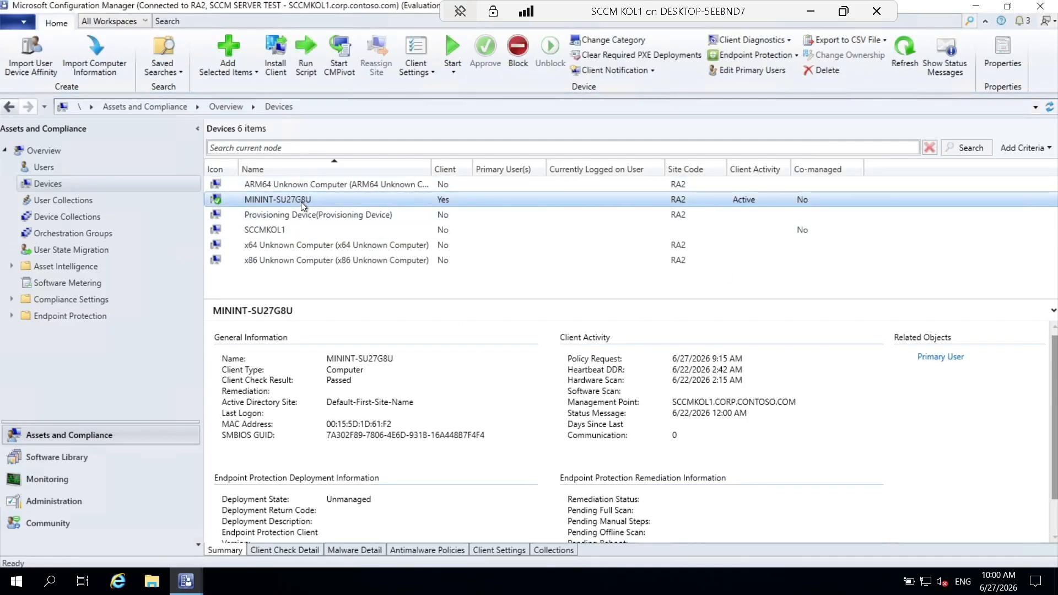
pyautogui.click(811, 10)
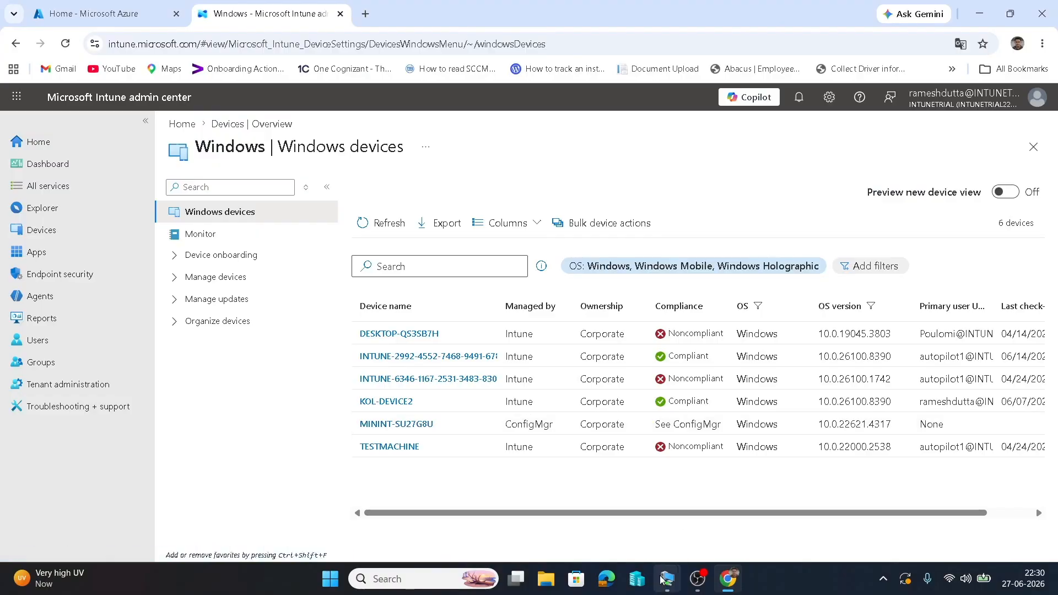
pyautogui.moveTo(668, 579)
pyautogui.click(616, 504)
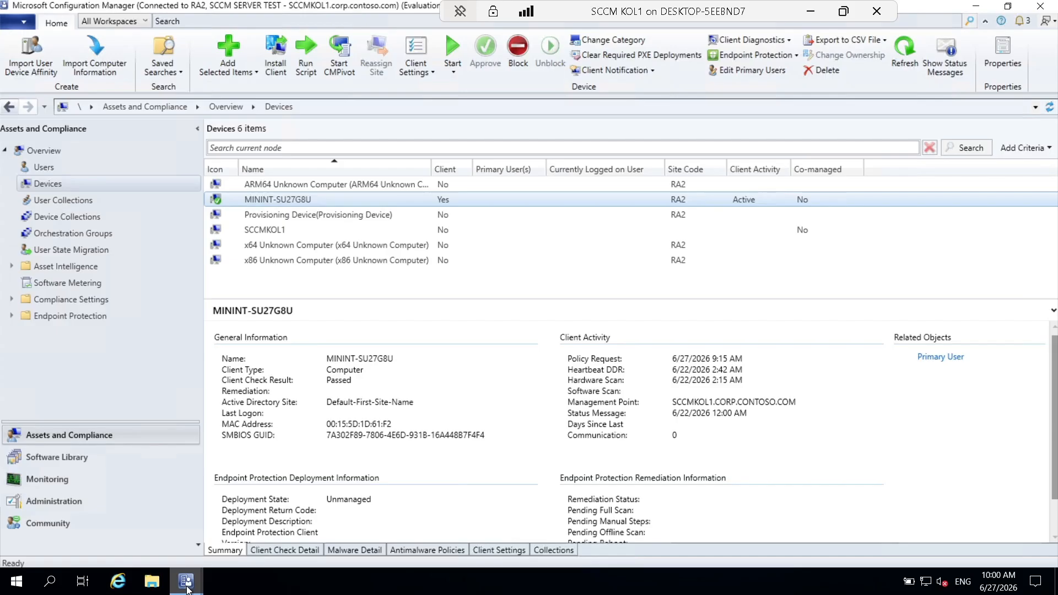
# Bring CoMgmtSettingsProd Properties forward and re-check the upload and Pilot enrollment settings.
pyautogui.moveTo(188, 588)
pyautogui.click(265, 527)
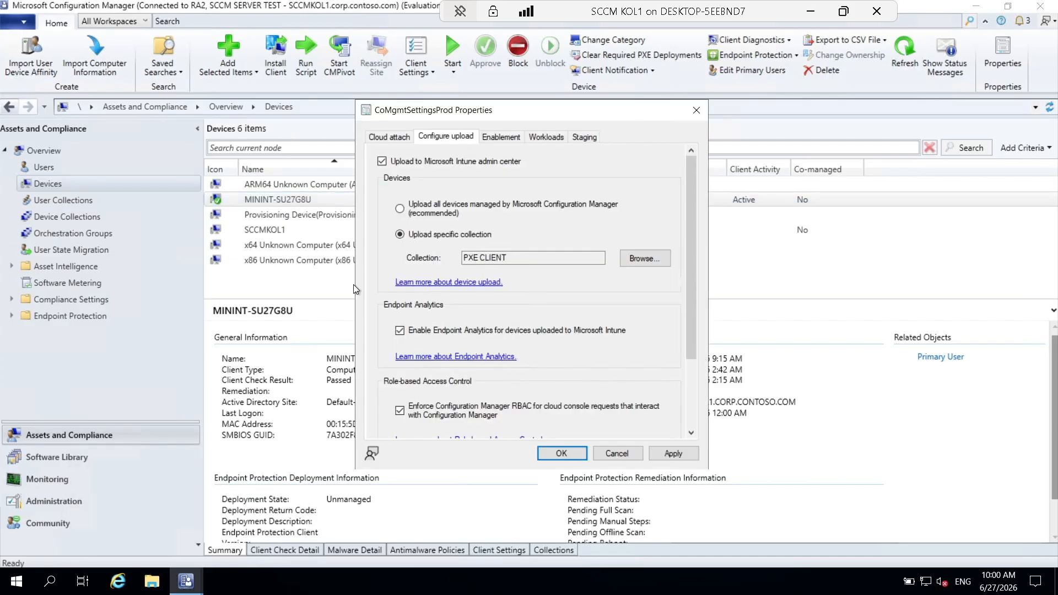
pyautogui.click(502, 137)
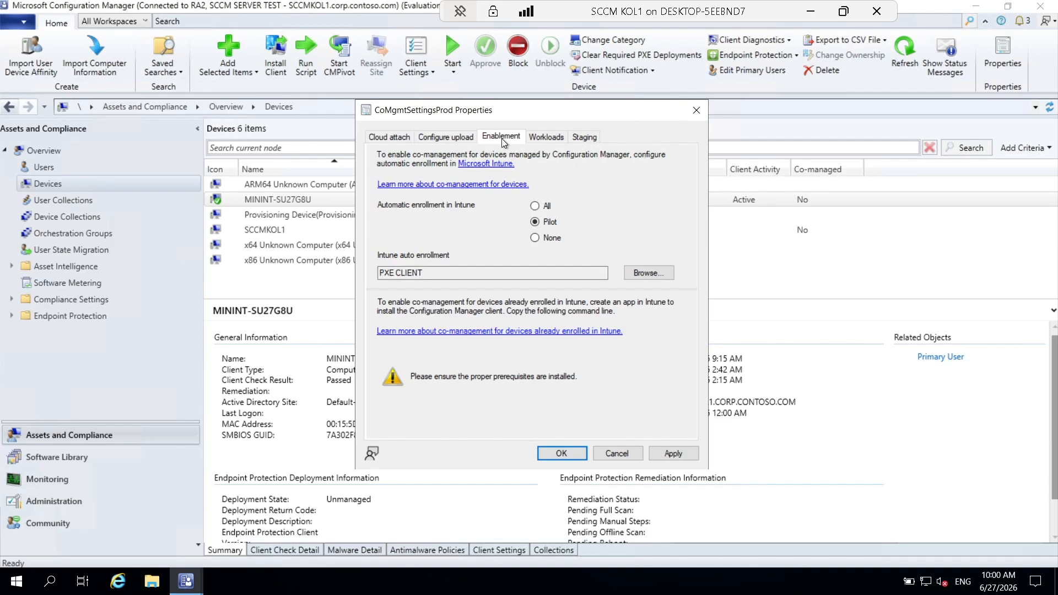
pyautogui.click(458, 135)
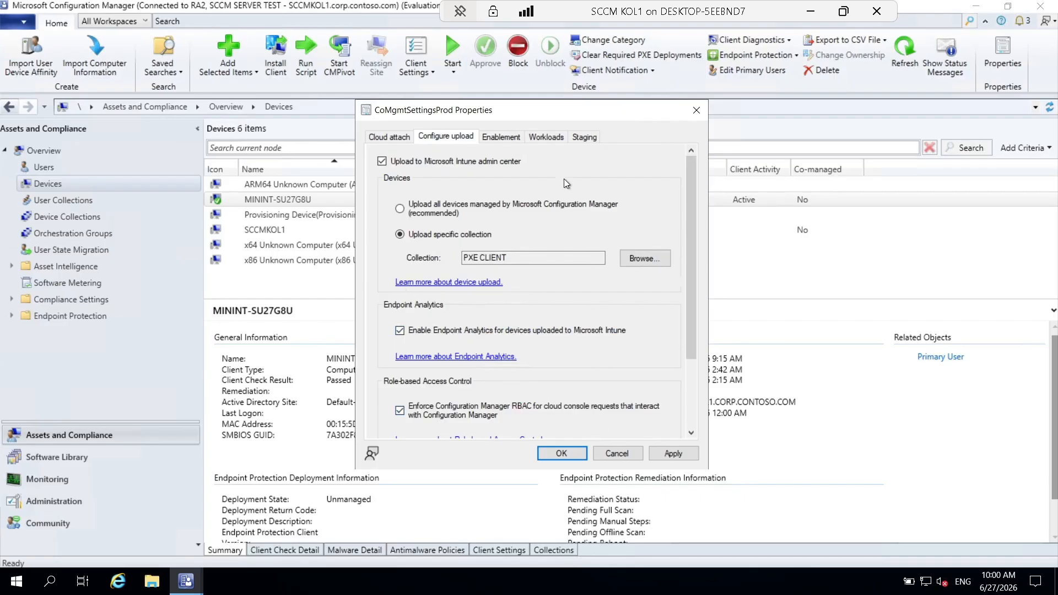
pyautogui.click(501, 137)
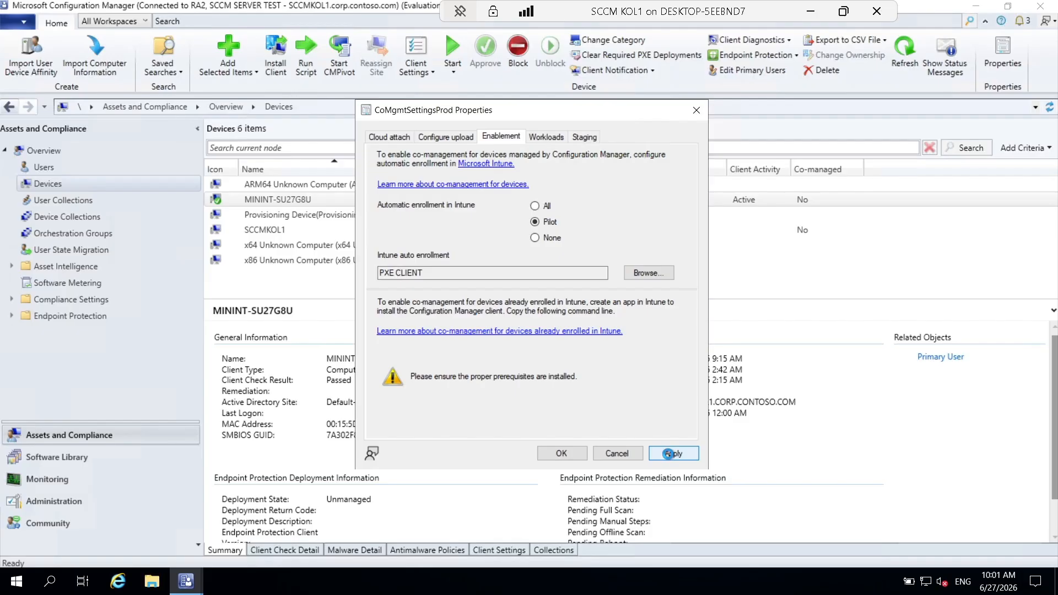
# Apply and save the CoMgmtSettingsProd settings, then minimise the remote session to reach Intune.
pyautogui.click(669, 453)
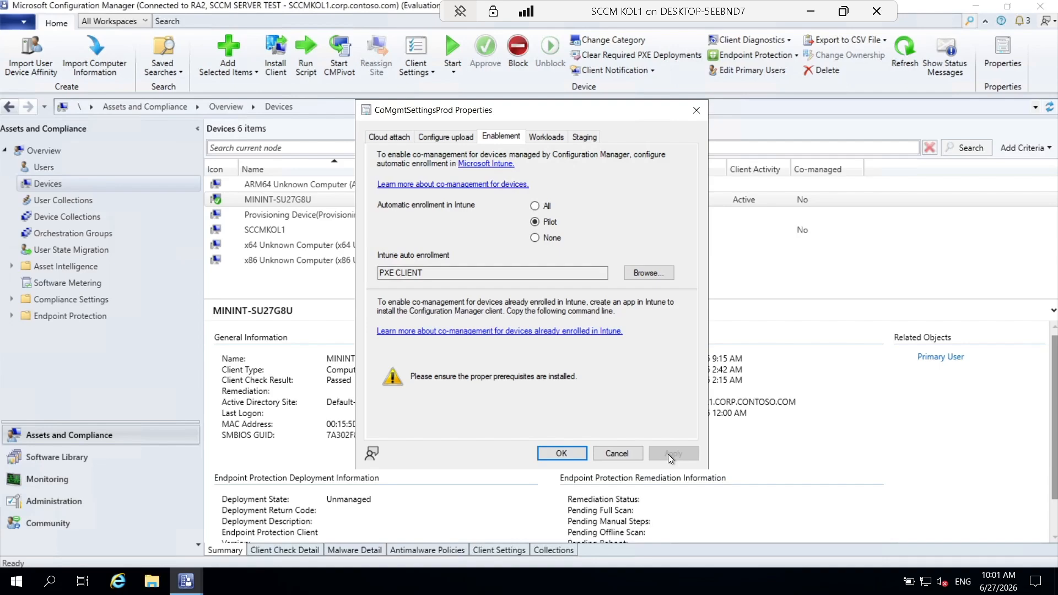
pyautogui.click(455, 139)
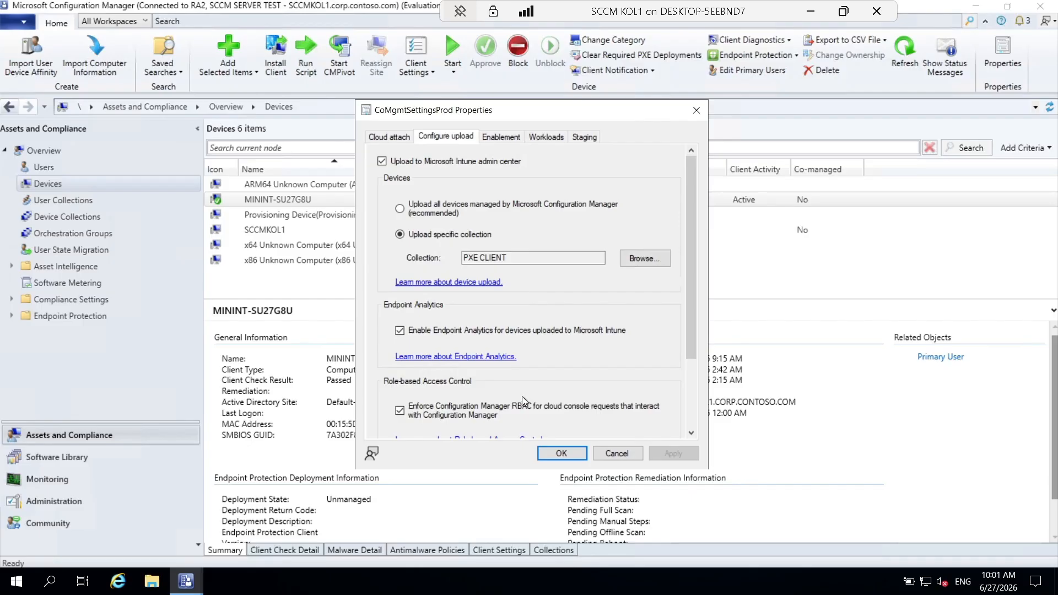
pyautogui.click(548, 454)
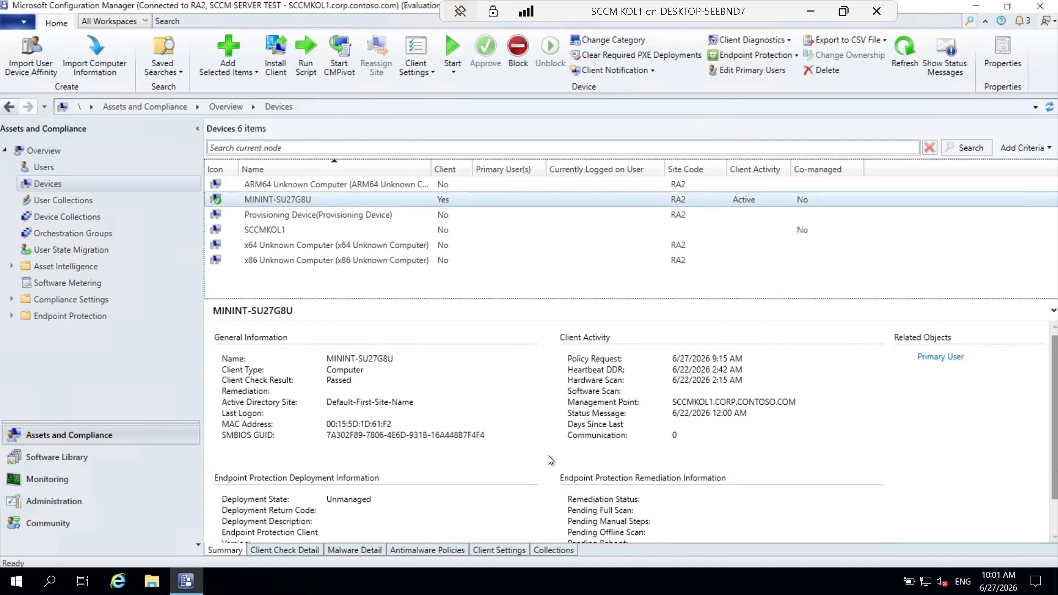
pyautogui.rightClick(358, 200)
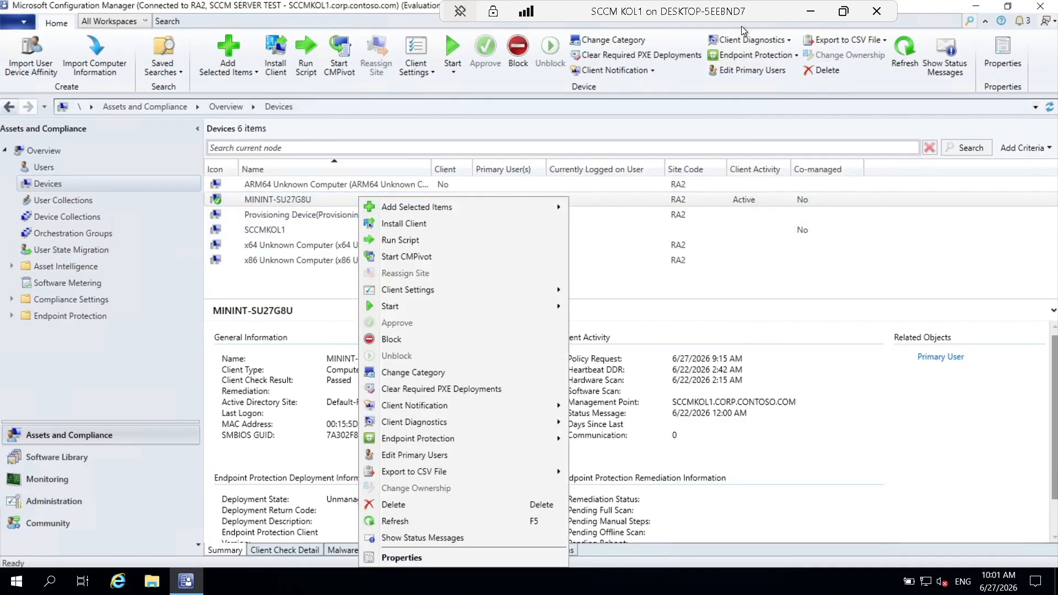
pyautogui.click(813, 14)
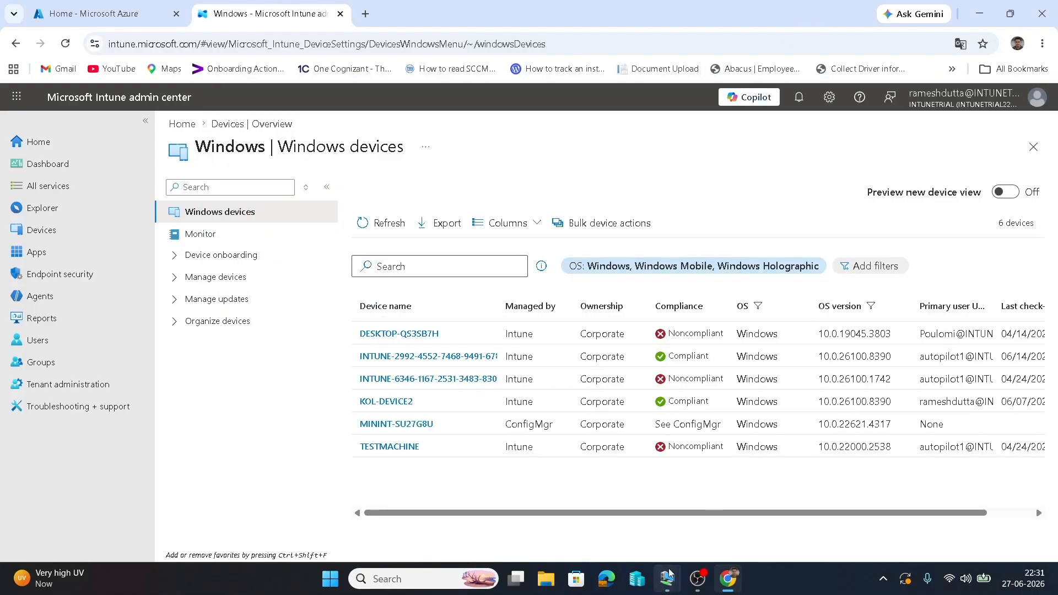
# Refresh the Windows devices list twice and open the MININT-SU27G8U device overview.
pyautogui.click(380, 229)
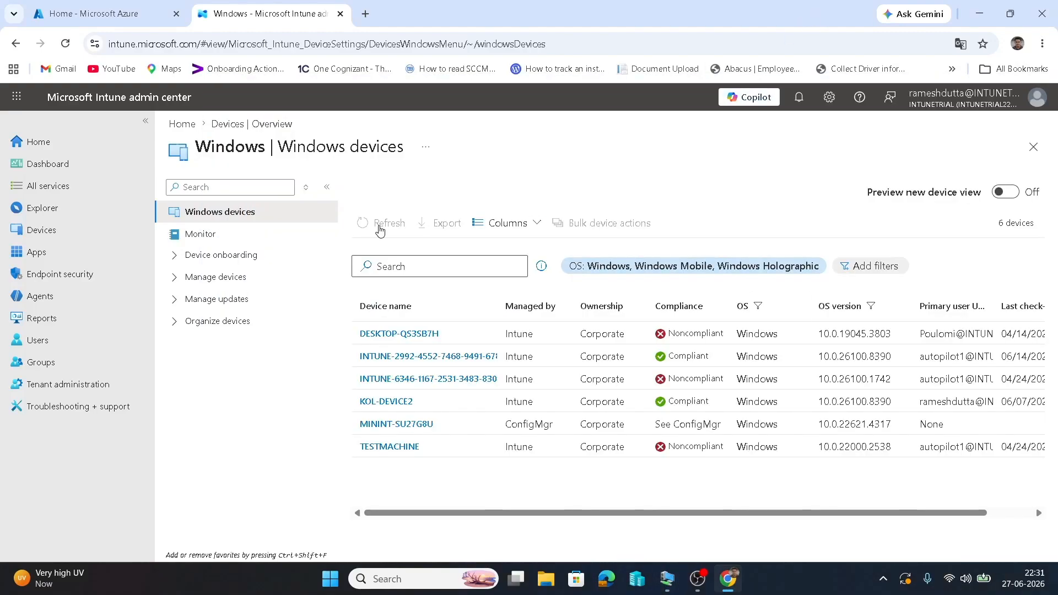
pyautogui.click(407, 425)
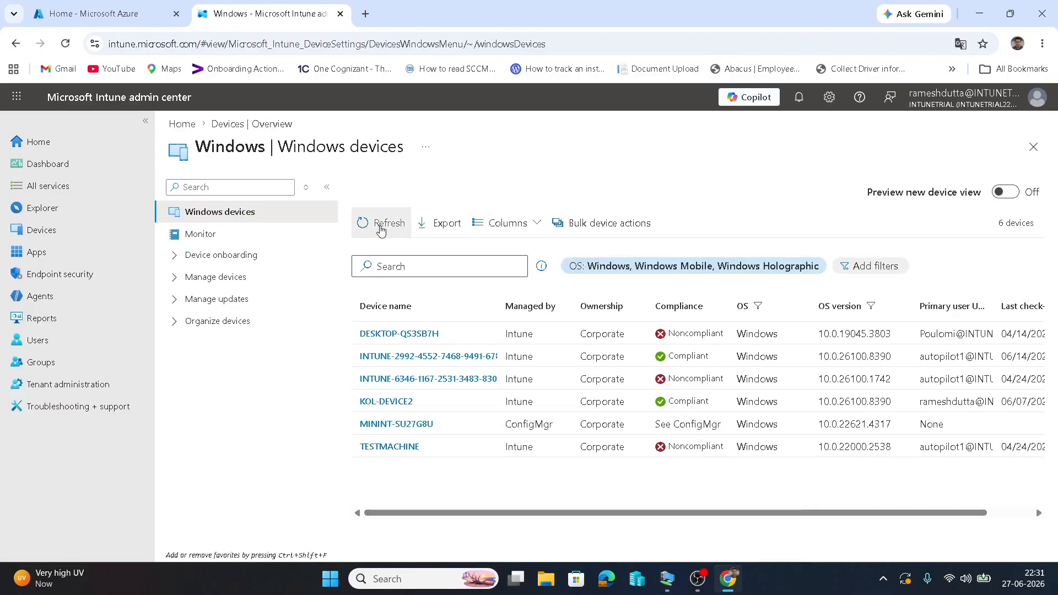
pyautogui.click(380, 230)
pyautogui.click(403, 421)
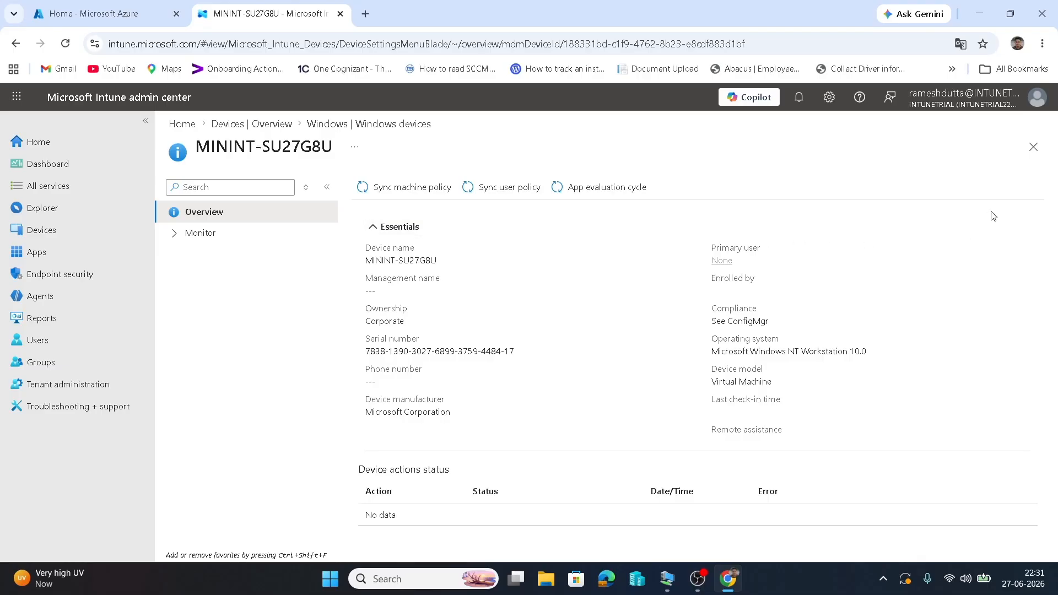
# Back in the devices list, note ConfigMgr as manager, sort by Managed by, then switch to KOL TEST SYSTEM.
pyautogui.click(1034, 147)
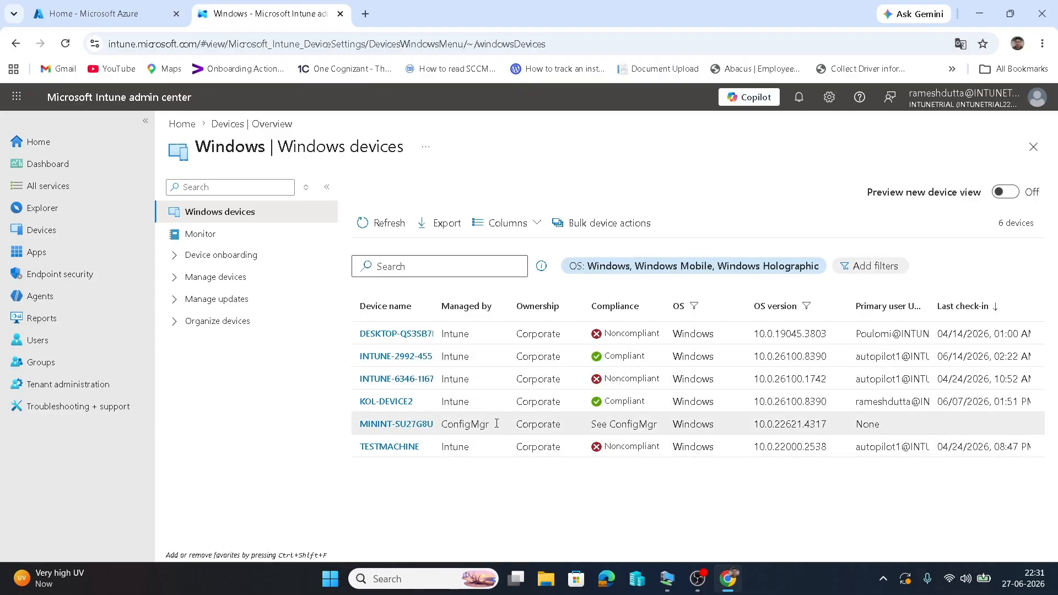
pyautogui.moveTo(497, 423); pyautogui.dragTo(442, 424)
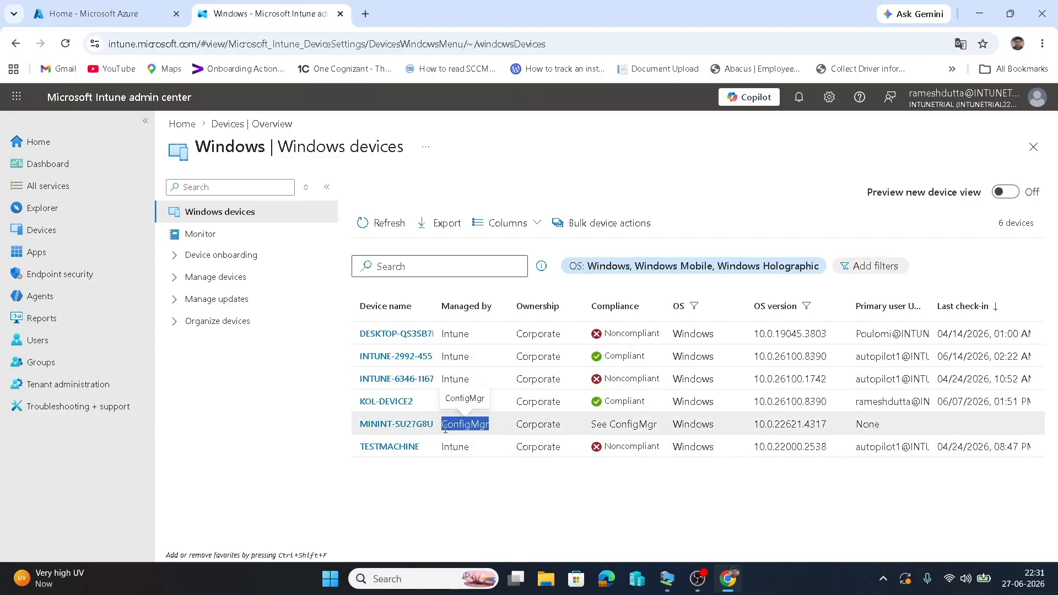
pyautogui.click(447, 309)
pyautogui.moveTo(668, 578)
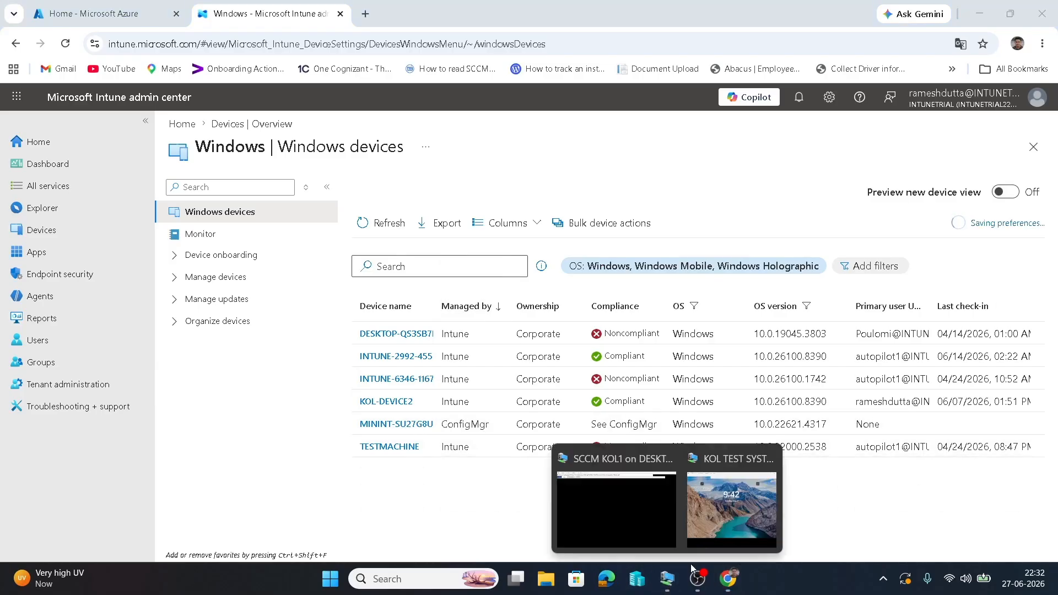
pyautogui.click(727, 507)
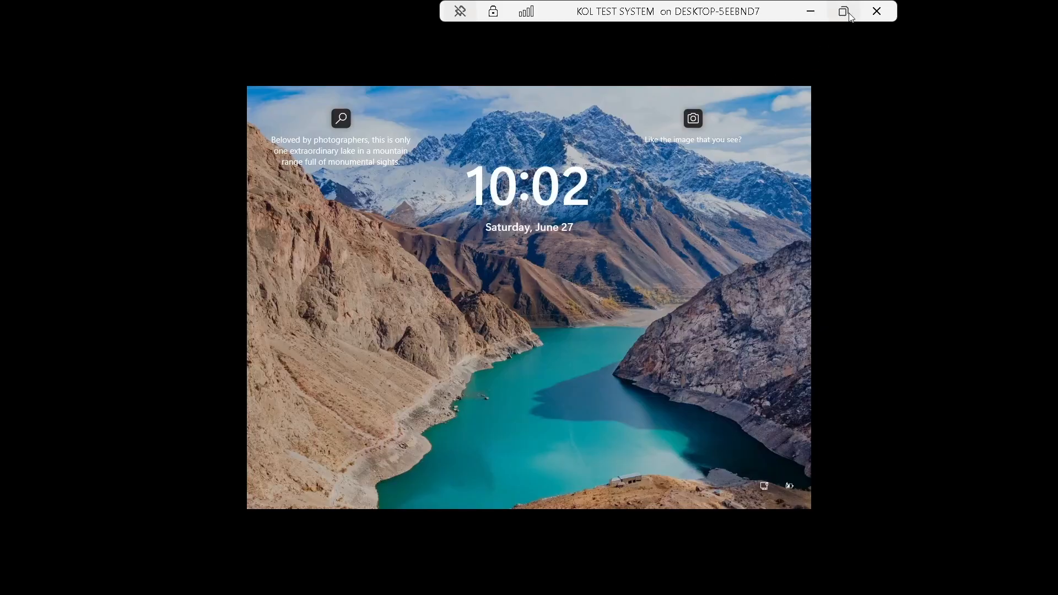
# Send Ctrl+Alt+Delete to KOL TEST SYSTEM through the VM window's Action menu.
pyautogui.click(850, 16)
pyautogui.click(244, 102)
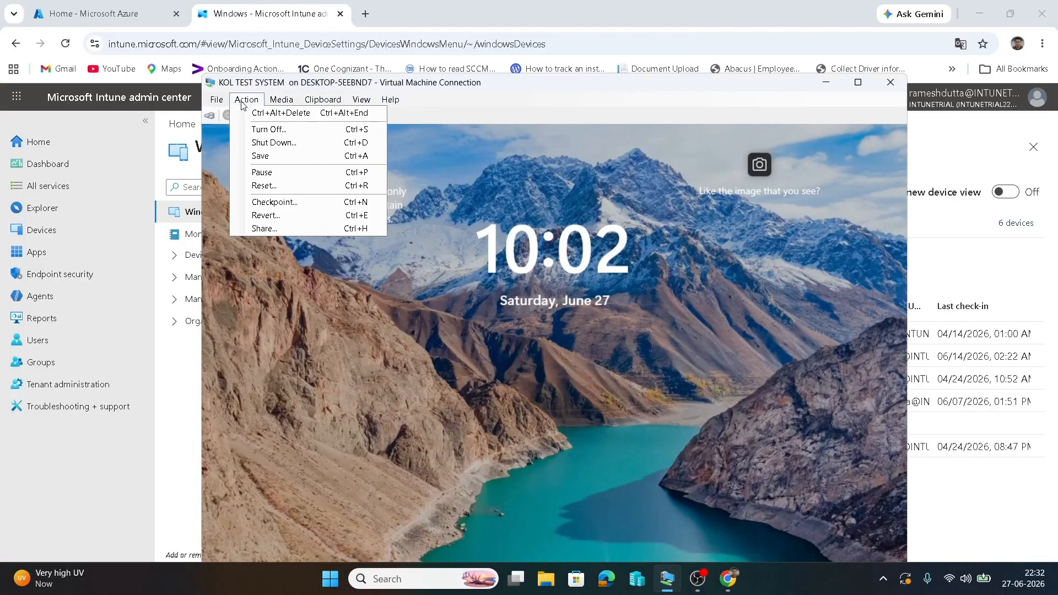
pyautogui.click(281, 112)
pyautogui.click(857, 84)
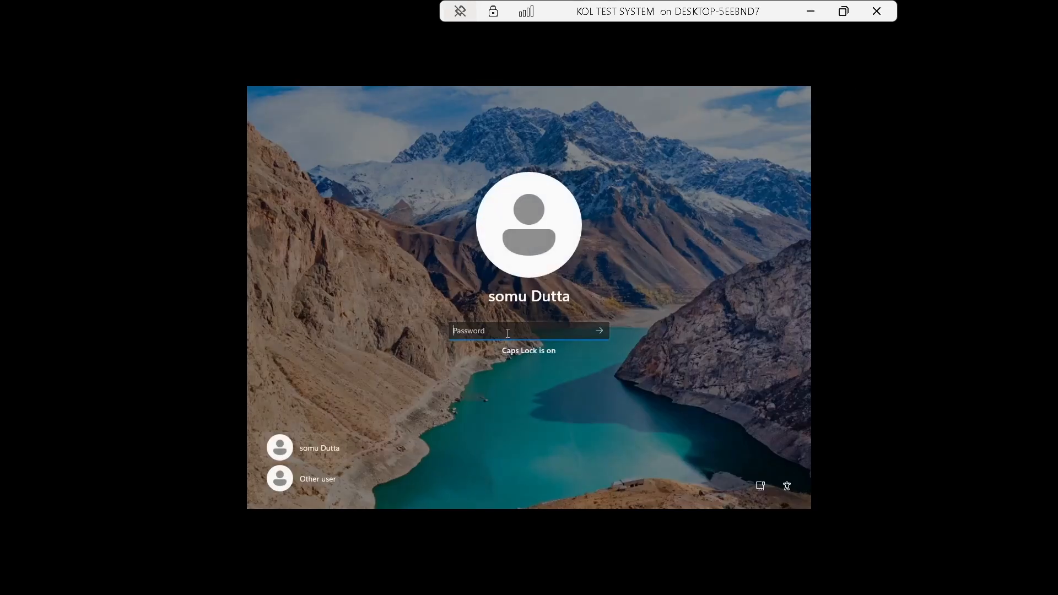
# Enter the account password, sign in, and acknowledge the sign-in message.
pyautogui.write('***••••••••')
pyautogui.press('BackSpace')
pyautogui.press('BackSpace')
pyautogui.press('BackSpace')
pyautogui.press('BackSpace')
pyautogui.press('BackSpace')
pyautogui.press('BackSpace')
pyautogui.press('BackSpace')
pyautogui.press('BackSpace')
pyautogui.write('••••••••')
pyautogui.press('Return')
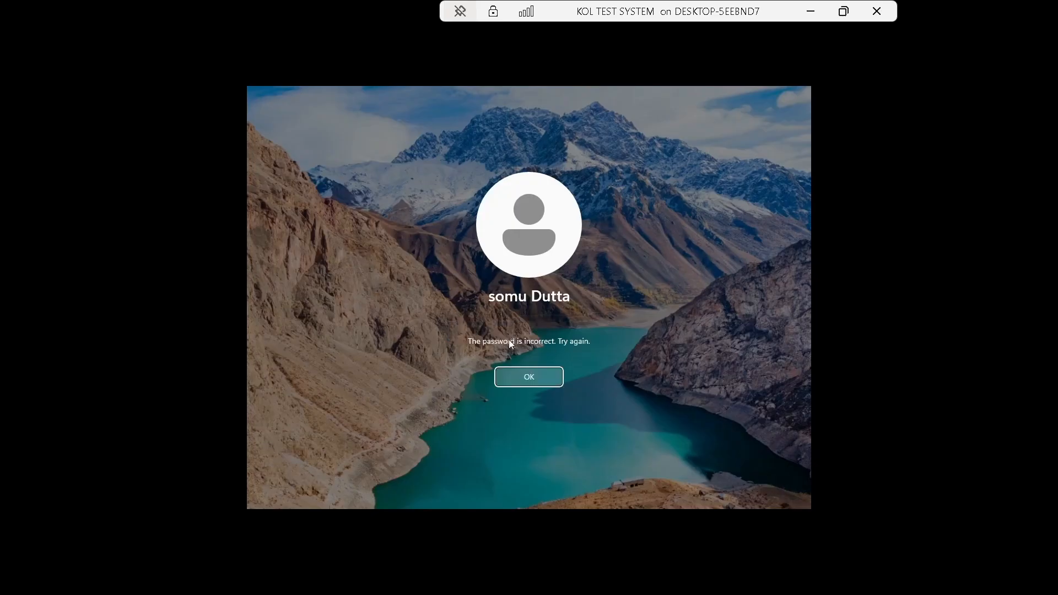
pyautogui.click(533, 378)
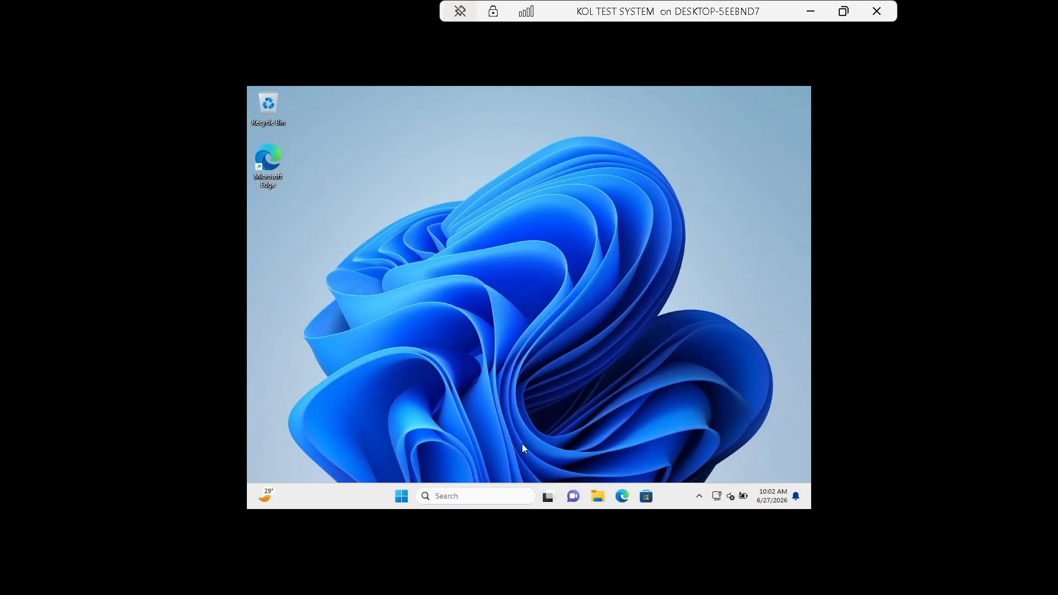
pyautogui.click(472, 499)
# Search 'contr' to open Control Panel, then launch its Configuration Manager applet.
pyautogui.write('c')
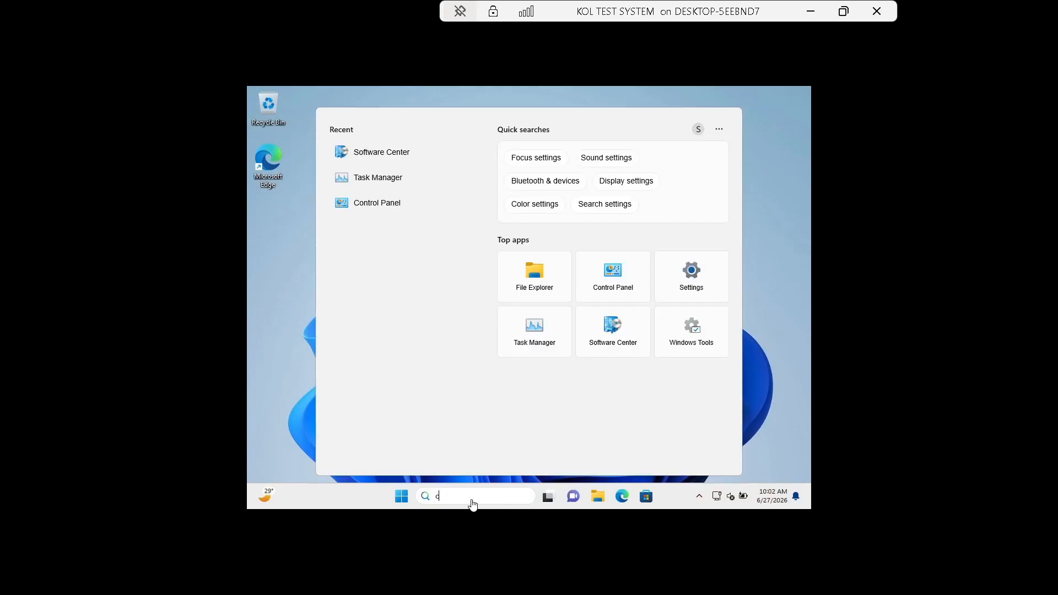
pyautogui.write('ontr')
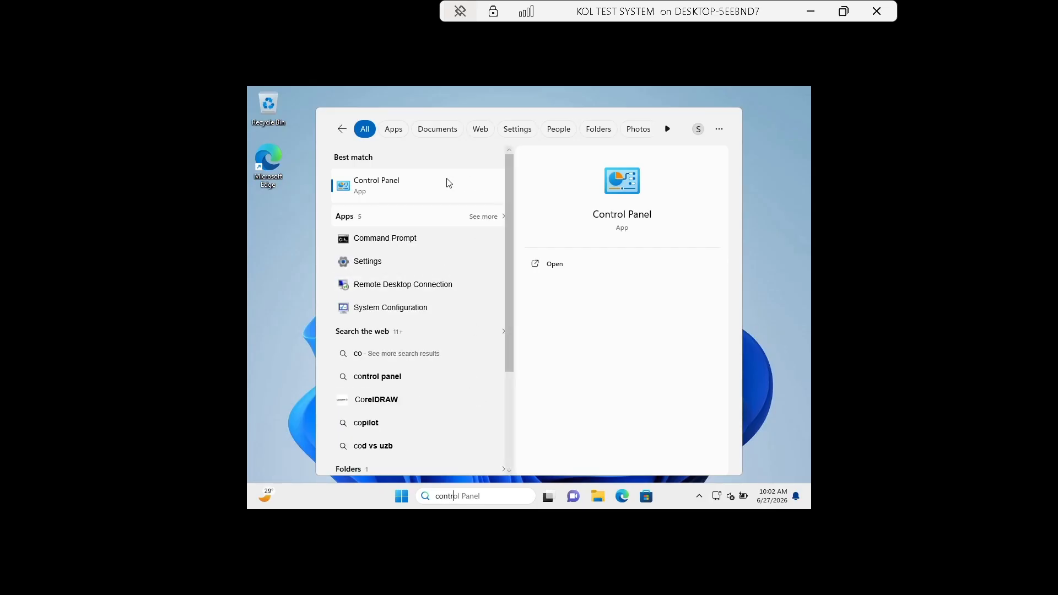
pyautogui.click(384, 194)
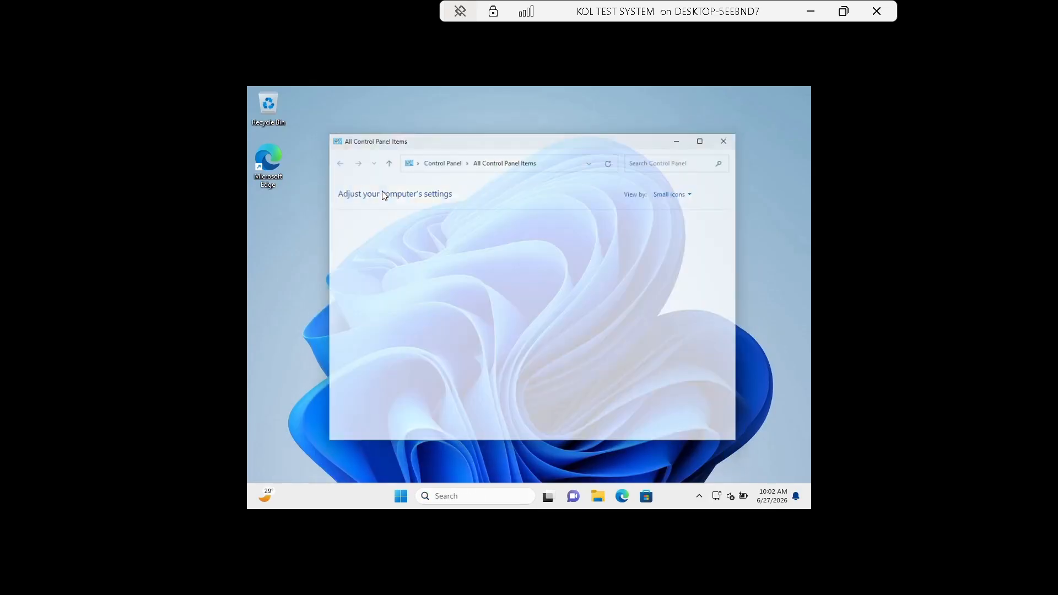
pyautogui.click(517, 242)
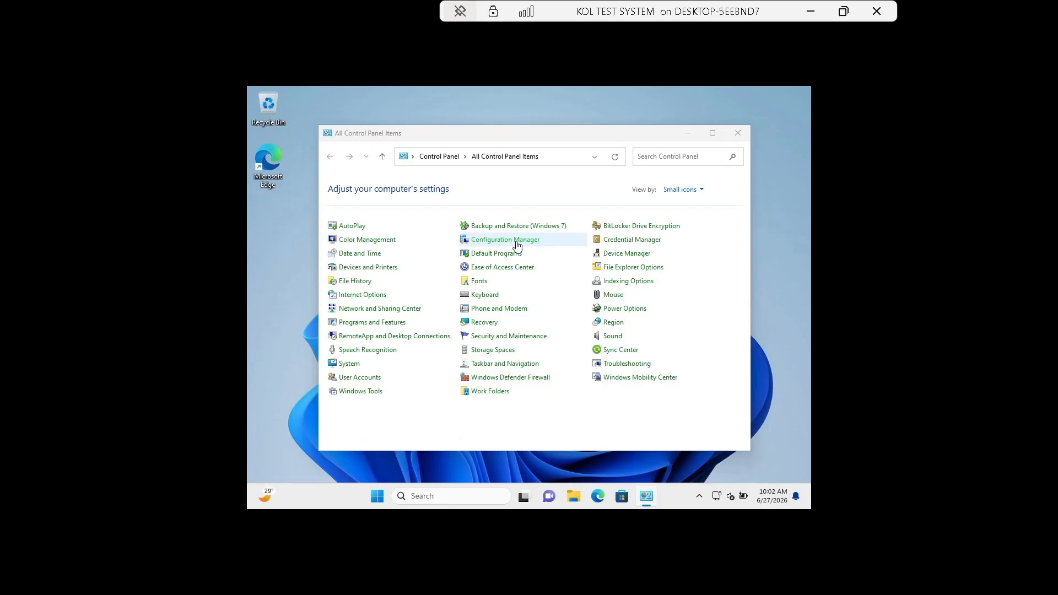
# In Configuration Manager properties, confirm co-management reads Disabled on General, then view the Actions tab.
pyautogui.click(517, 246)
pyautogui.click(367, 210)
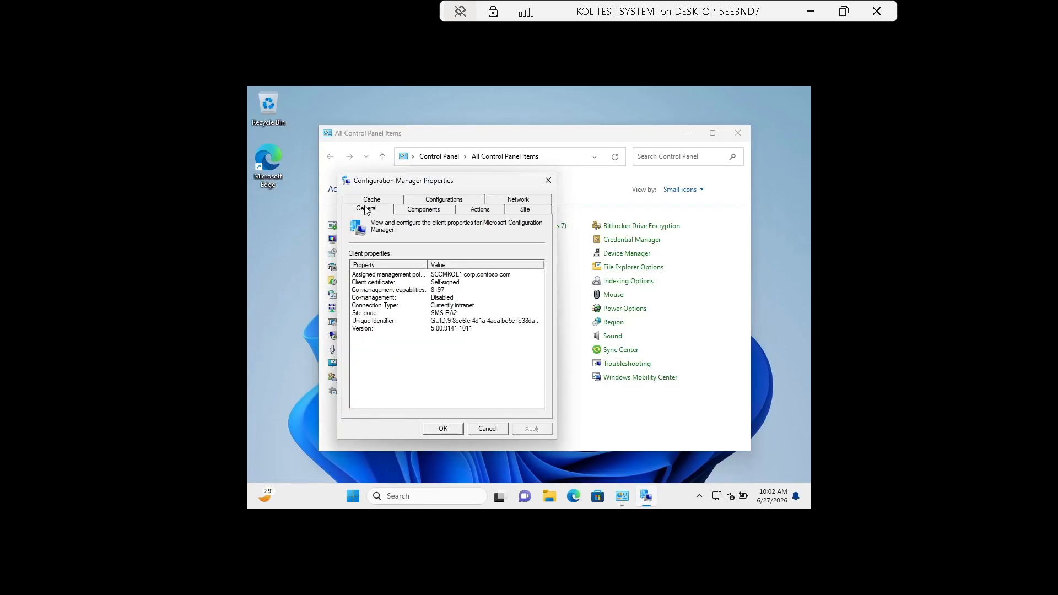
pyautogui.click(435, 299)
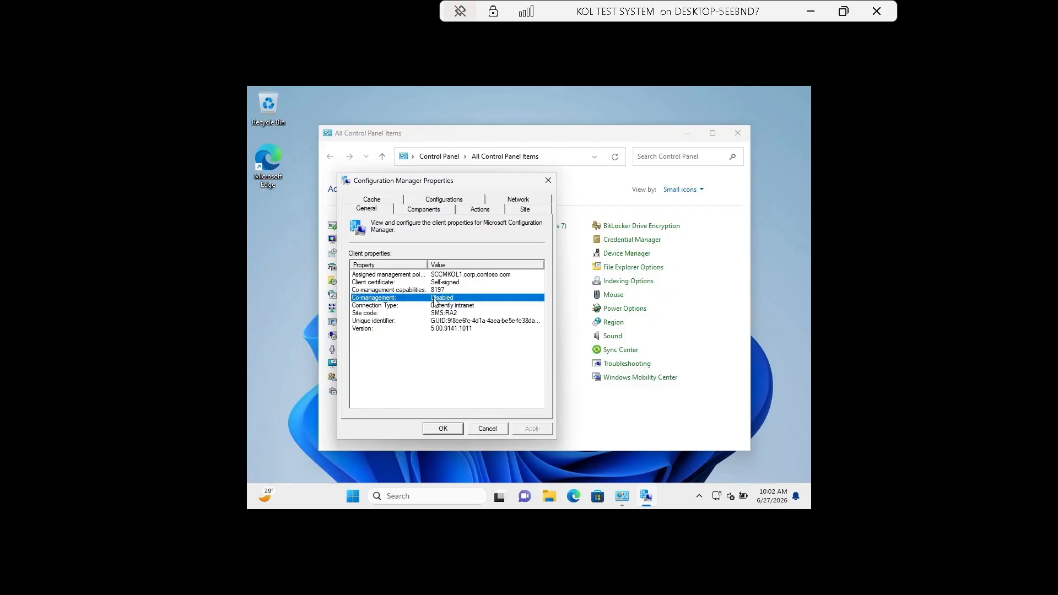
pyautogui.click(483, 210)
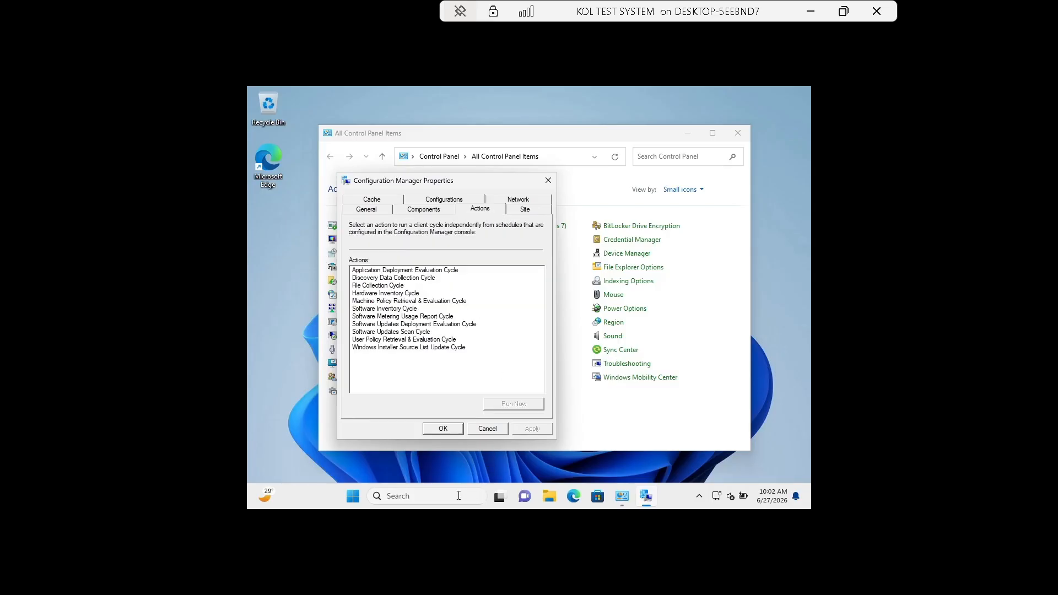
pyautogui.click(427, 495)
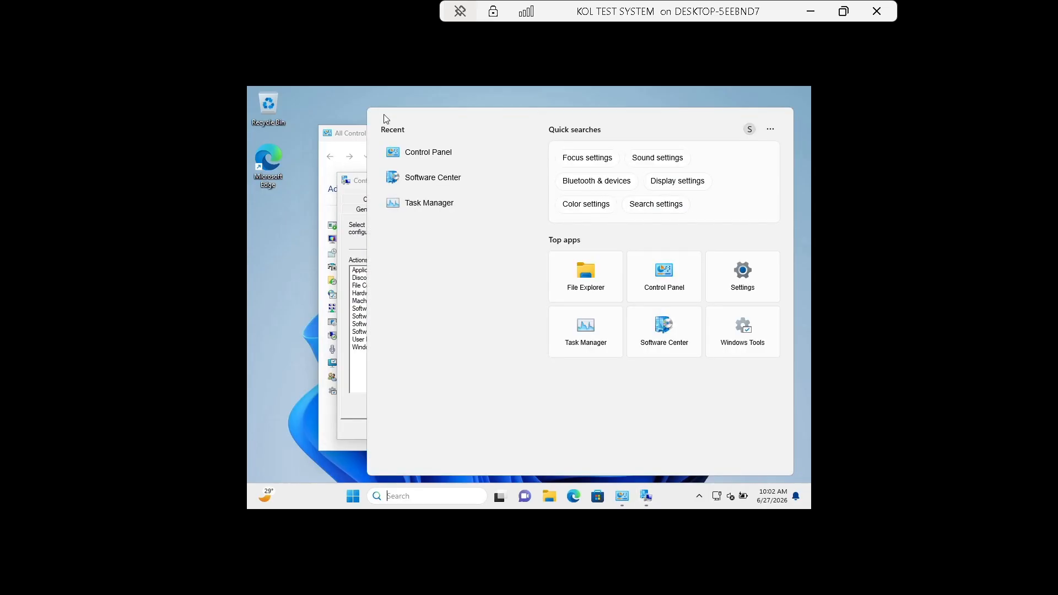
# In a new File Explorer window, browse to C:\Windows\CCM.
pyautogui.press('Escape')
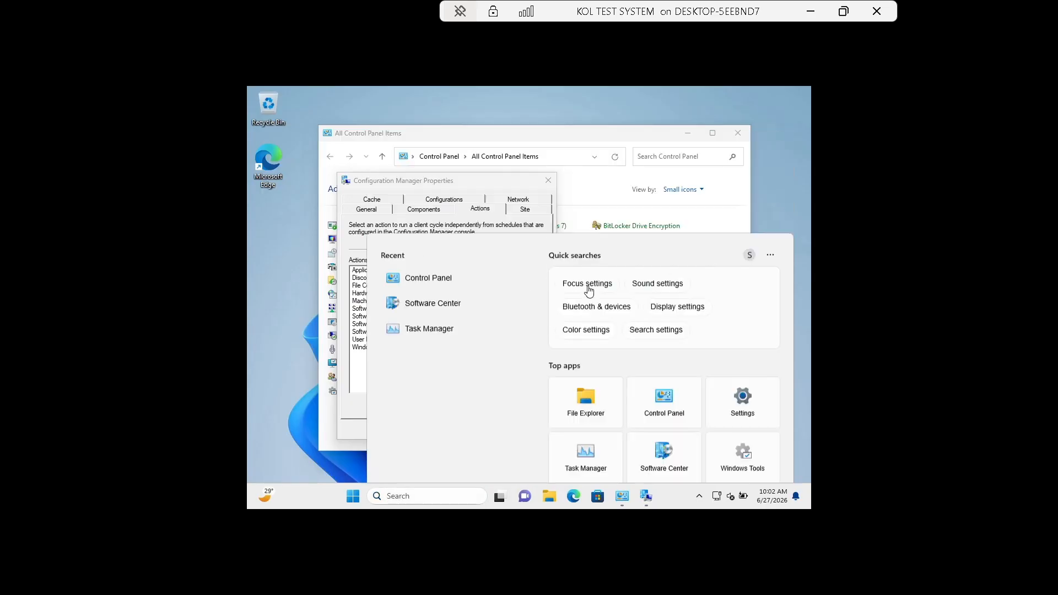
pyautogui.press('super+e')
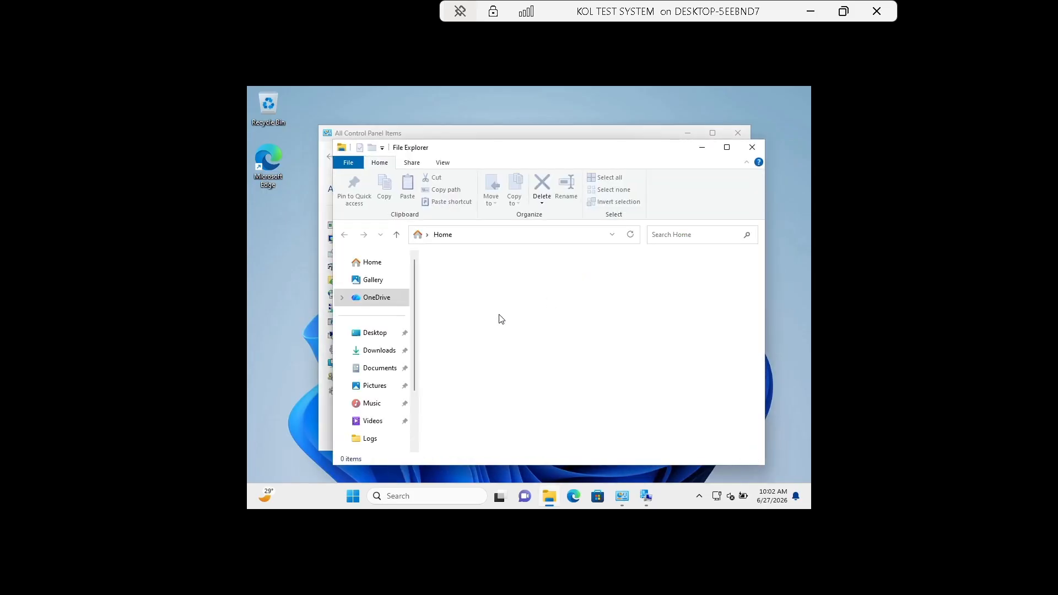
pyautogui.scroll(-2, 394, 366)
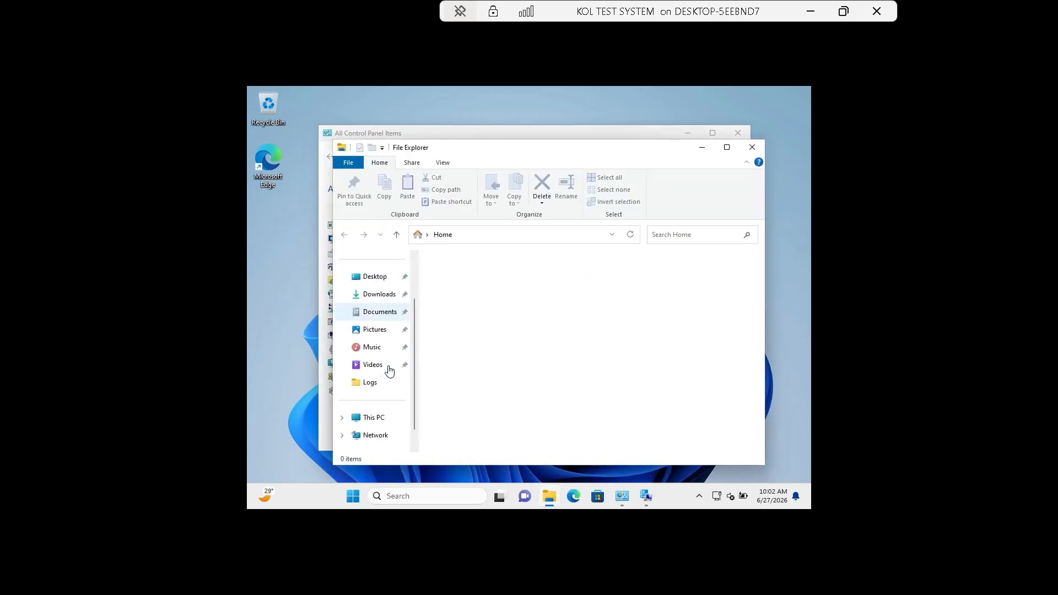
pyautogui.click(371, 382)
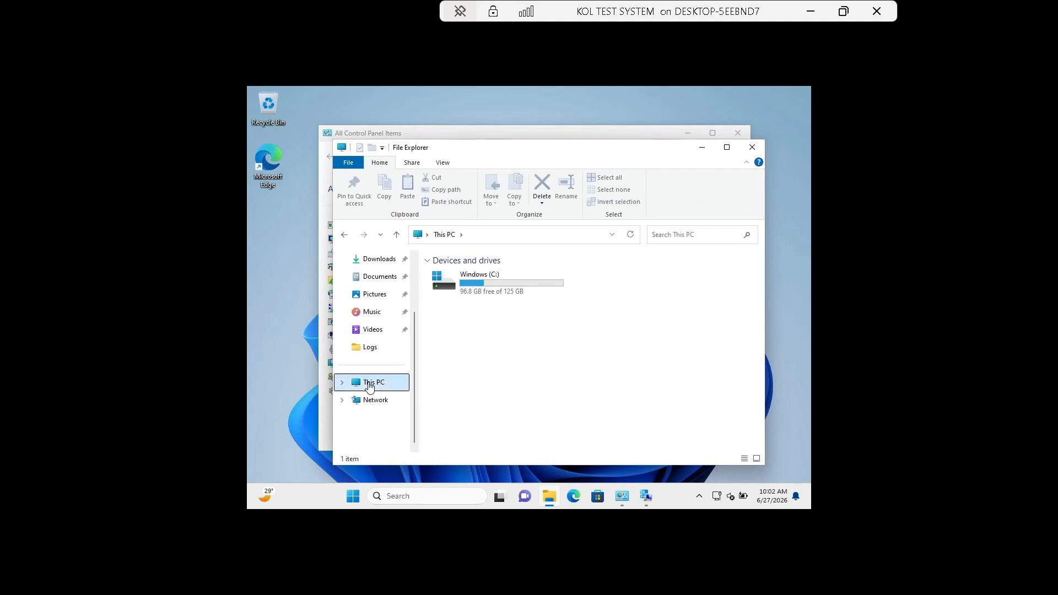
pyautogui.doubleClick(499, 285)
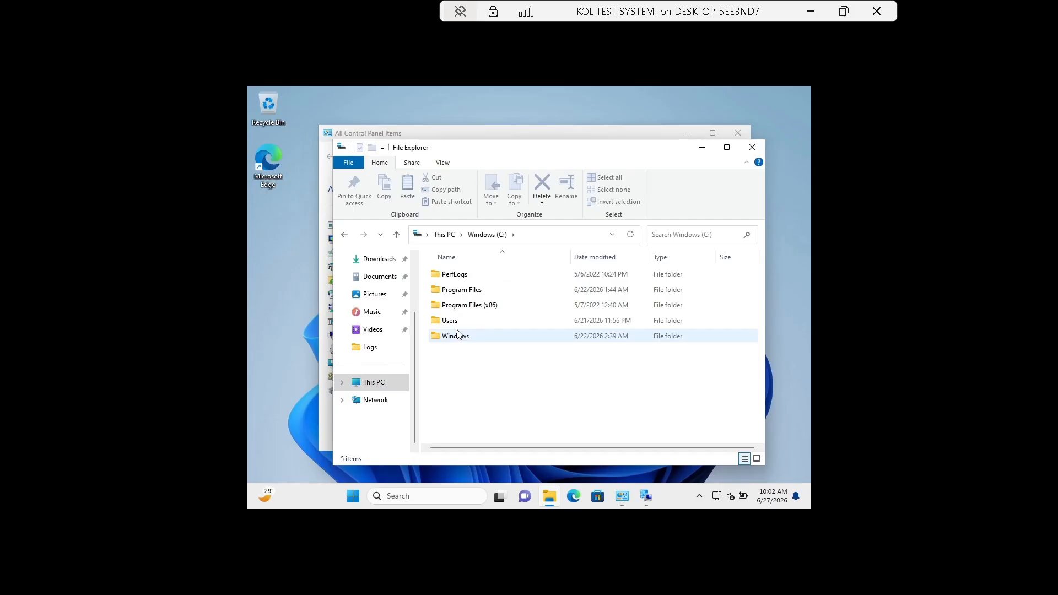
pyautogui.doubleClick(458, 336)
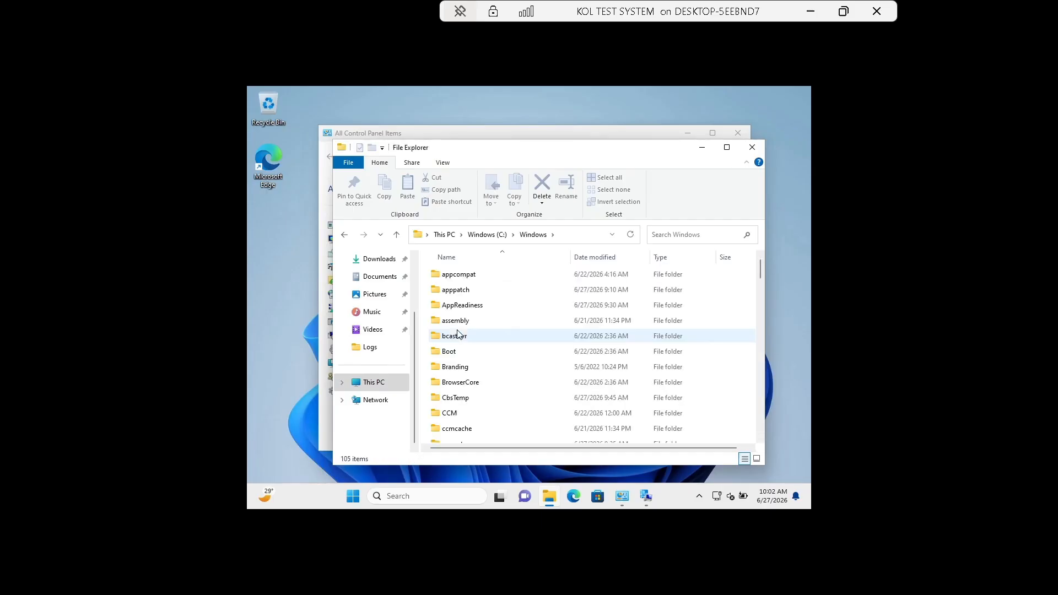
pyautogui.doubleClick(455, 413)
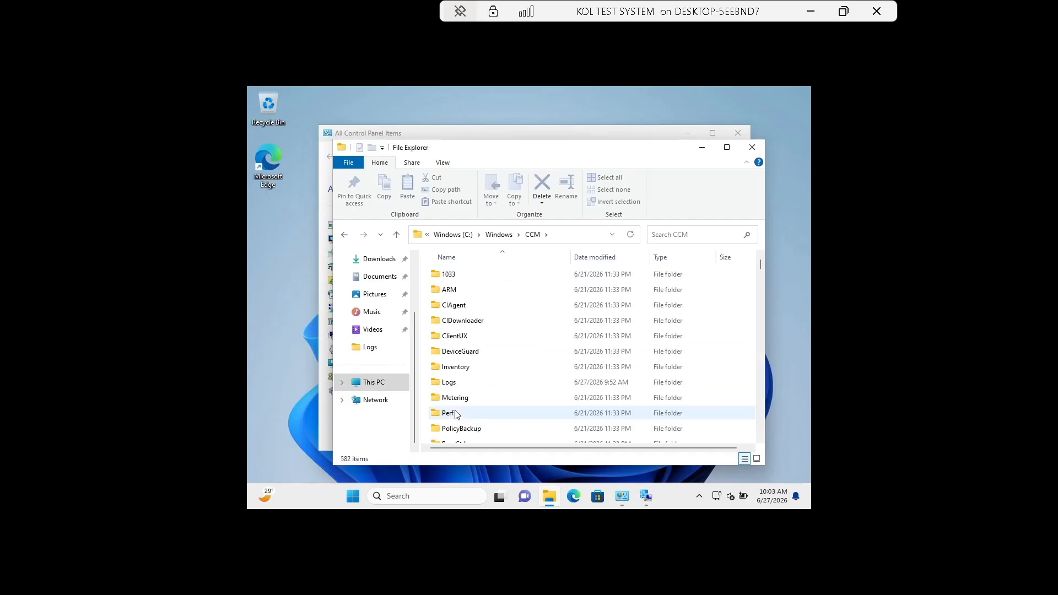
pyautogui.click(464, 402)
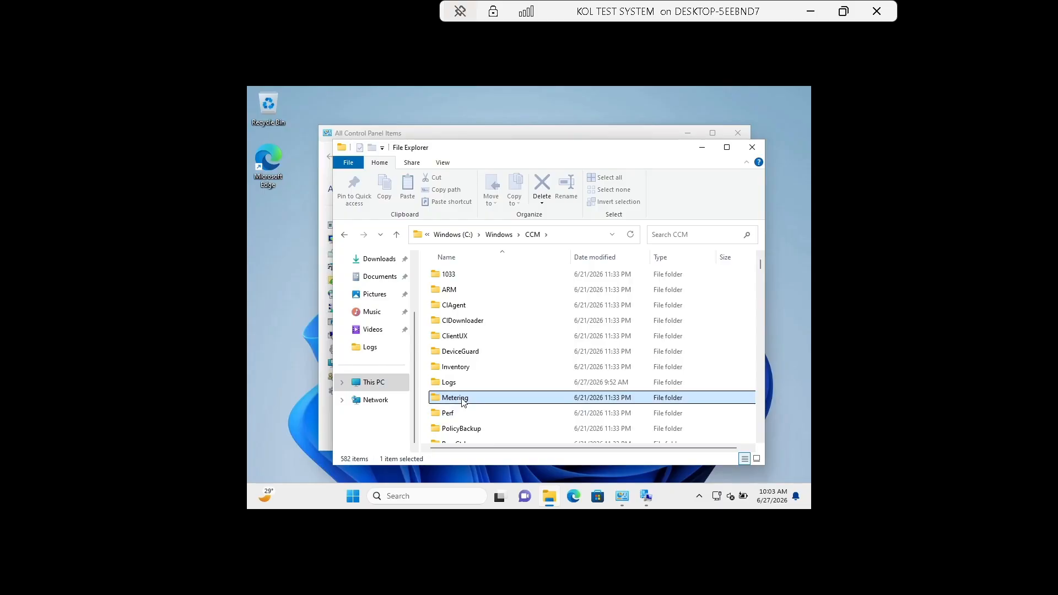
# Launch CMTrace from the CCM folder as administrator, closing its empty window.
pyautogui.write('cmt')
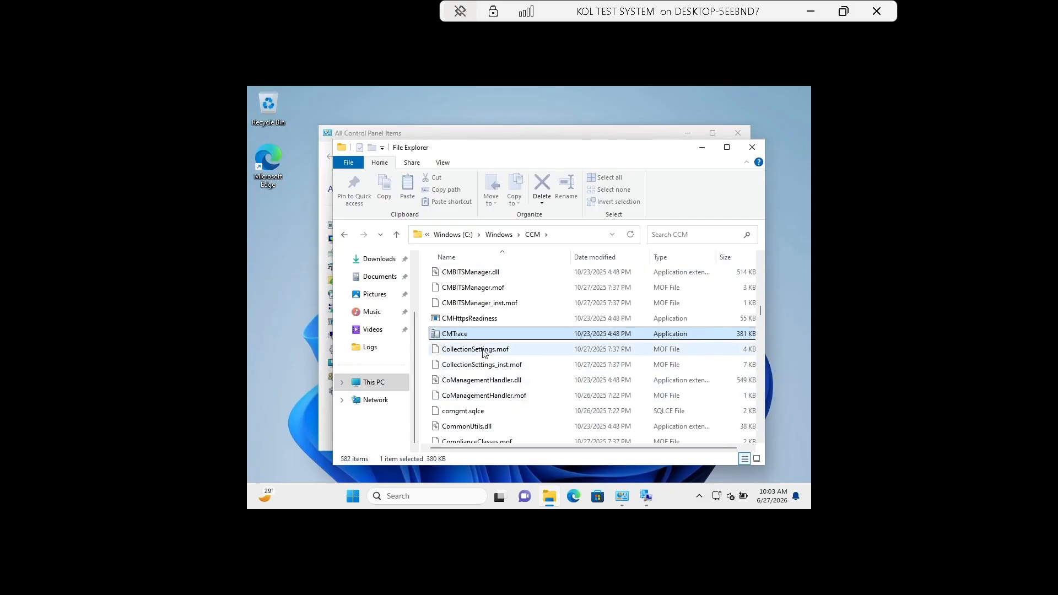
pyautogui.doubleClick(479, 335)
pyautogui.rightClick(479, 335)
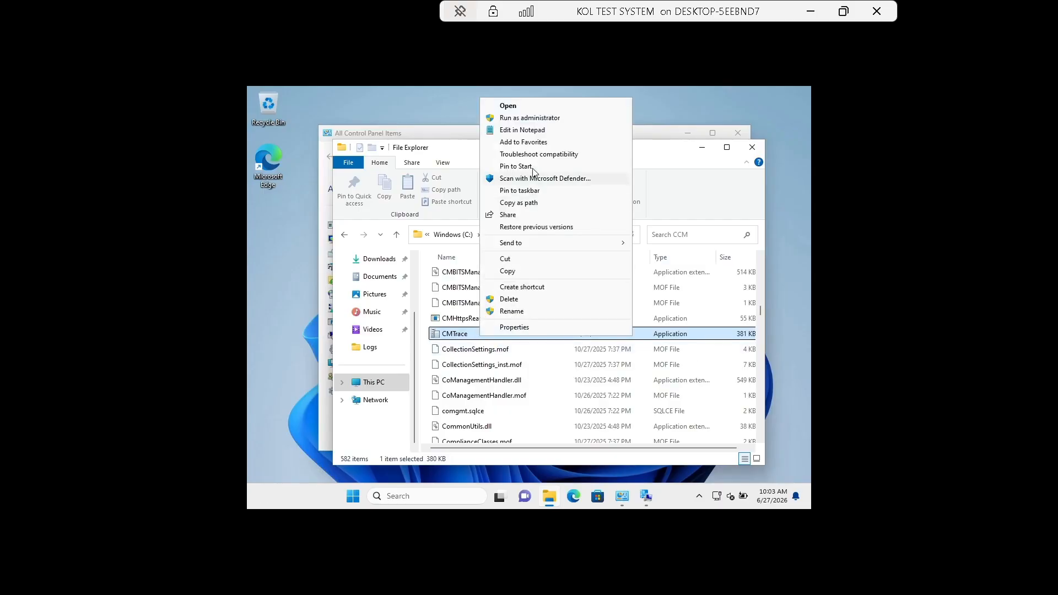
pyautogui.click(531, 117)
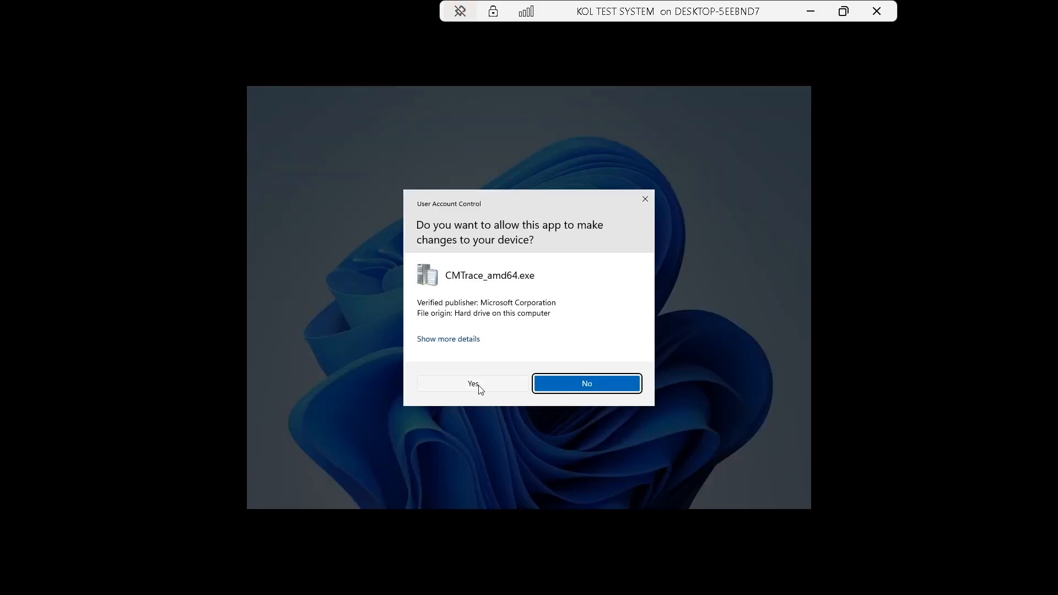
pyautogui.click(477, 386)
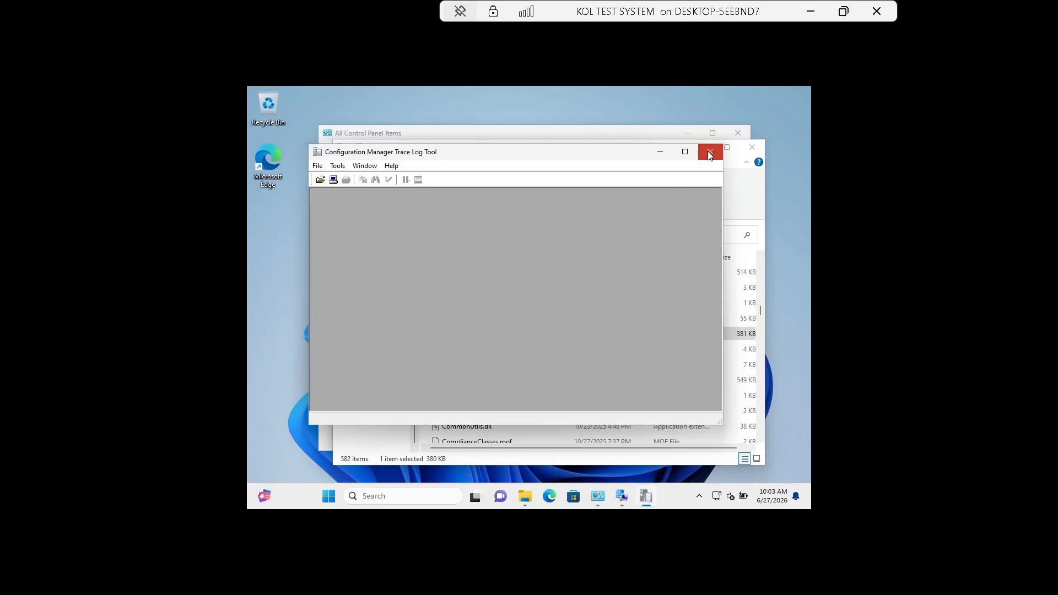
pyautogui.click(711, 152)
pyautogui.moveTo(760, 310); pyautogui.dragTo(759, 259)
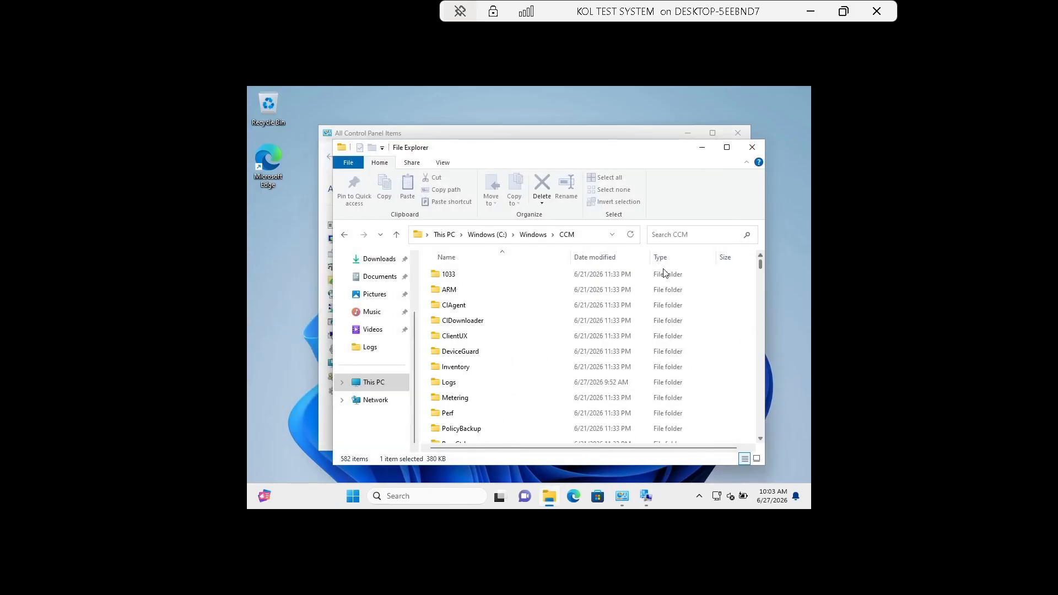
# Open CoManagementHandler.log from the CCM Logs folder in CMTrace.
pyautogui.doubleClick(460, 384)
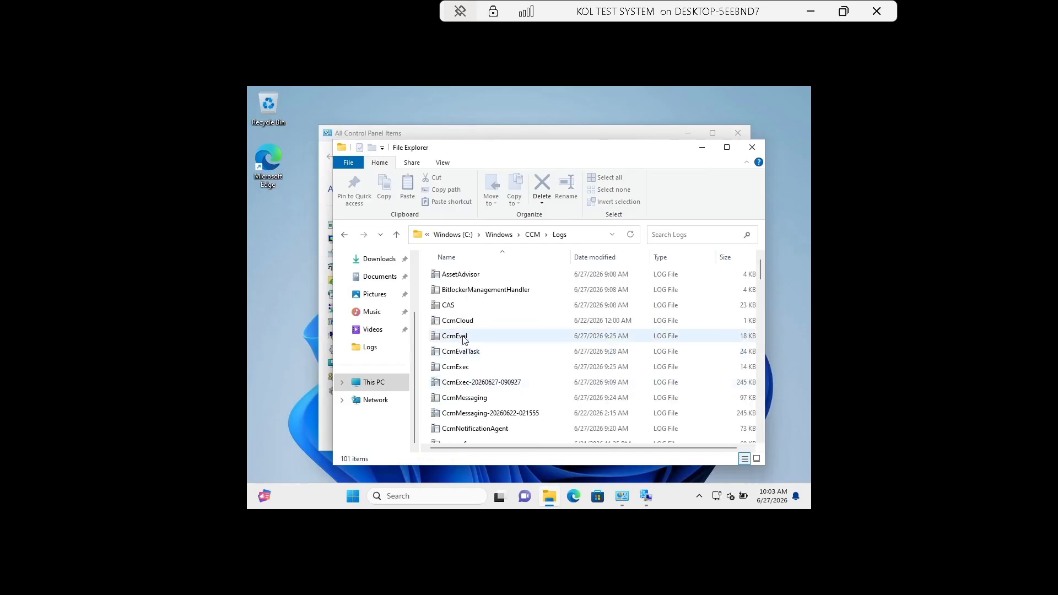
pyautogui.click(465, 323)
pyautogui.write('co')
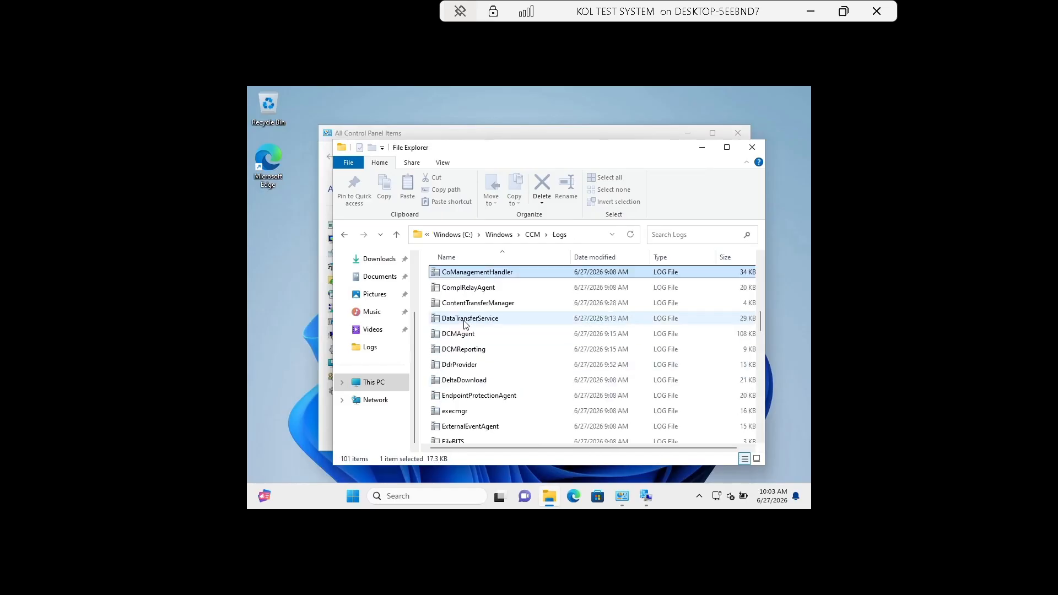
pyautogui.doubleClick(493, 273)
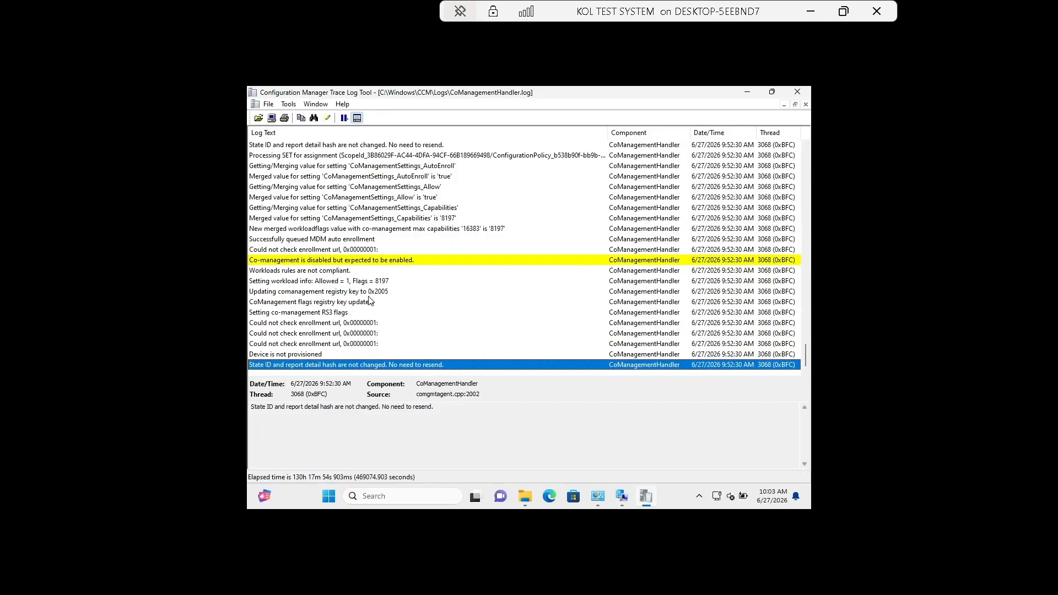
# Scroll to the newest CoManagementHandler.log entries, then bring the client properties back up.
pyautogui.scroll(10, 487, 315)
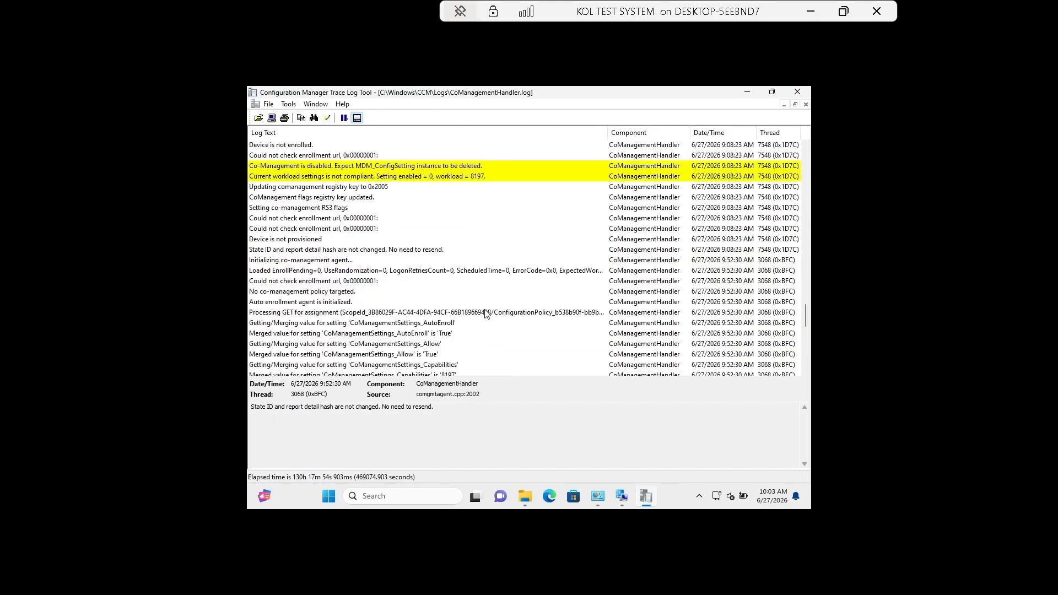
pyautogui.scroll(10, 487, 314)
pyautogui.scroll(-10, 488, 314)
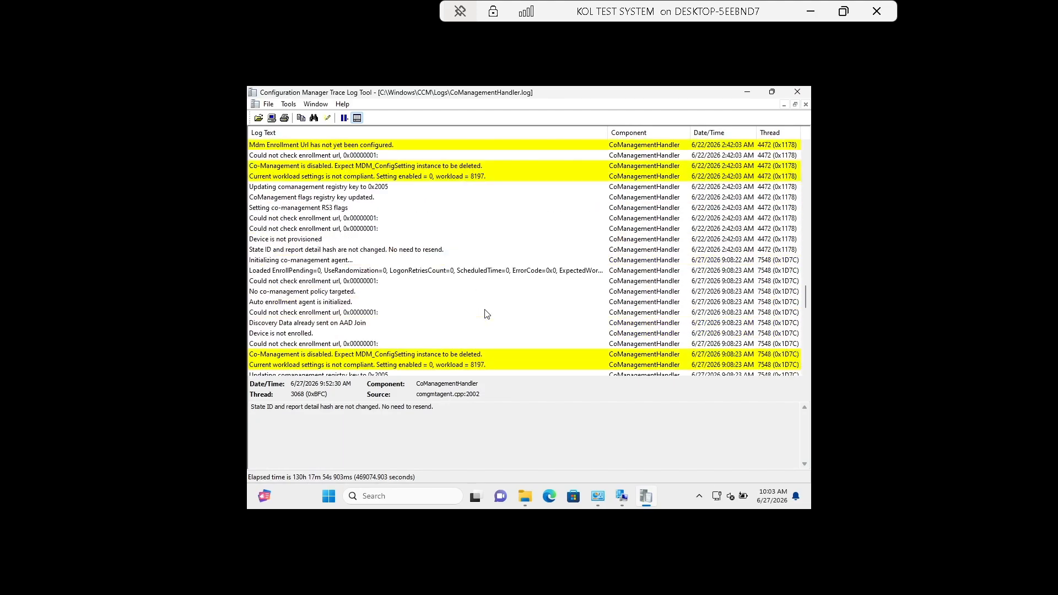
pyautogui.scroll(-7, 487, 314)
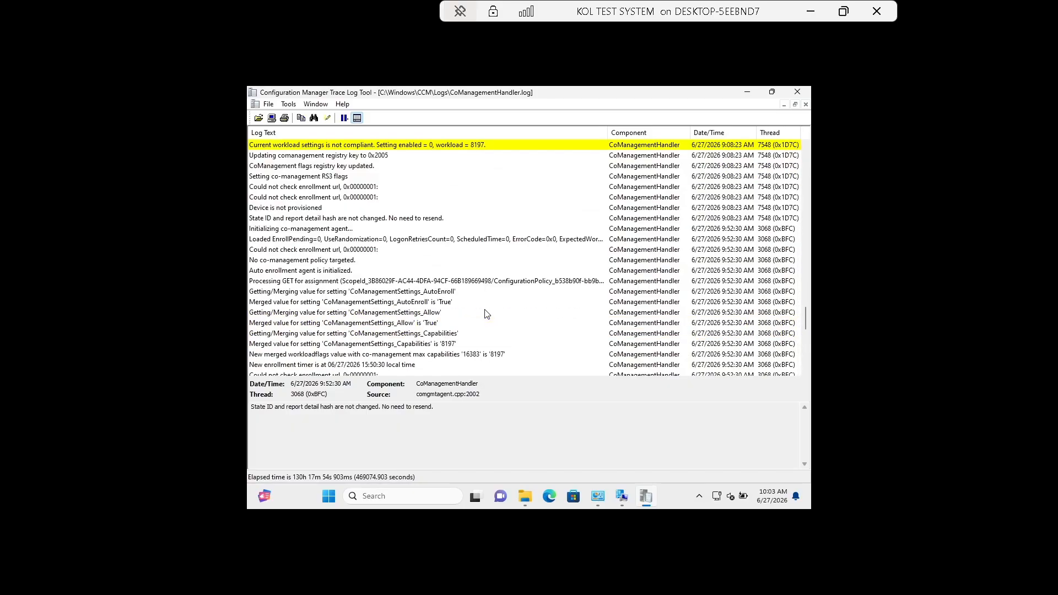
pyautogui.press('Up')
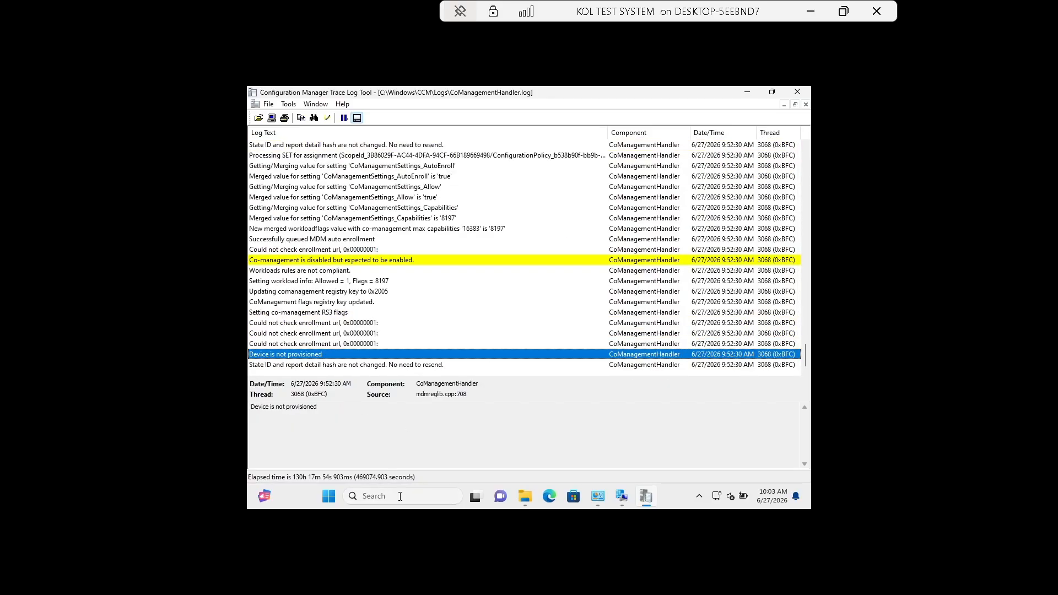
pyautogui.click(628, 498)
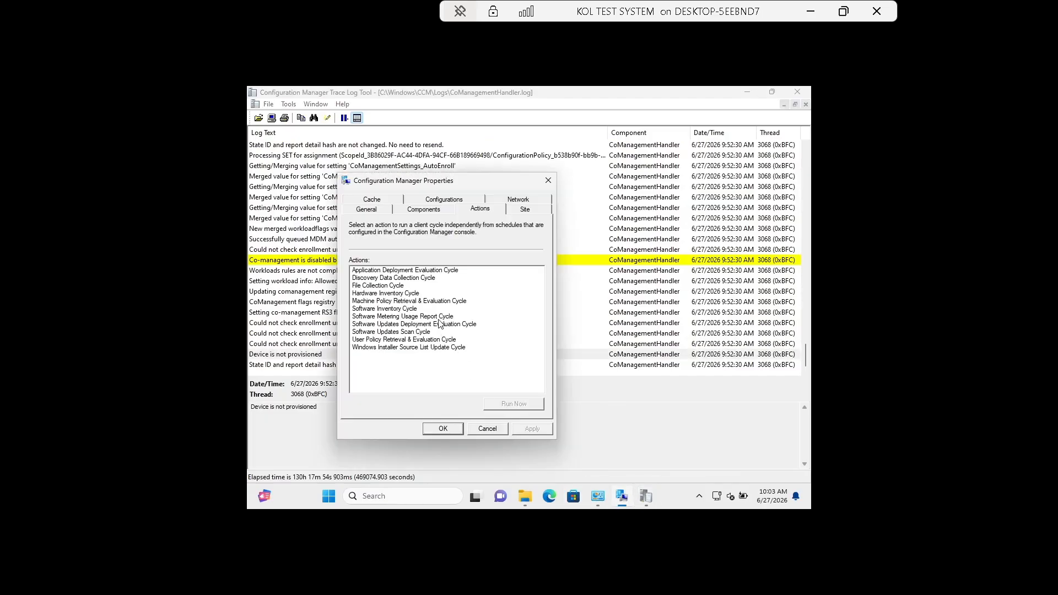
# Run Machine Policy Retrieval & Evaluation Cycle, close properties, and find new 10:03 log entries.
pyautogui.click(434, 301)
pyautogui.click(504, 408)
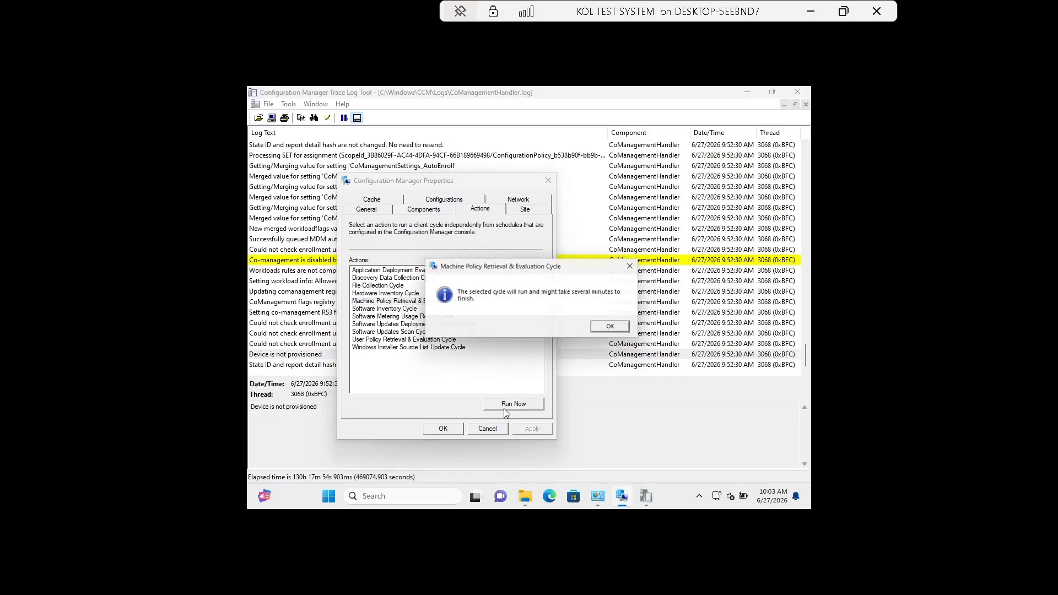
pyautogui.click(621, 332)
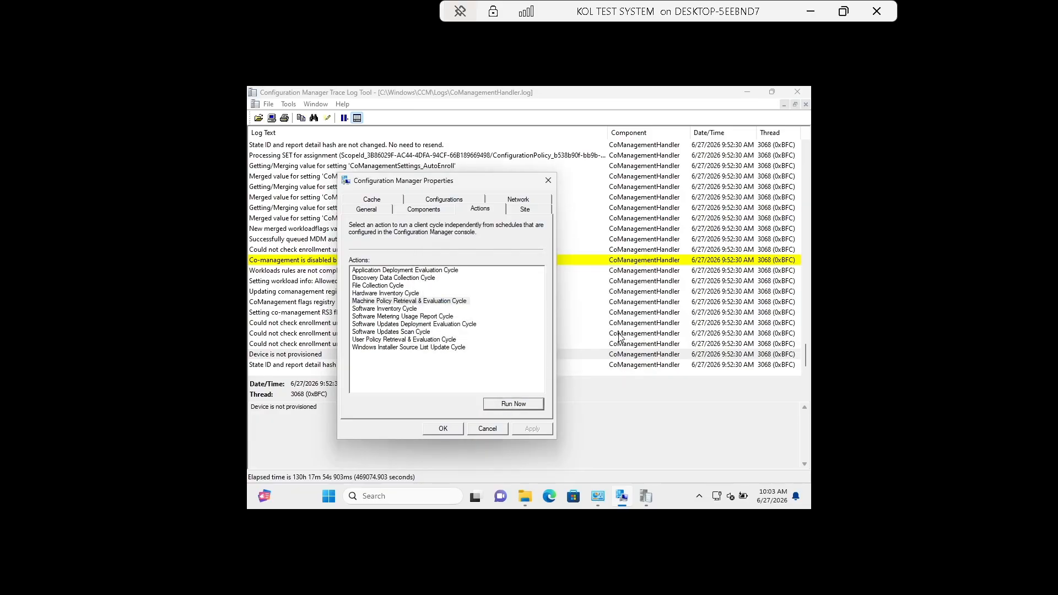
pyautogui.click(448, 433)
pyautogui.scroll(-3, 369, 302)
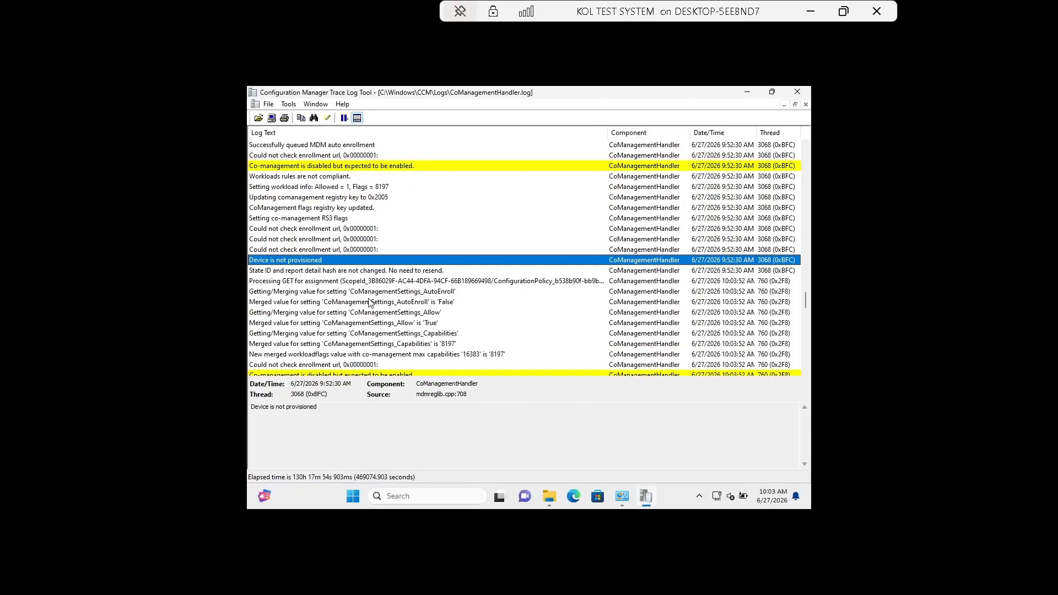
pyautogui.scroll(-1, 369, 302)
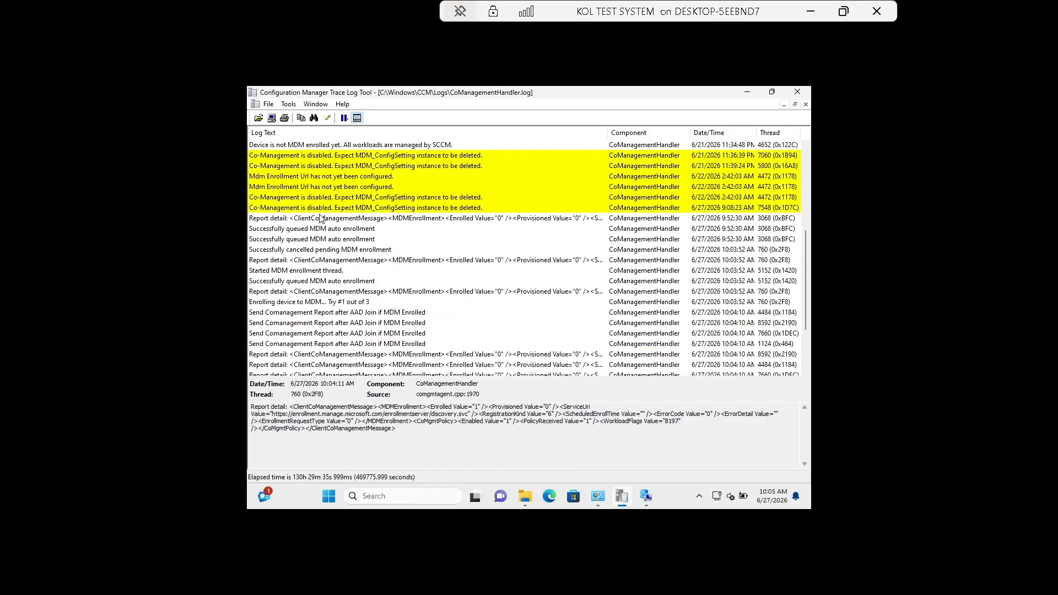
pyautogui.scroll(6, 321, 216)
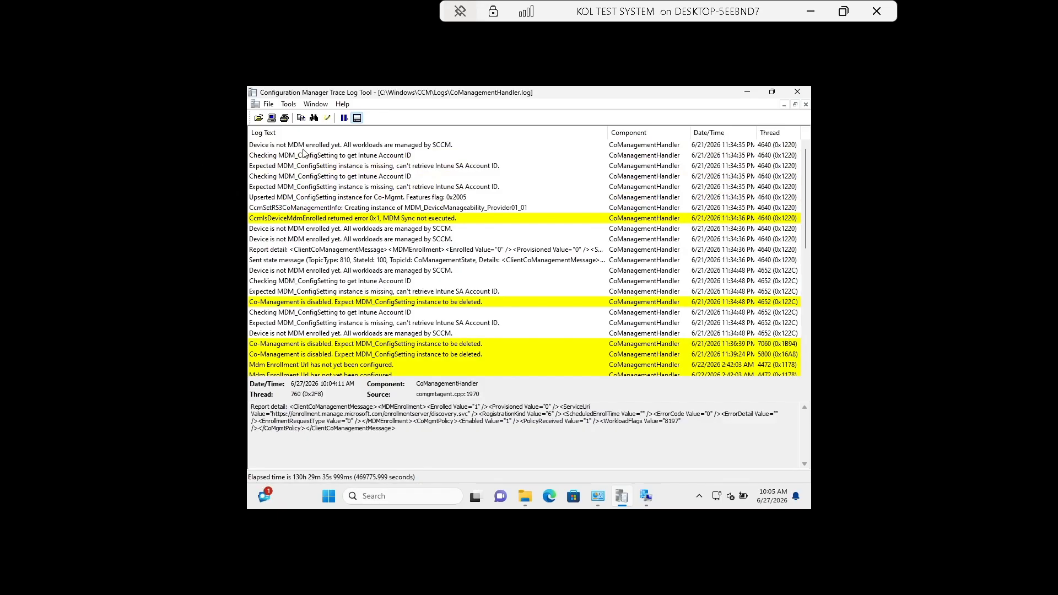
# Inspect the early 'Device is not MDM enrolled' and 'Co-Management is disabled' log entries.
pyautogui.click(278, 147)
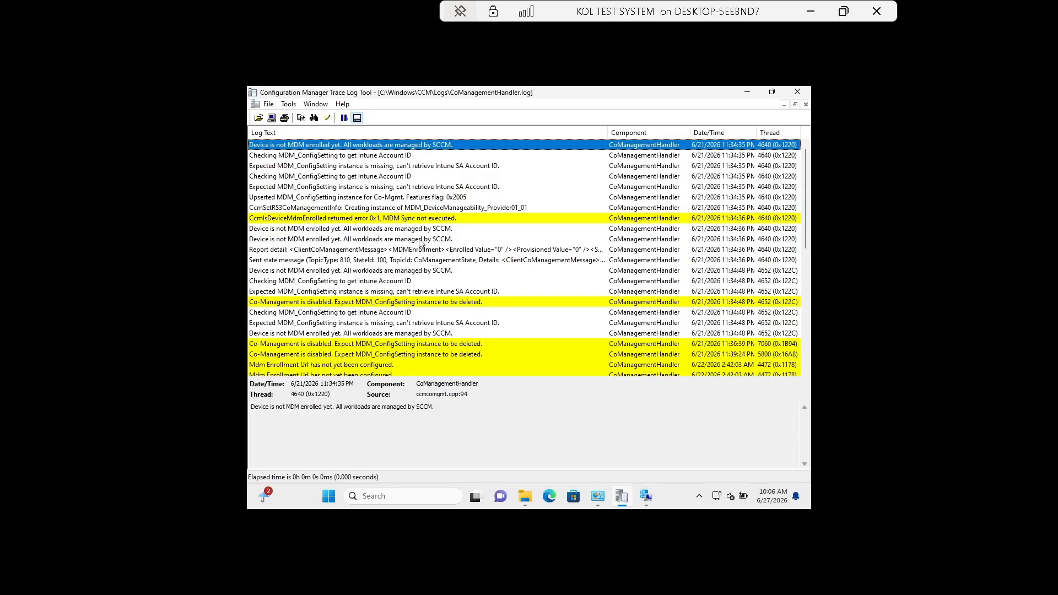
pyautogui.click(294, 242)
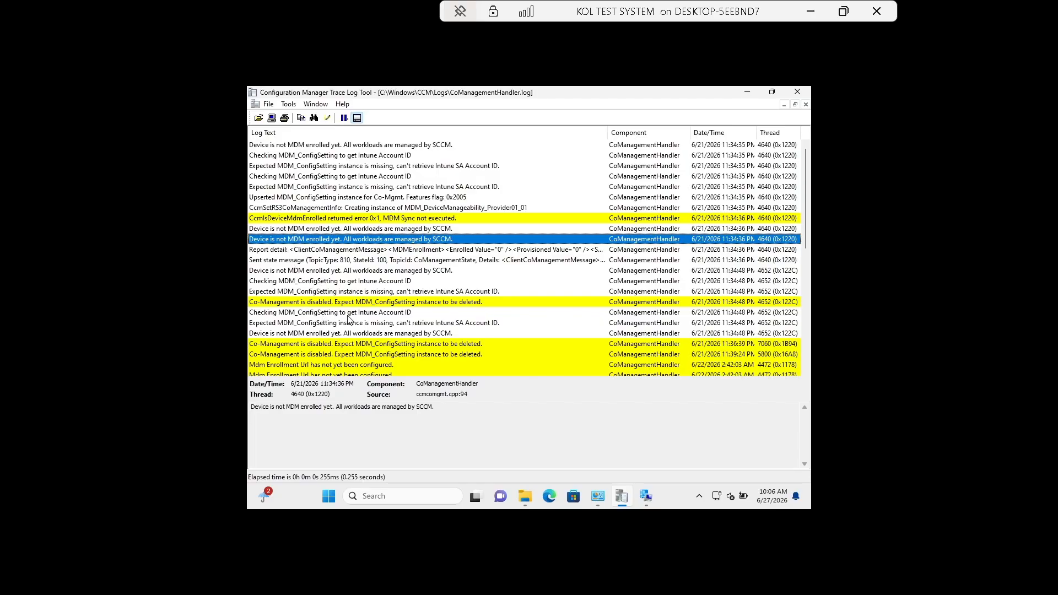
pyautogui.scroll(-1, 349, 319)
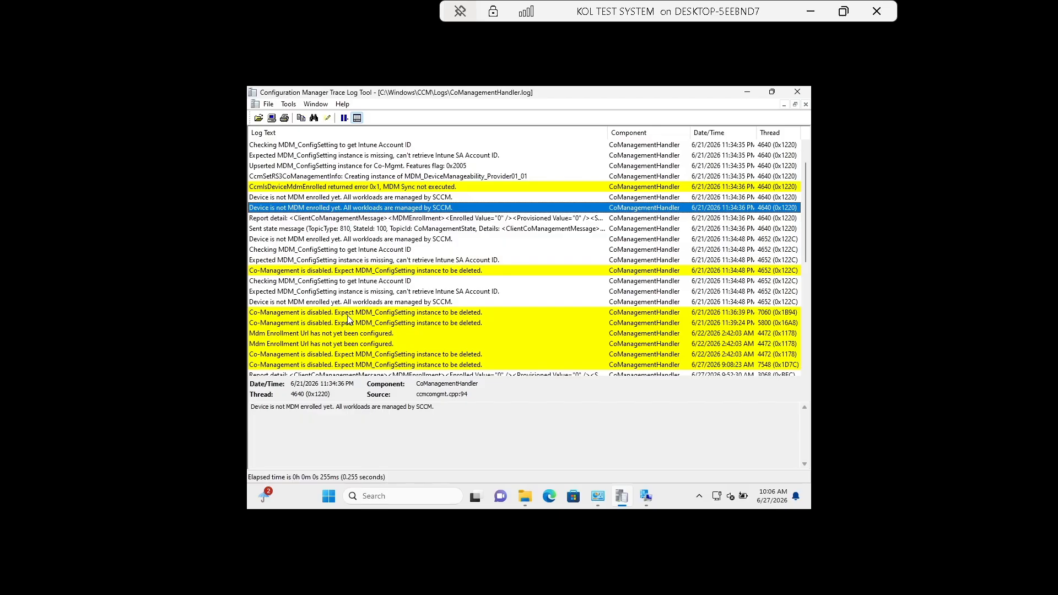
pyautogui.scroll(-1, 349, 320)
pyautogui.click(296, 239)
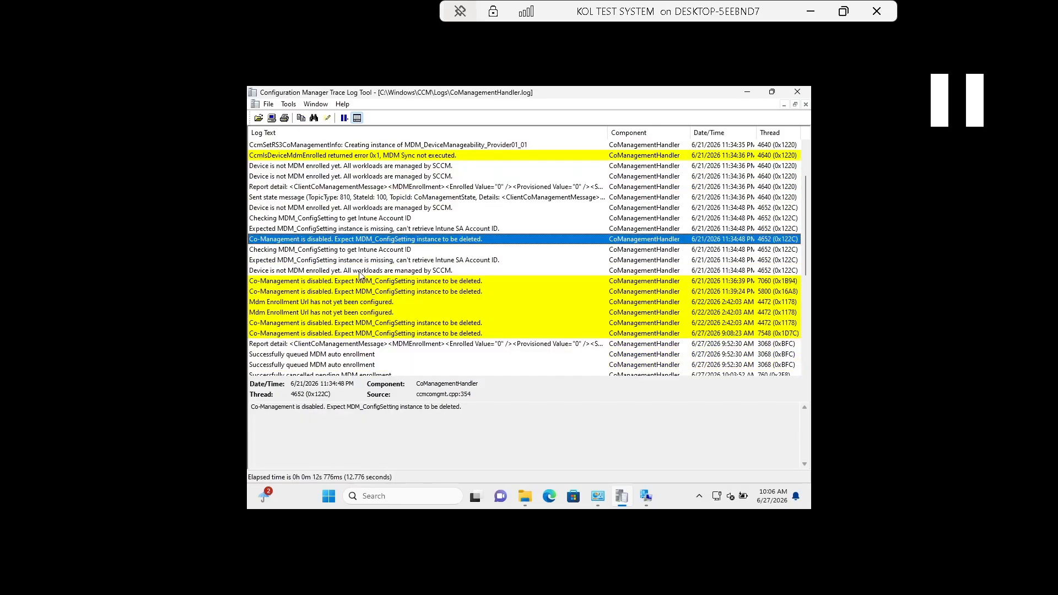
pyautogui.scroll(-3, 359, 276)
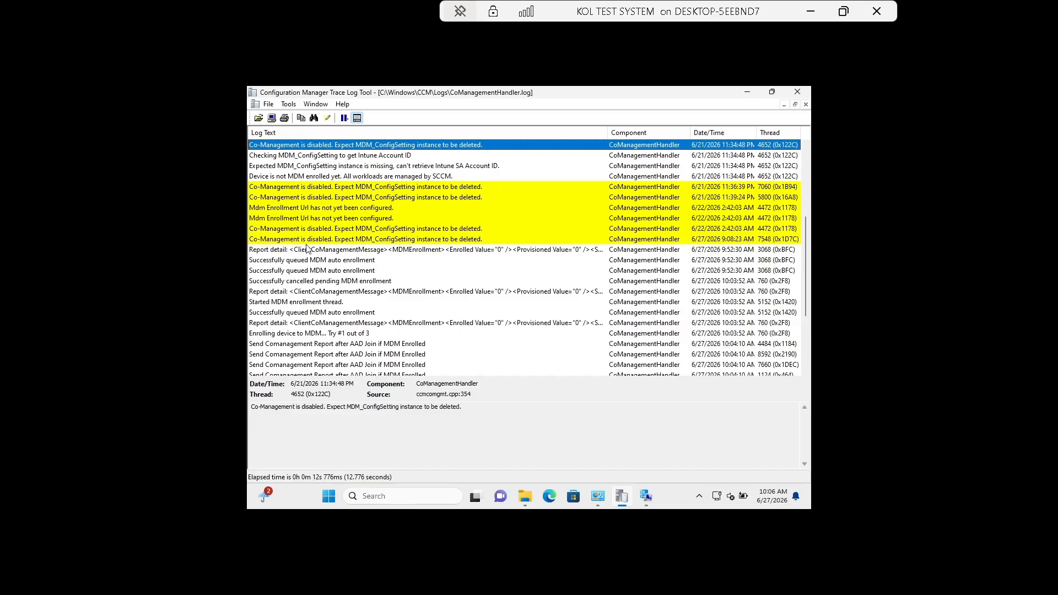
pyautogui.click(339, 241)
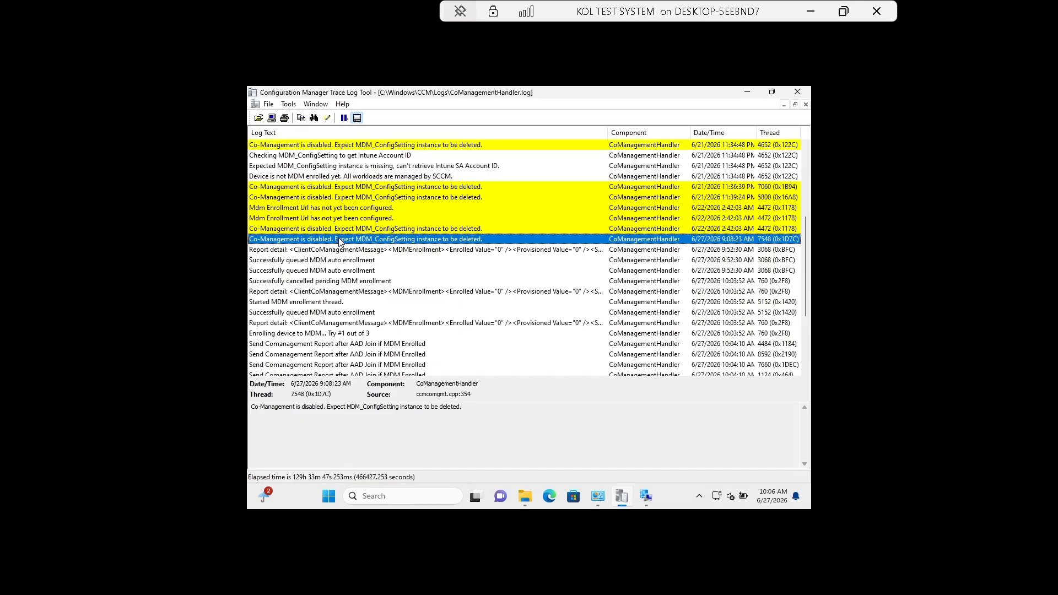
# Inspect the queued and cancelled MDM auto enrollment, report detail, and enrollment thread entries.
pyautogui.click(304, 260)
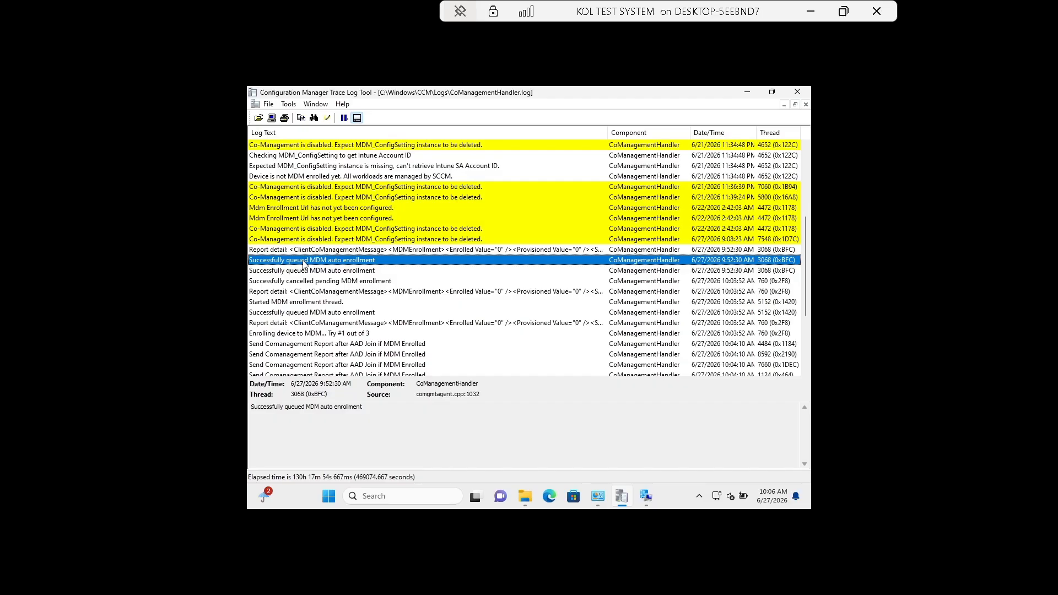
pyautogui.click(350, 272)
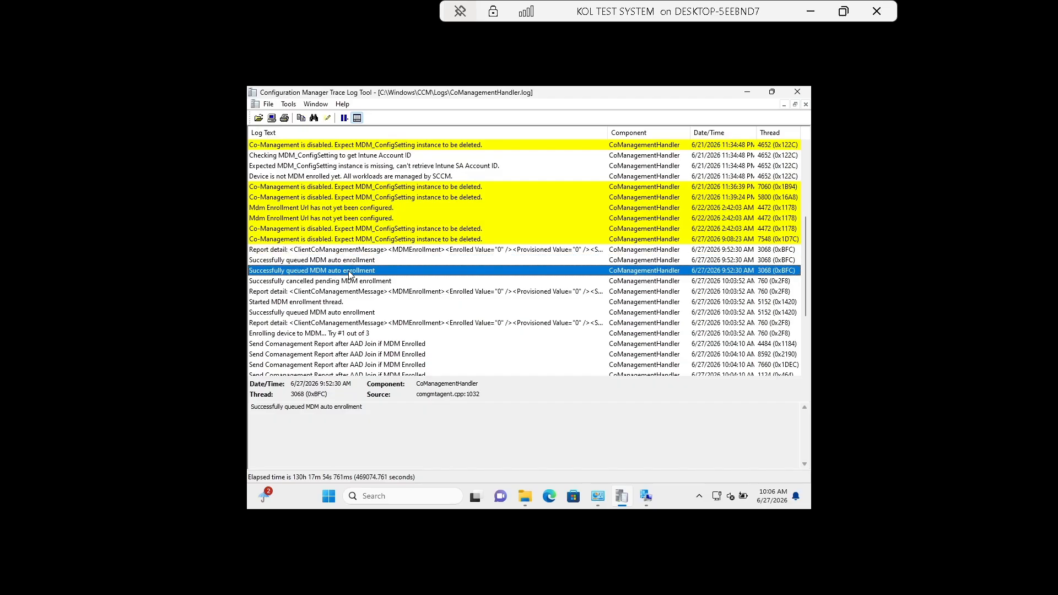
pyautogui.click(312, 282)
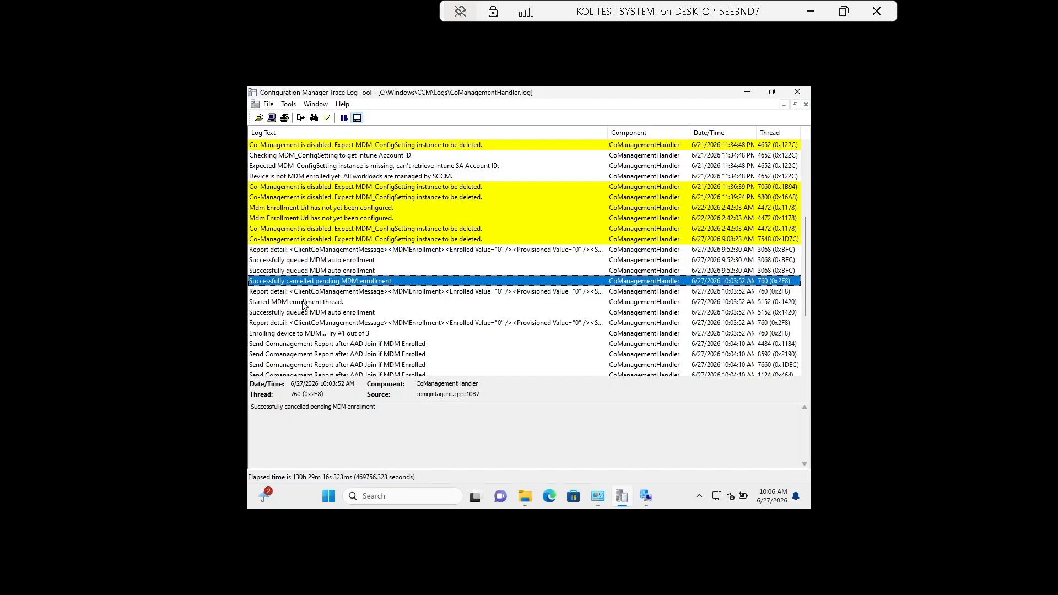
pyautogui.click(303, 305)
pyautogui.click(334, 292)
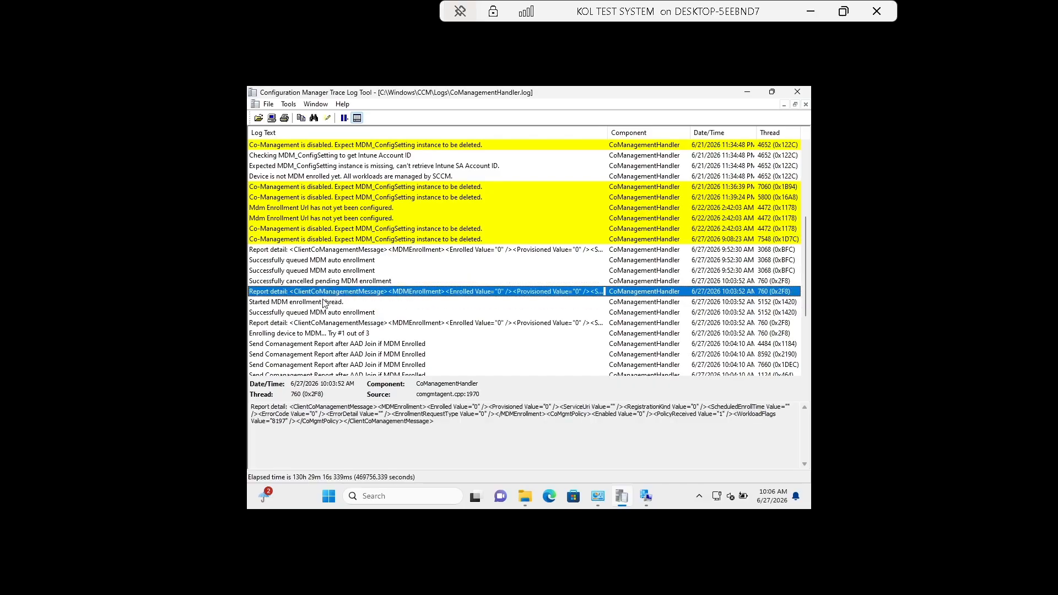
pyautogui.click(323, 304)
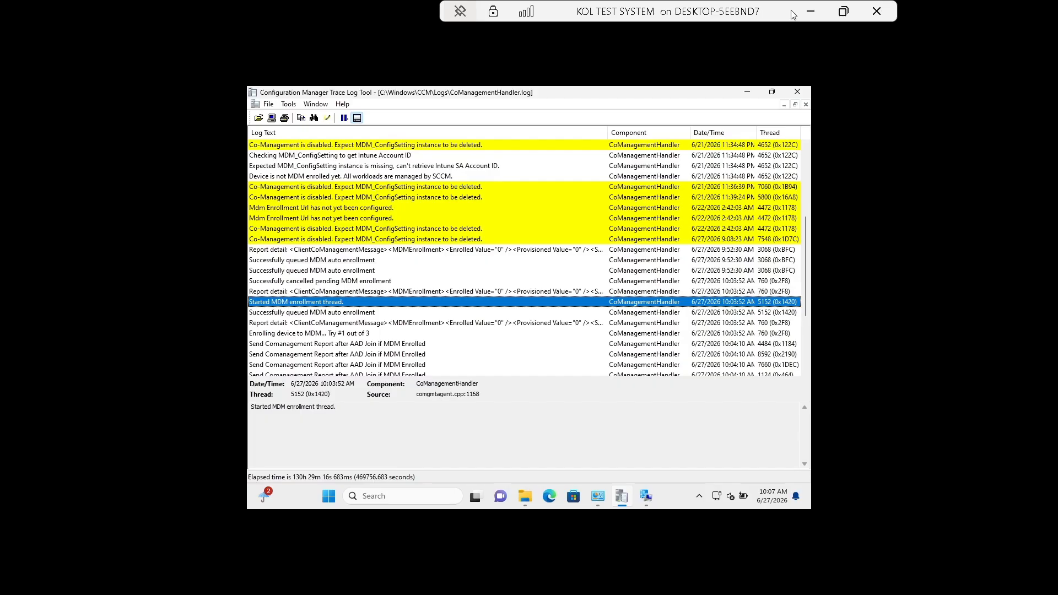
# Step through 'try #1' and Send Comanagement Report rows, then highlight 'MDM enrollment succeeded'.
pyautogui.scroll(-2, 338, 333)
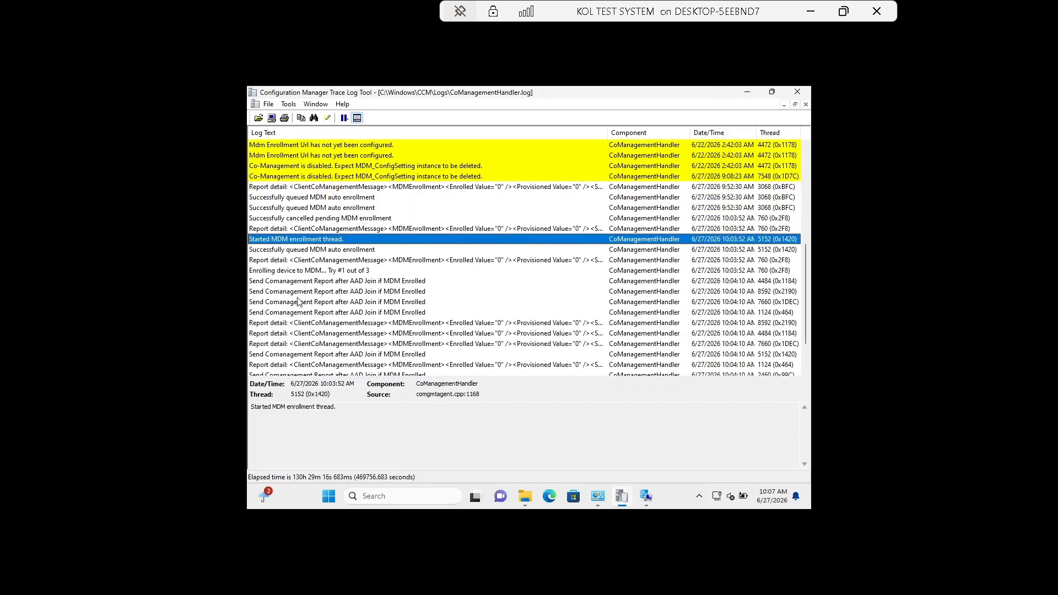
pyautogui.click(306, 270)
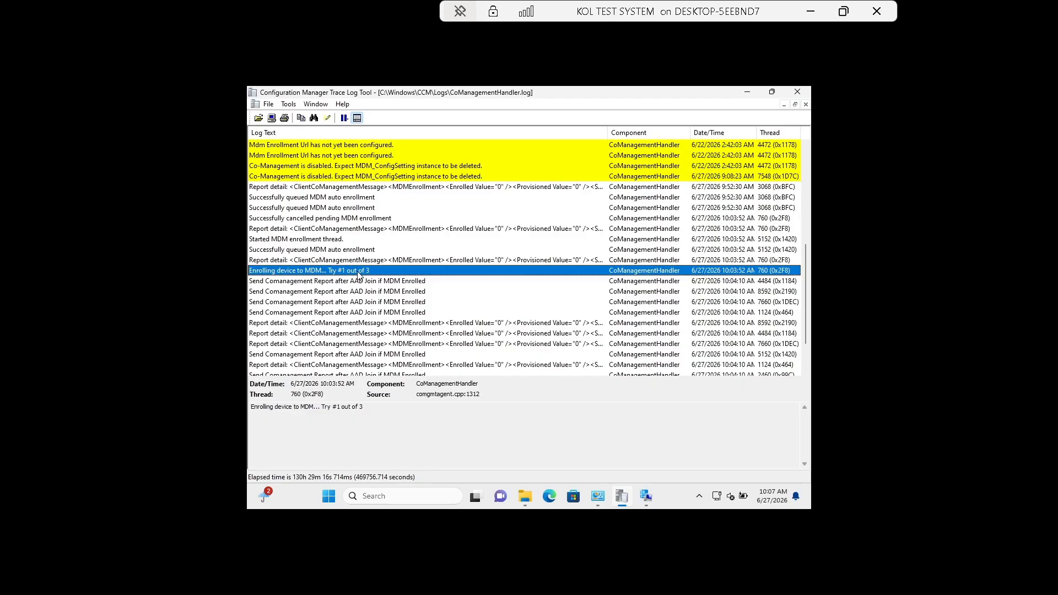
pyautogui.scroll(-1, 358, 275)
pyautogui.scroll(-1, 358, 276)
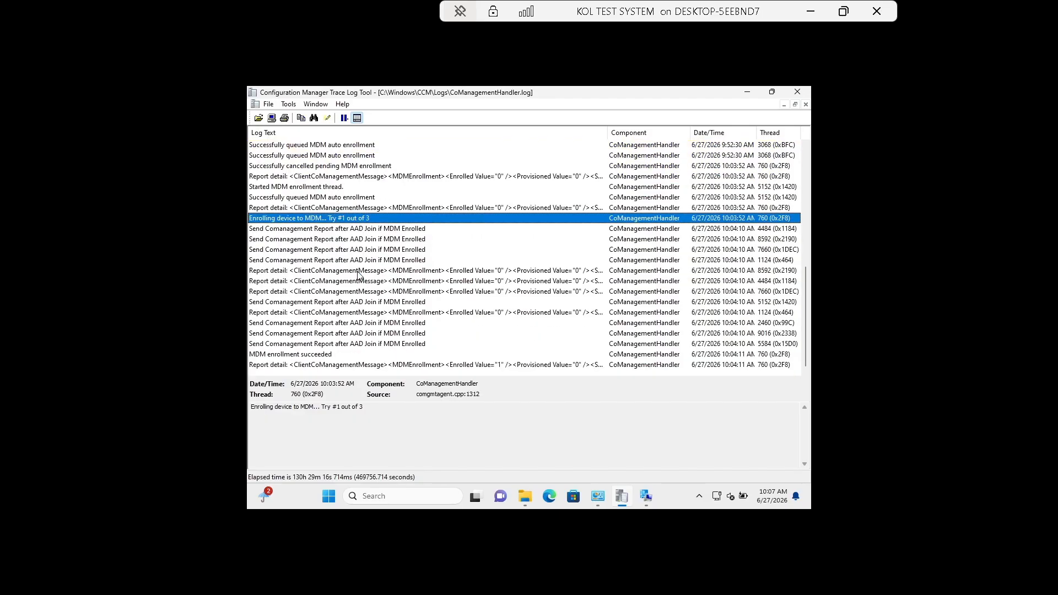
pyautogui.click(297, 230)
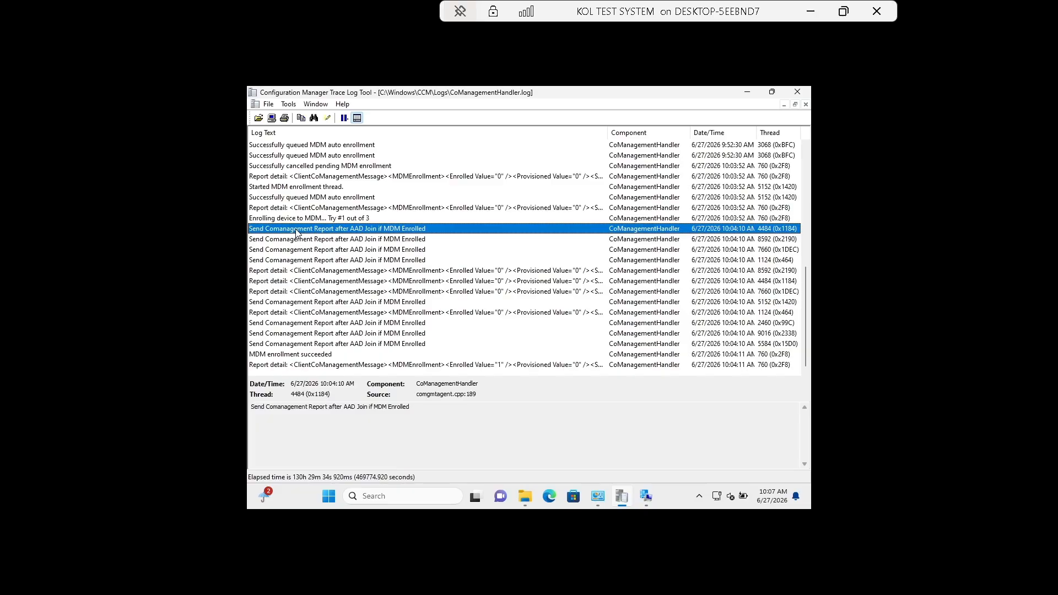
pyautogui.click(348, 241)
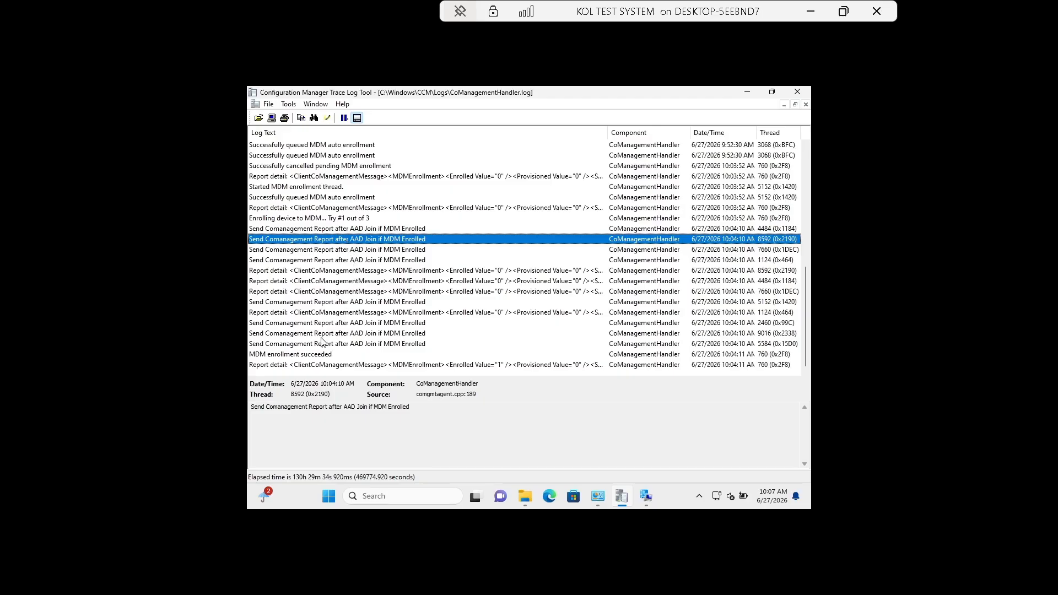
pyautogui.click(296, 325)
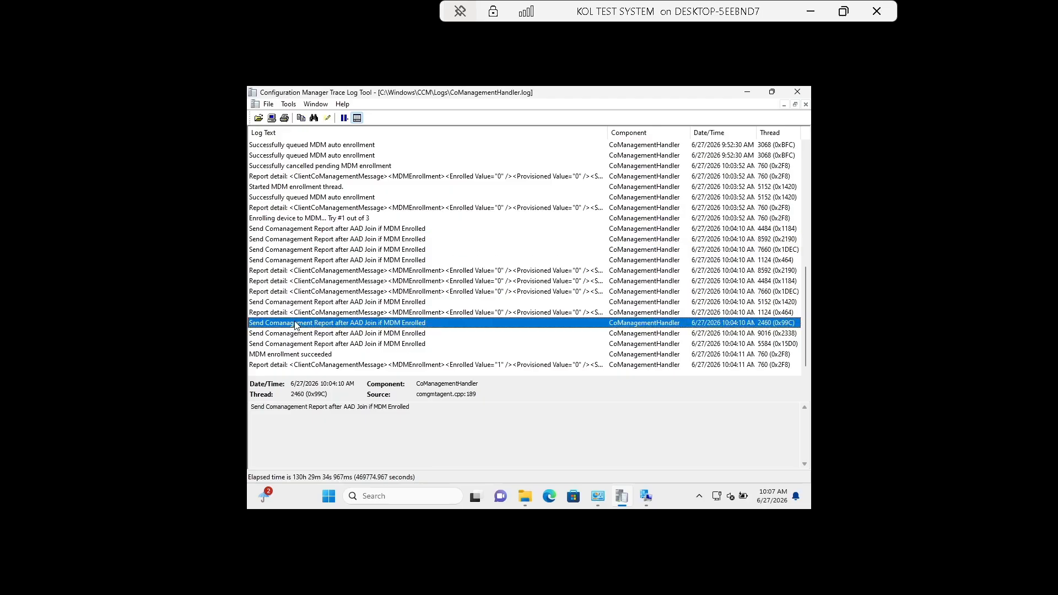
pyautogui.click(296, 354)
pyautogui.moveTo(339, 415); pyautogui.dragTo(251, 407)
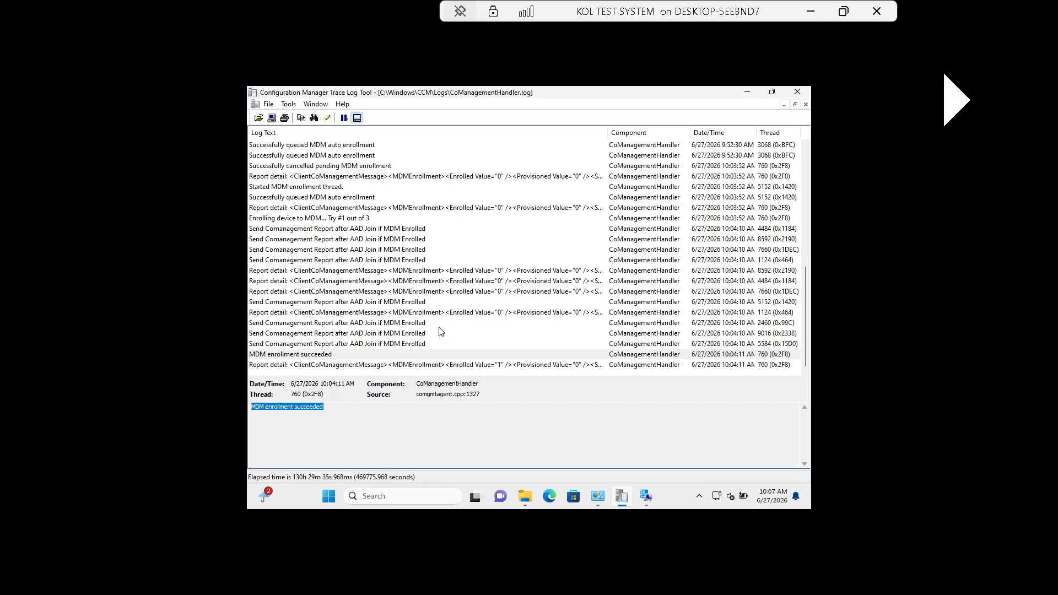
# Run the Machine Policy Retrieval & Evaluation Cycle from the client's Actions tab.
pyautogui.click(646, 496)
pyautogui.click(409, 139)
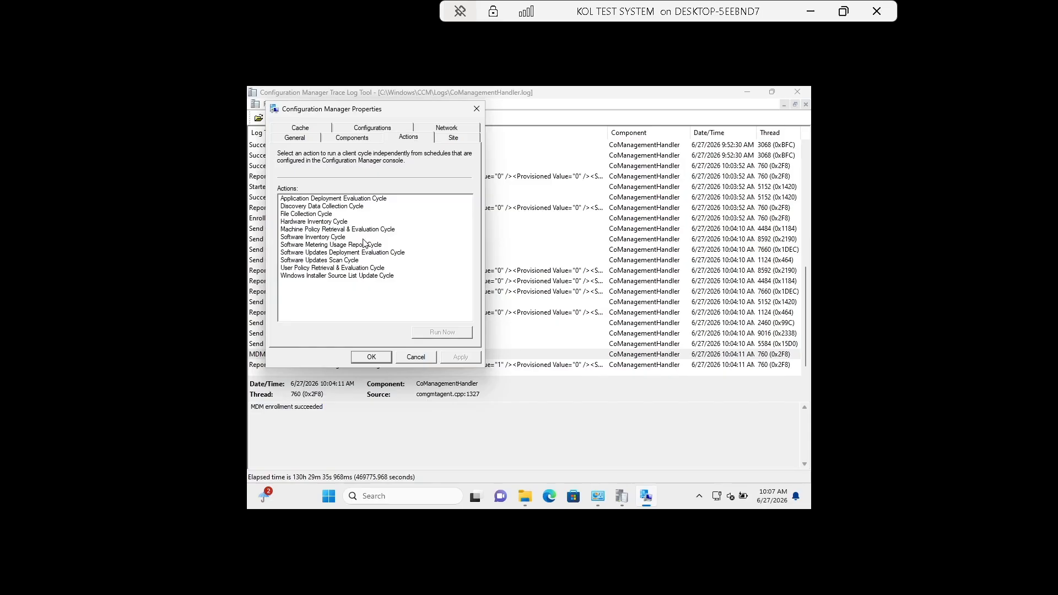
pyautogui.click(370, 229)
pyautogui.click(439, 333)
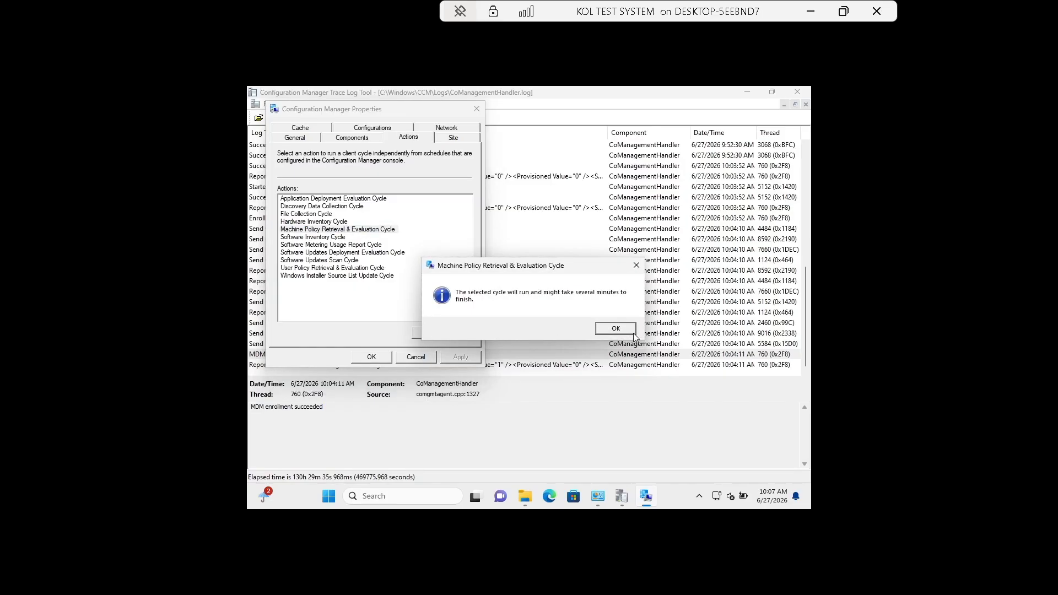
pyautogui.click(605, 324)
# On the General tab, confirm co-management Enabled with capabilities 8197, then minimize the VM.
pyautogui.click(304, 138)
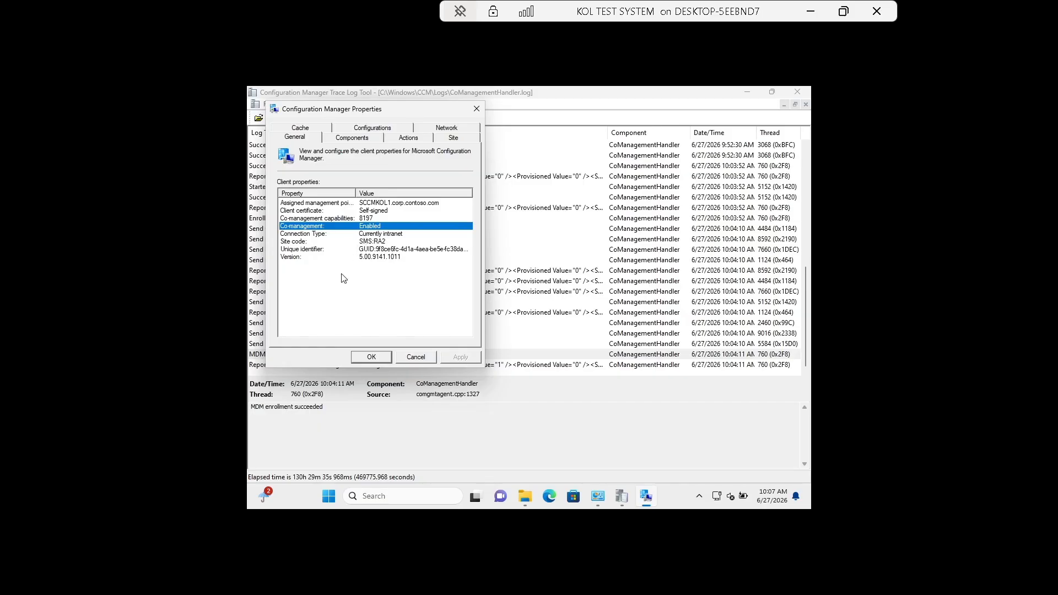
pyautogui.click(331, 295)
pyautogui.click(334, 219)
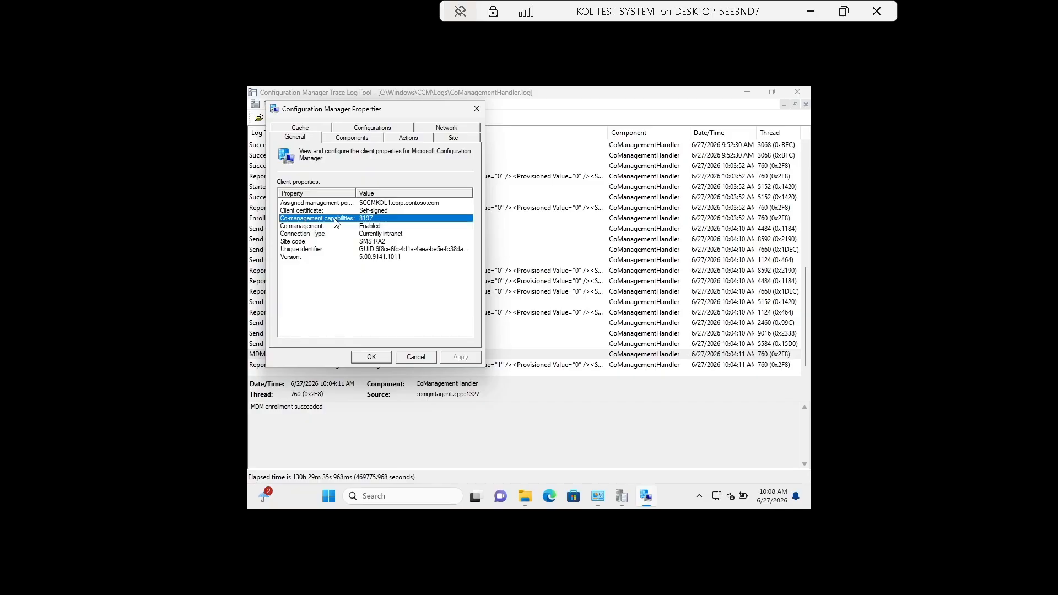
pyautogui.click(807, 15)
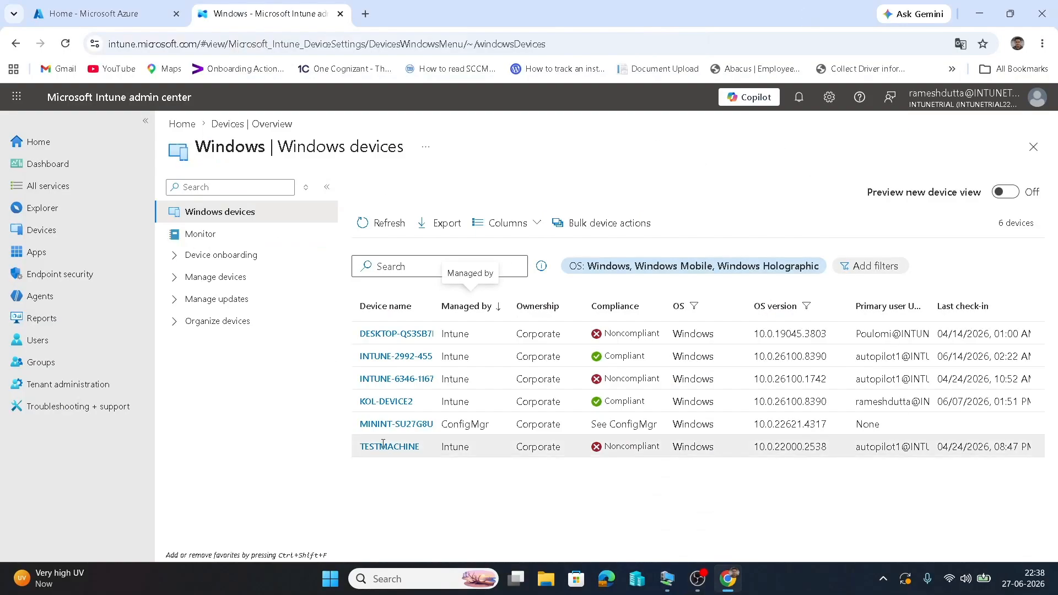
# Refresh devices, widen Device name, confirm MININT-SU27G8U is Co-managed, and open its overview.
pyautogui.click(380, 223)
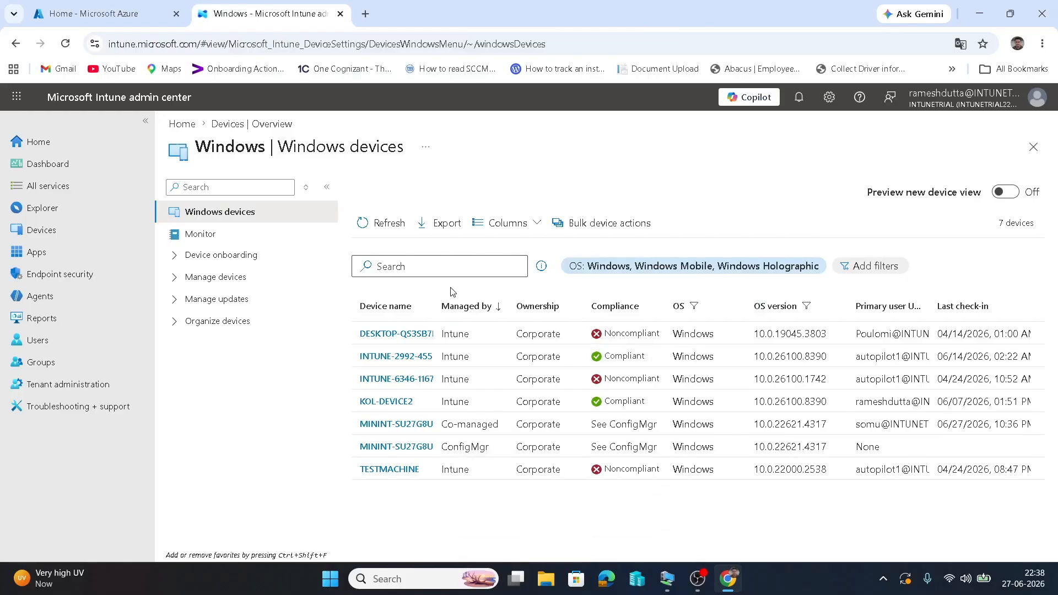
pyautogui.moveTo(435, 306); pyautogui.dragTo(523, 307)
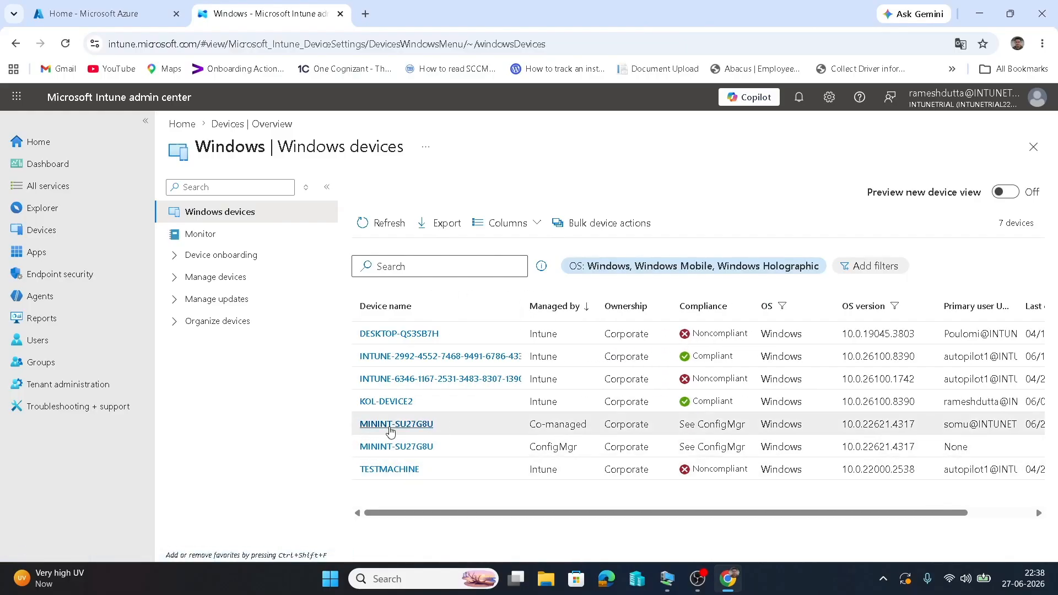
pyautogui.moveTo(528, 429); pyautogui.dragTo(588, 424)
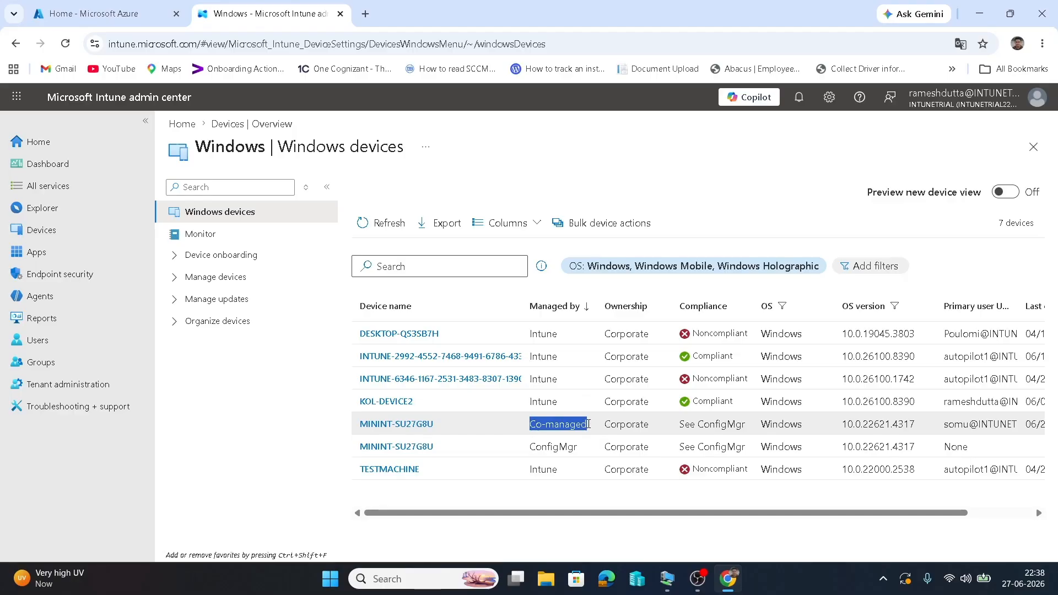
pyautogui.click(416, 430)
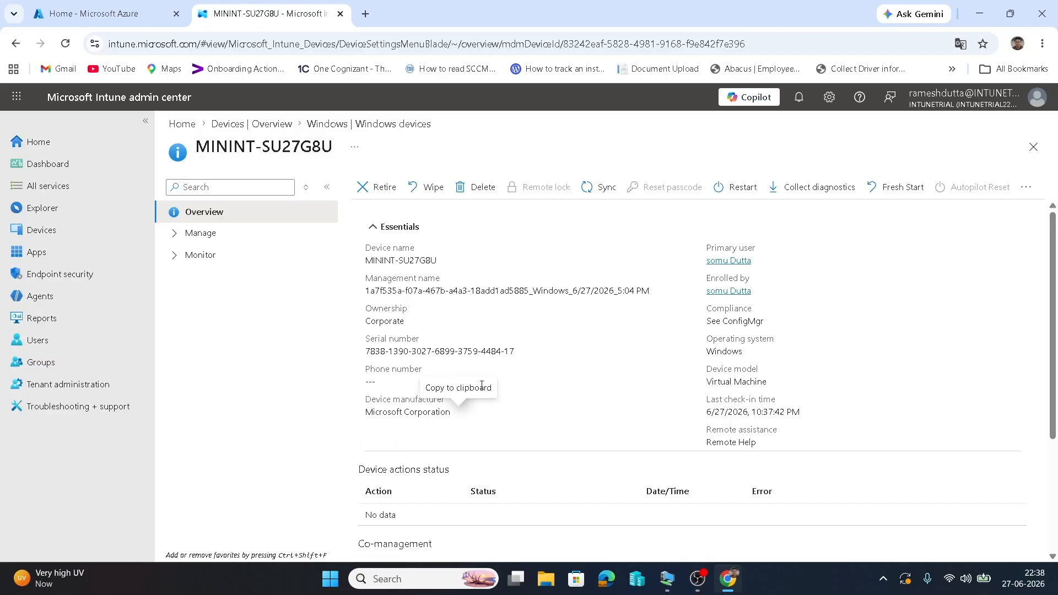
# Sync MININT-SU27G8U, then check its Co-management section: Healthy agent state and Resource Access Profiles workload.
pyautogui.click(591, 193)
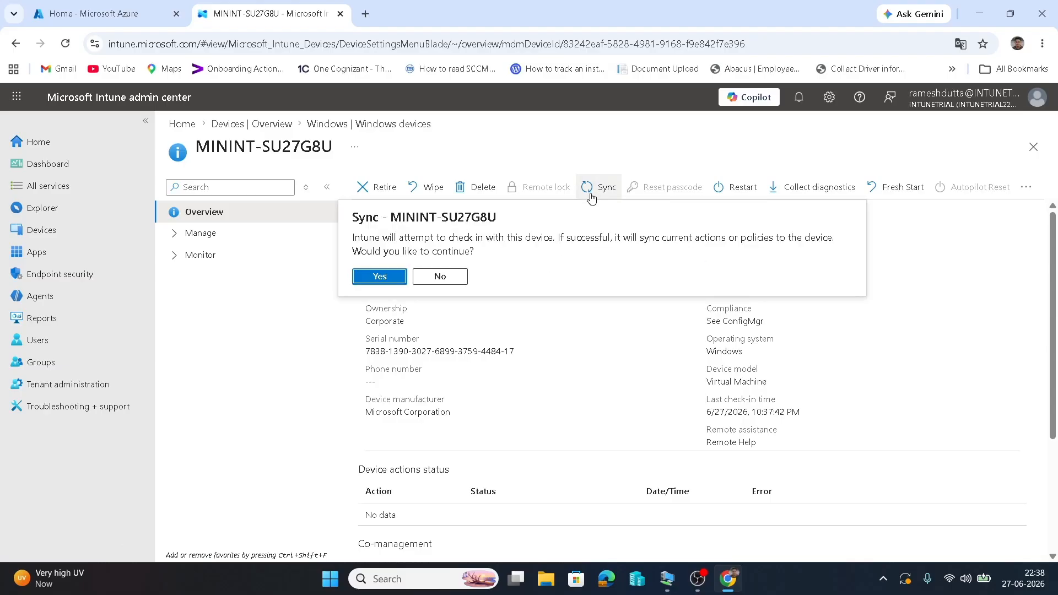
pyautogui.click(376, 282)
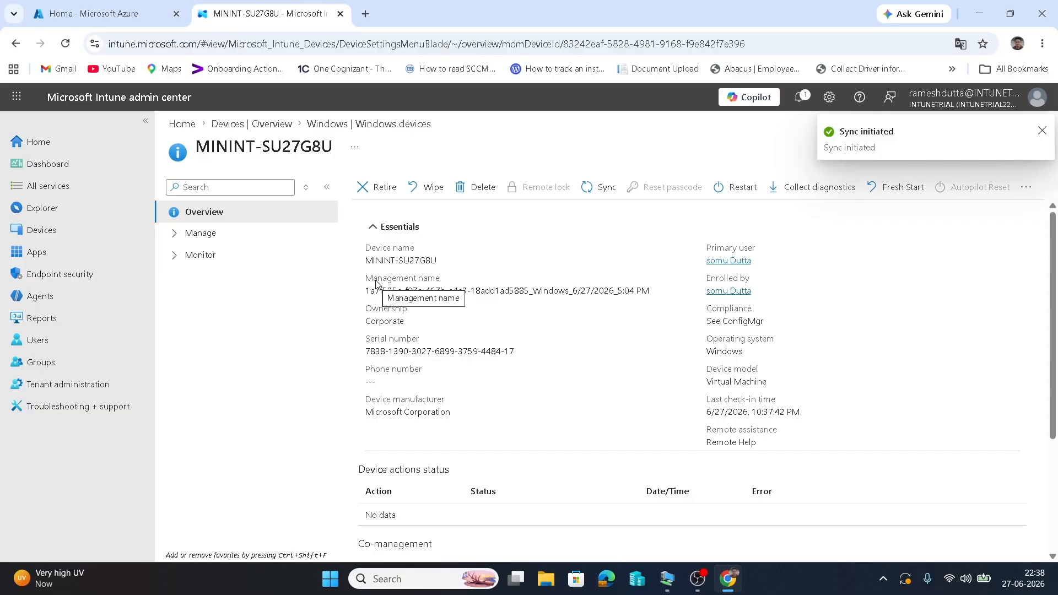
pyautogui.click(185, 235)
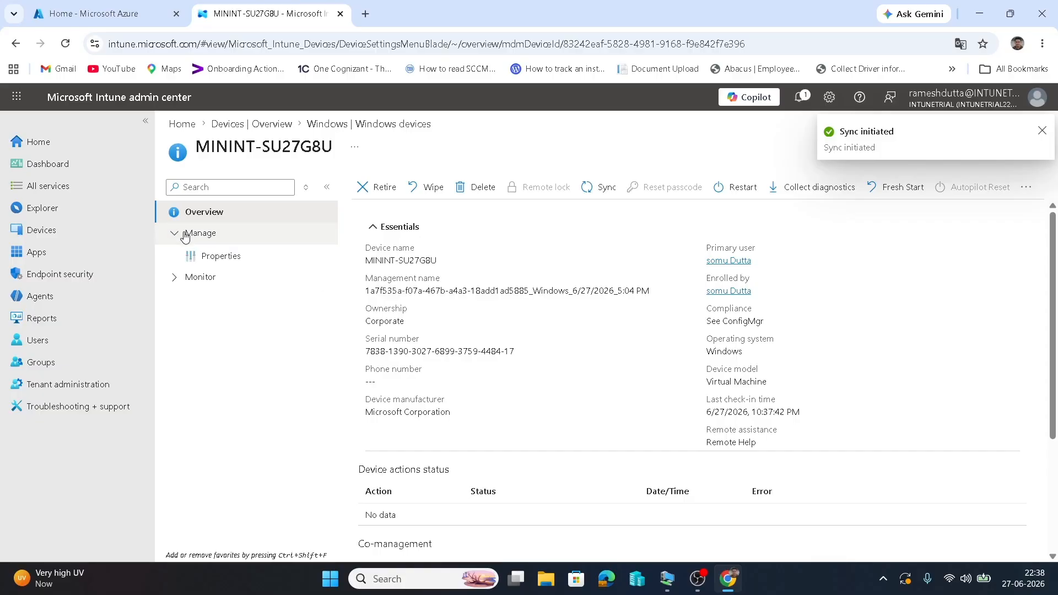
pyautogui.scroll(-3, 739, 383)
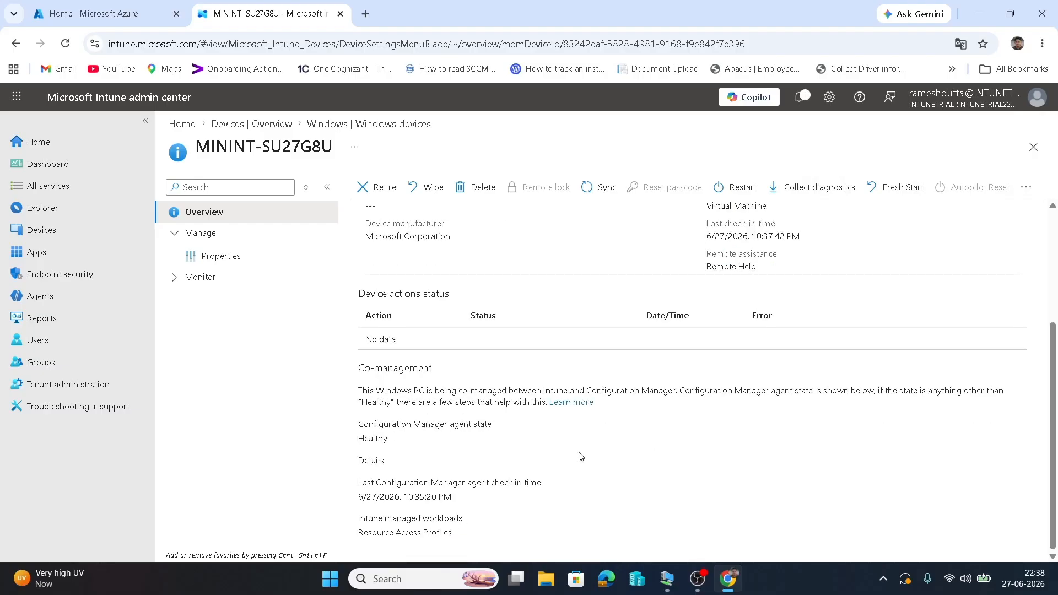
pyautogui.moveTo(408, 442)
pyautogui.mouseDown()
pyautogui.moveTo(360, 441)
pyautogui.moveTo(357, 429)
pyautogui.mouseUp()
pyautogui.click(631, 465)
pyautogui.moveTo(452, 537); pyautogui.dragTo(359, 537)
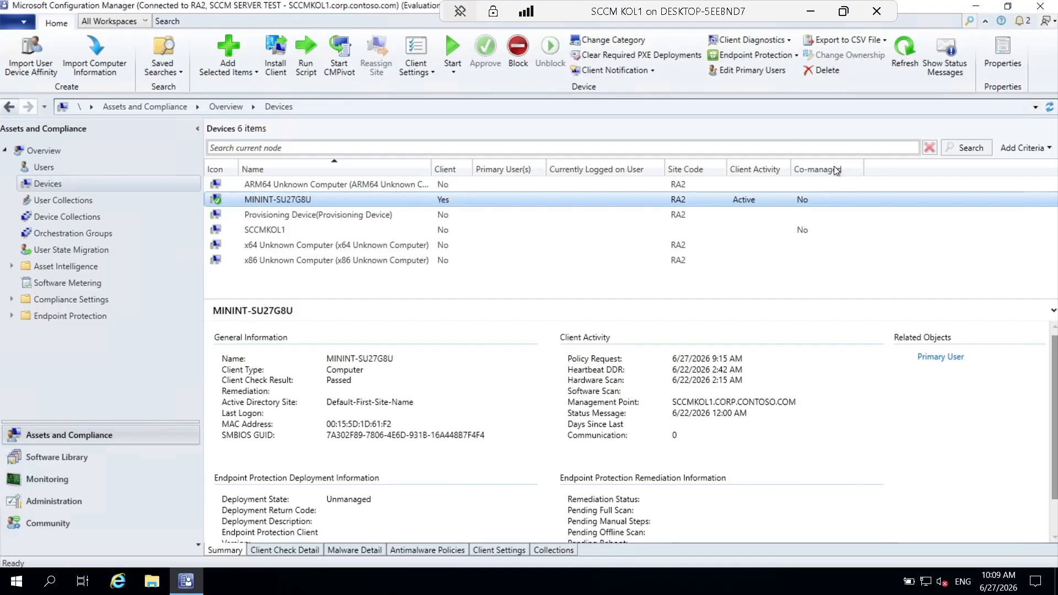
# Refresh the Configuration Manager Devices list to update MININT-SU27G8U's Co-managed column.
pyautogui.click(907, 48)
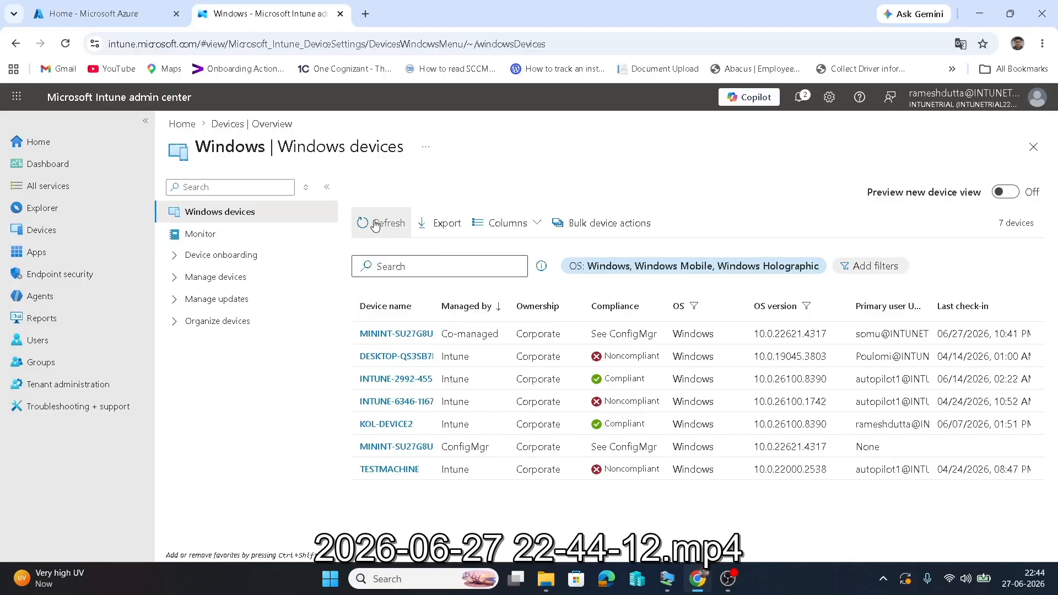
# Refresh Intune's Windows devices list to show MININT-SU27G8U as Co-managed and ConfigMgr.
pyautogui.click(375, 223)
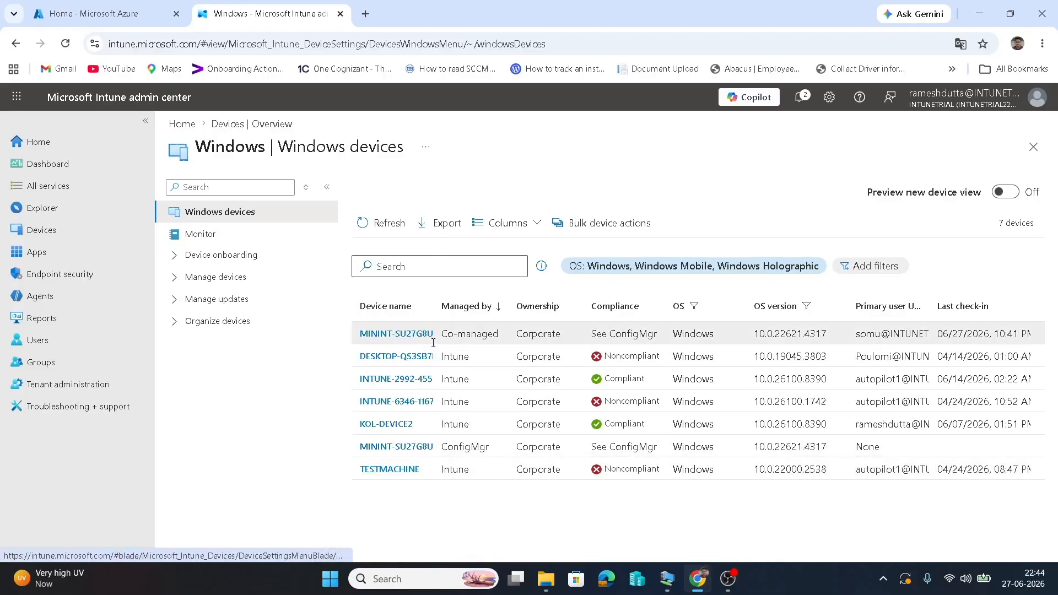
# Compare the Co-managed and ConfigMgr MININT-SU27G8U entries, then open the ConfigMgr one to see the 404 error.
pyautogui.moveTo(498, 333); pyautogui.dragTo(446, 338)
pyautogui.moveTo(490, 447); pyautogui.dragTo(443, 450)
pyautogui.click(414, 448)
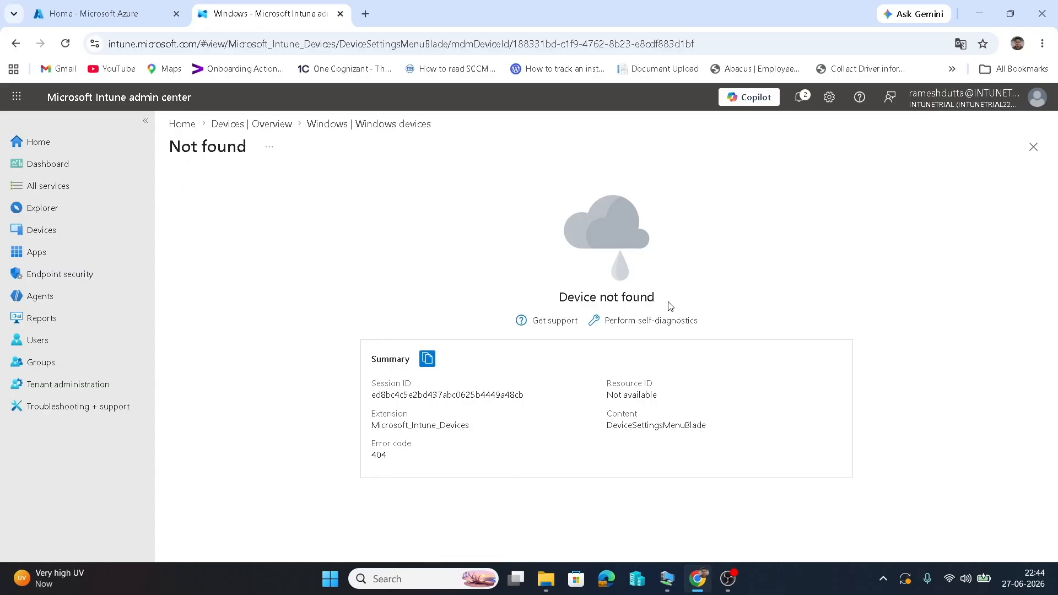
pyautogui.moveTo(671, 306); pyautogui.dragTo(557, 308)
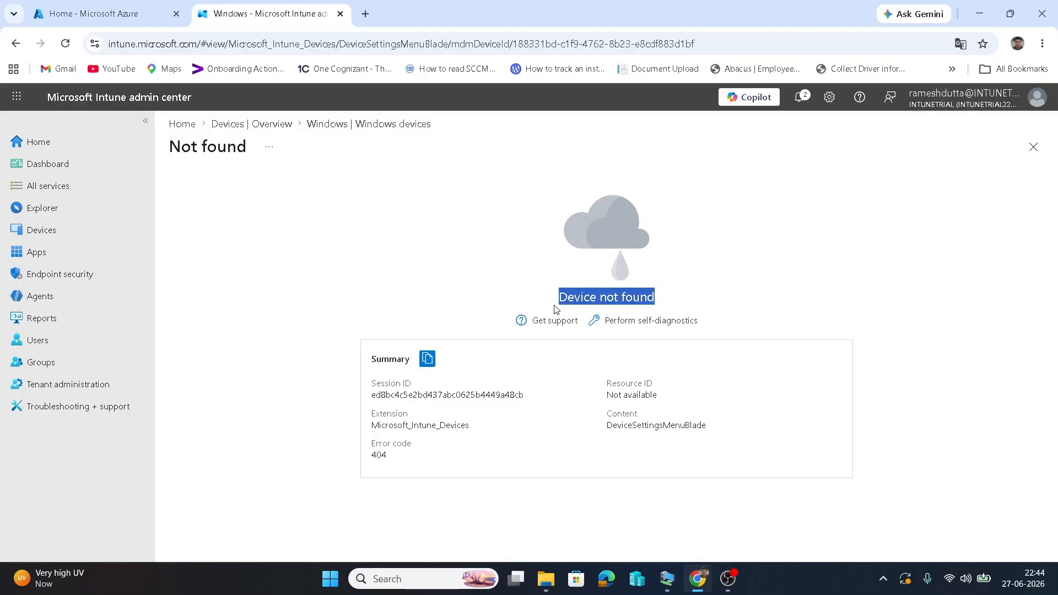